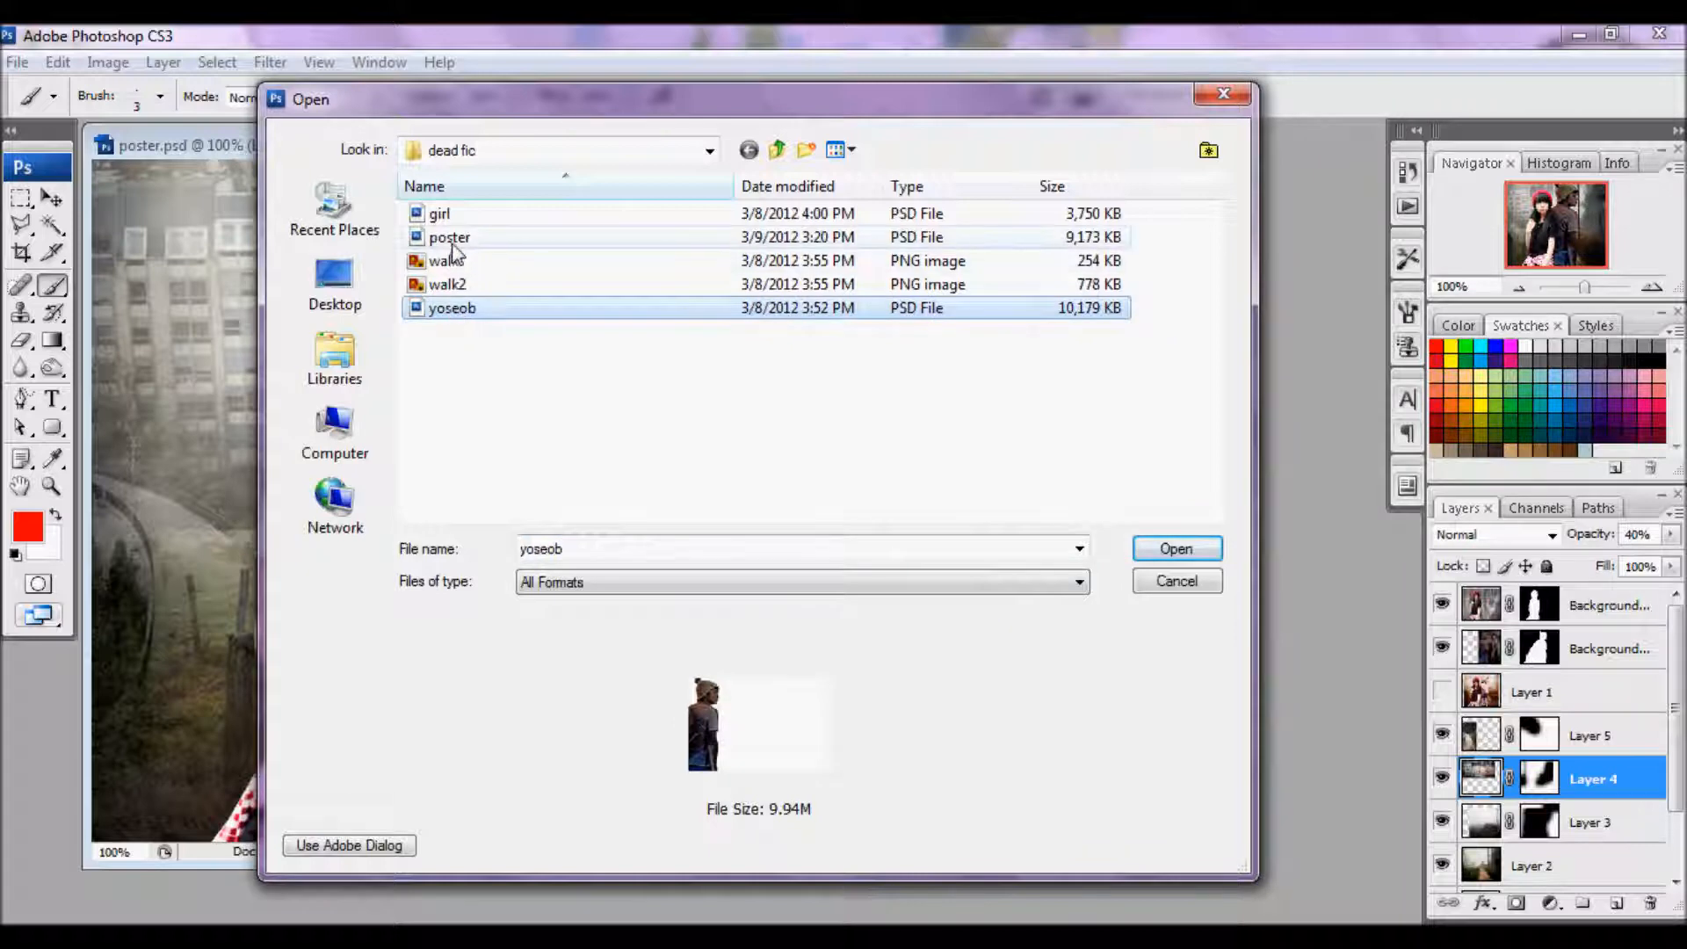
- Open Yoseob Fic.psd from the Downloads folder and place its window beside poster.psd
left_click(335, 286)
left_click(354, 369)
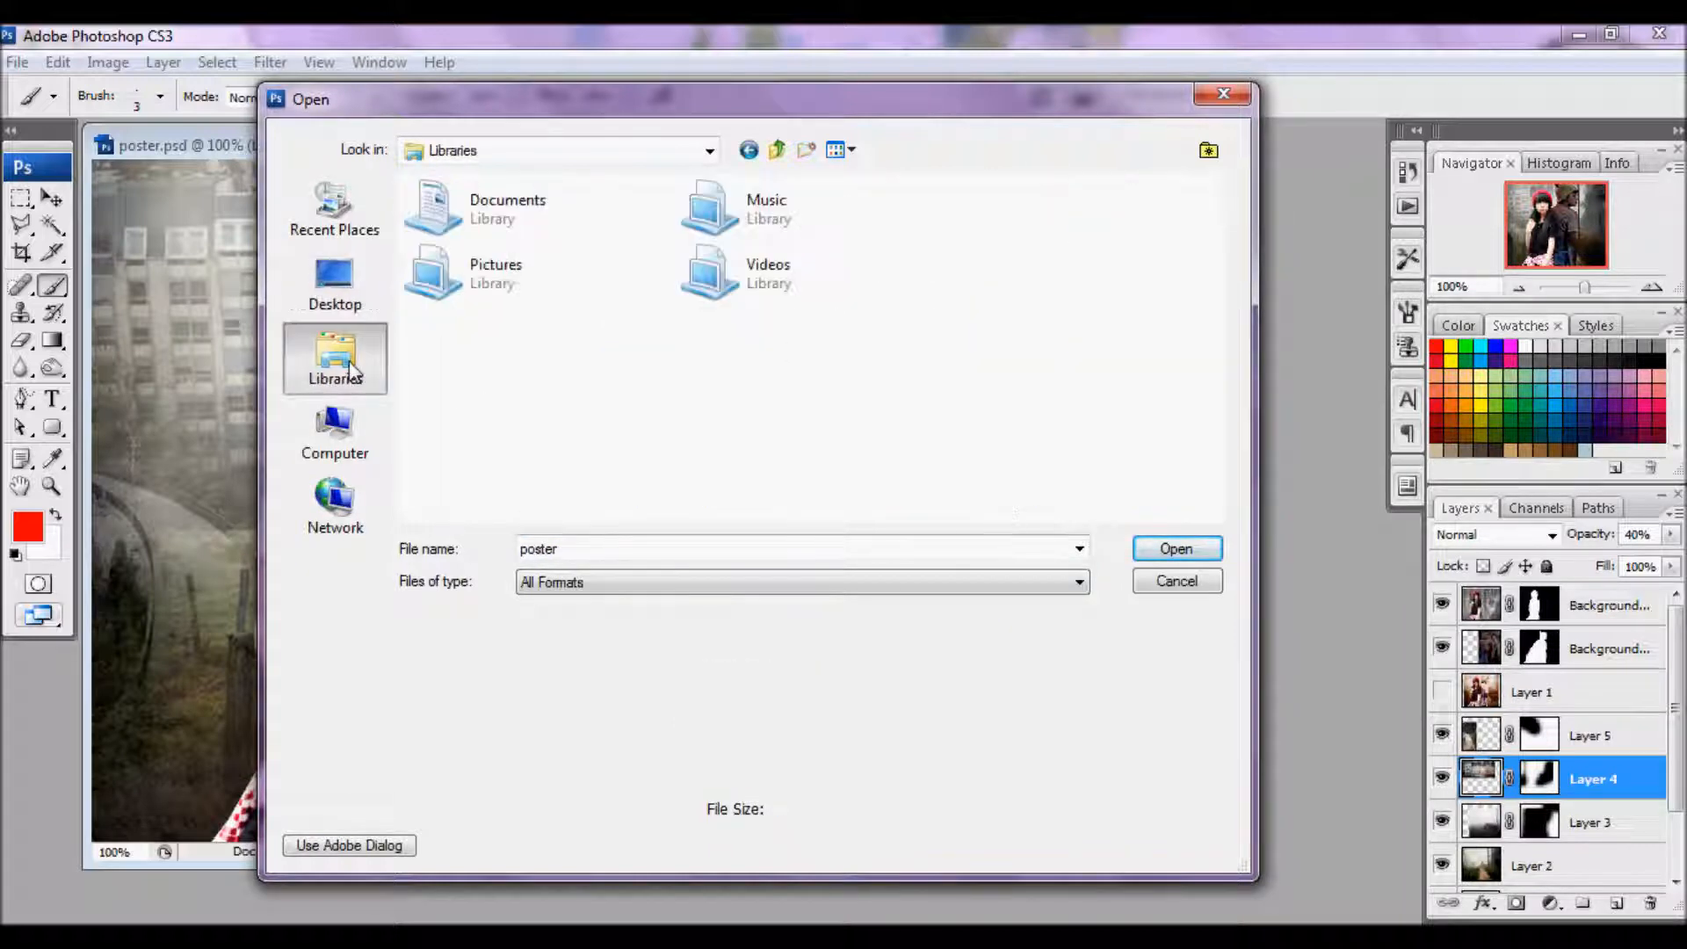
left_click(336, 290)
double_click(665, 248)
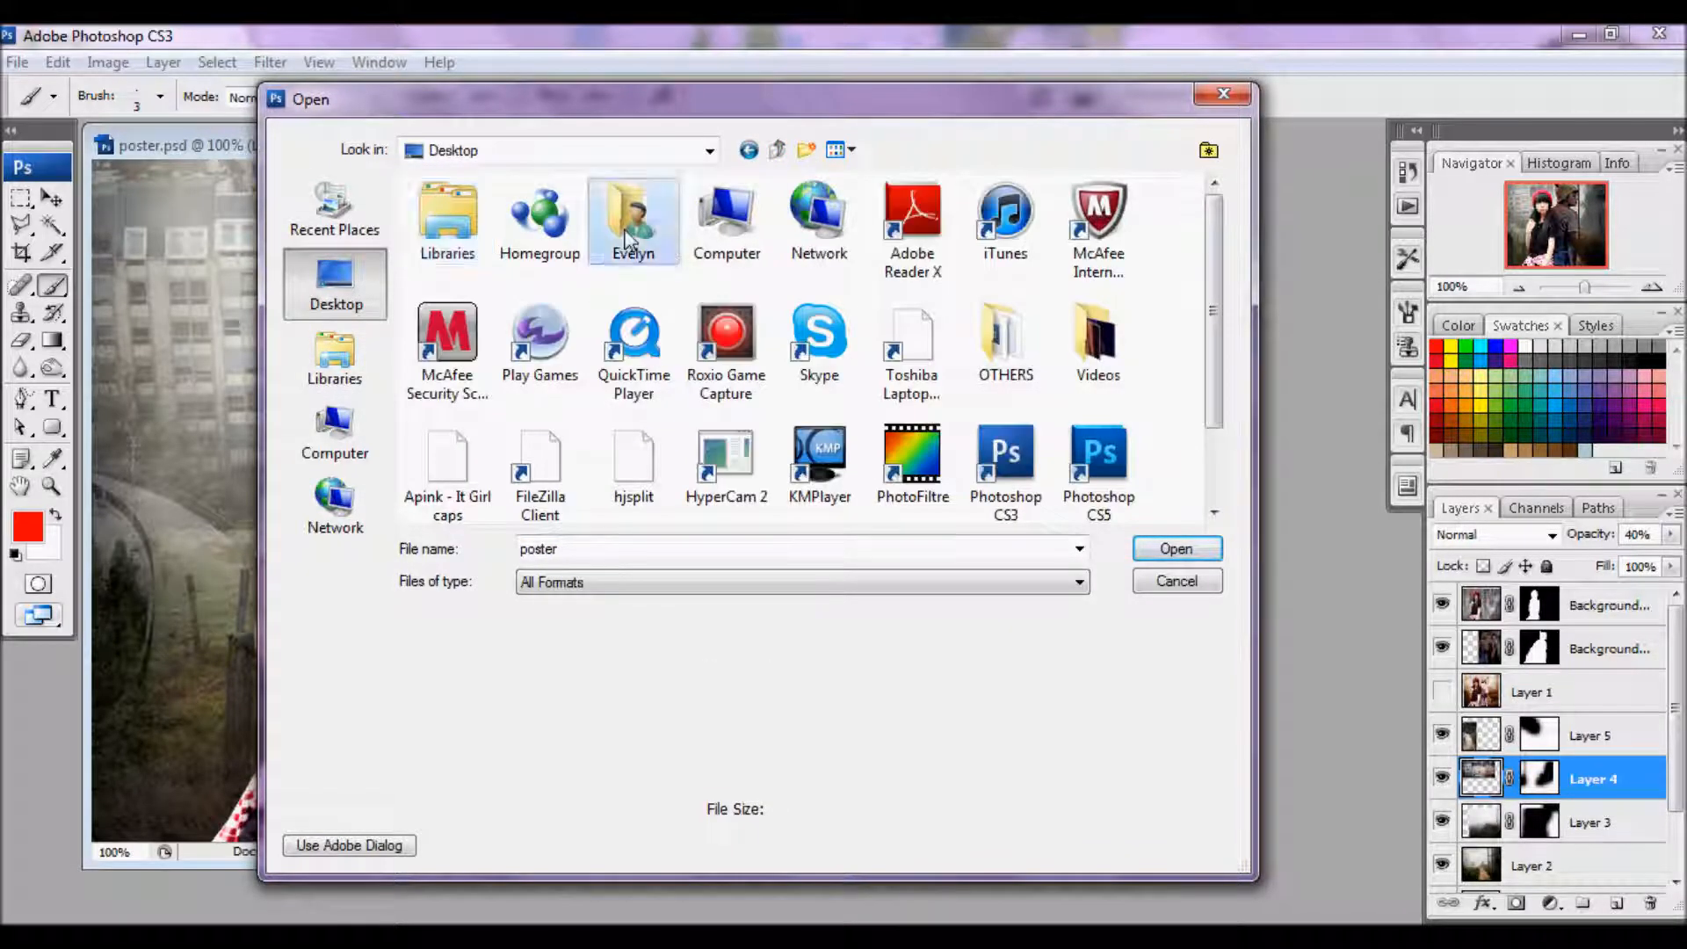
double_click(756, 234)
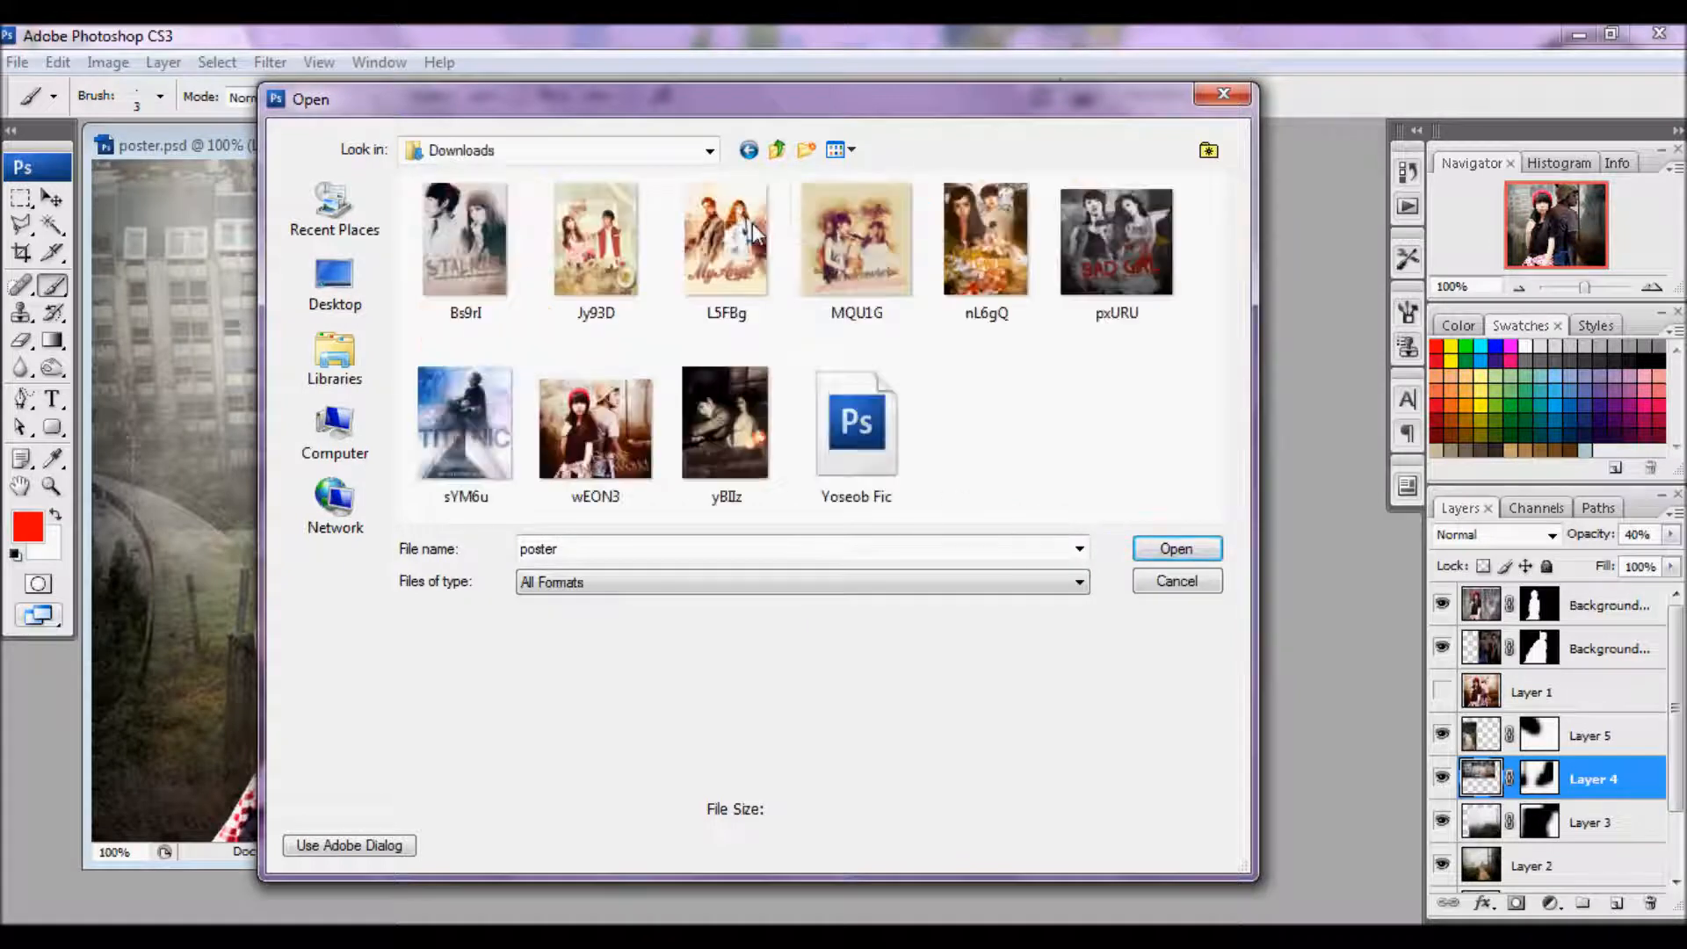
left_click(909, 413)
left_click(1201, 554)
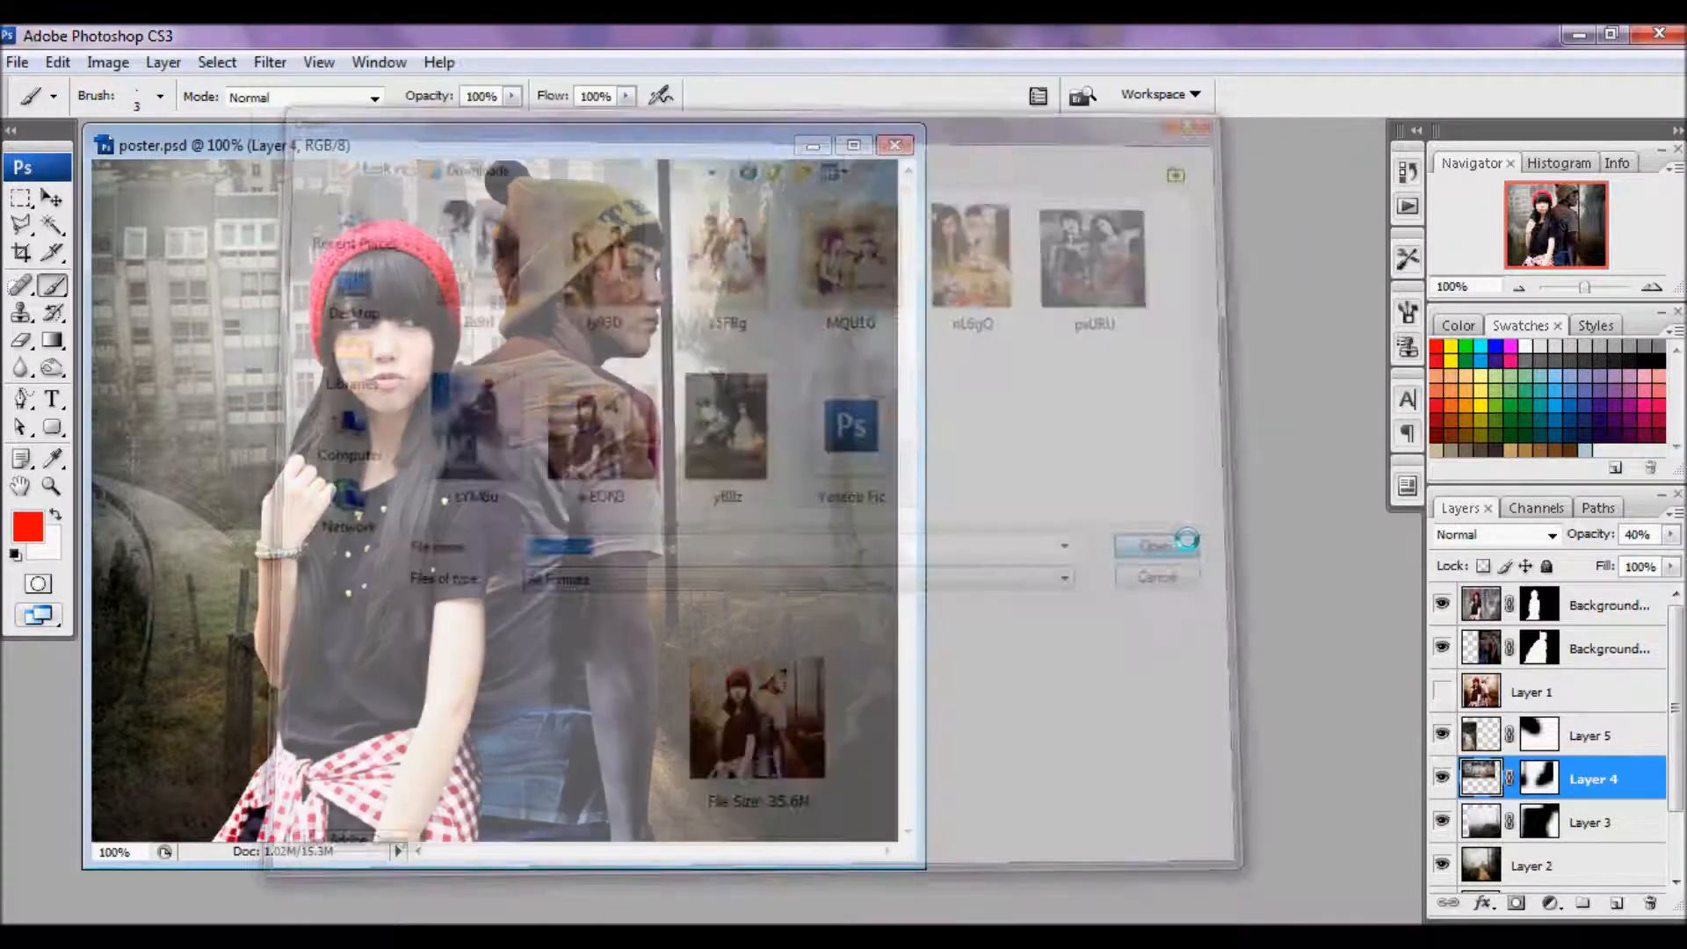
left_click(763, 419)
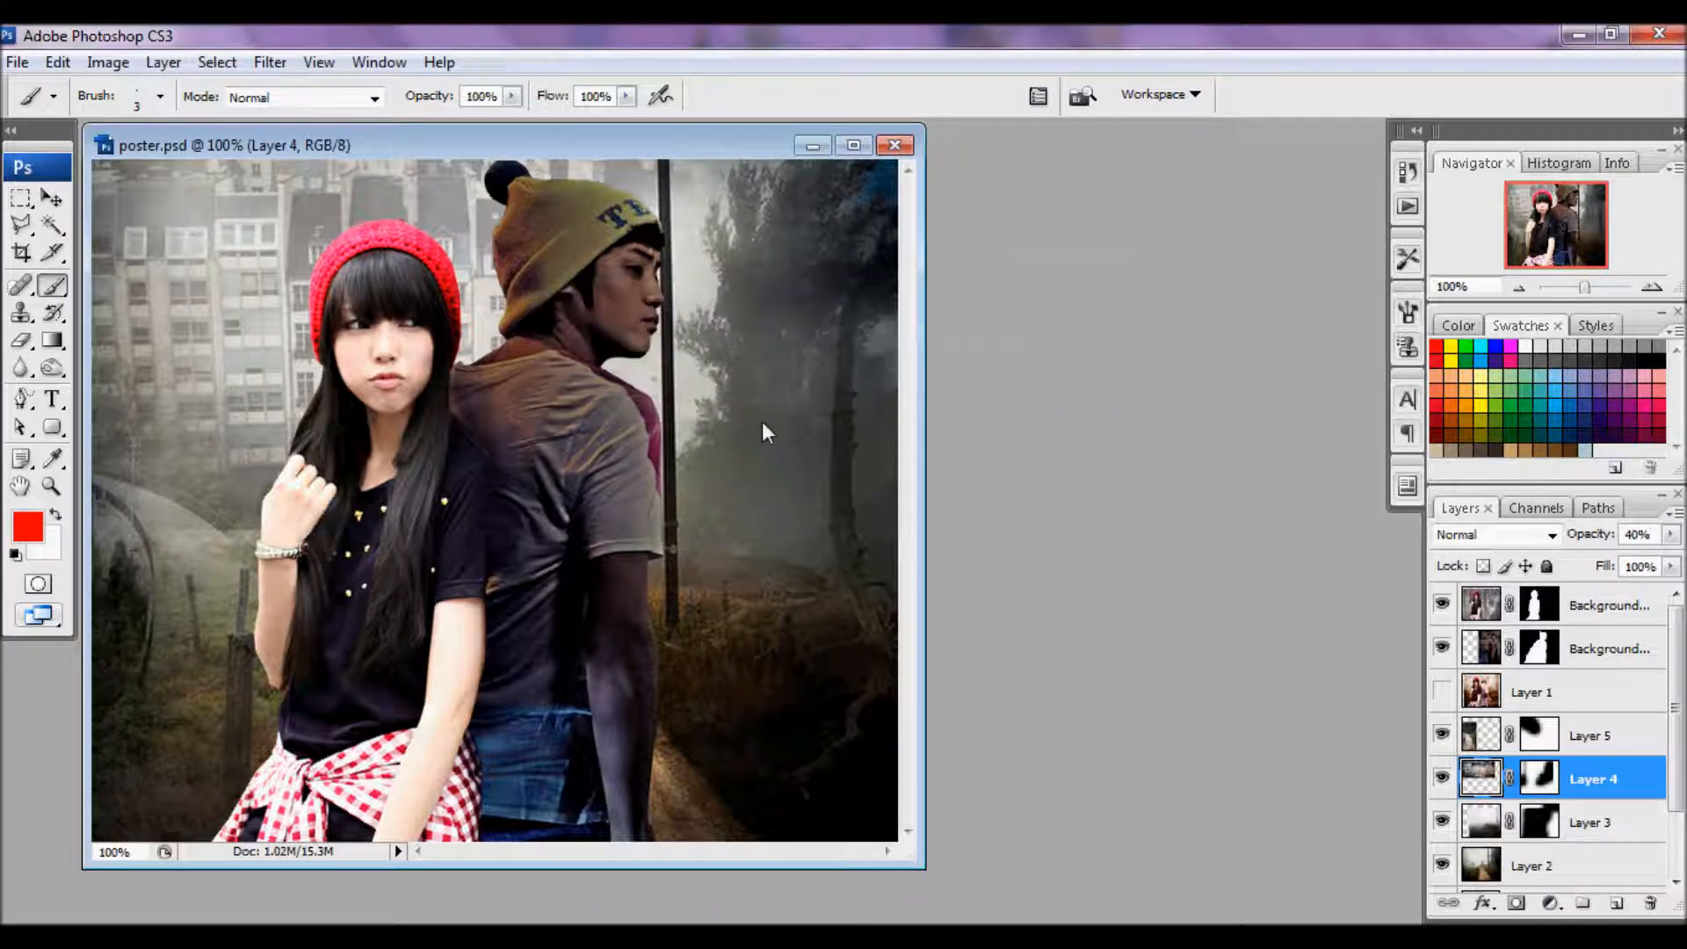
left_click_drag(534, 165, 1011, 231)
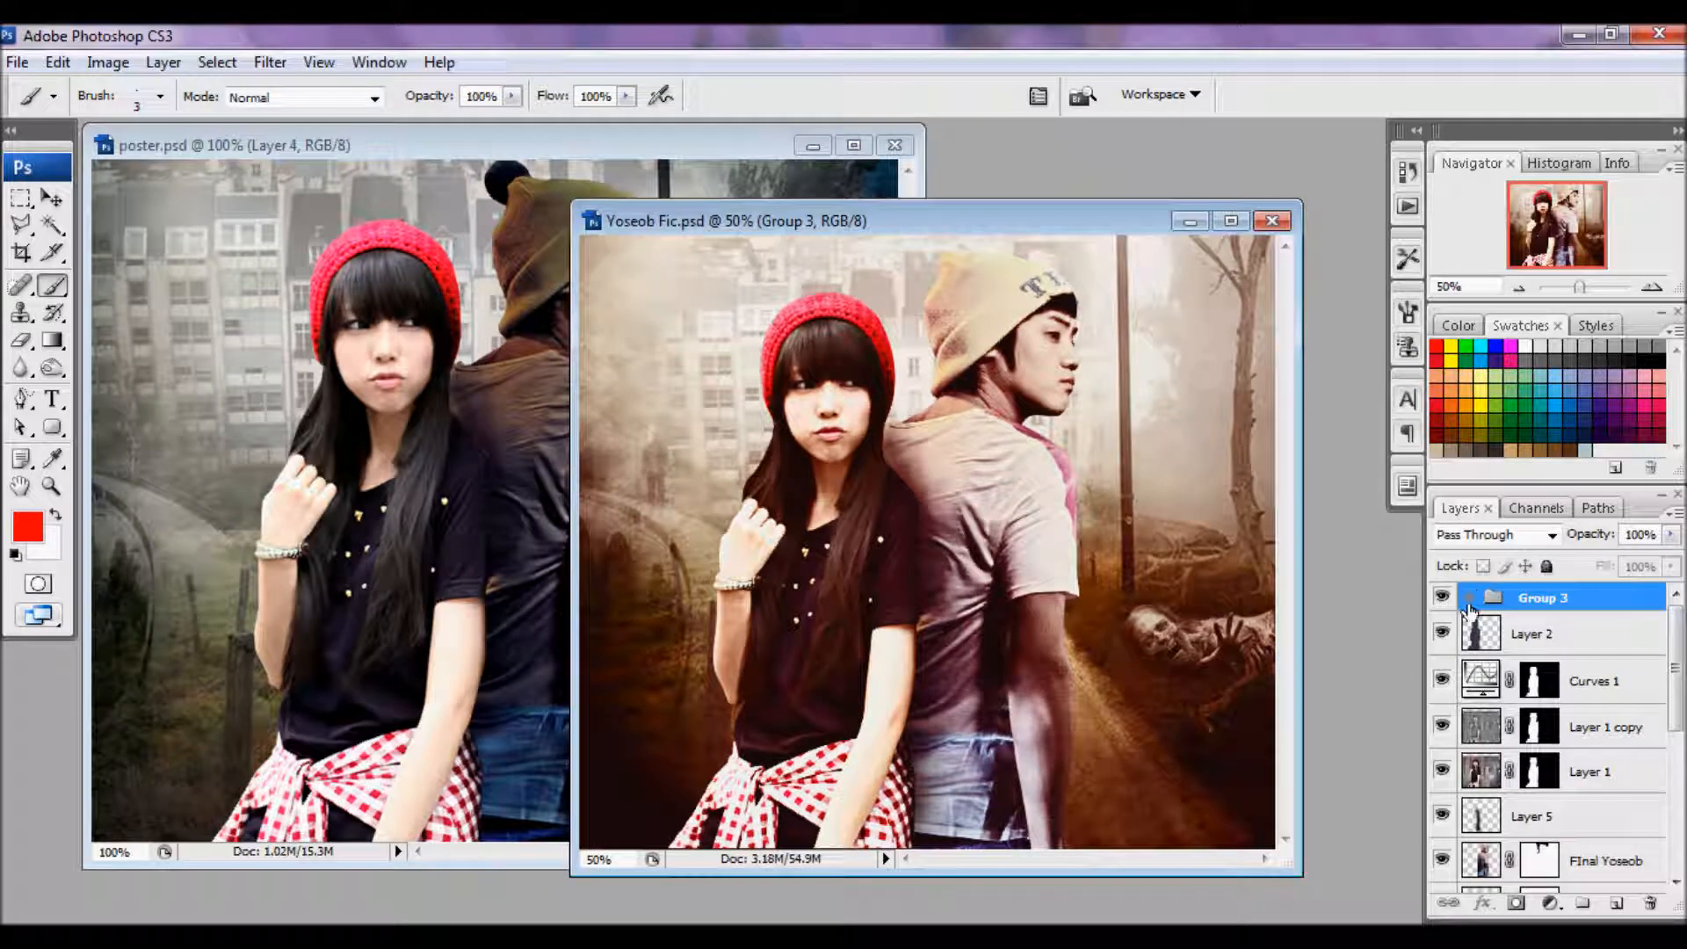
- Inspect Group 3, then hide the FInal Yoseob layer and all layers above it in Yoseob Fic.psd
left_click(1468, 598)
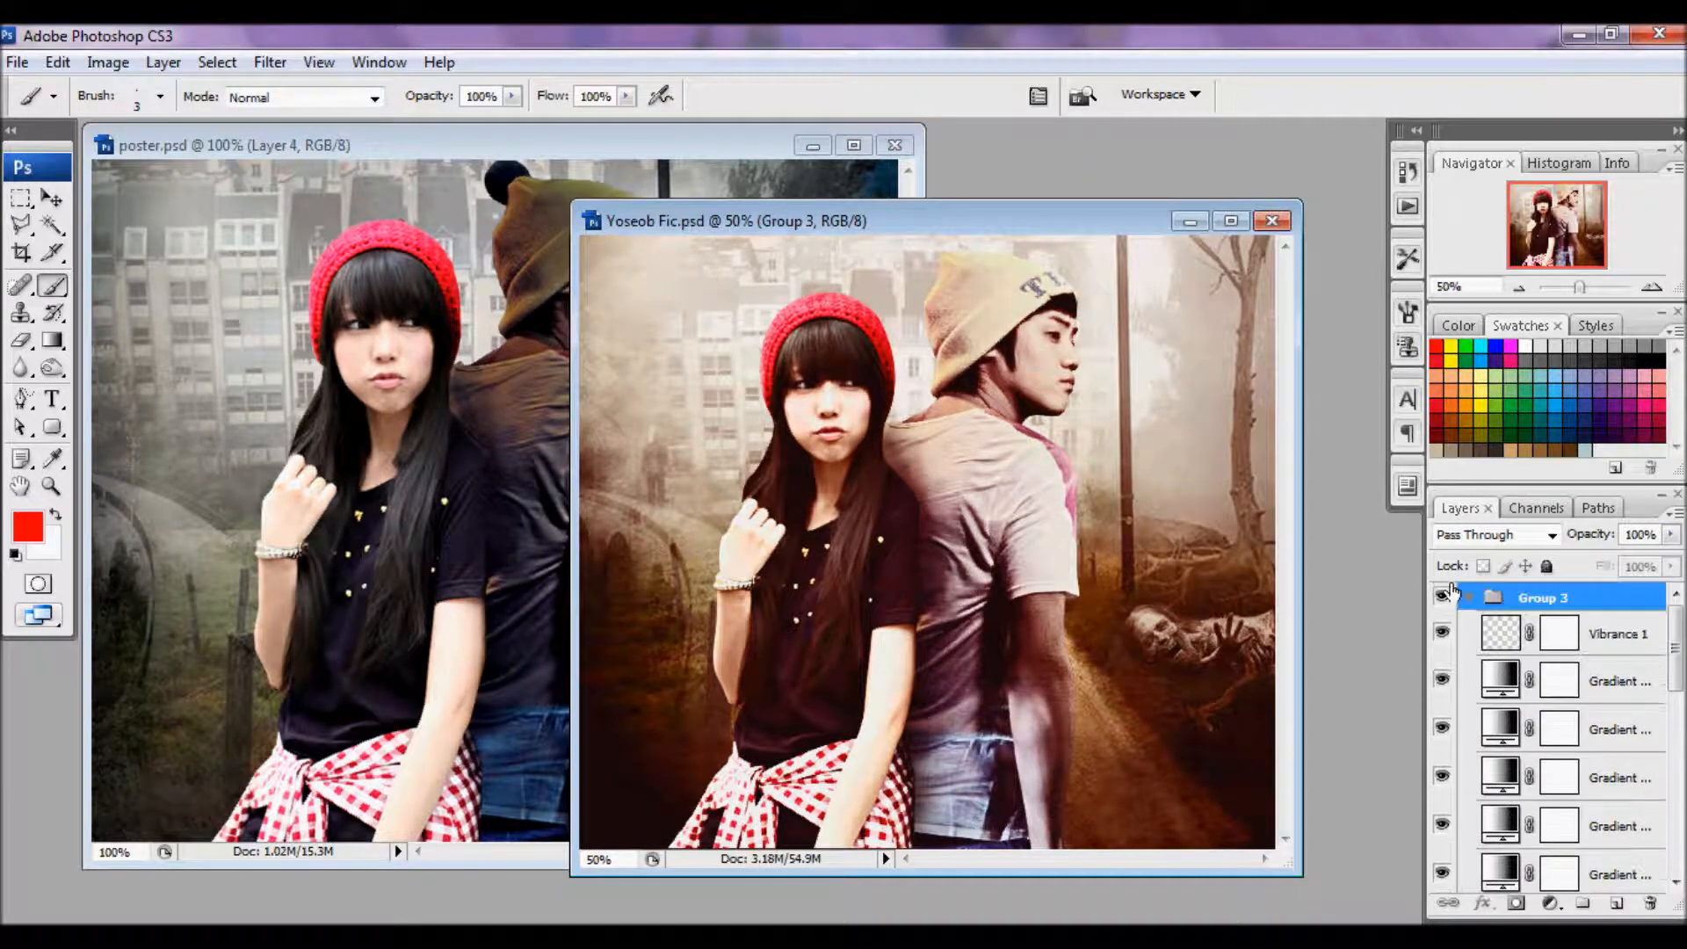
left_click(1465, 599)
scroll(1583, 685, "down", 3)
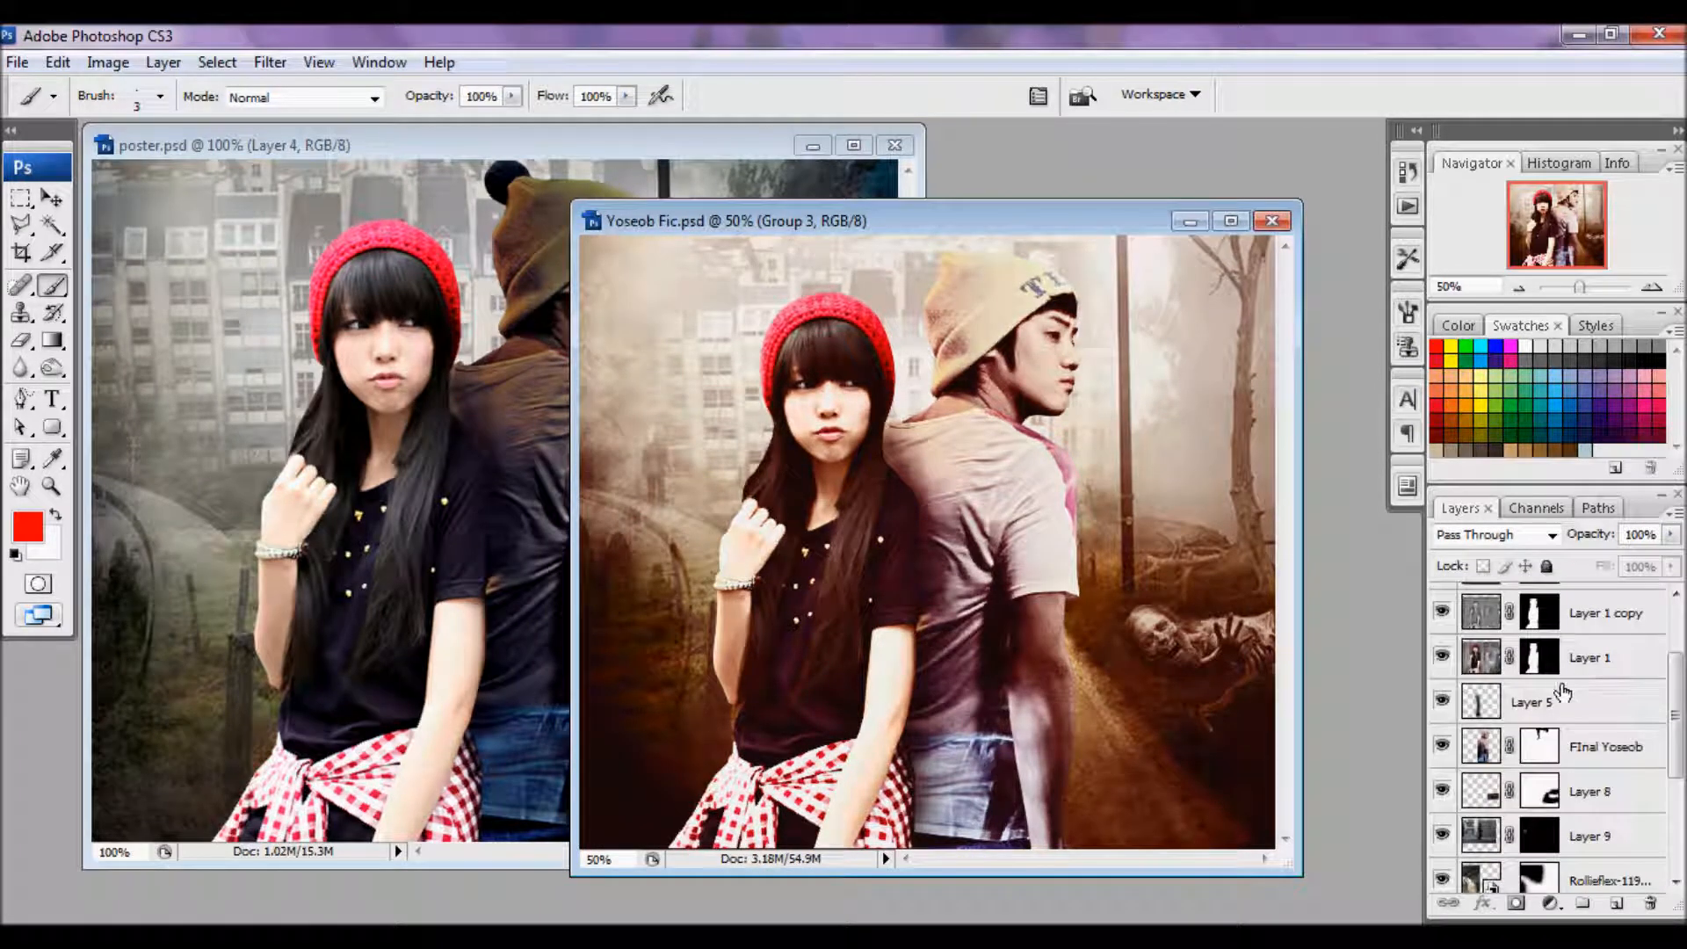
left_click(1484, 749)
left_click(1444, 748)
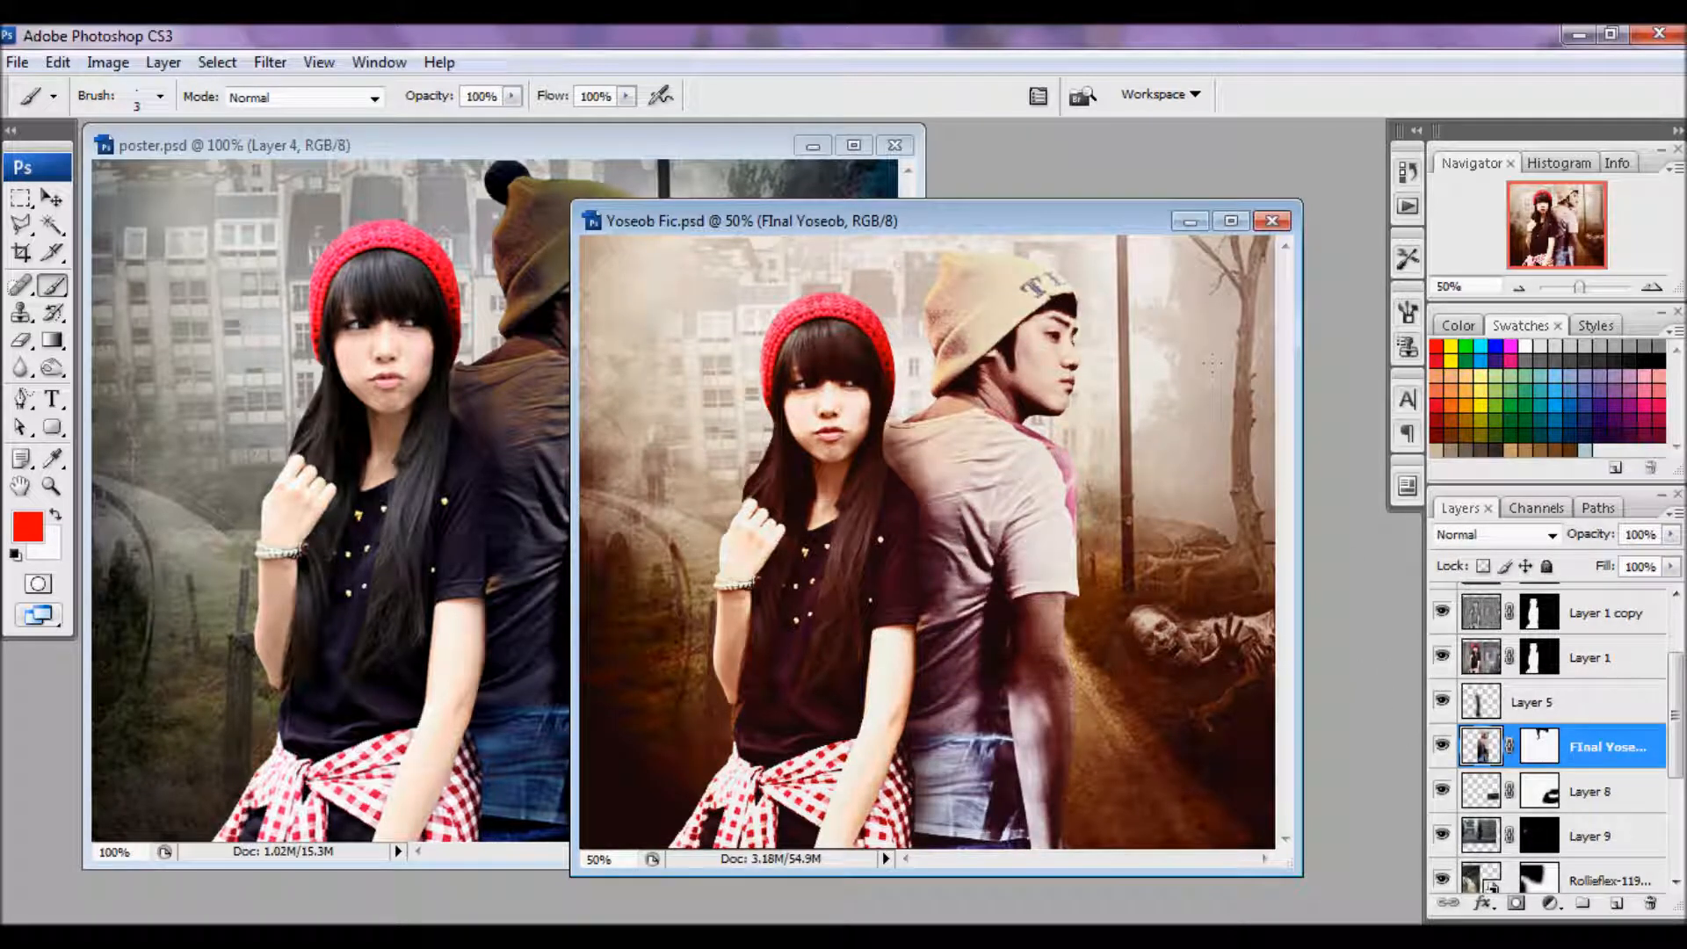
scroll(1636, 744, "down", 3)
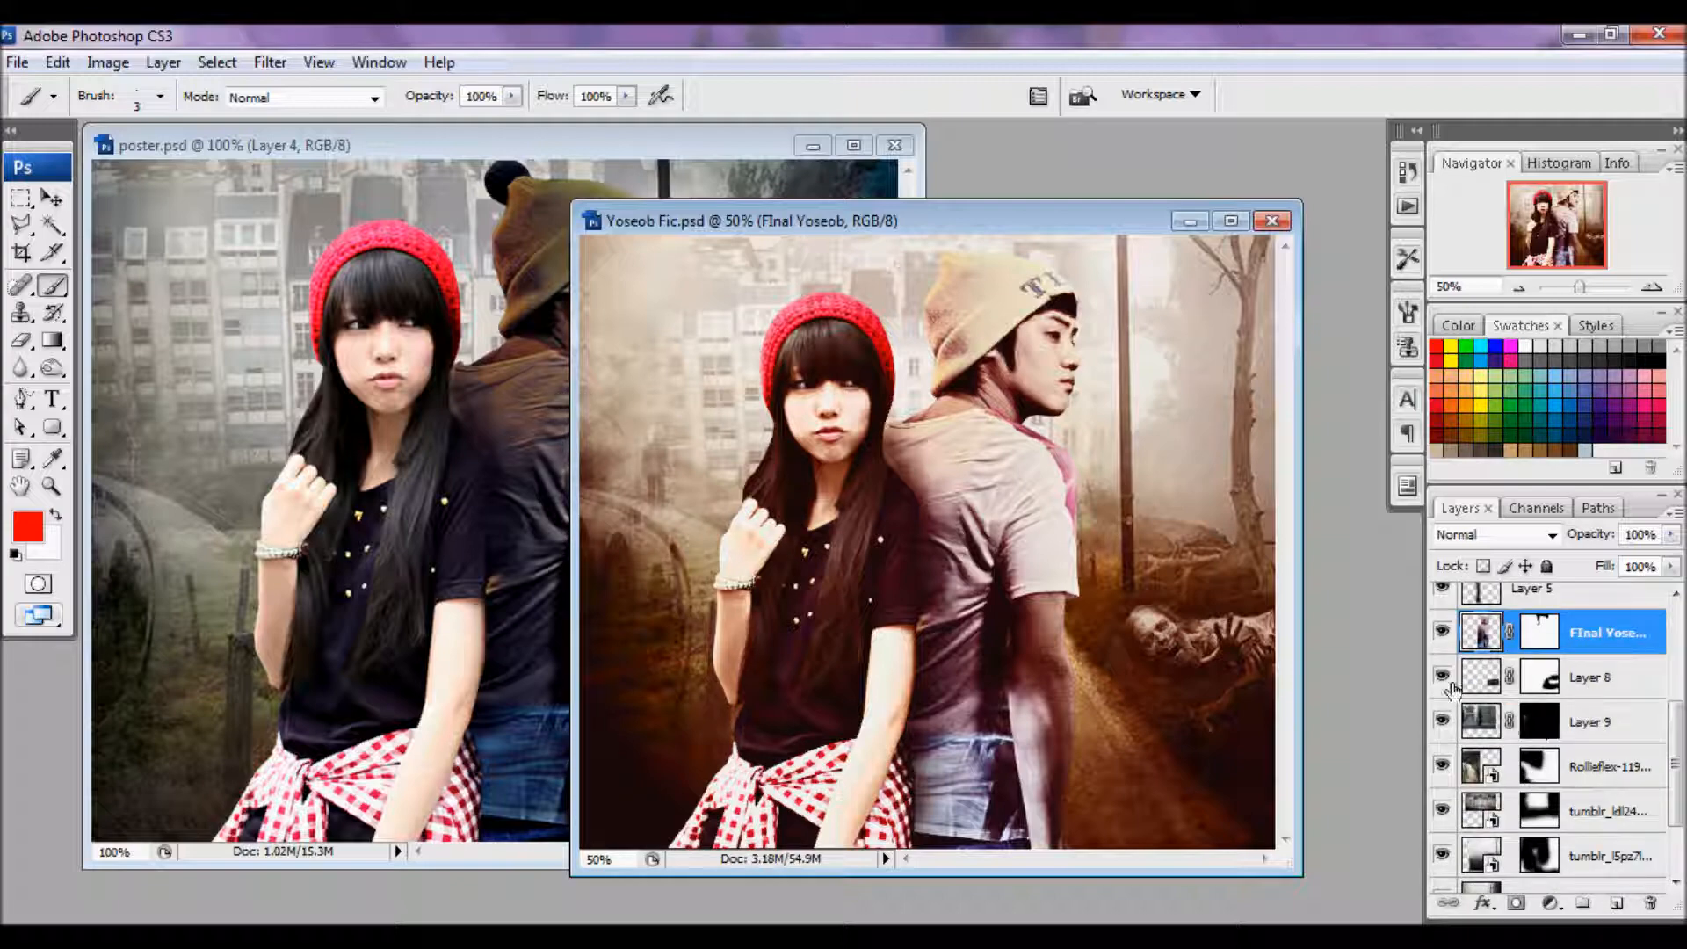
left_click_drag(1444, 639, 1450, 535)
scroll(1481, 725, "down", 5)
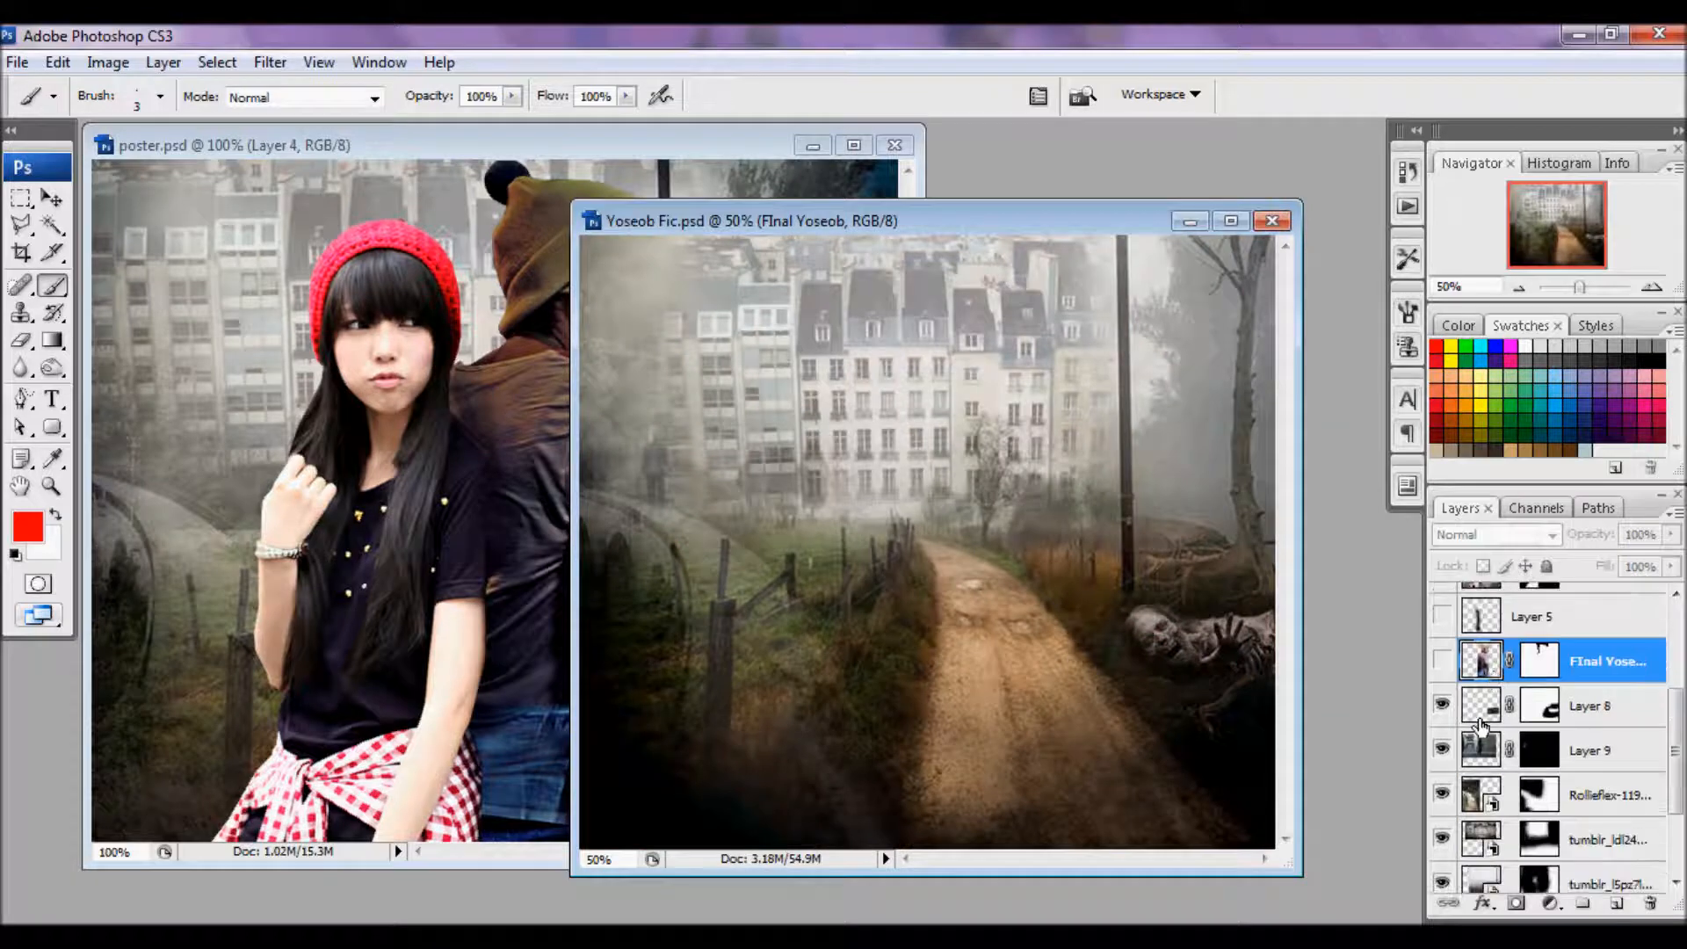
- Hide Layer 8 in Yoseob Fic.psd and toggle Layer 9's visibility to check what it adds to the background
left_click(1443, 707)
left_click(1442, 706)
left_click(1443, 707)
left_click(1443, 751)
left_click(1443, 751)
- Copy Layer 9 with its mask from Yoseob Fic.psd into poster.psd, directly above Layer 4
left_click(1460, 751)
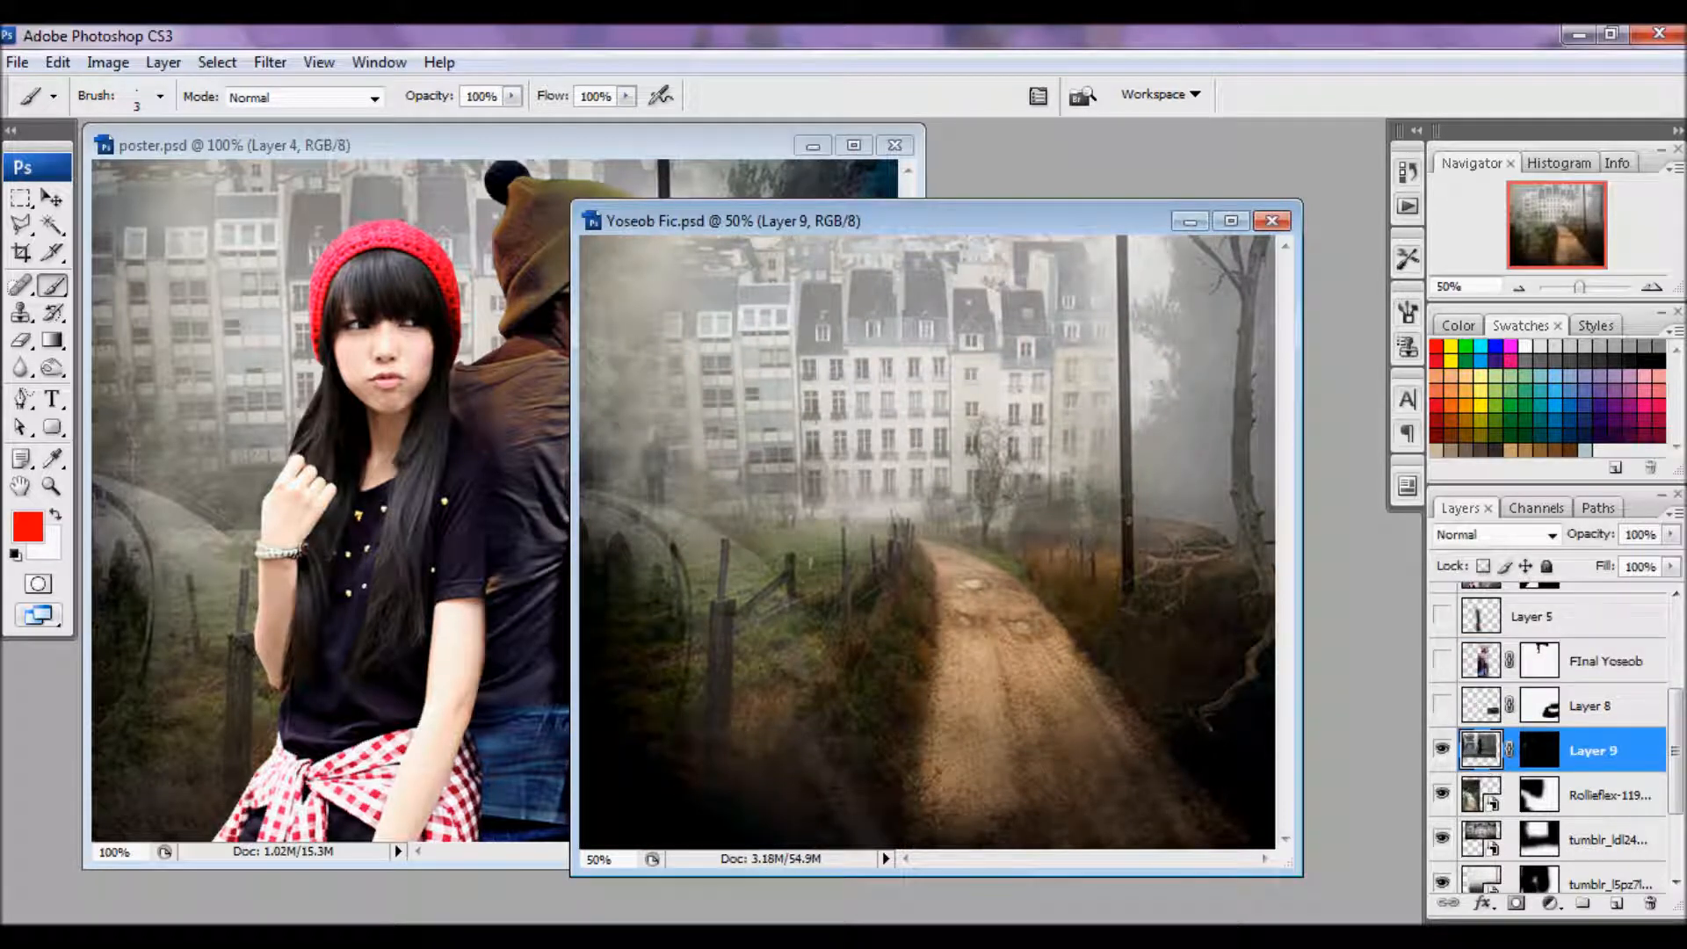
left_click_drag(889, 234, 980, 234)
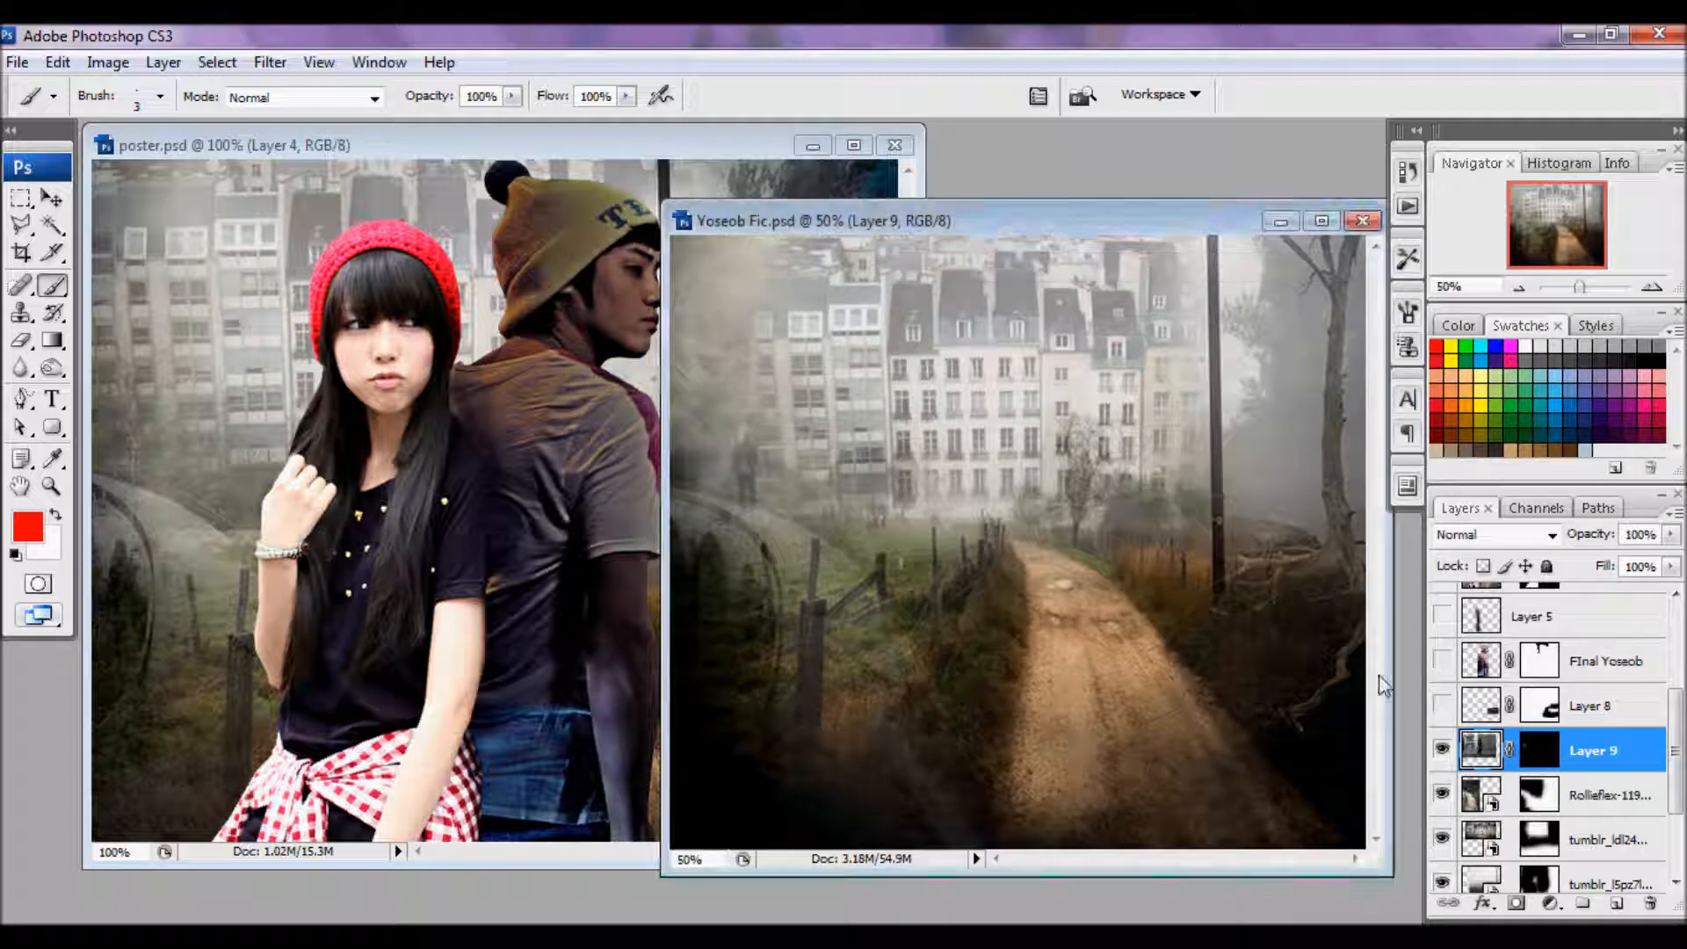
left_click_drag(1483, 754, 250, 404)
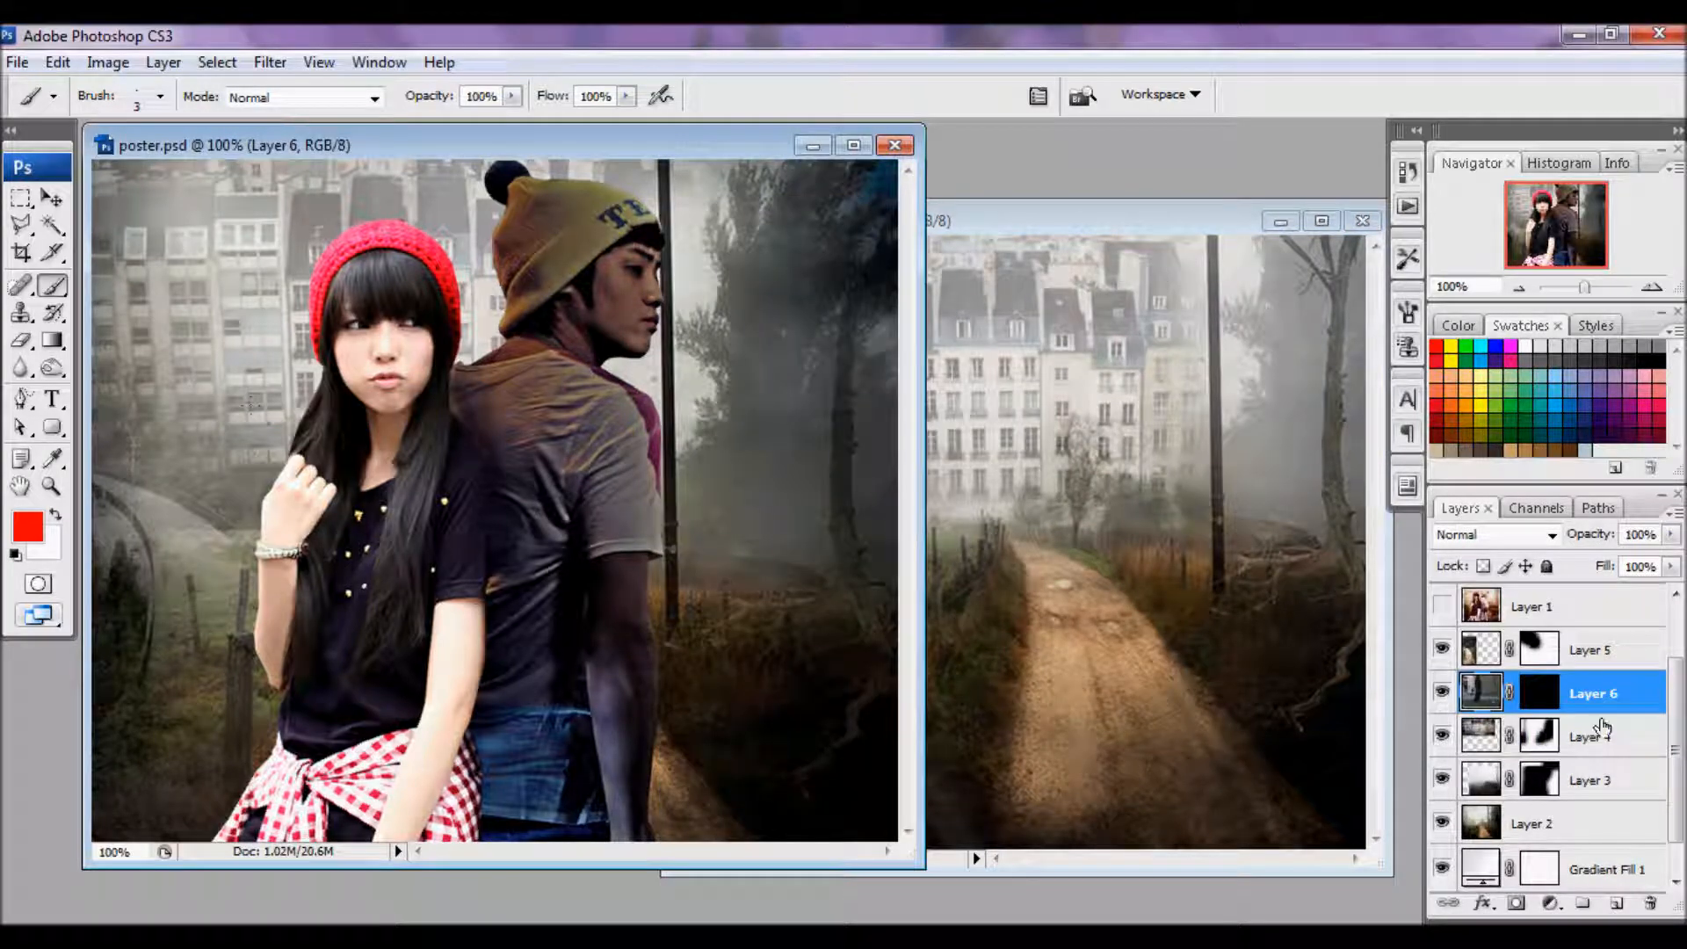
- Scale Layer 6 in poster.psd proportionally to about 51.9% and position it at about X 187 px, Y 264 px
left_click(53, 198)
left_click_drag(246, 424, 510, 527)
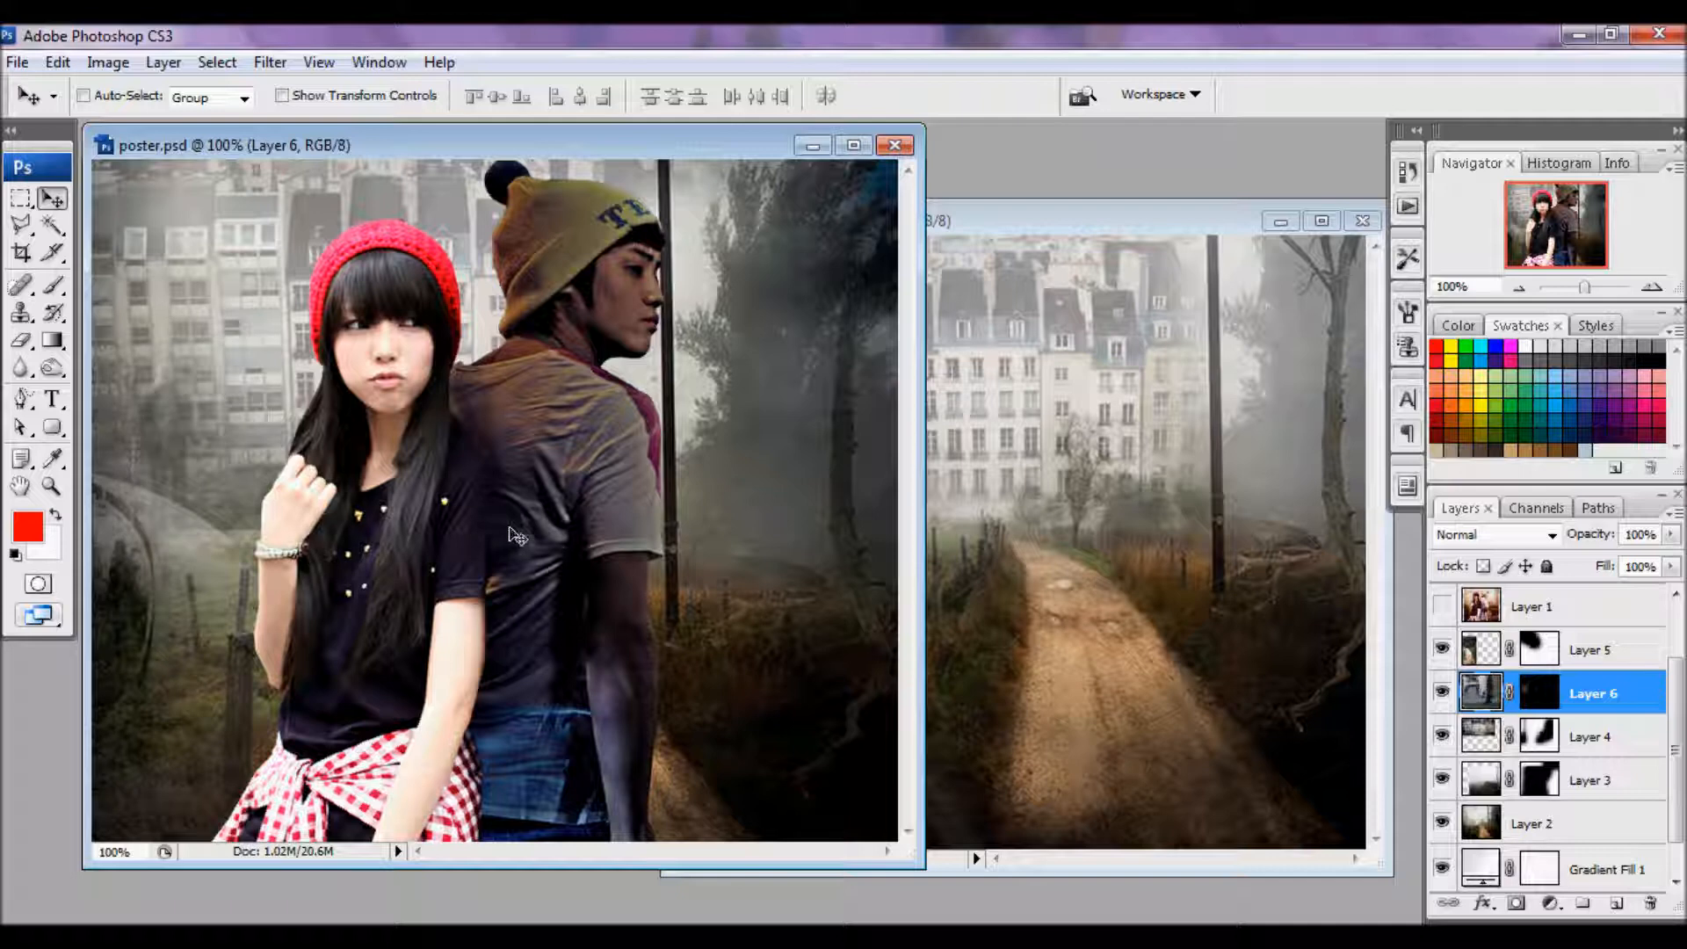
key("ctrl+t")
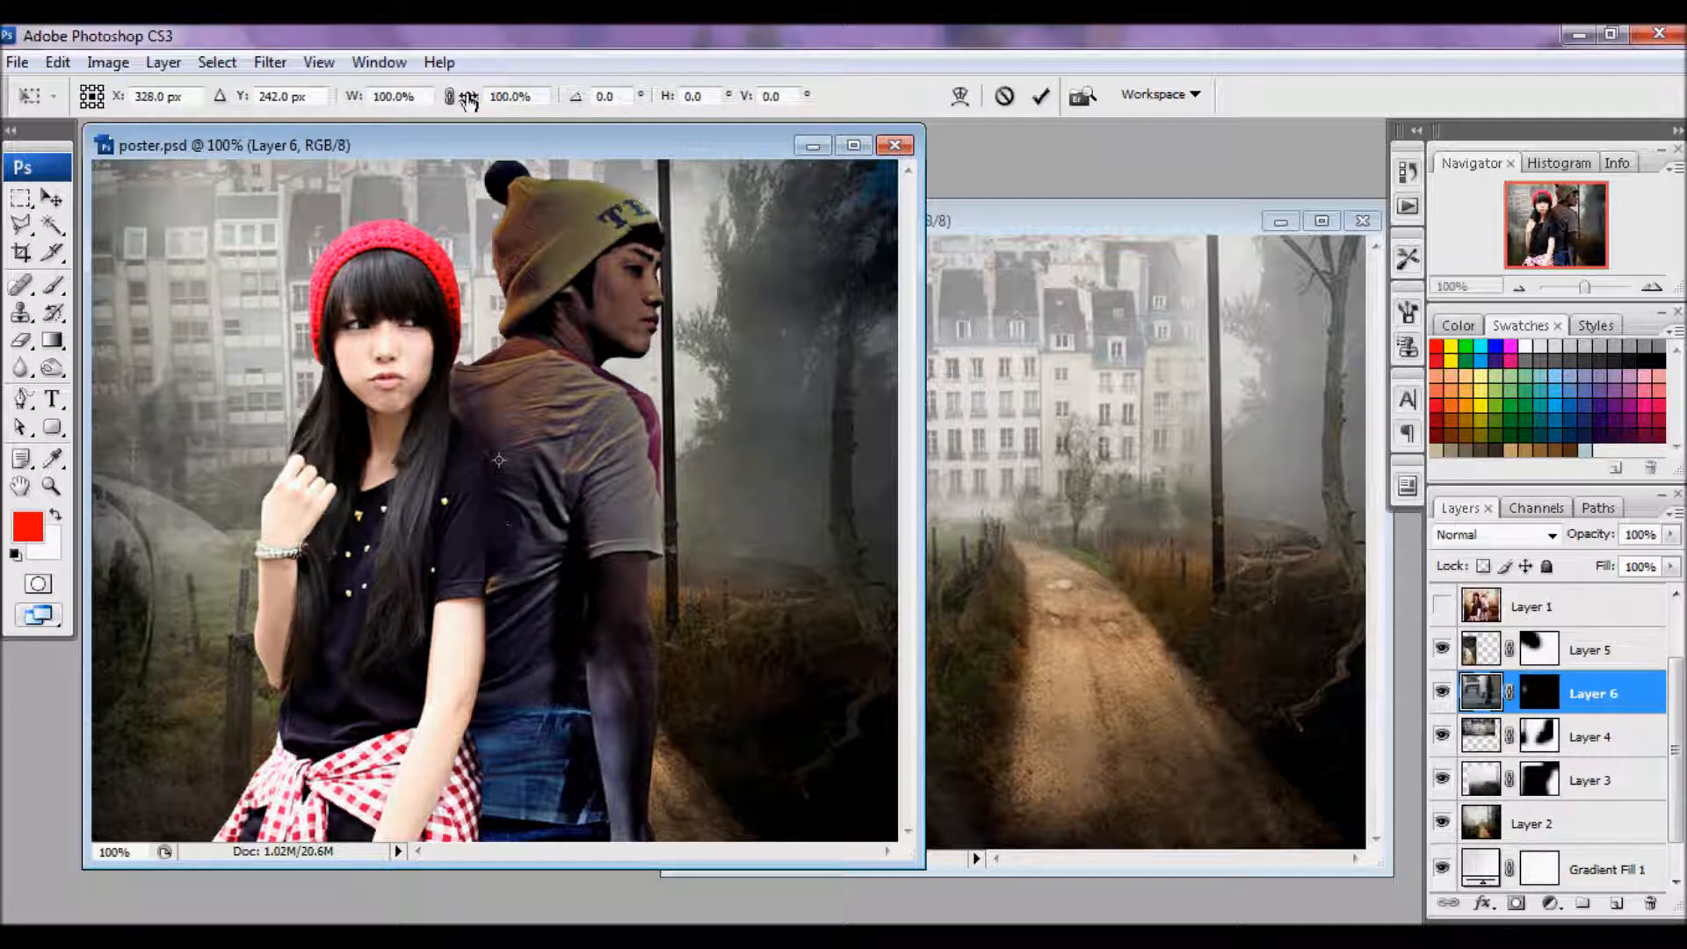
left_click_drag(471, 103, 405, 114)
left_click_drag(377, 479, 175, 480)
left_click_drag(659, 665, 725, 708)
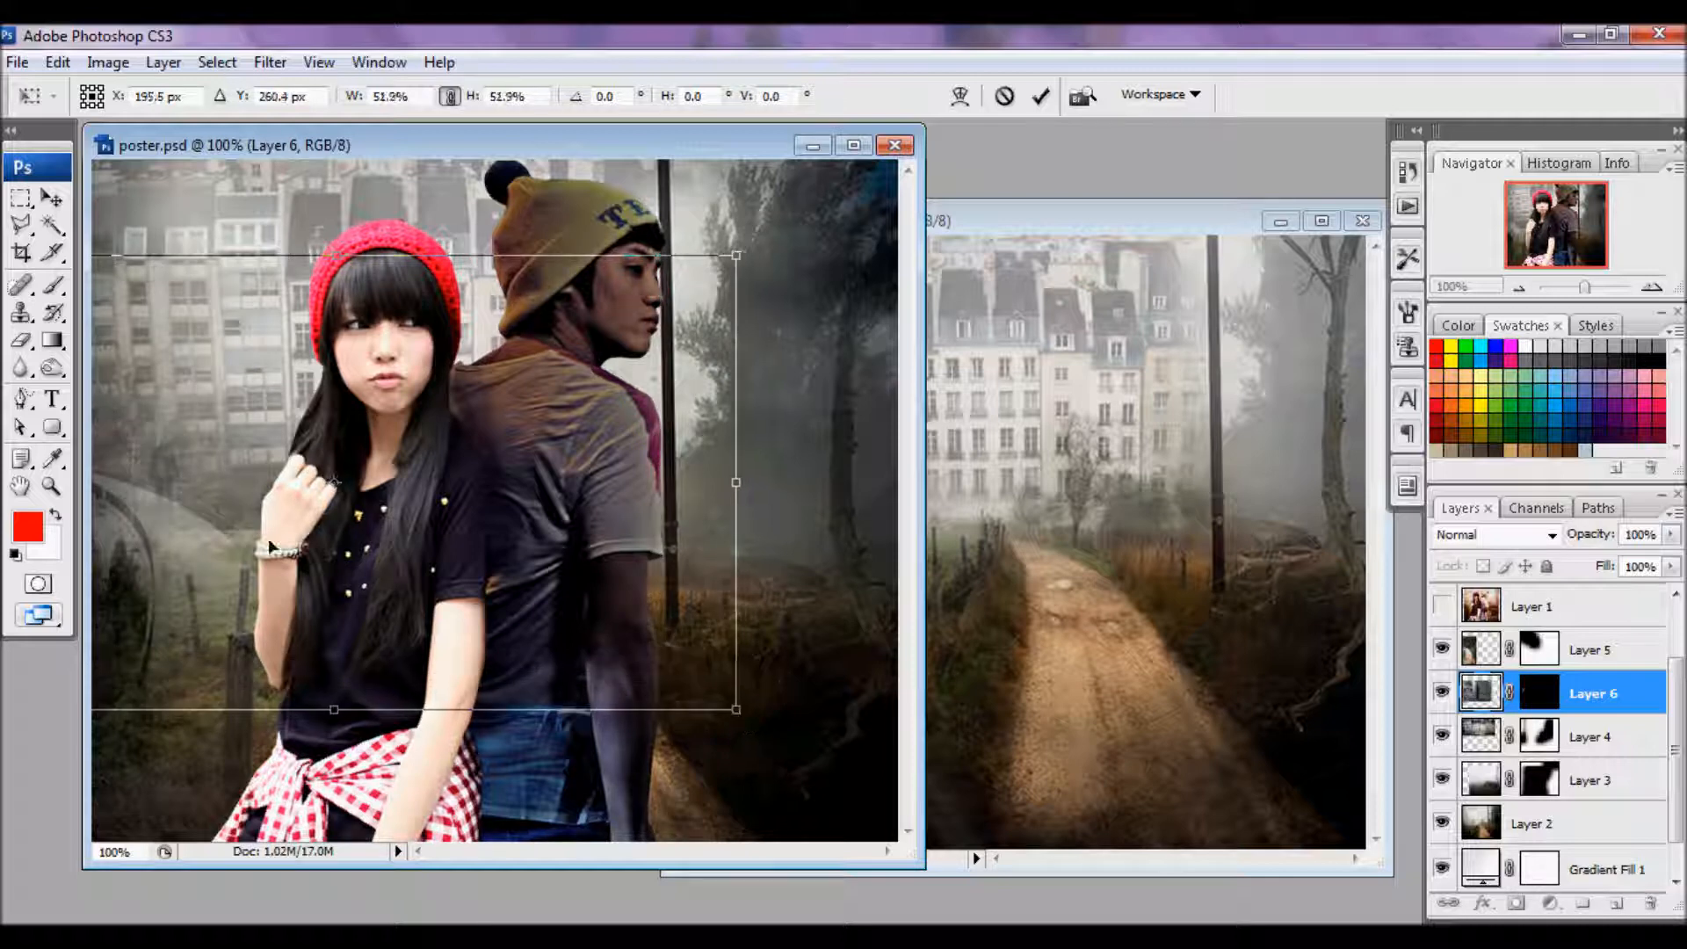
left_click_drag(225, 524, 229, 531)
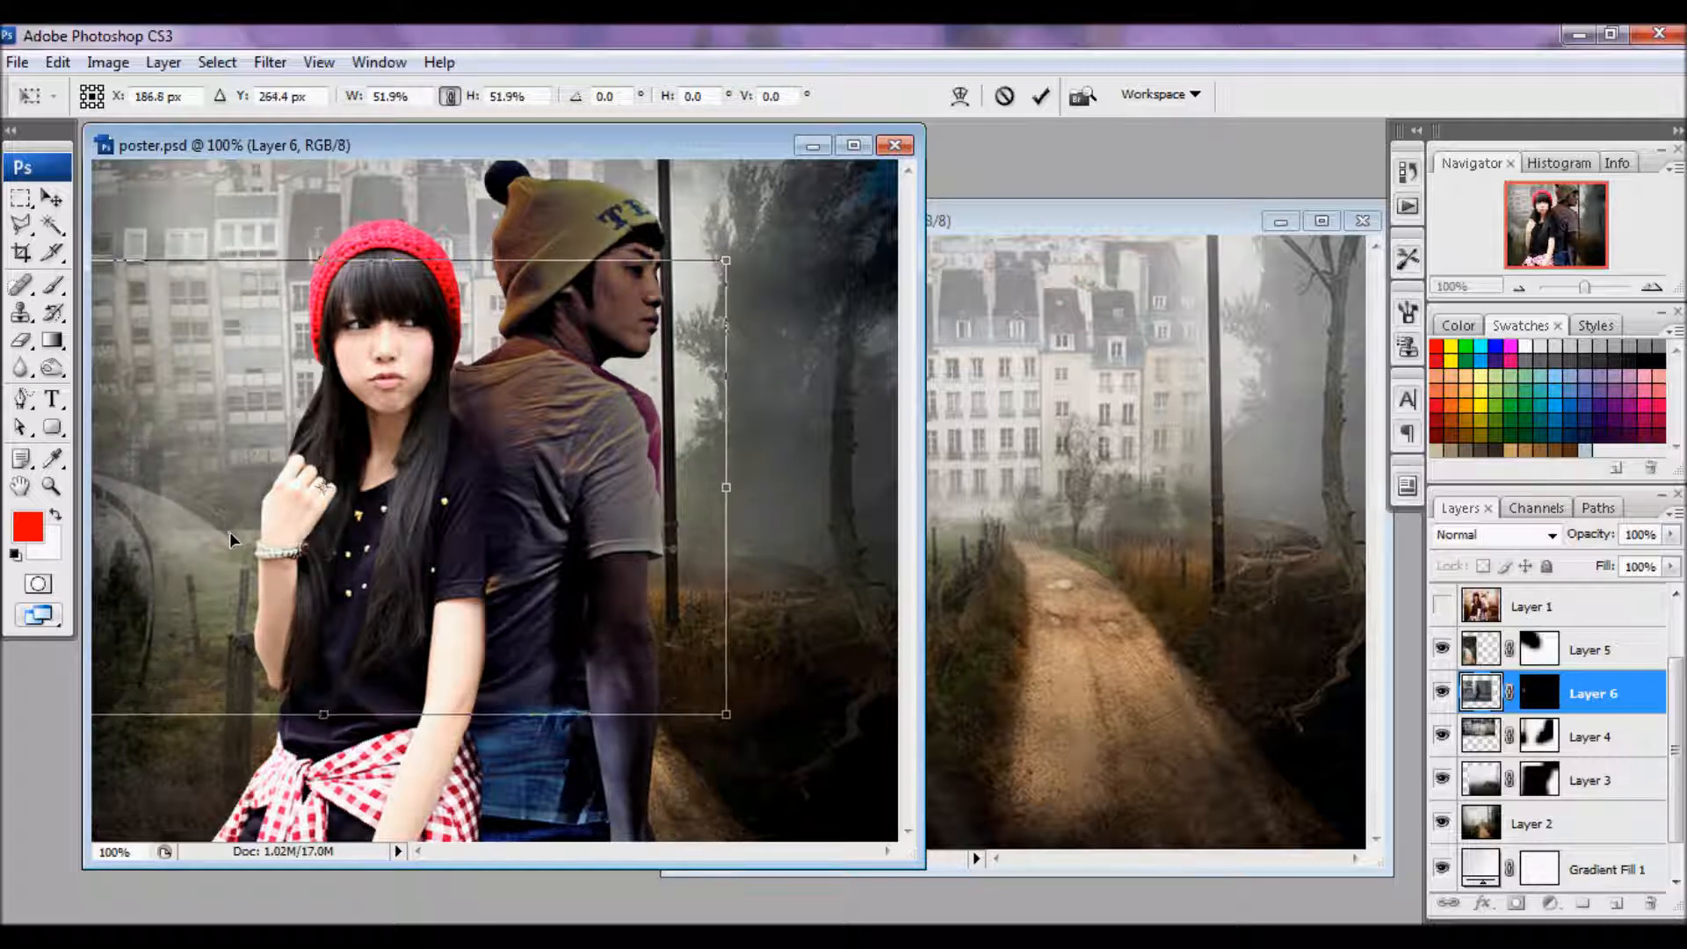
left_click(1042, 95)
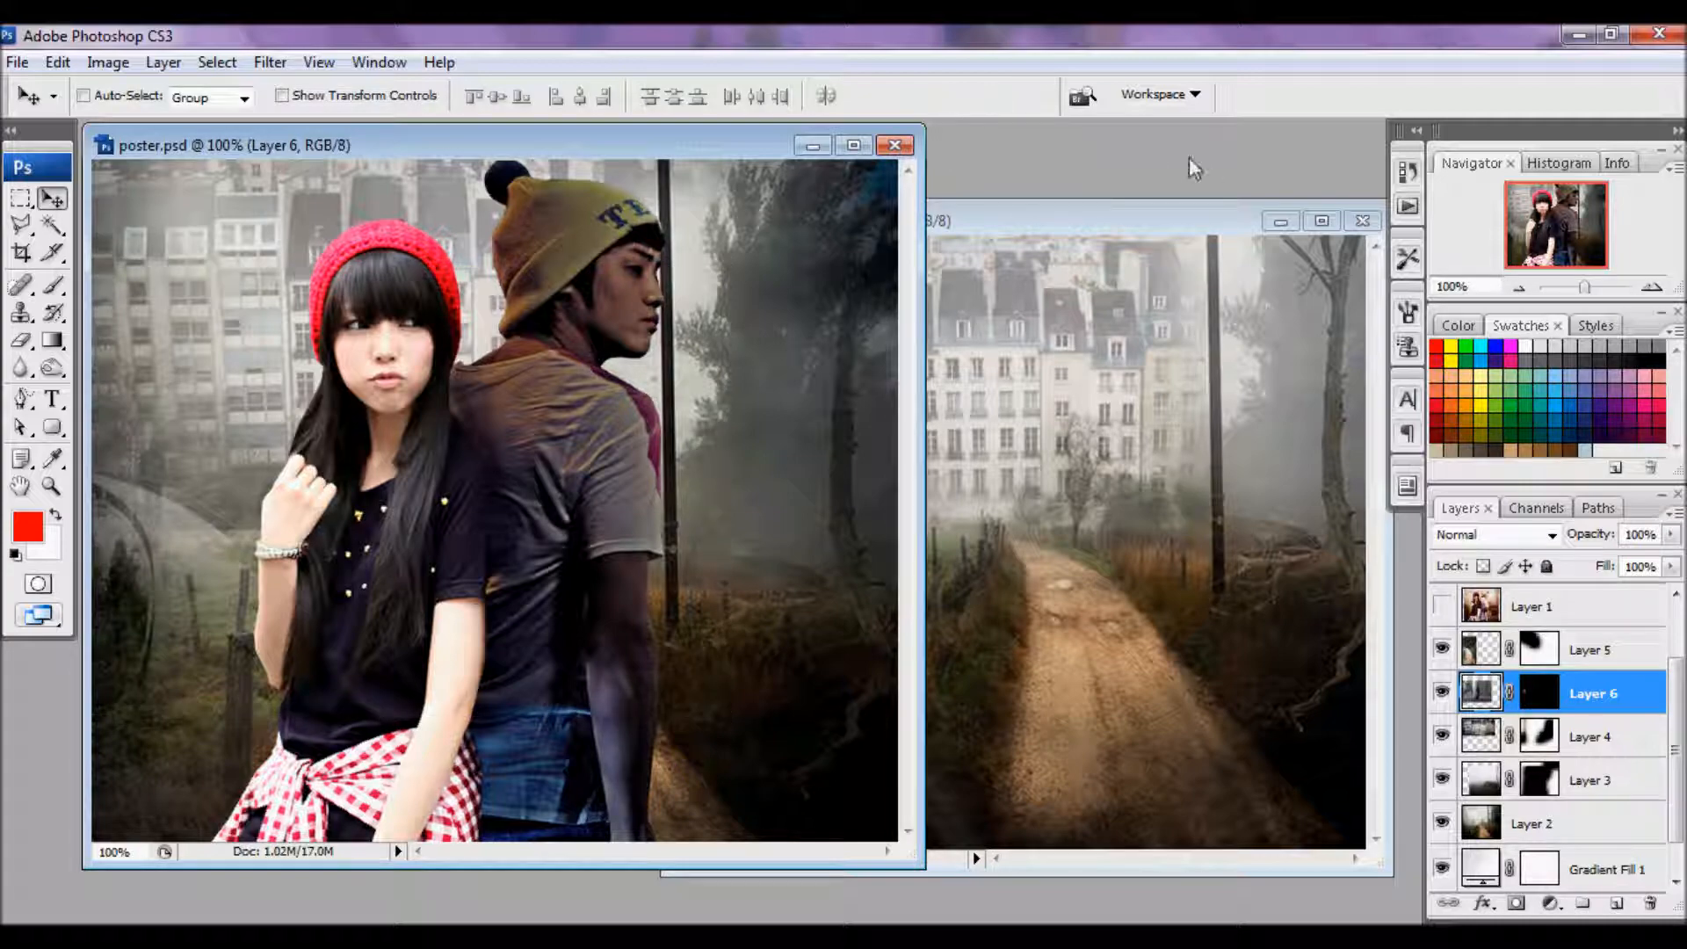
- Rearrange the two document windows, toggle Layer 8's visibility in Yoseob Fic.psd, and minimize that document
left_click_drag(1102, 230, 1248, 208)
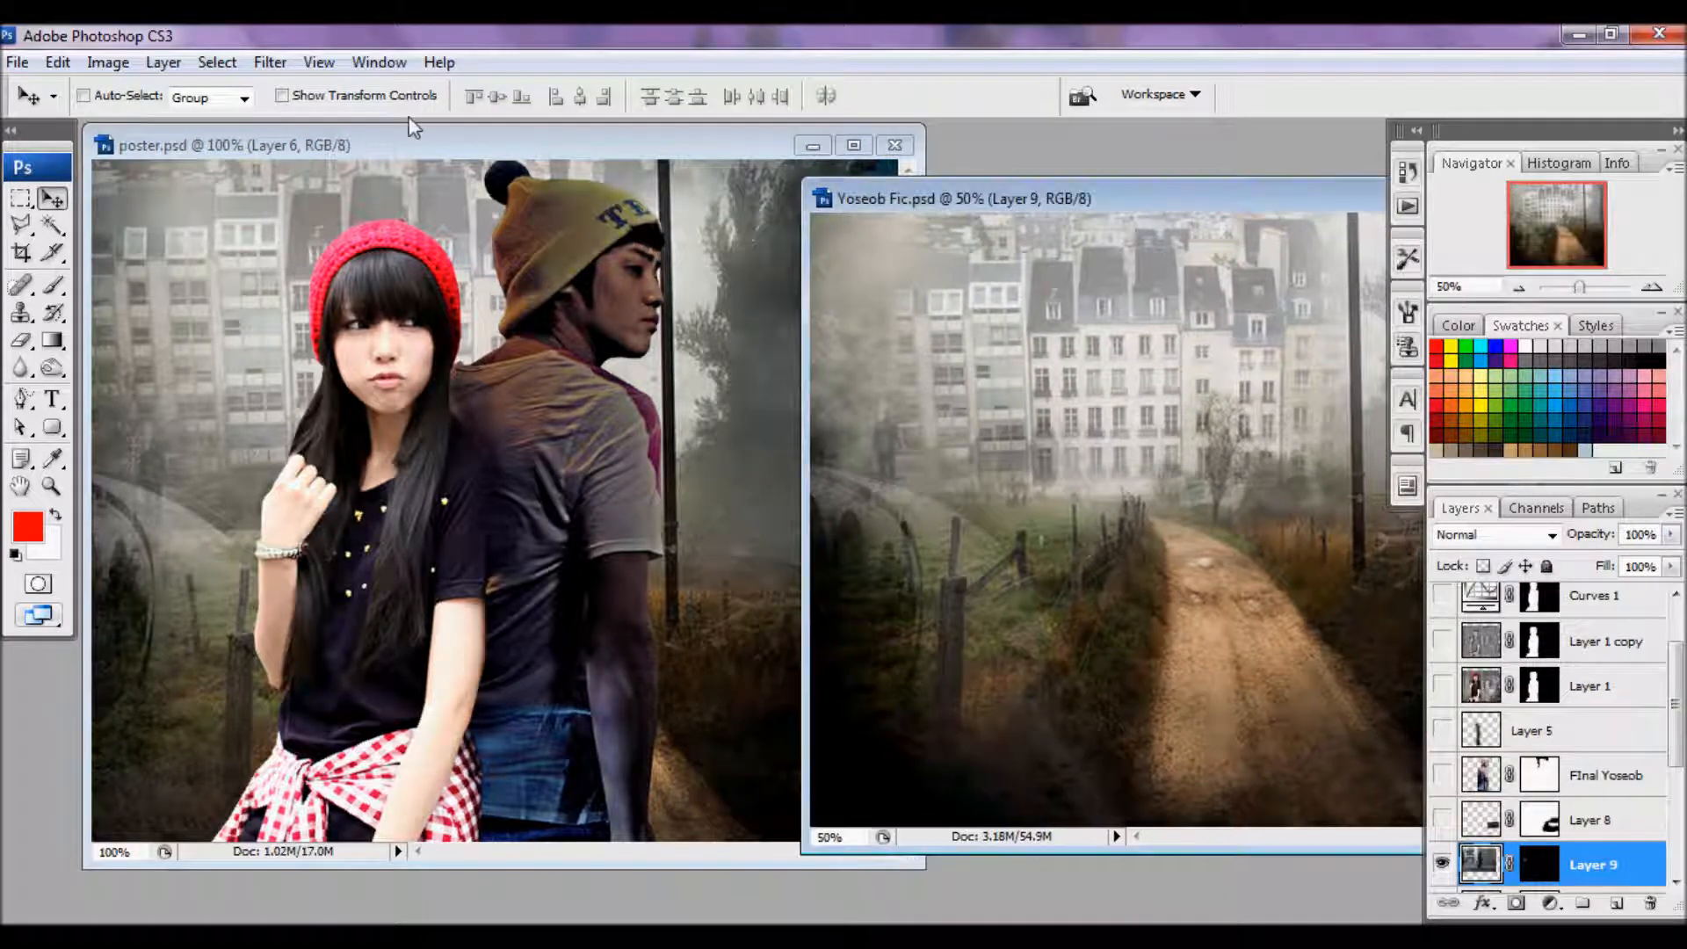
left_click(157, 466)
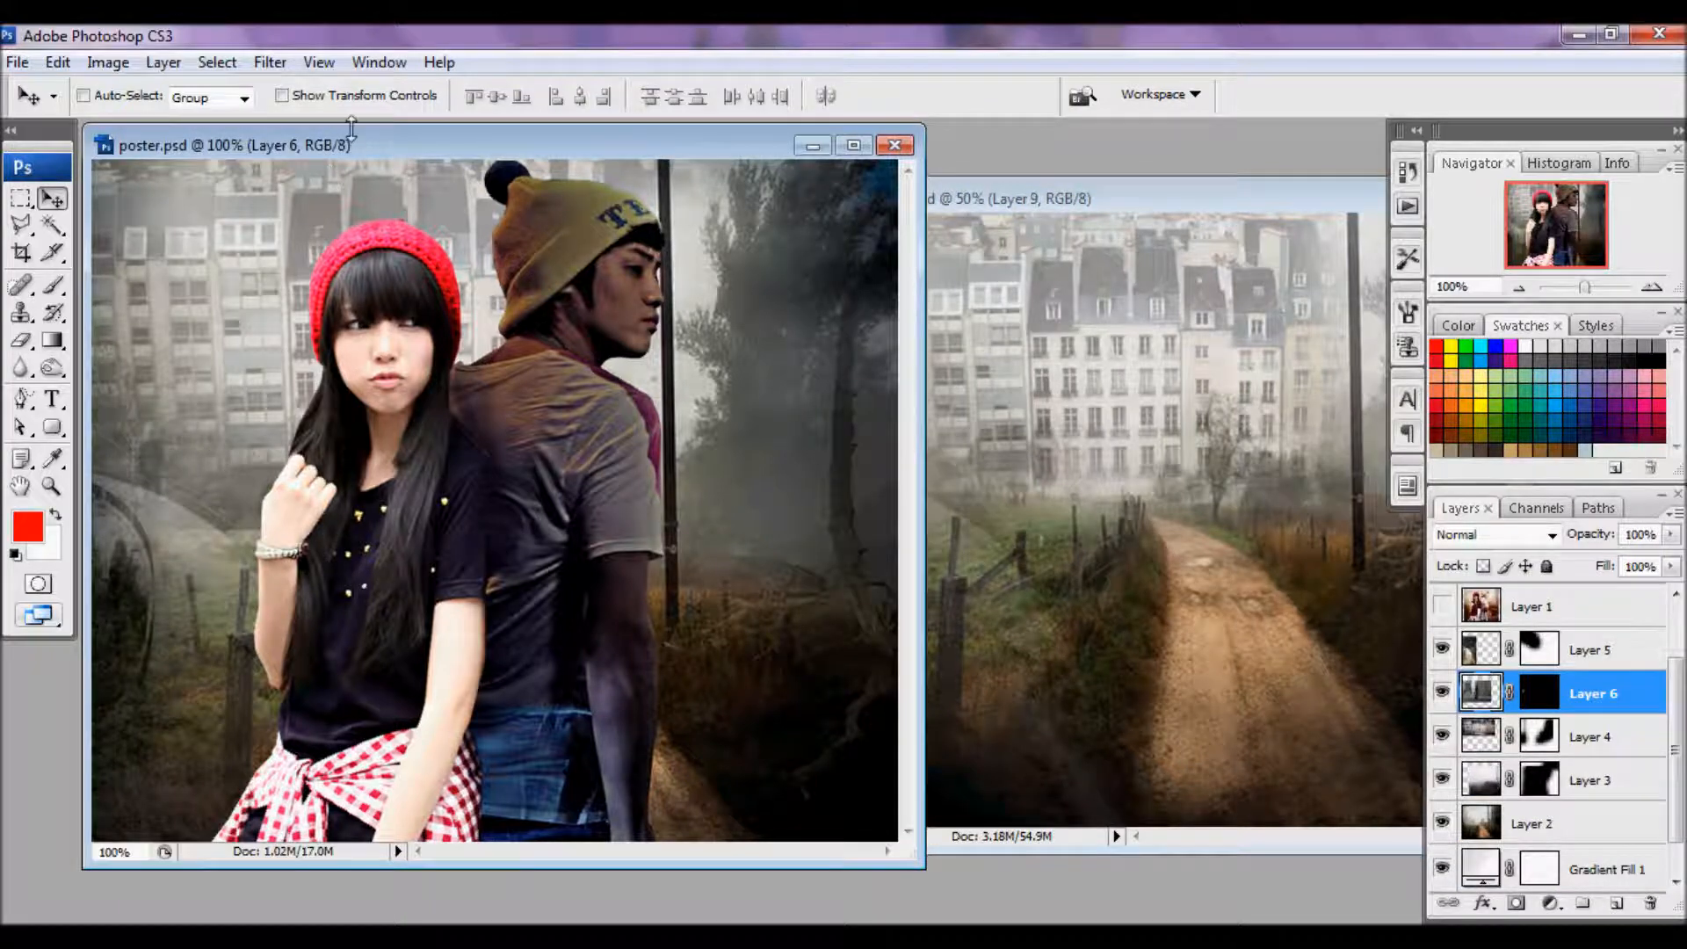
left_click_drag(352, 143, 288, 140)
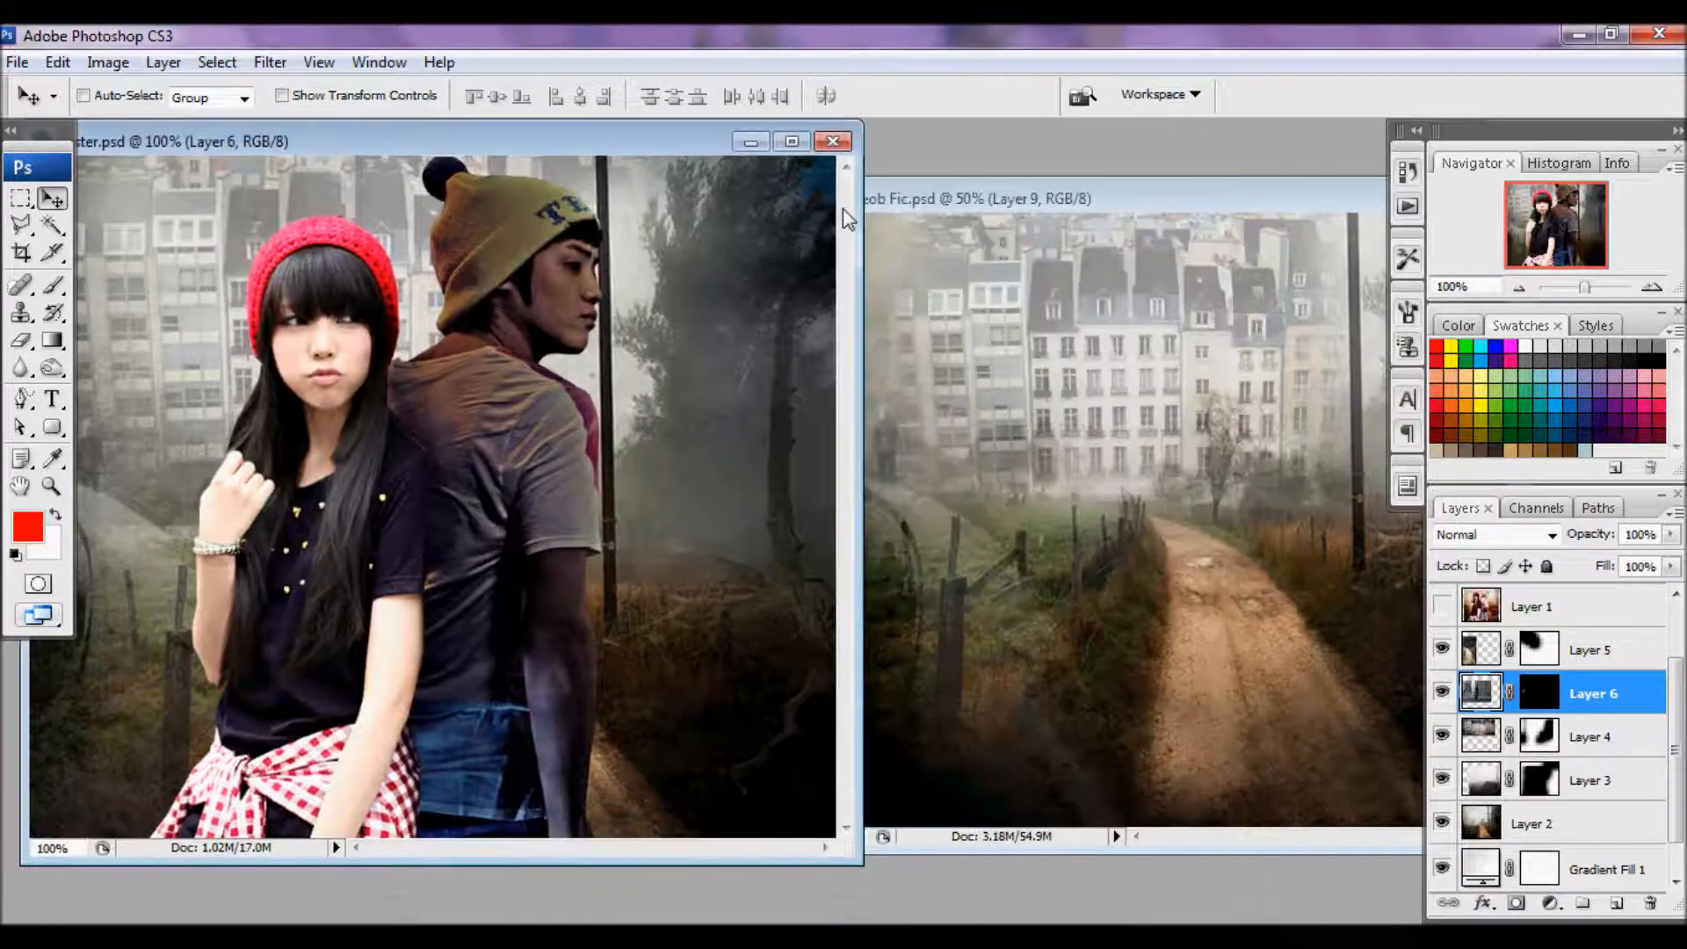
left_click_drag(934, 197, 821, 220)
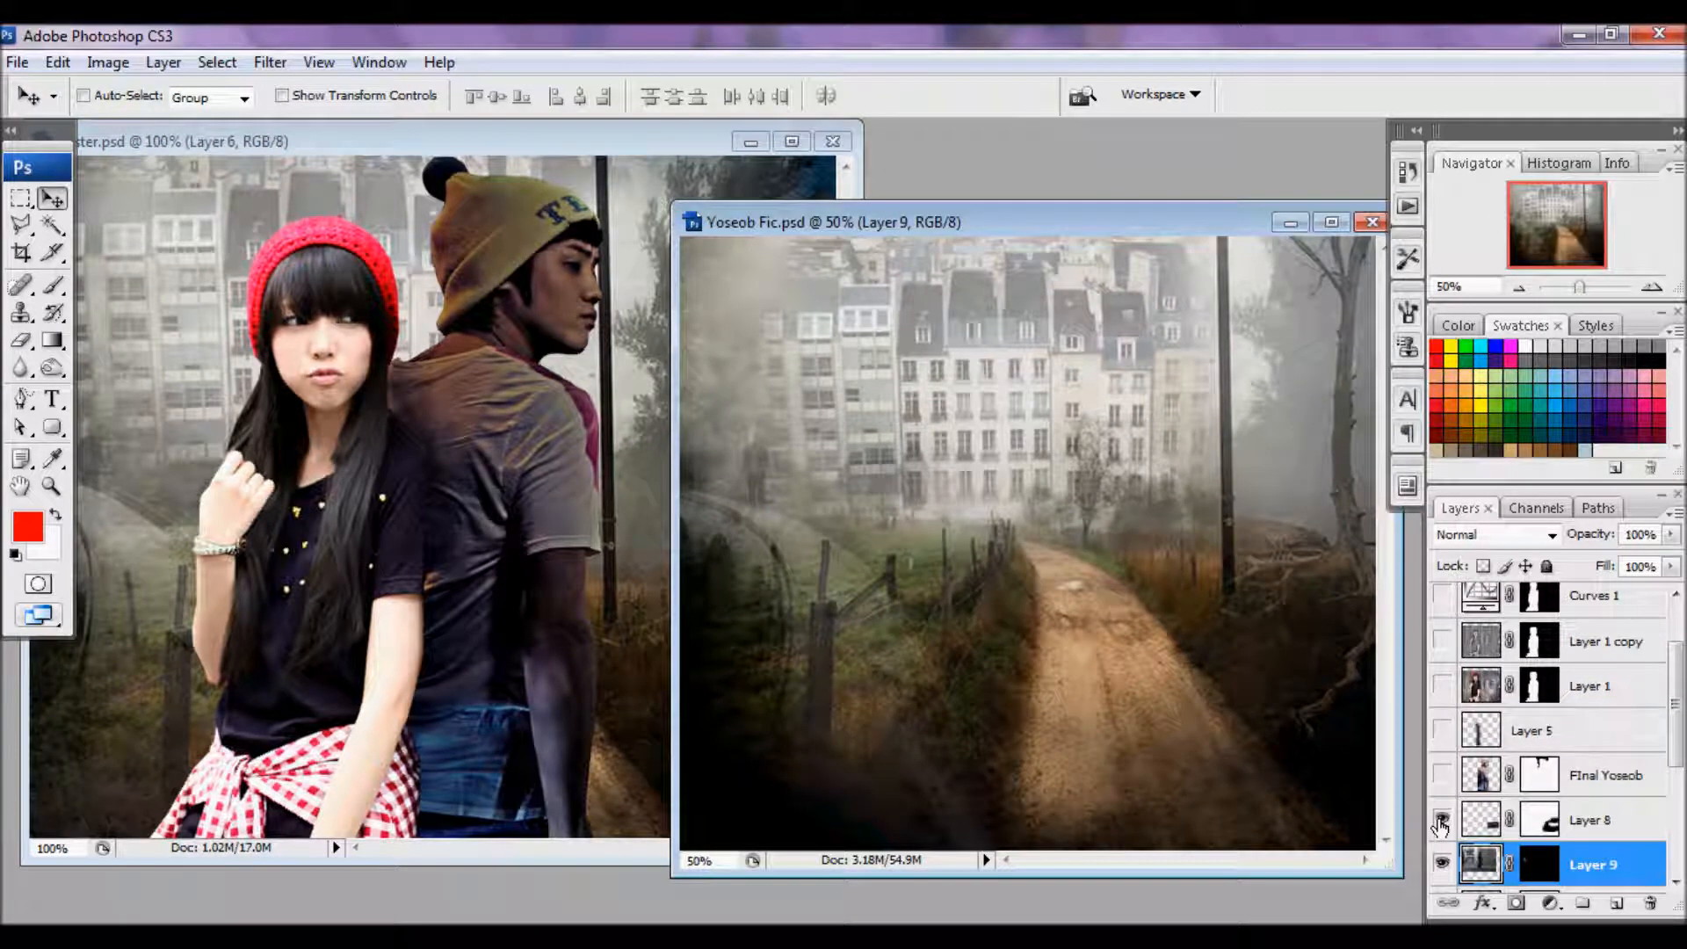
left_click(1441, 820)
left_click(1290, 222)
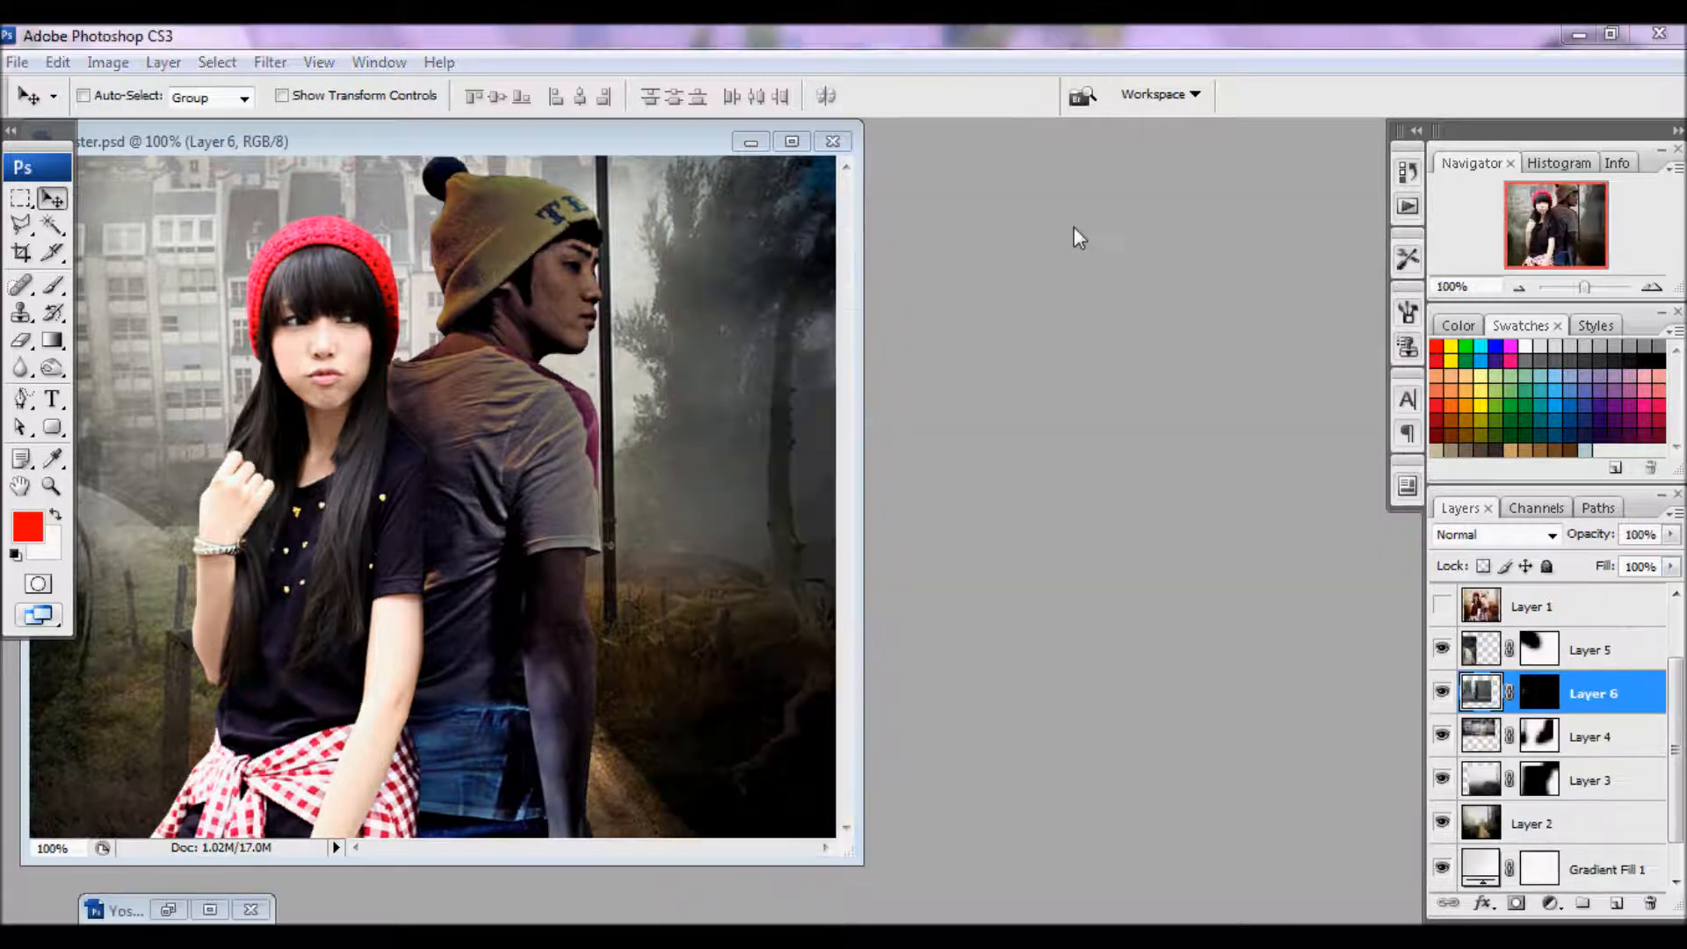
- Open the walk PNG image from the dead fic folder on the F: drive
double_click(1079, 238)
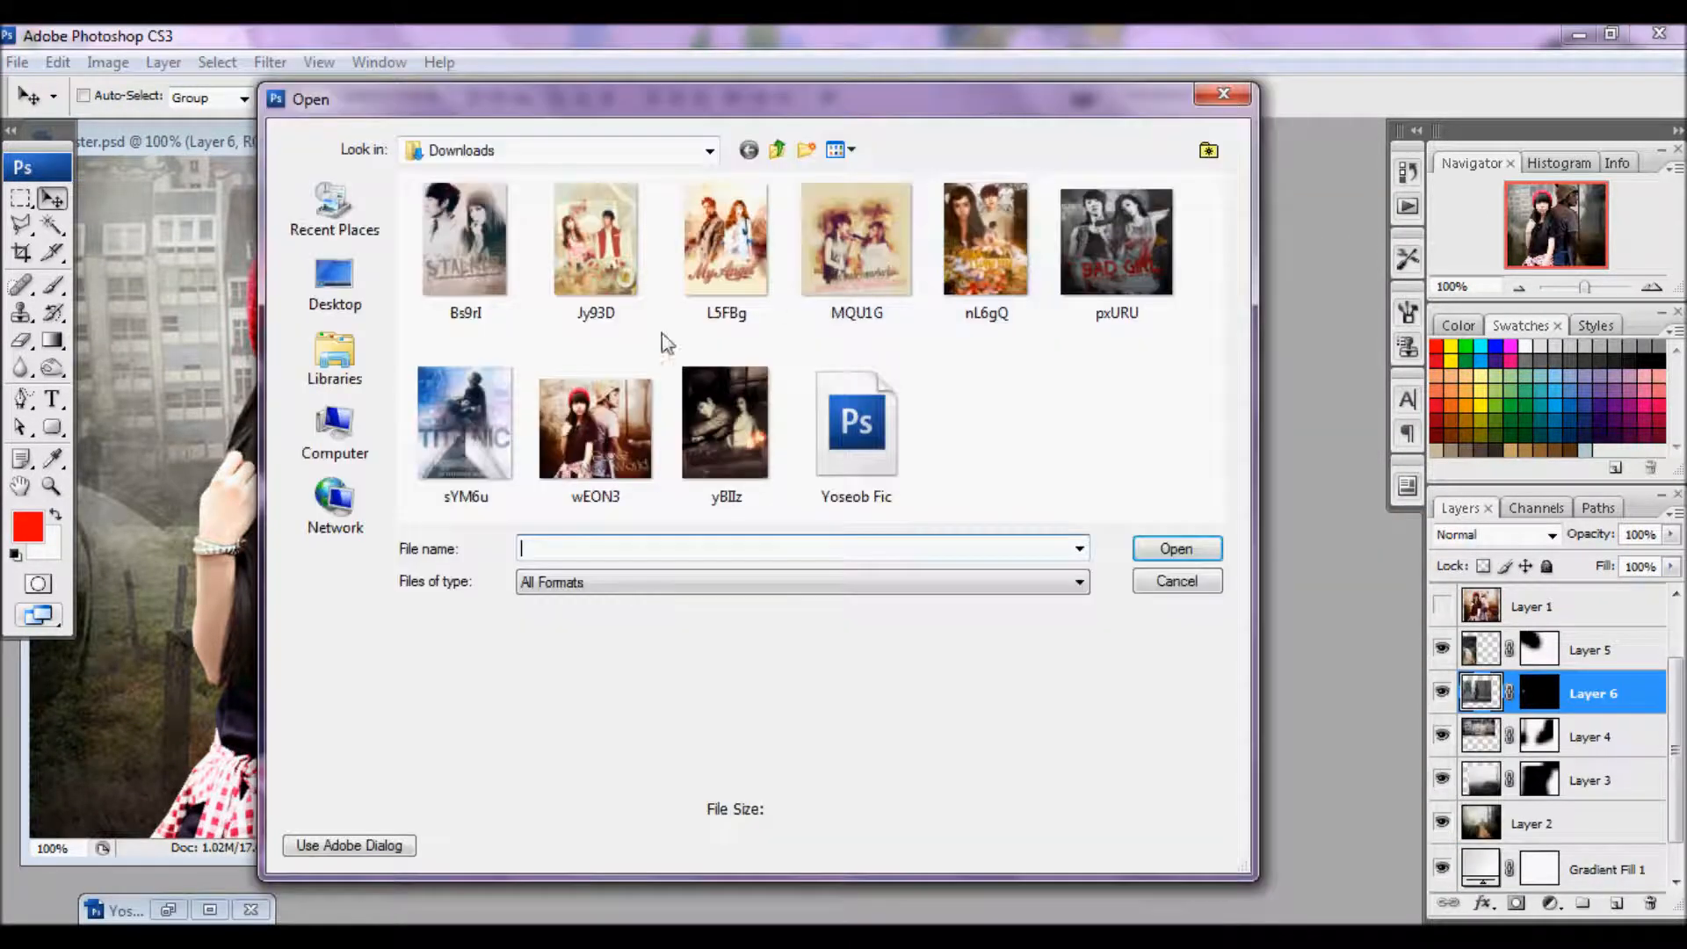
left_click(369, 428)
double_click(788, 344)
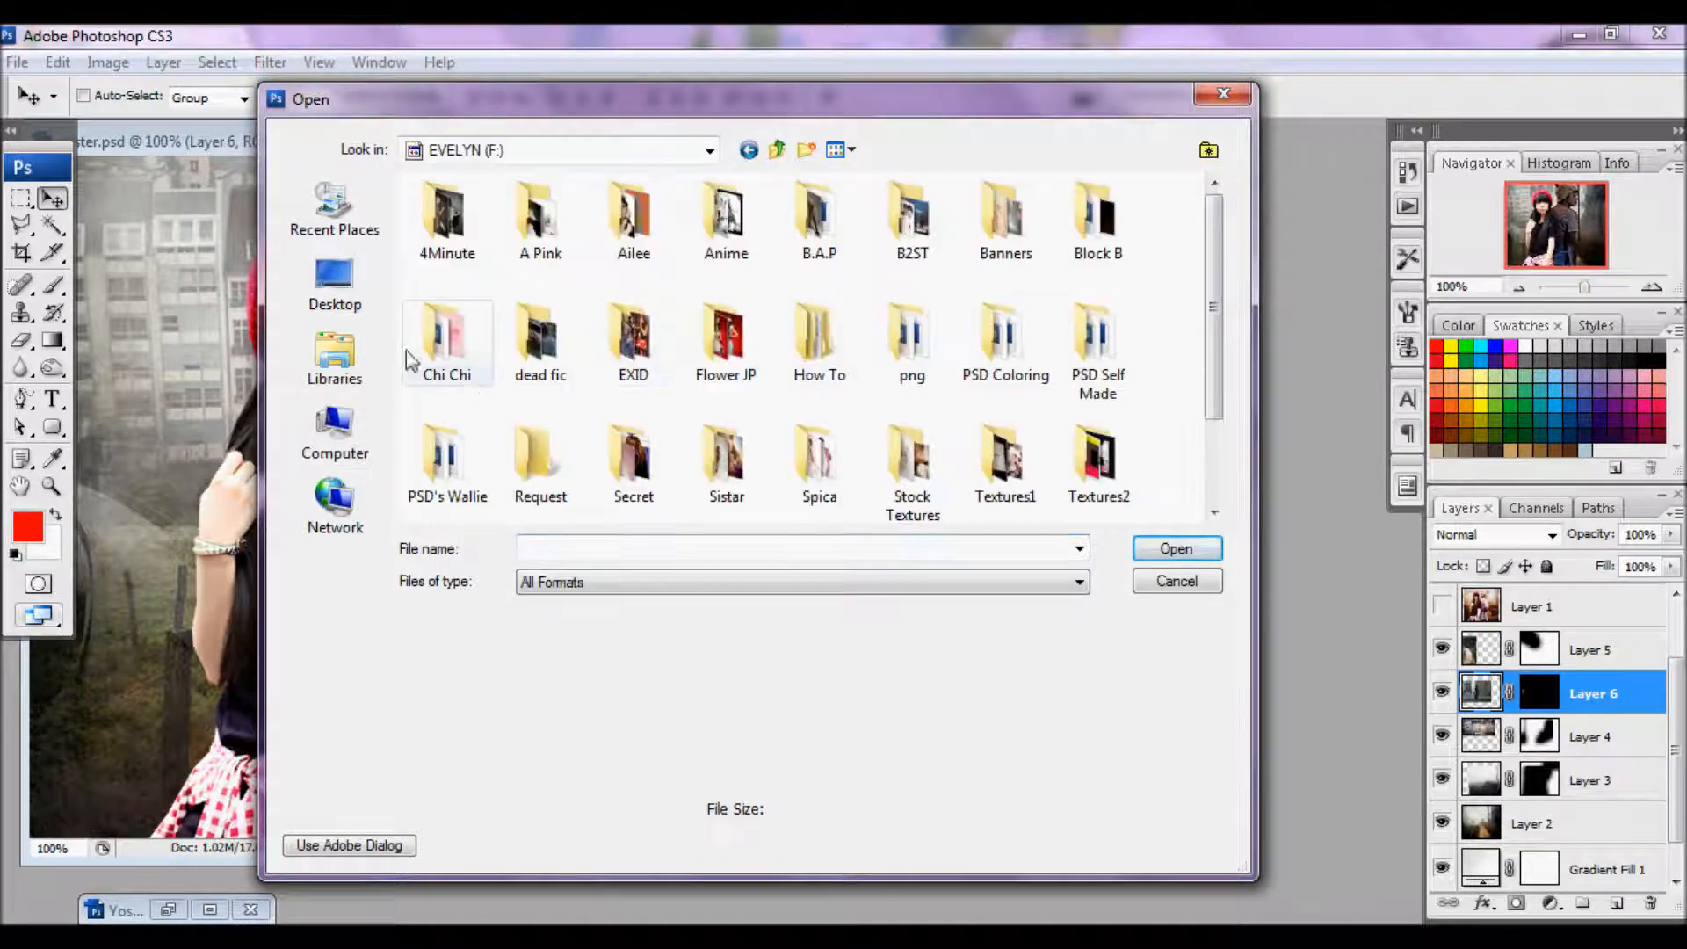
double_click(501, 350)
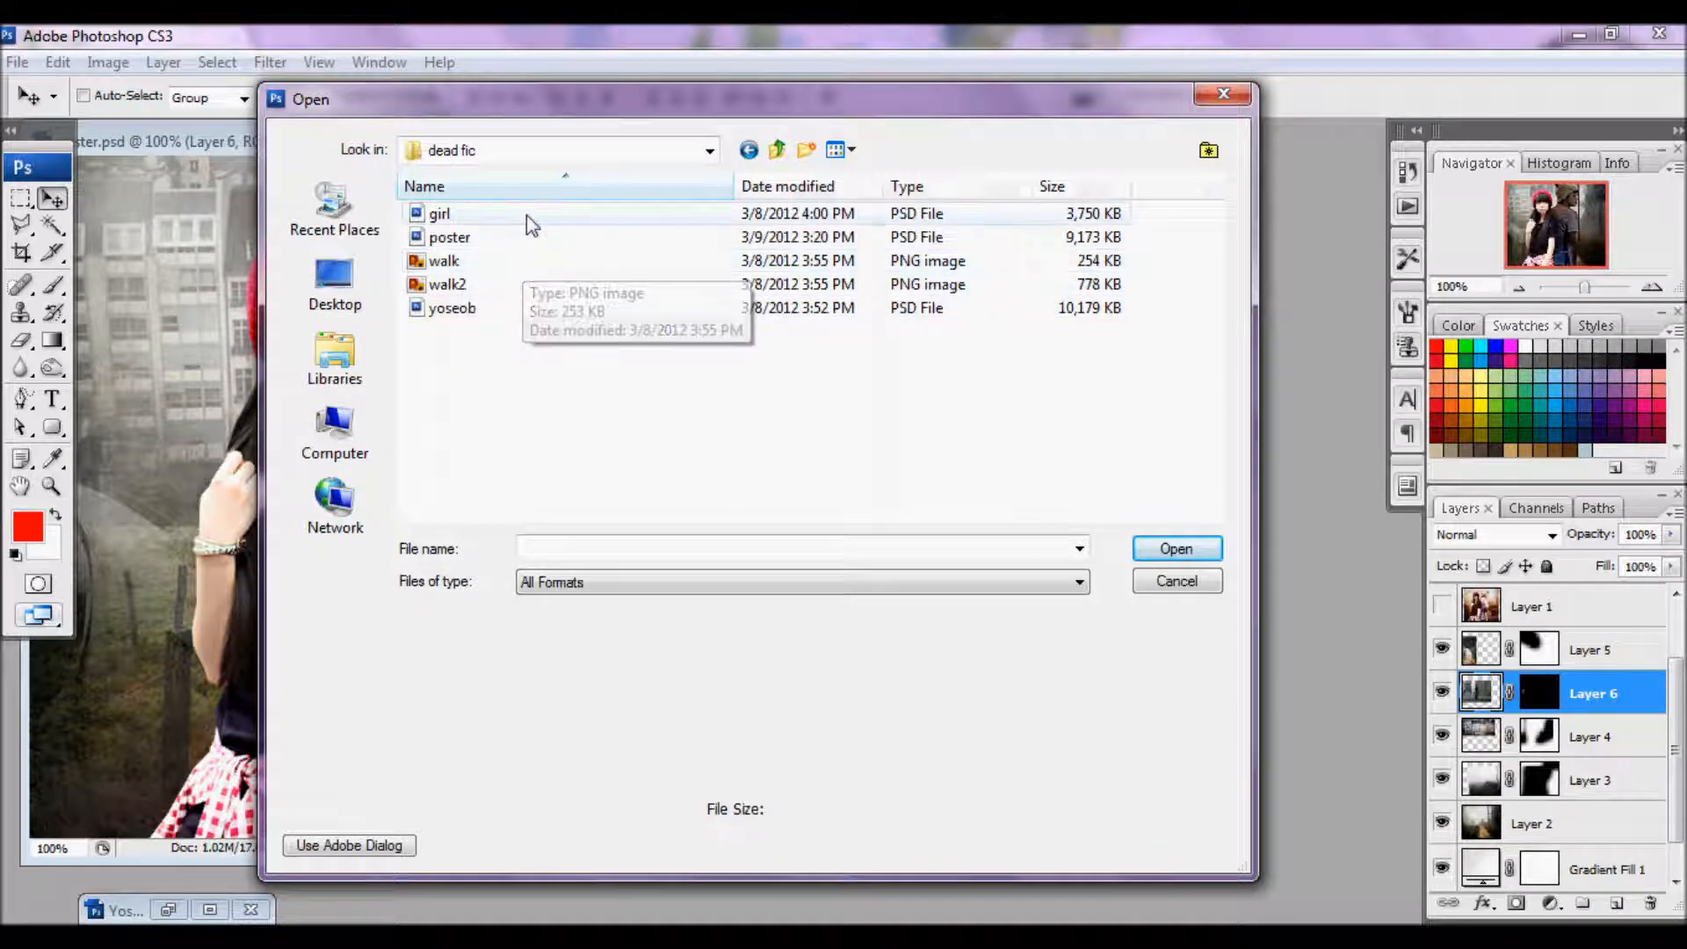
left_click(490, 269)
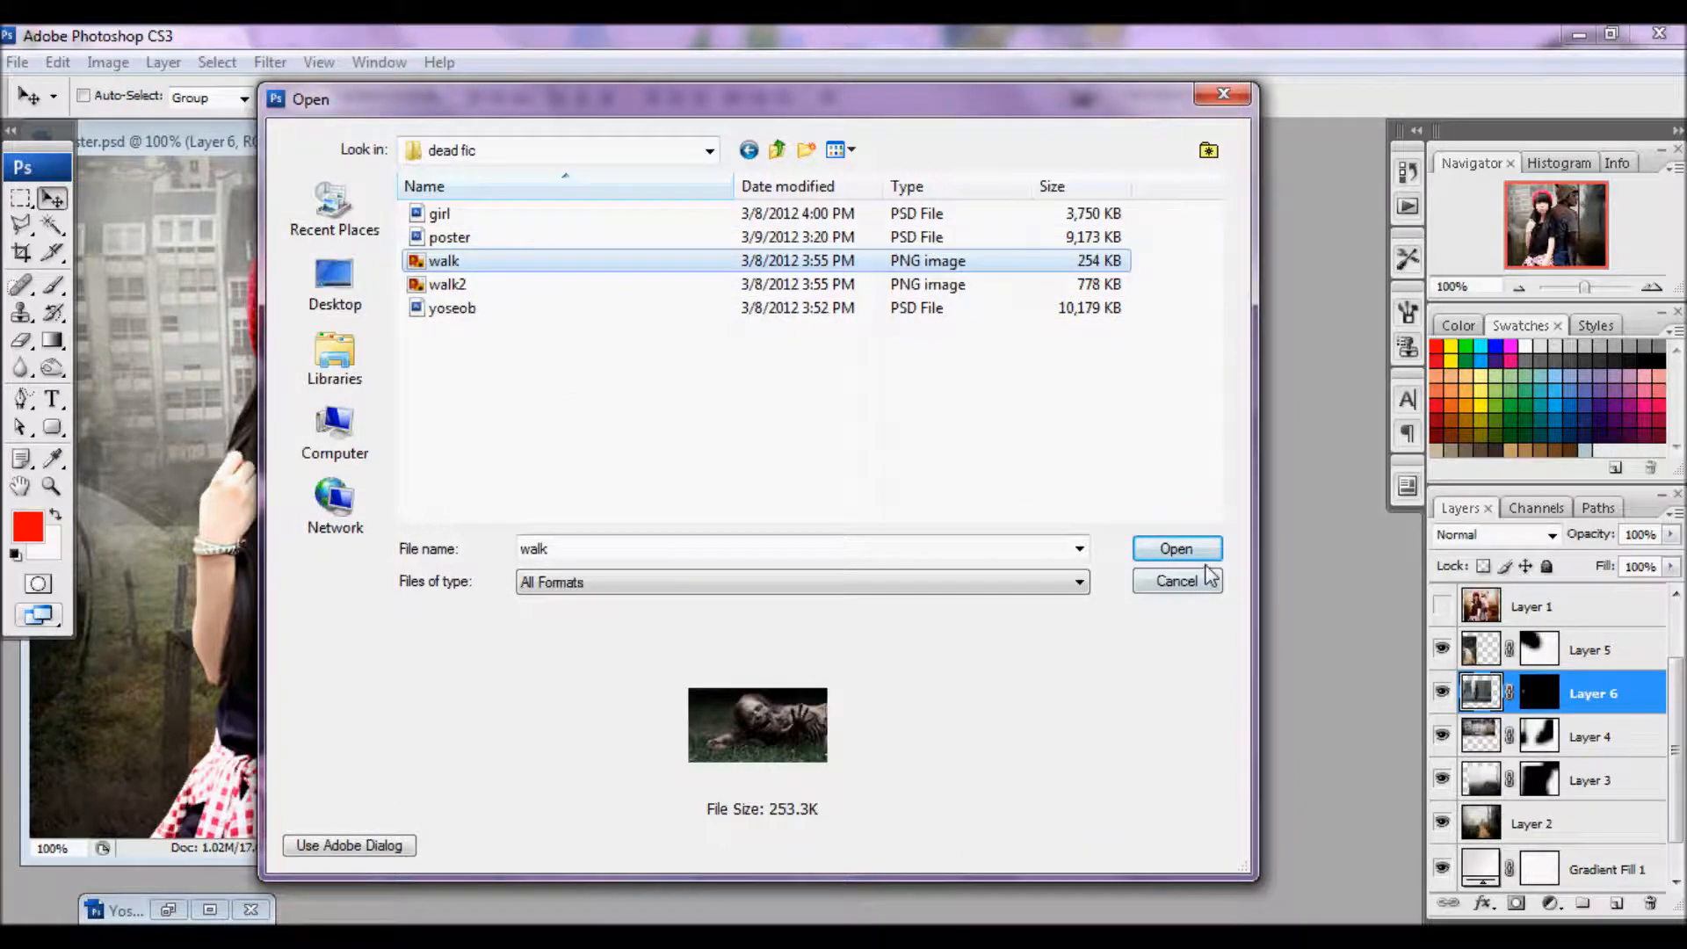
left_click(1177, 548)
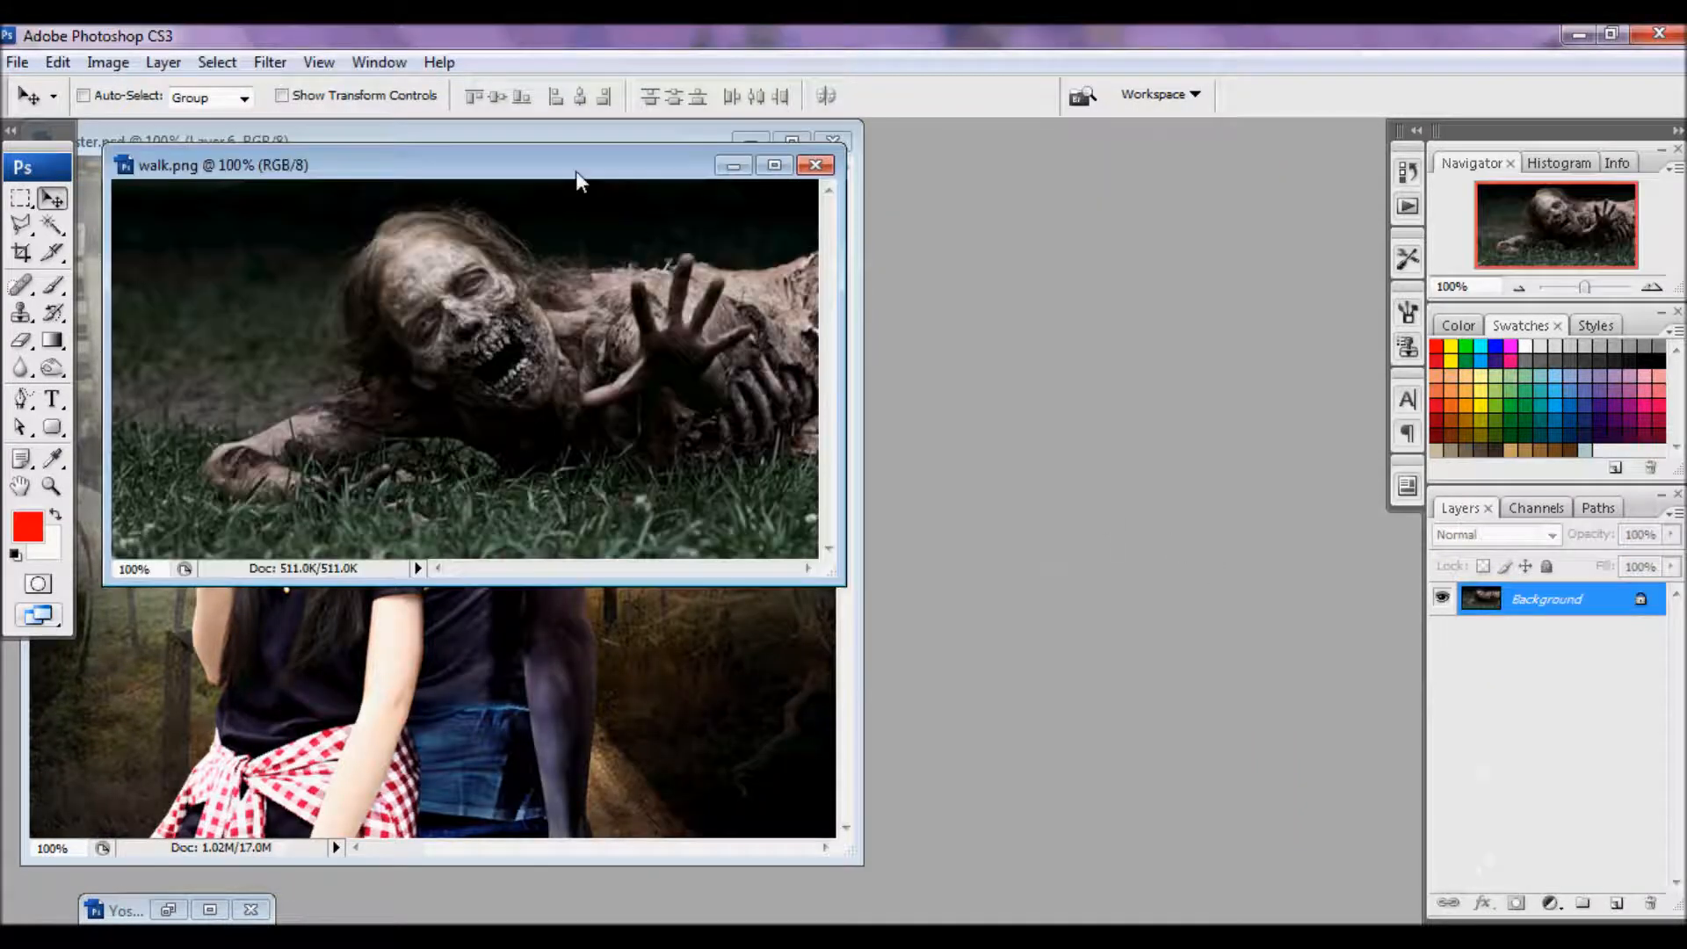
- Copy the zombie image into poster.psd above Layer 6 and hide the two layers with the girl and the boy
left_click_drag(576, 173, 991, 289)
left_click_drag(1003, 438, 716, 650)
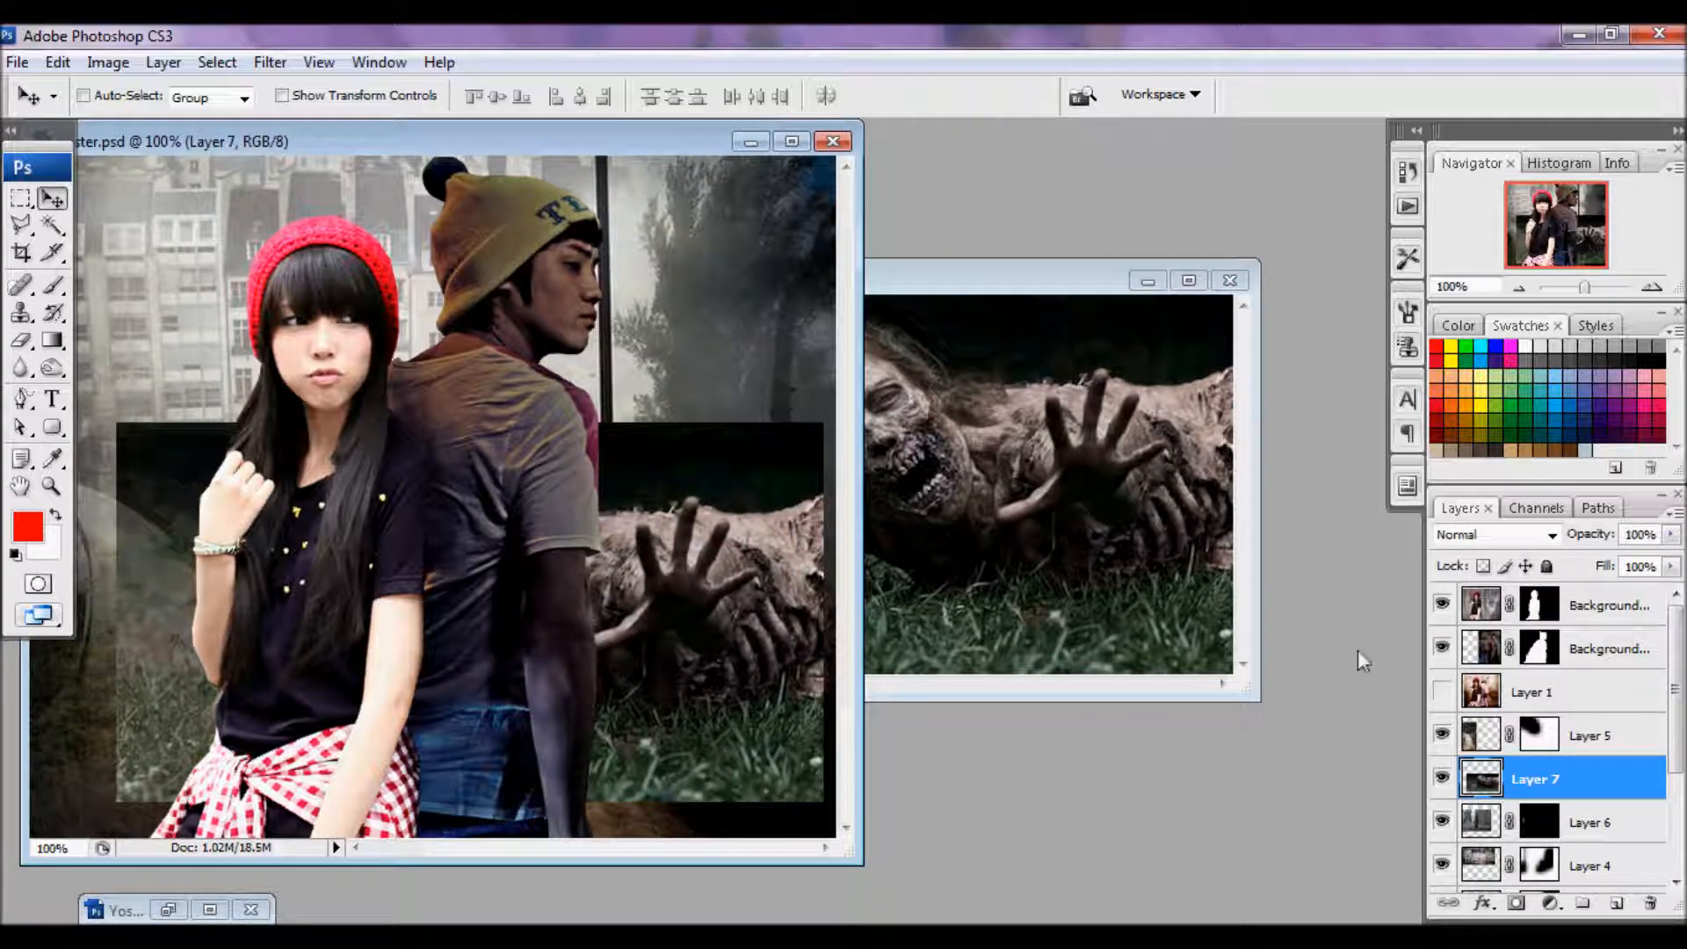
left_click(1441, 647)
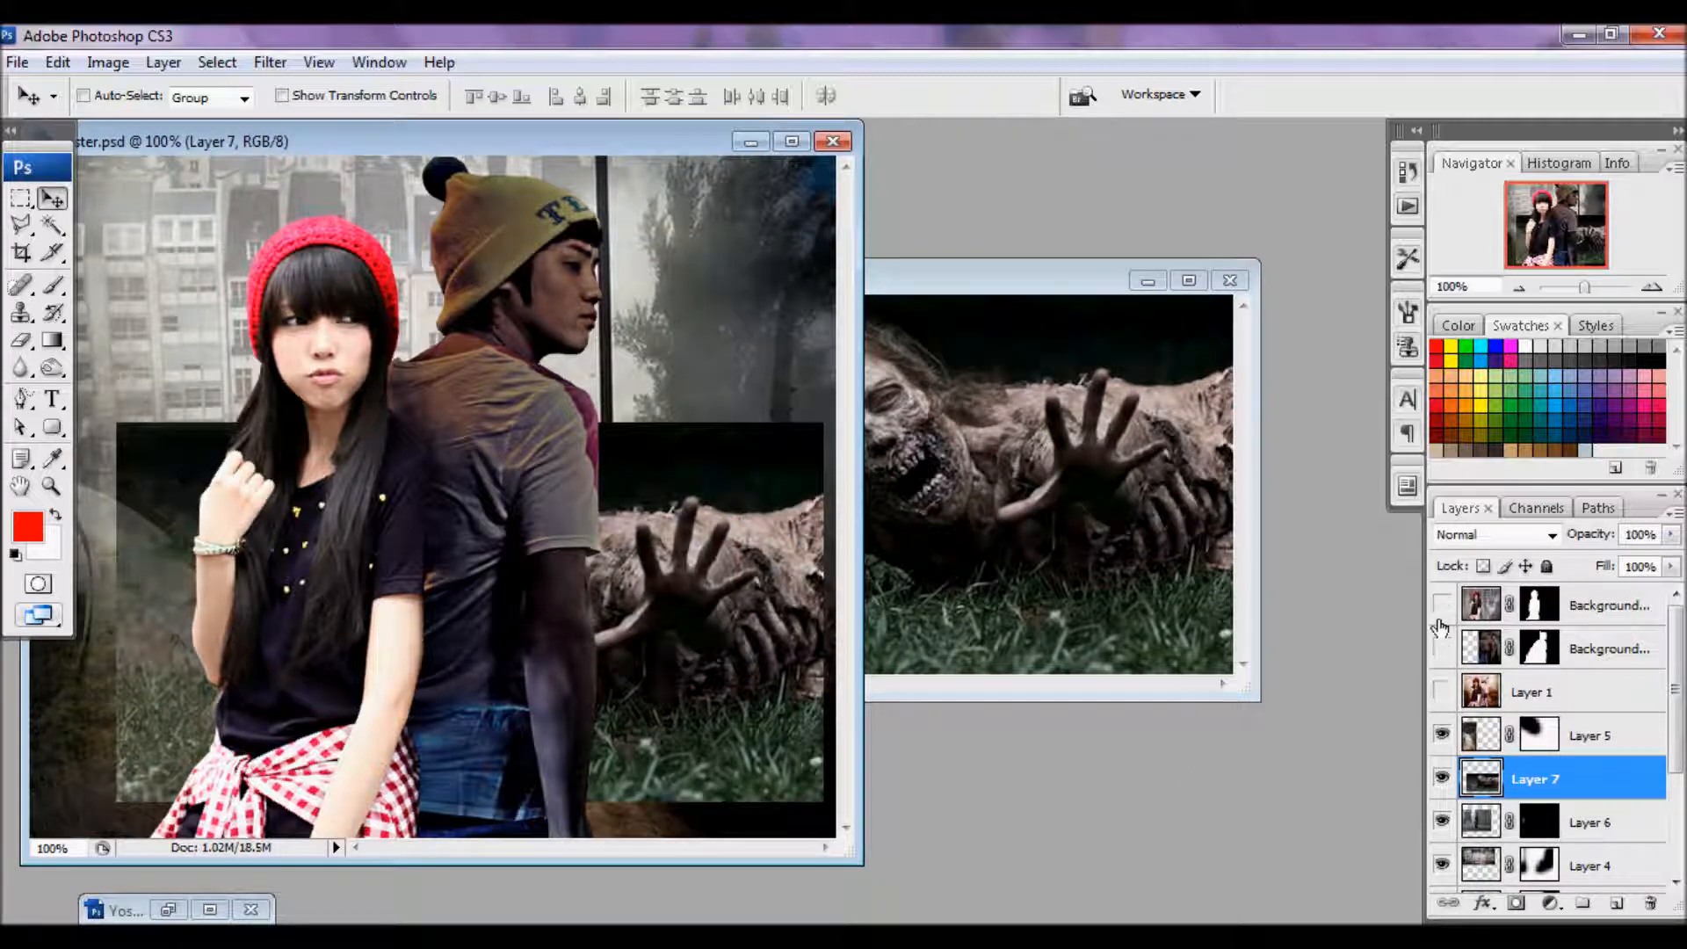
left_click(1441, 605)
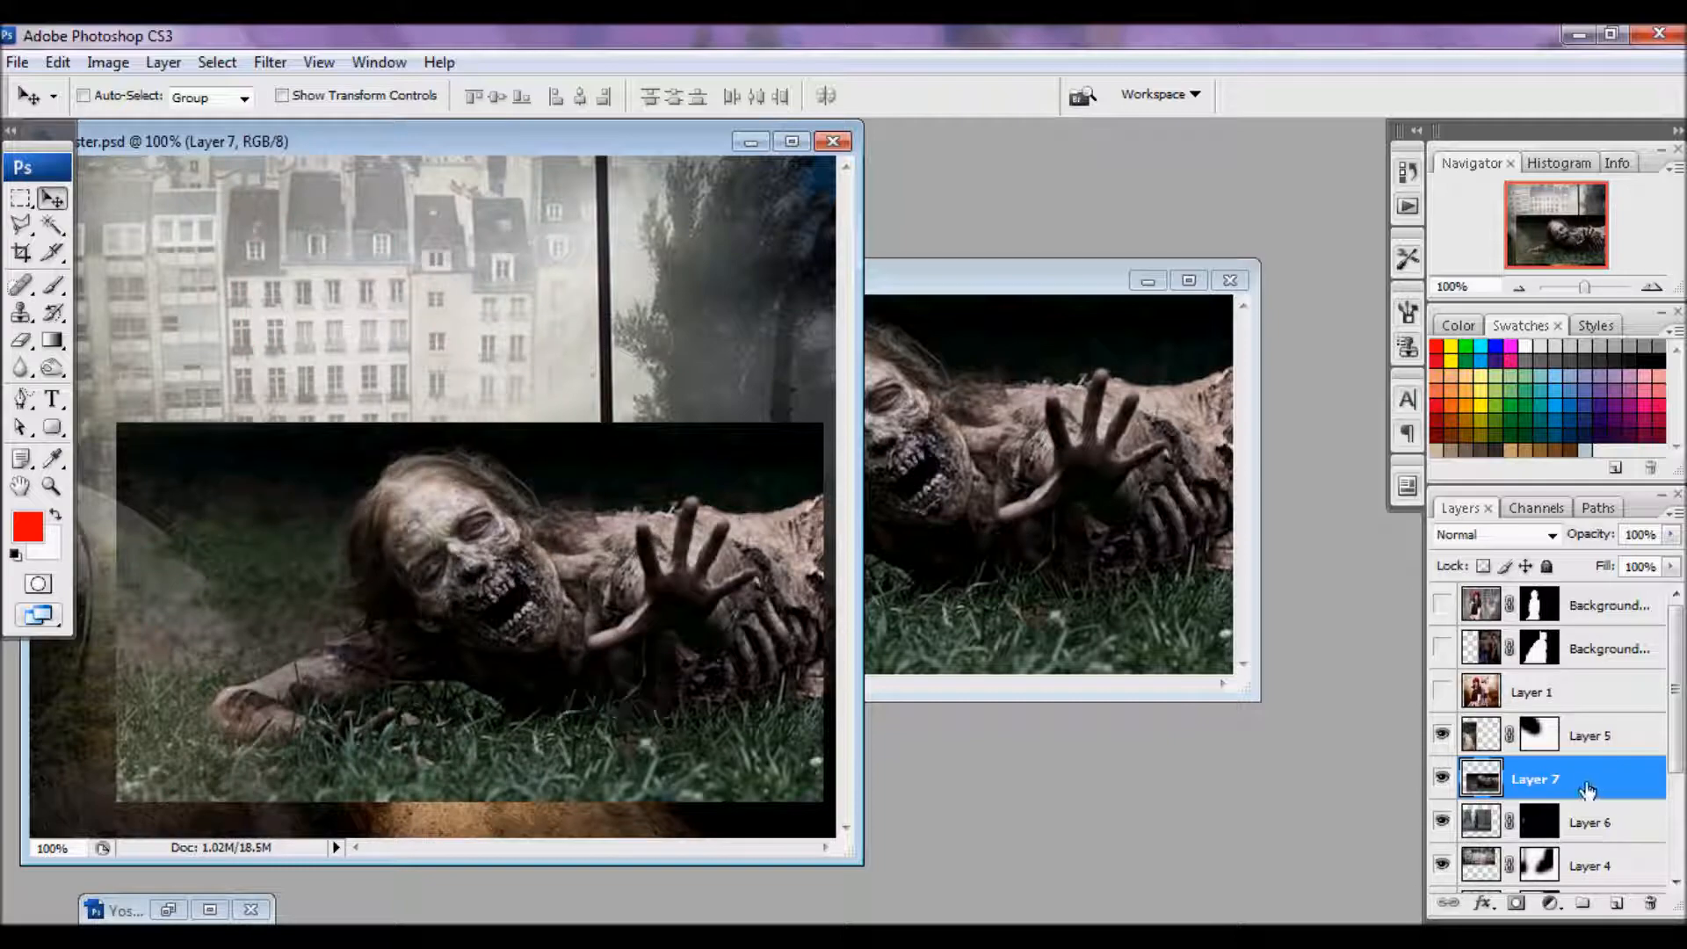
- Scale the zombie layer to about 29.8% and place it beside the path in the poster's lower-right corner
key("ctrl+t")
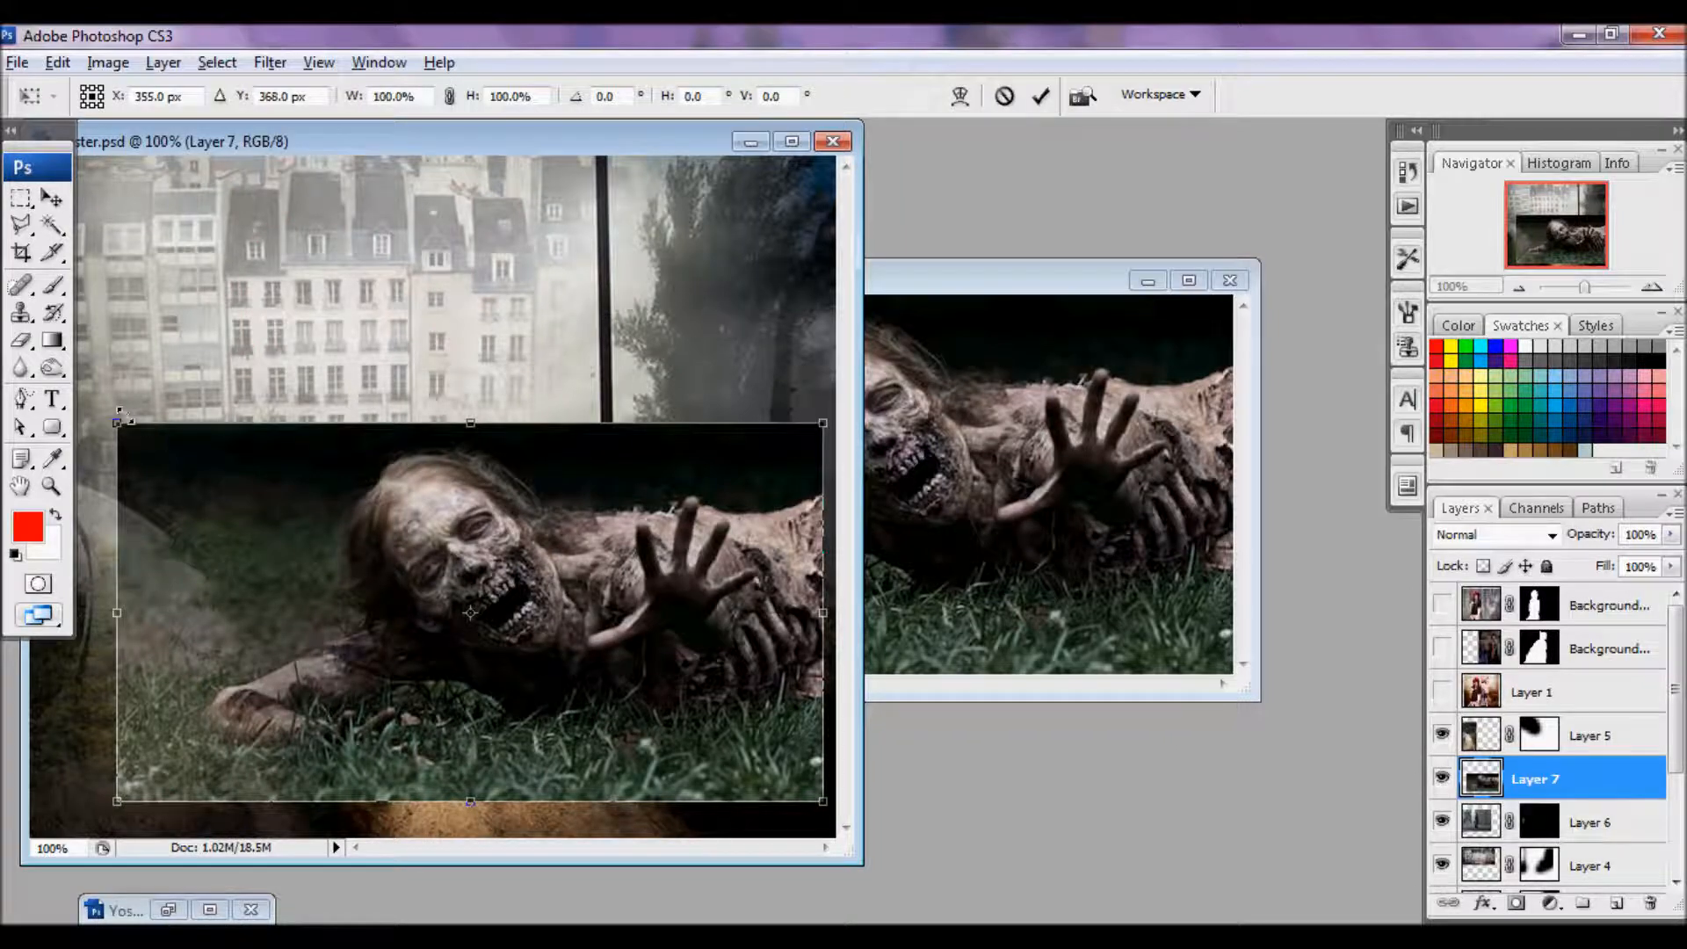
left_click_drag(119, 420, 234, 490)
left_click_drag(441, 615, 705, 698)
left_click_drag(495, 578, 625, 646)
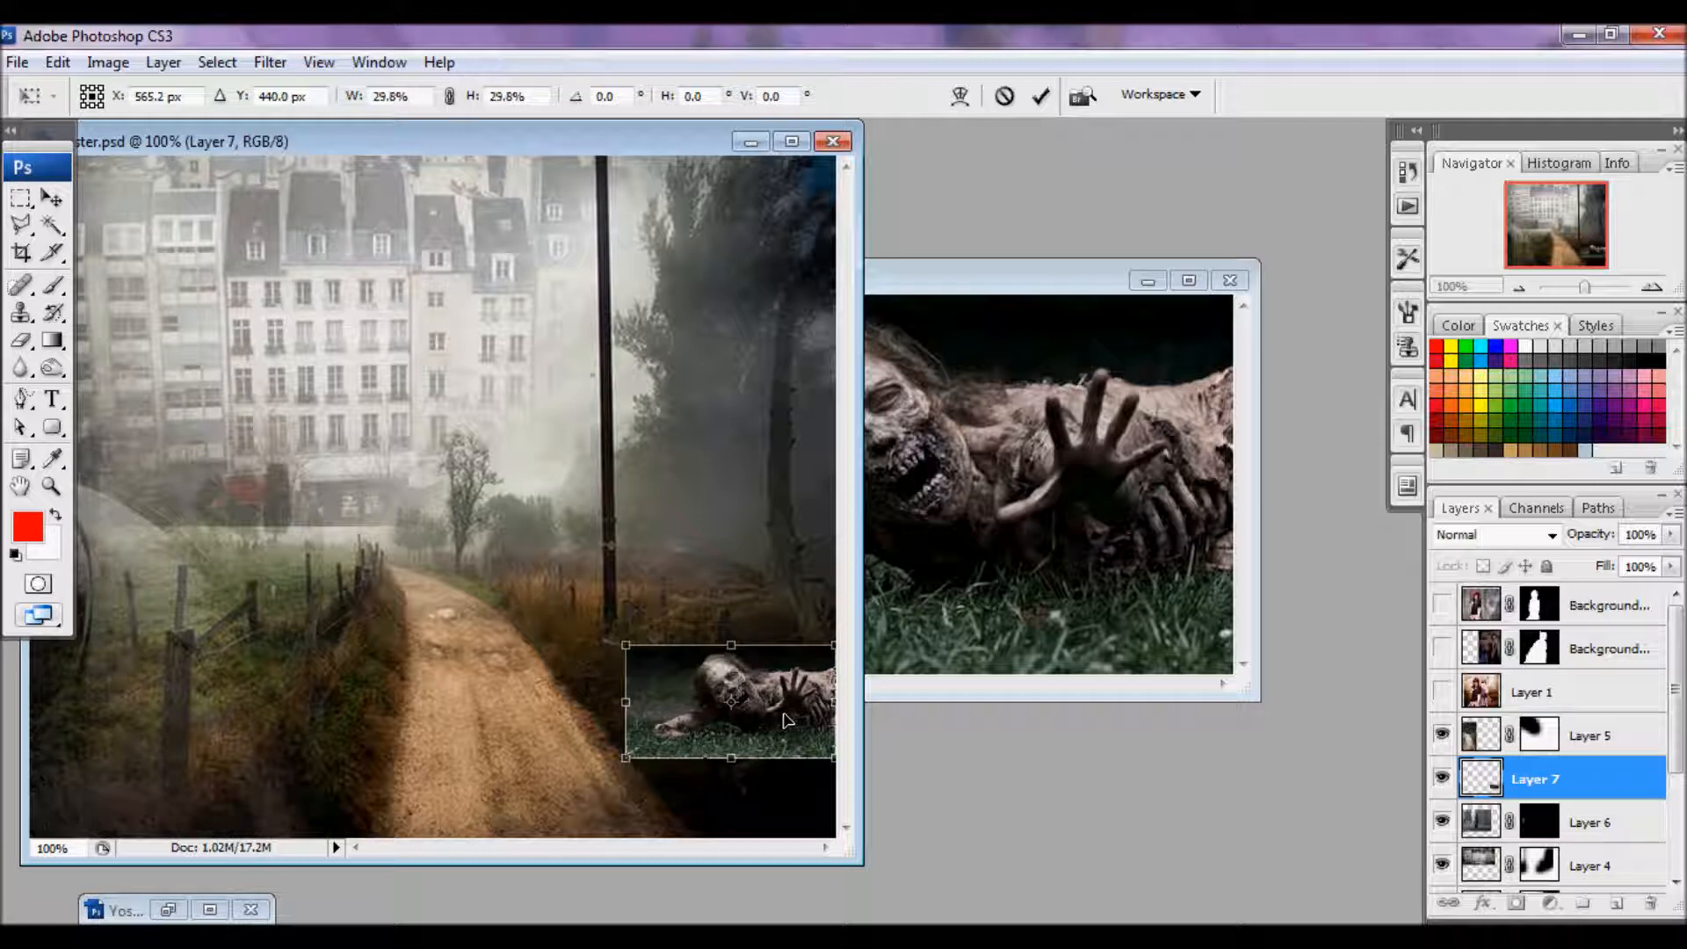
left_click(1041, 96)
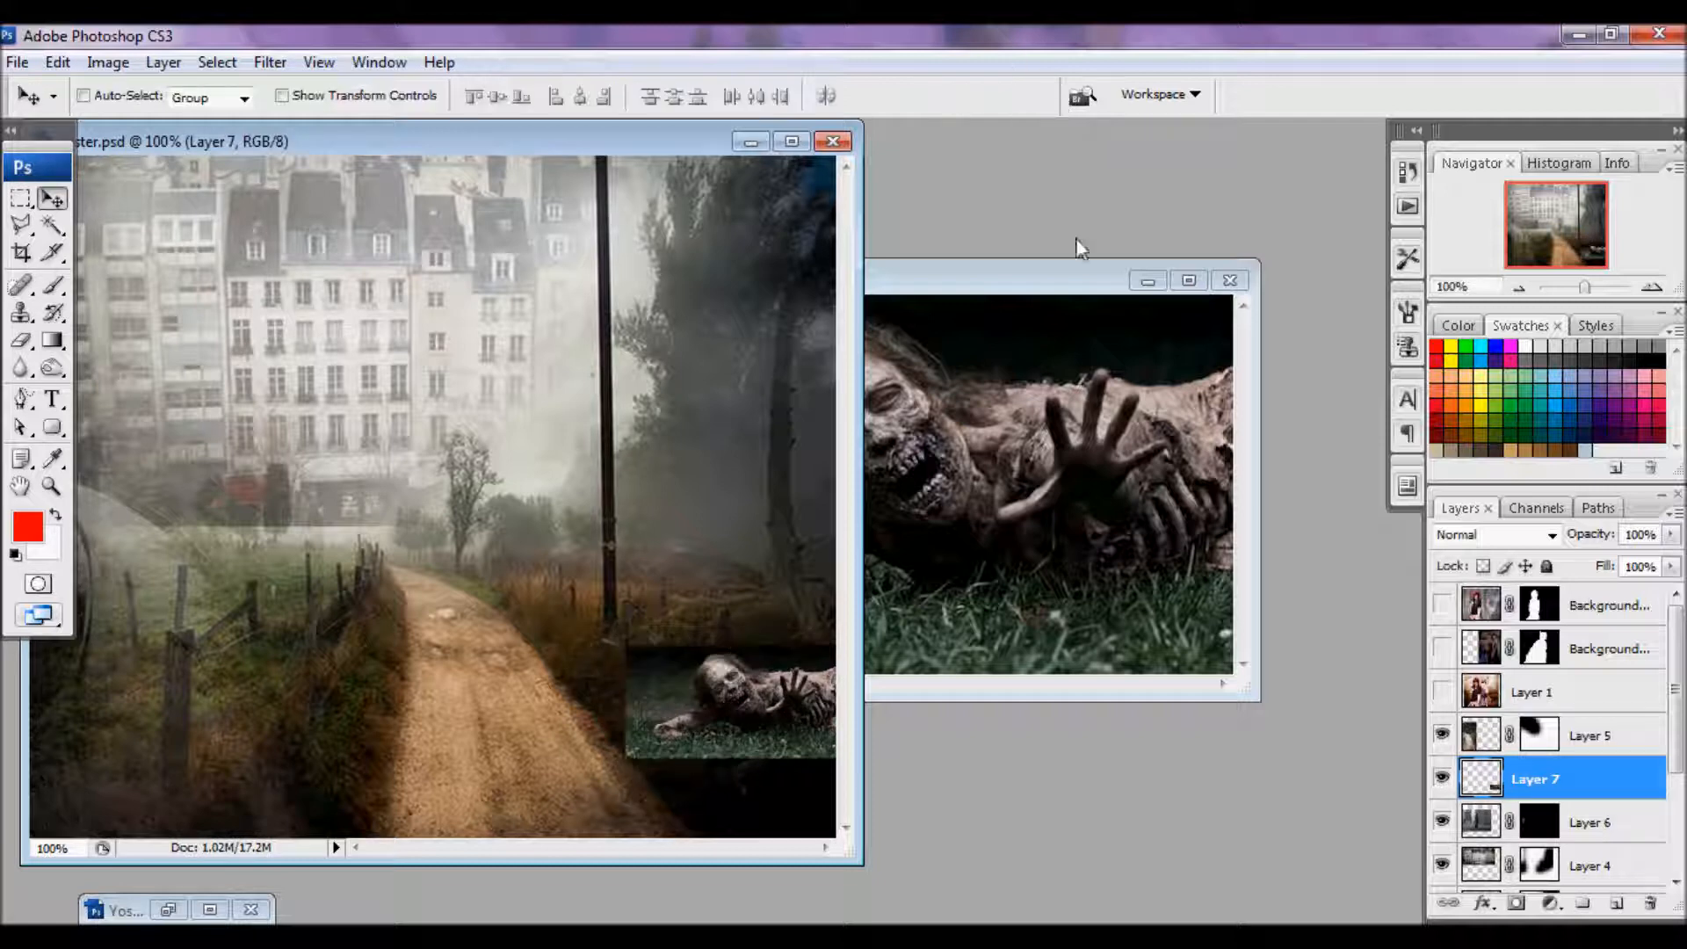
- Add a reveal-all layer mask to the zombie layer and ready the Brush tool with black as foreground colour
left_click(1442, 648)
left_click(1443, 649)
left_click(270, 62)
mouse_move(163, 62)
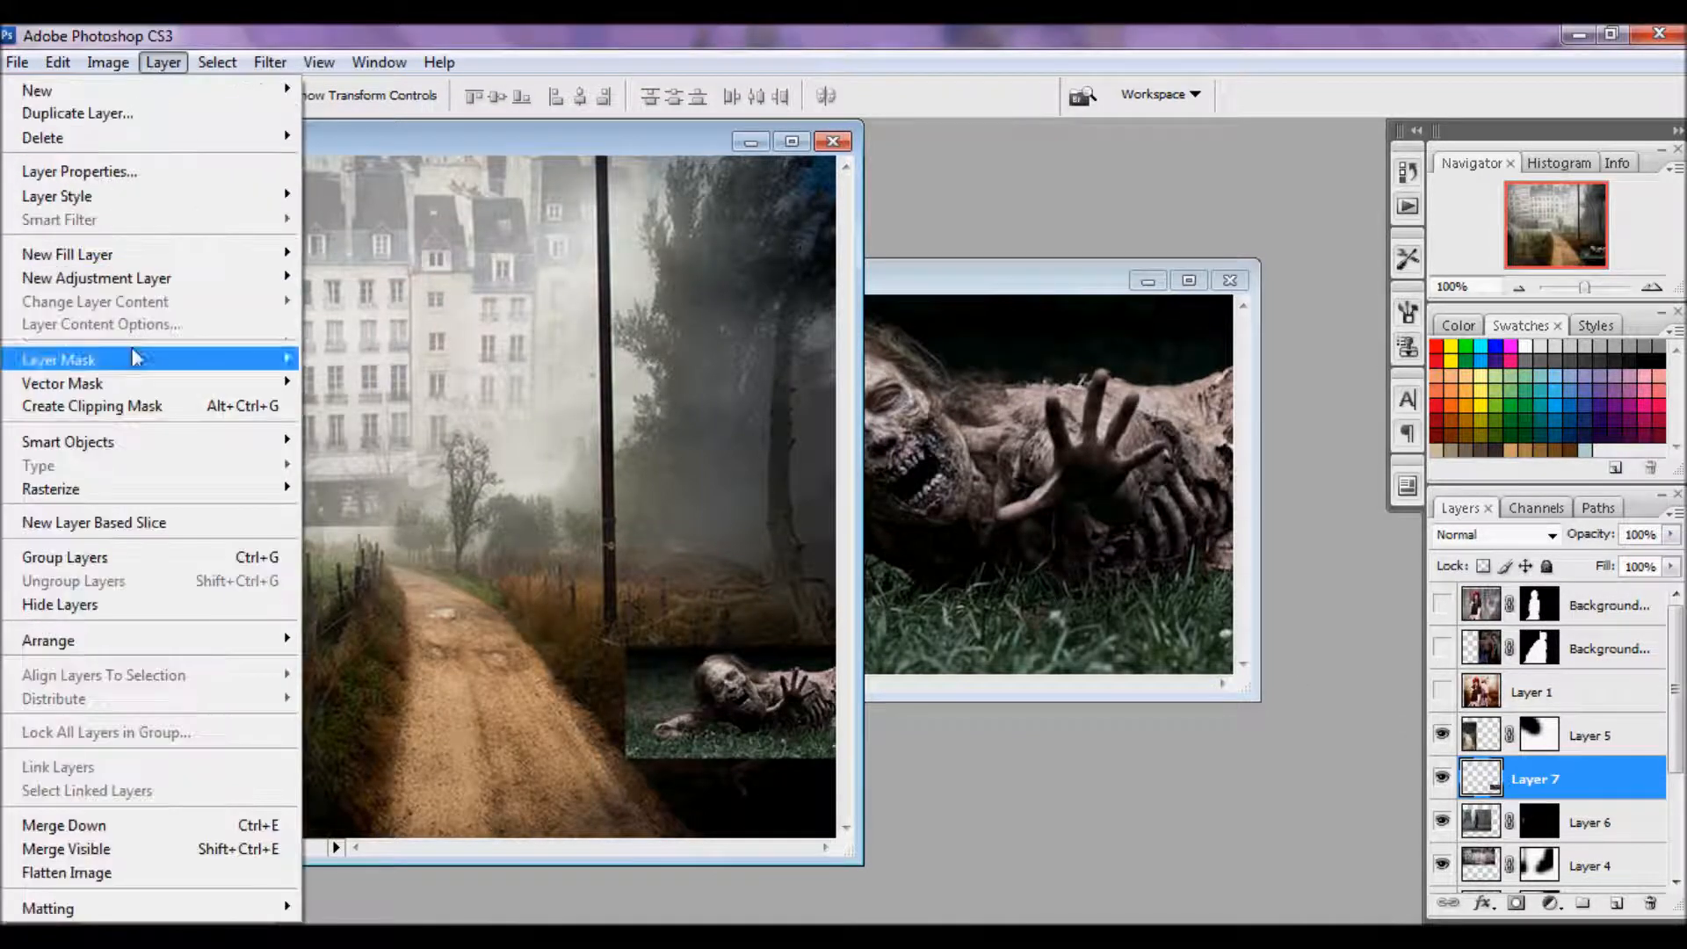
mouse_move(132, 359)
left_click(409, 360)
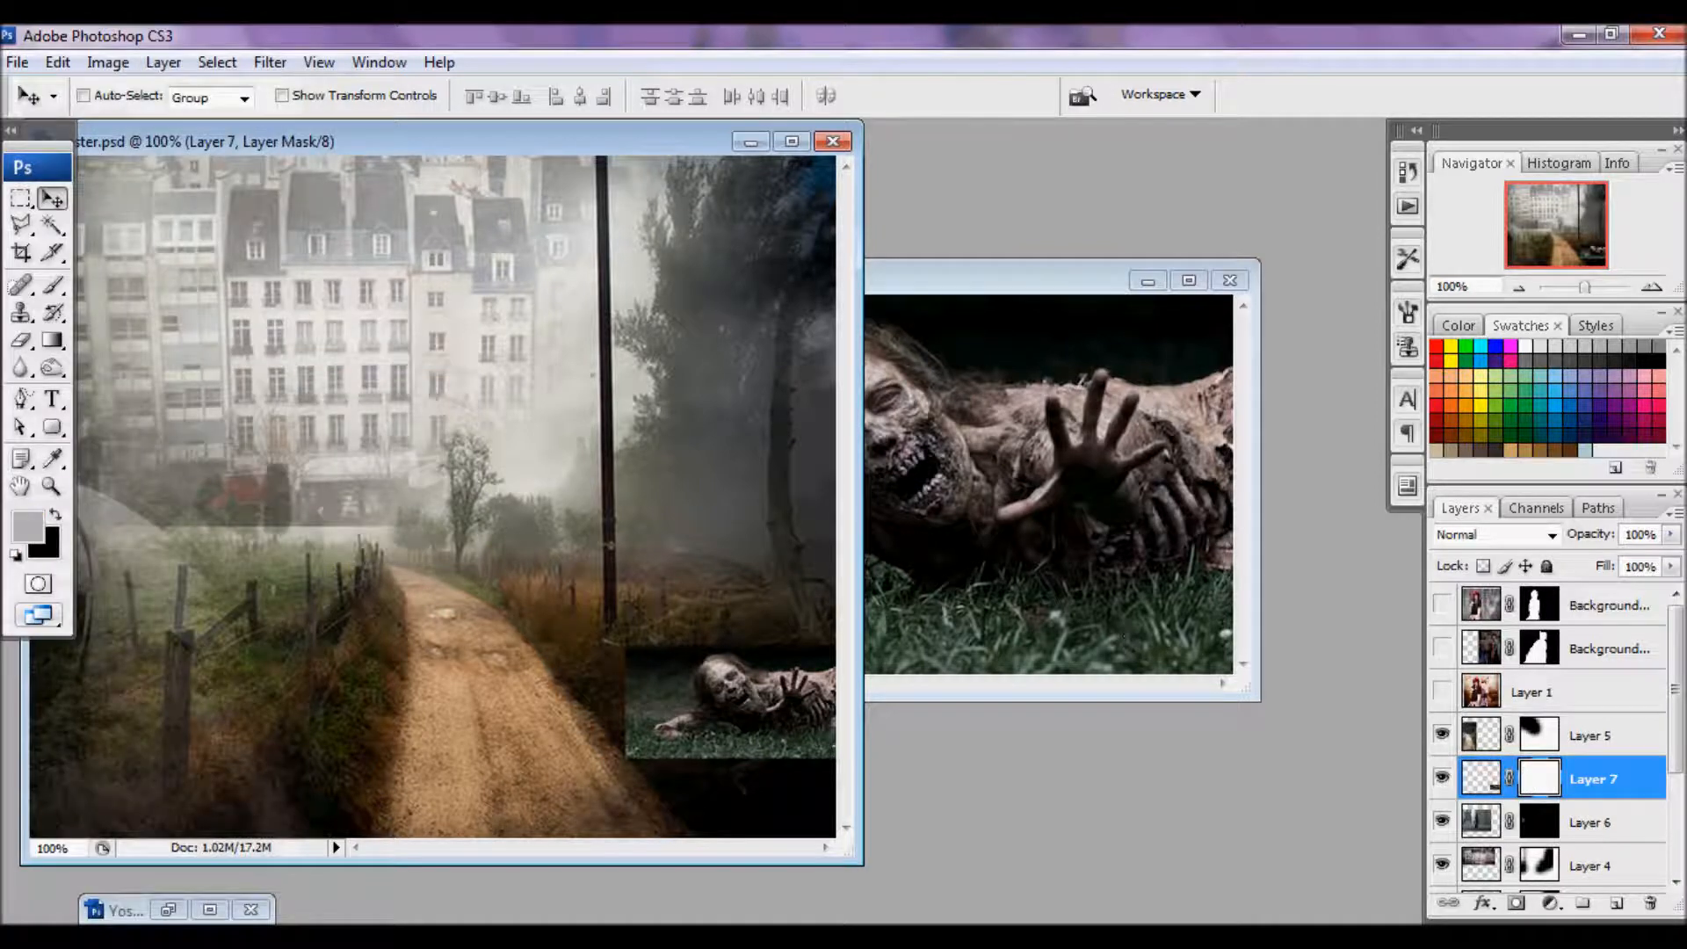
left_click(52, 285)
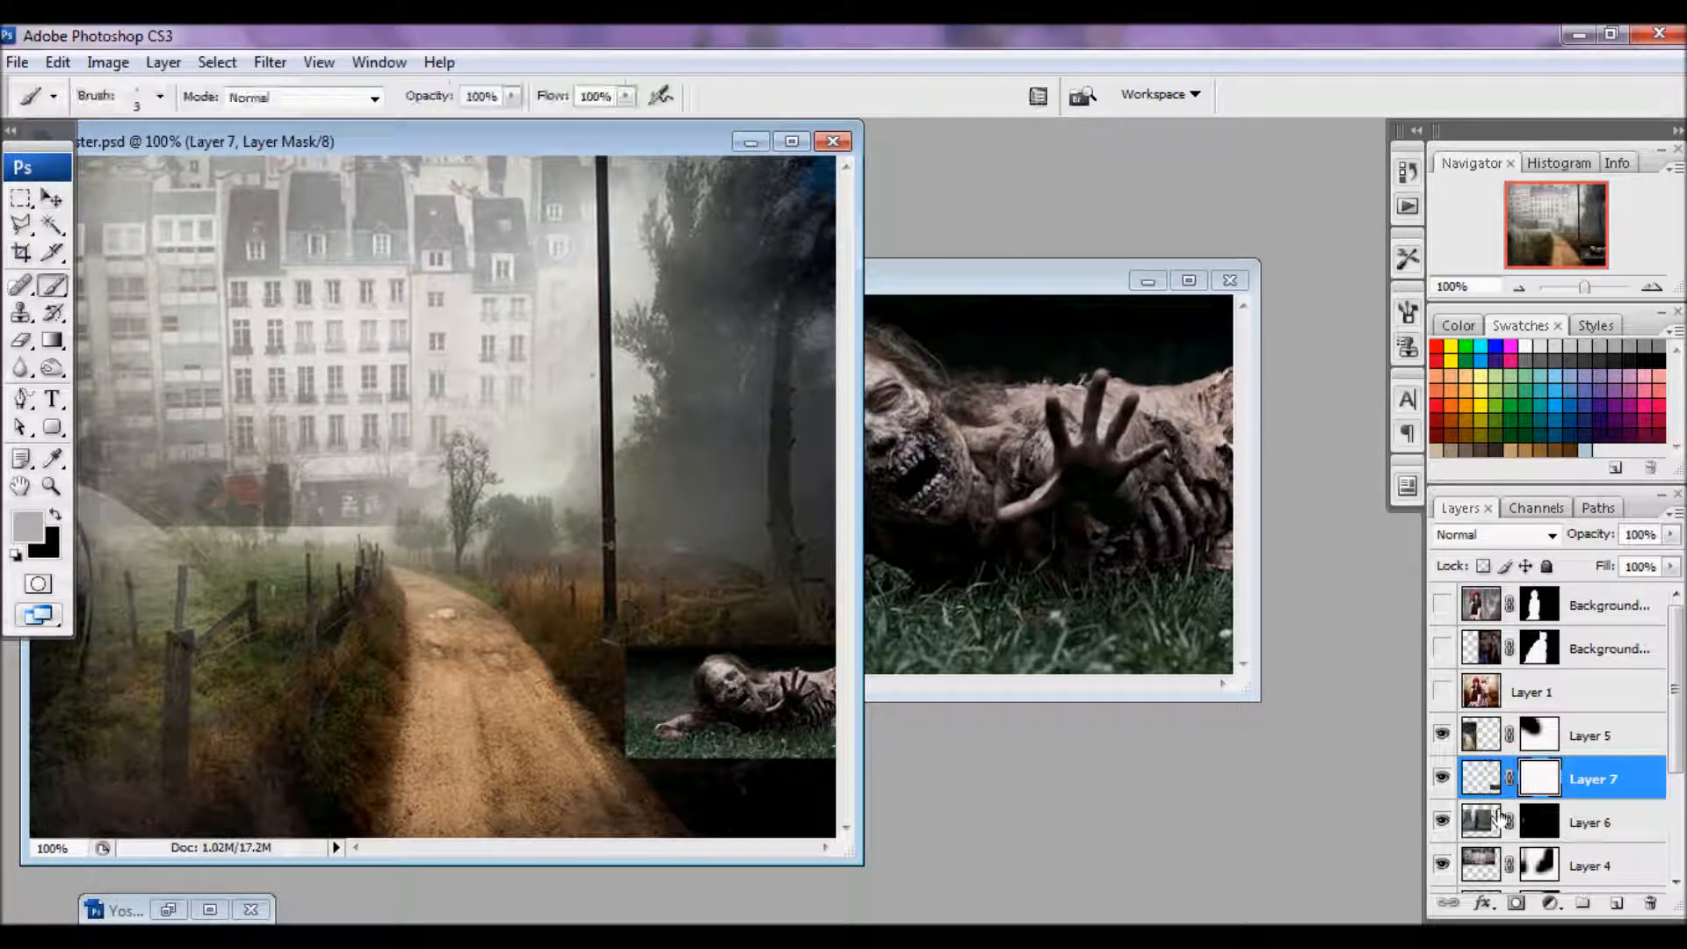
key("d")
key("x")
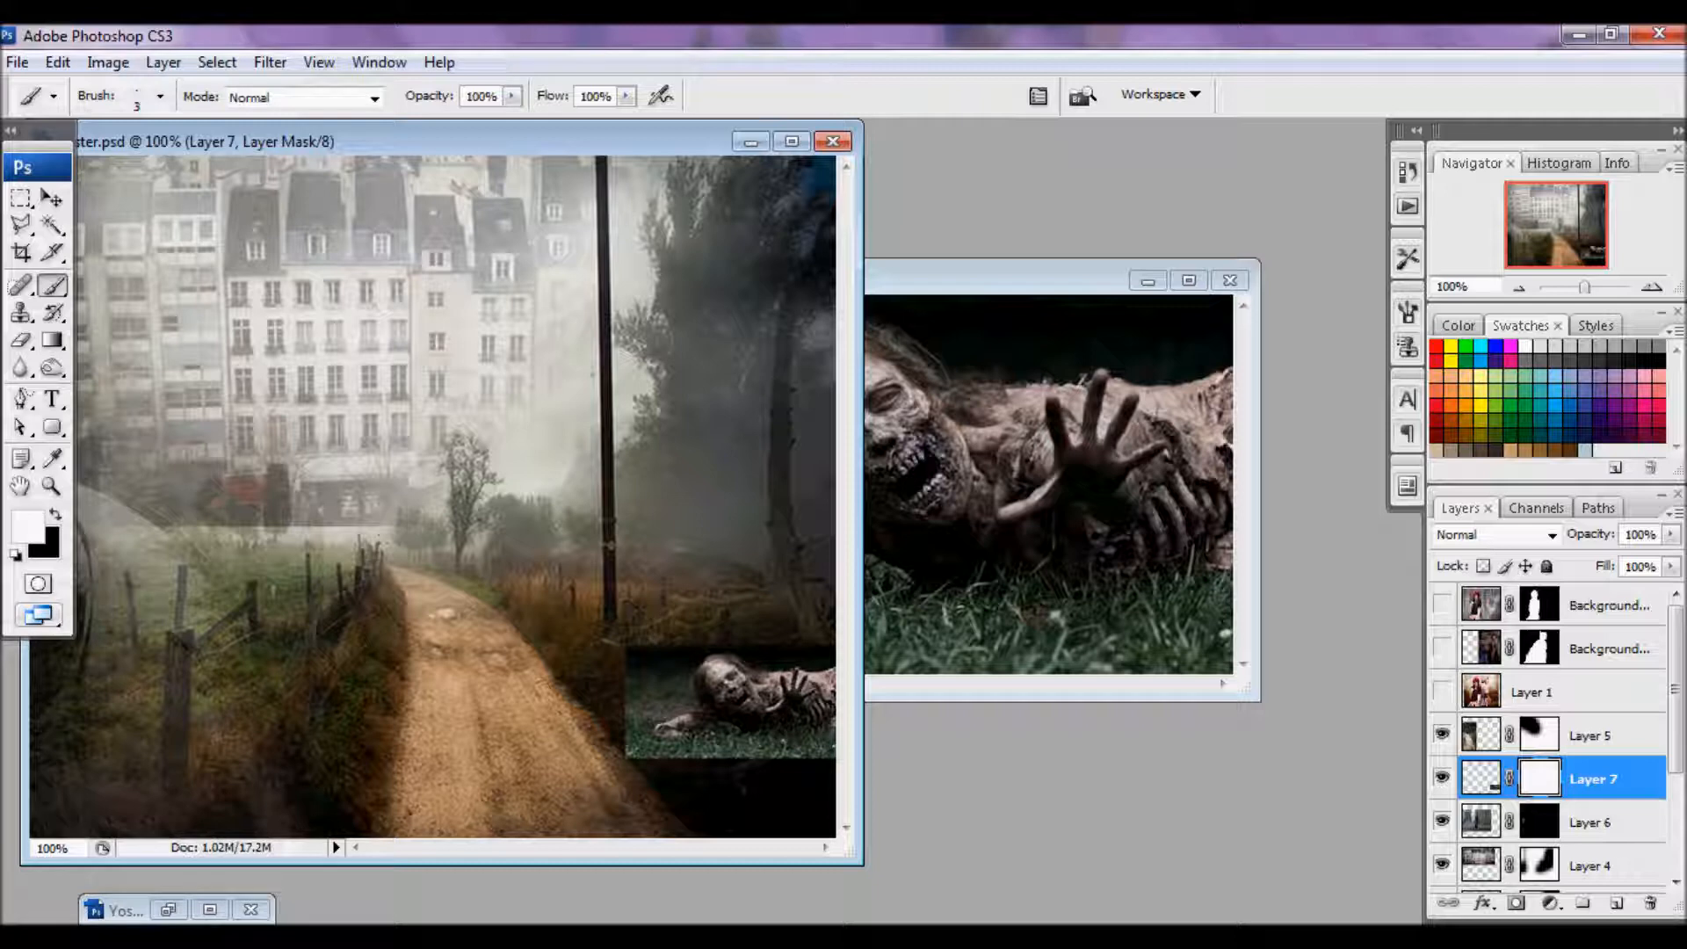
key("x")
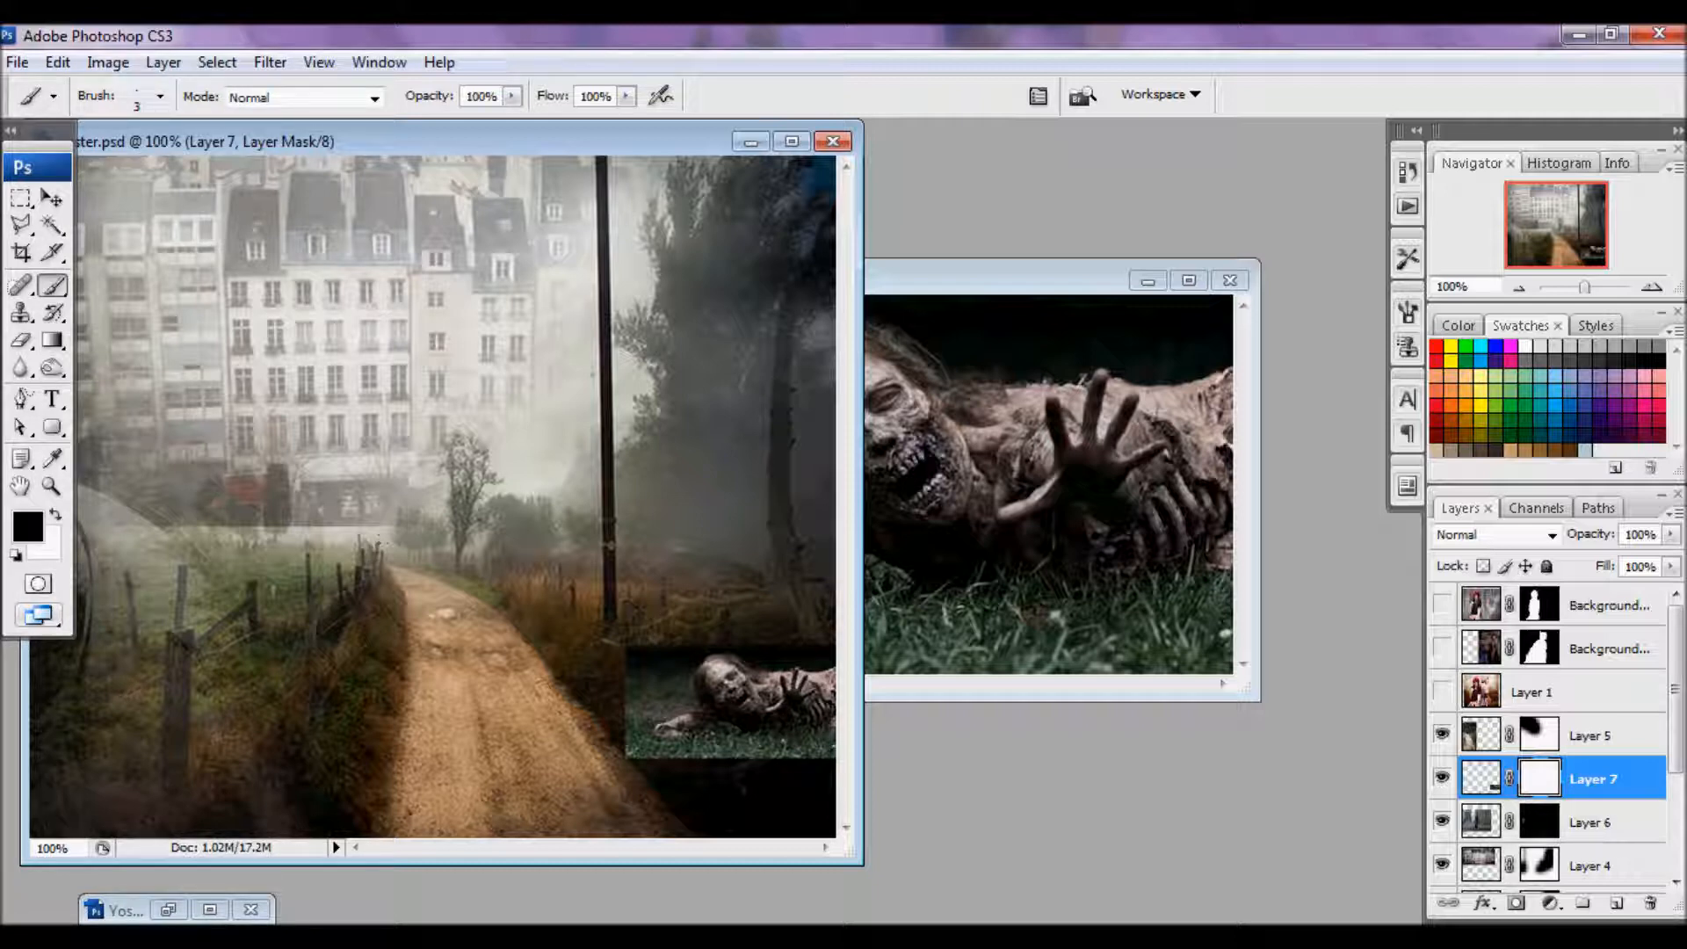
- Mask out the grass and hard edges around the zombie by painting with a soft 100 px black brush
left_click(134, 107)
left_click(200, 338)
left_click(160, 378)
left_click(647, 606)
mouse_move(647, 606)
left_mouse_down()
mouse_move(590, 778)
mouse_move(592, 717)
mouse_move(601, 796)
mouse_move(737, 790)
mouse_move(728, 766)
mouse_move(725, 780)
mouse_move(821, 795)
left_mouse_up()
left_click_drag(802, 603, 682, 596)
left_click_drag(828, 769, 674, 785)
mouse_move(612, 667)
left_mouse_down()
mouse_move(646, 674)
mouse_move(704, 606)
mouse_move(798, 607)
mouse_move(678, 604)
mouse_move(599, 757)
mouse_move(633, 677)
mouse_move(615, 643)
left_mouse_up()
- Set the zombie layer's opacity to 82% and add an inner shadow with its default settings
left_click(1671, 534)
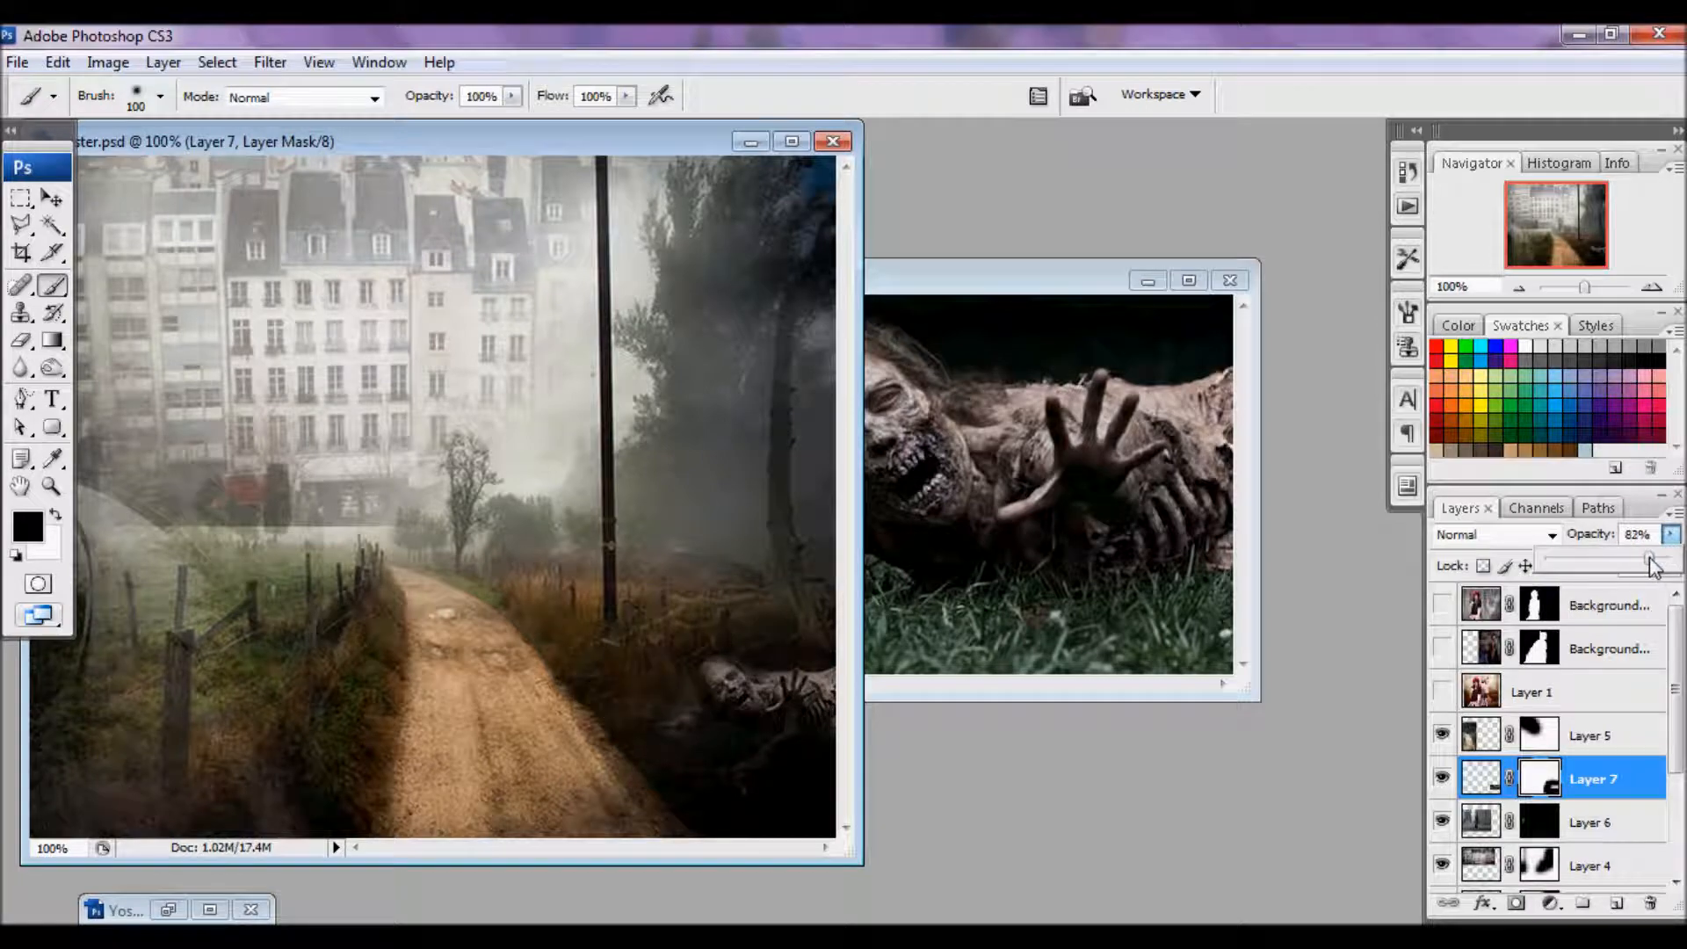
double_click(1622, 793)
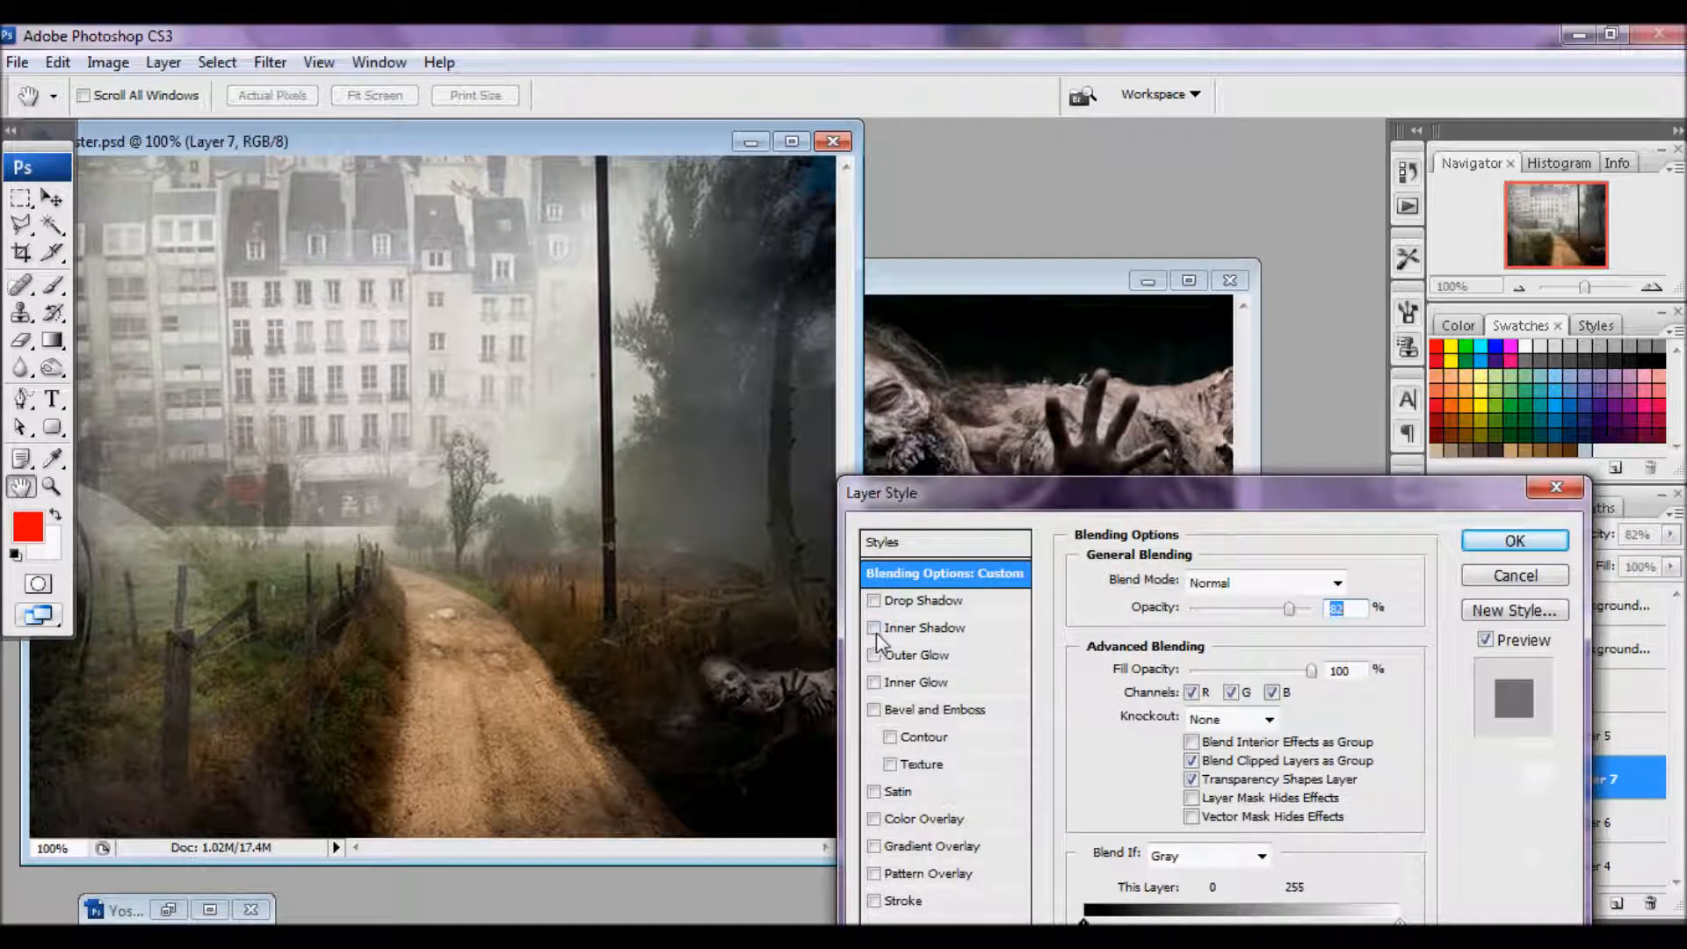
left_click(874, 629)
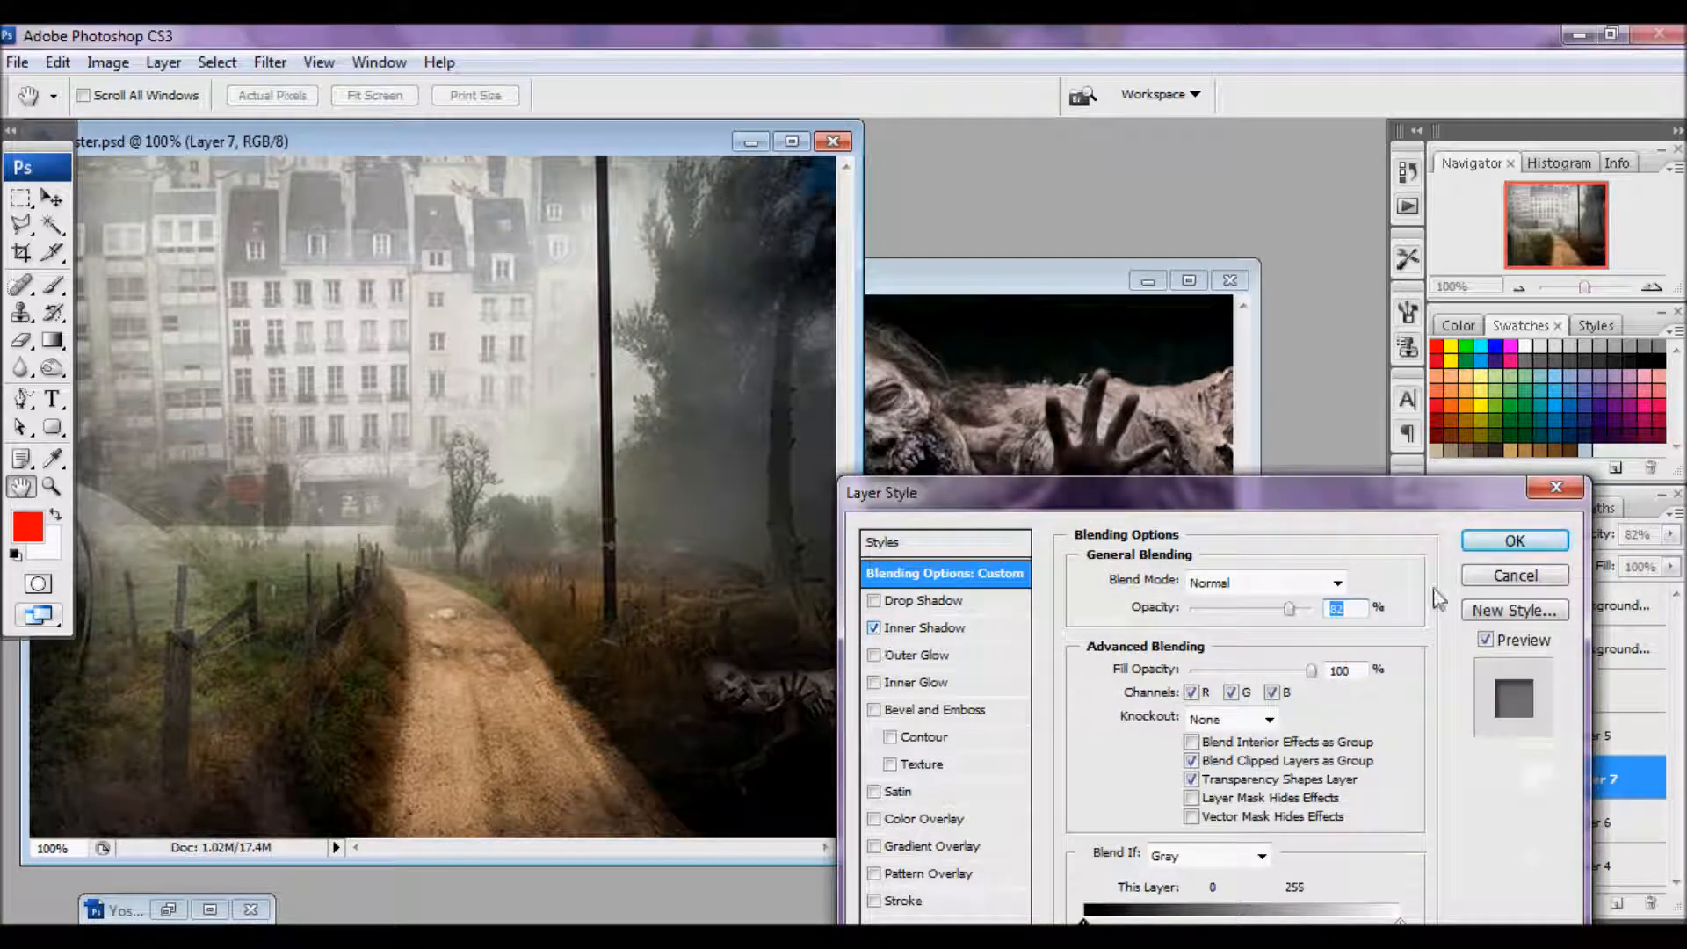
left_click(1494, 545)
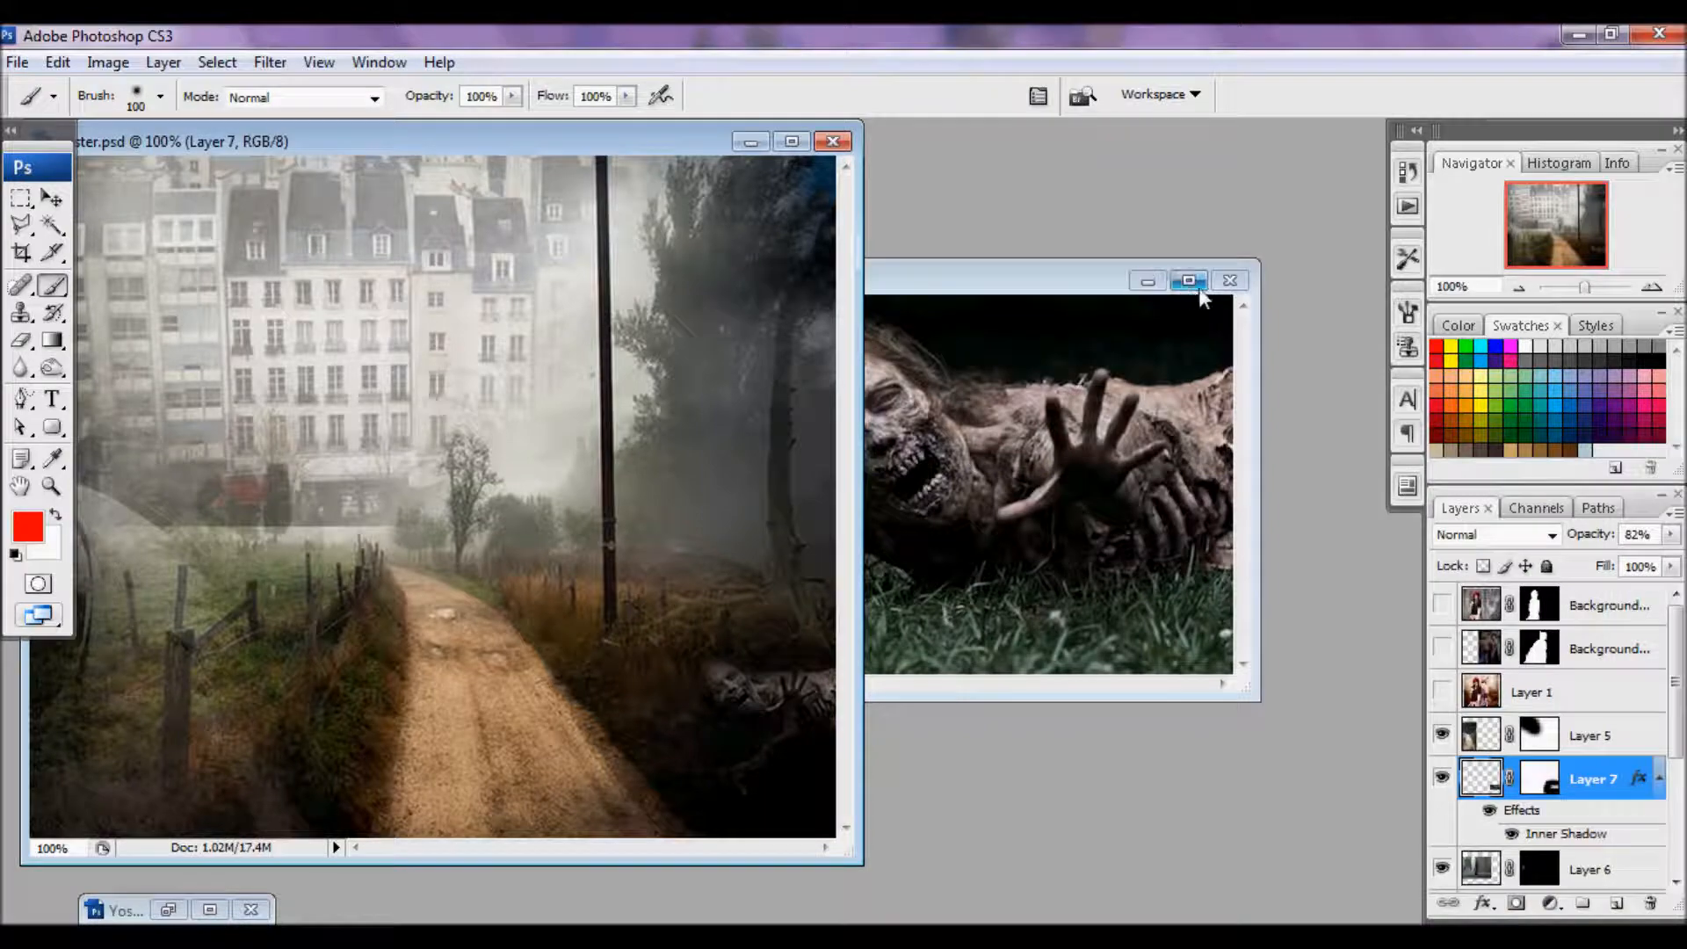
- Close the zombie source image, collapse Layer 7's effects list, and compare the poster with the finished version on Layer 1
left_click(1228, 282)
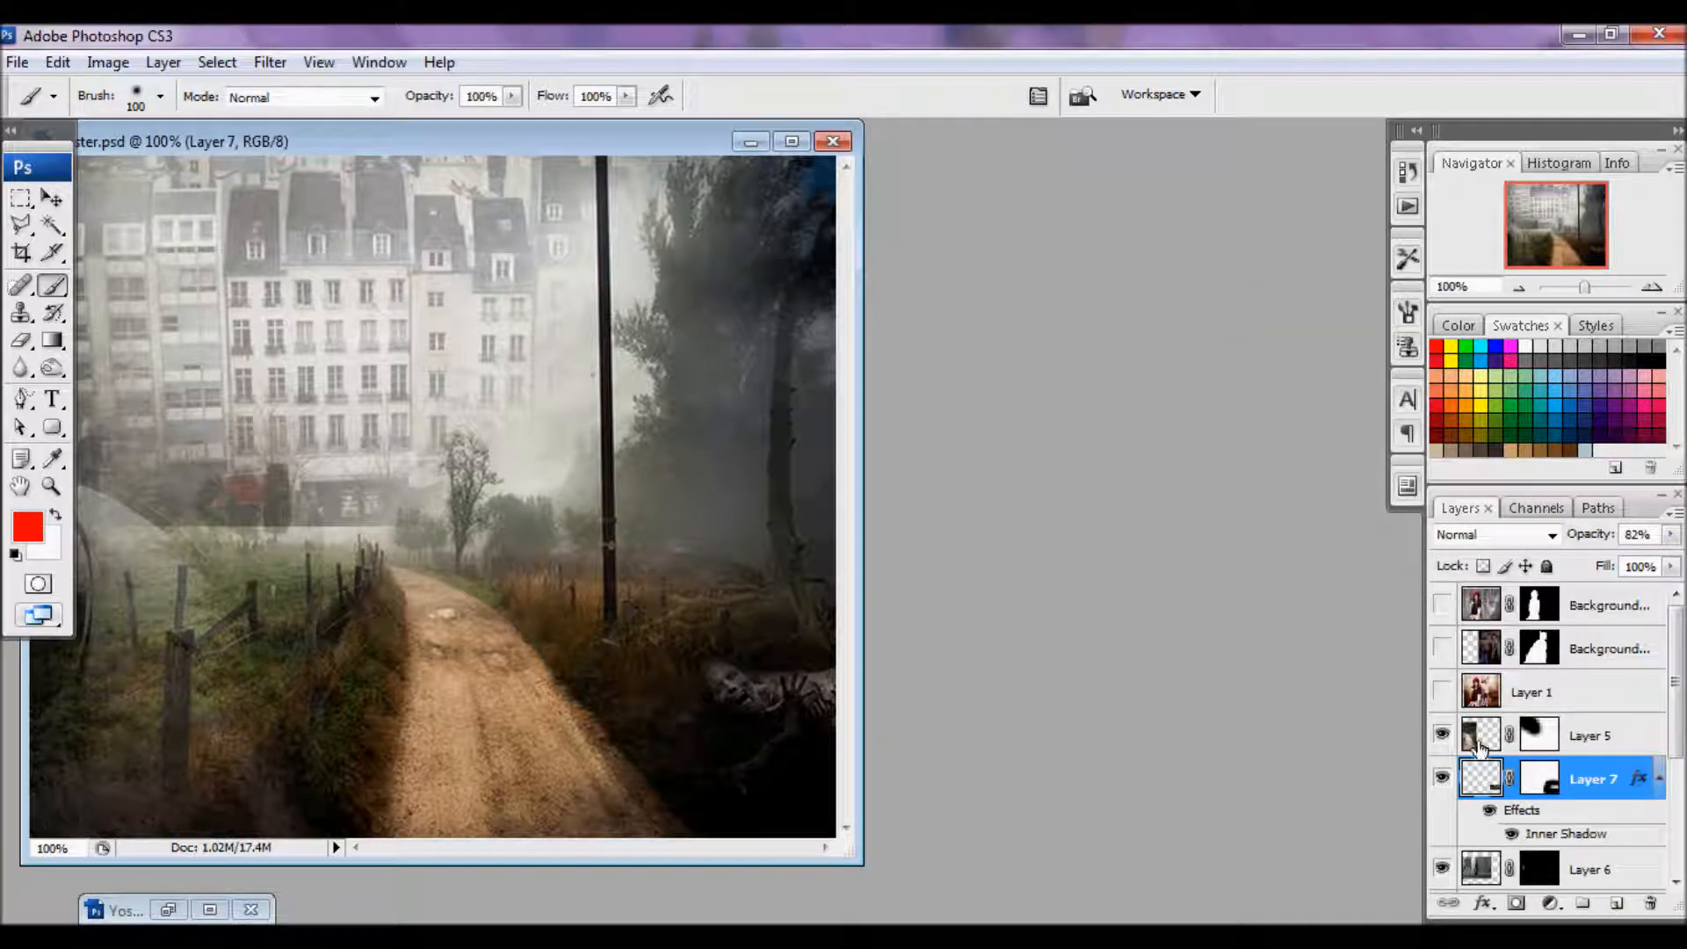
left_click(1658, 778)
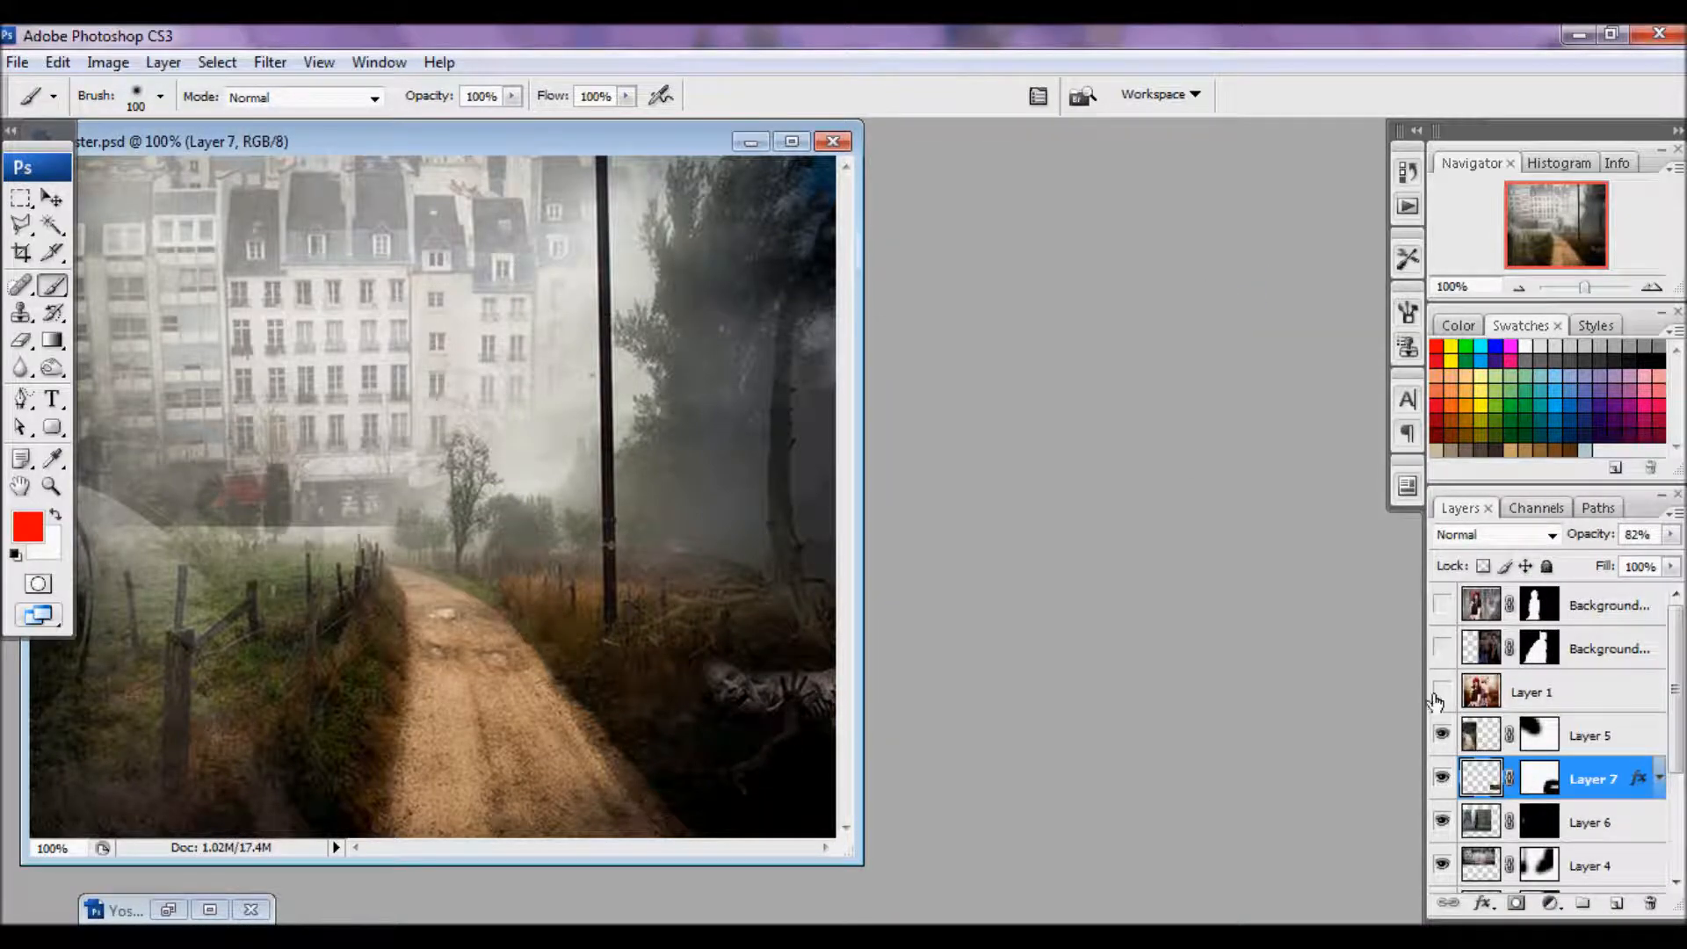
left_click(1442, 693)
left_click(1442, 693)
left_click(1442, 693)
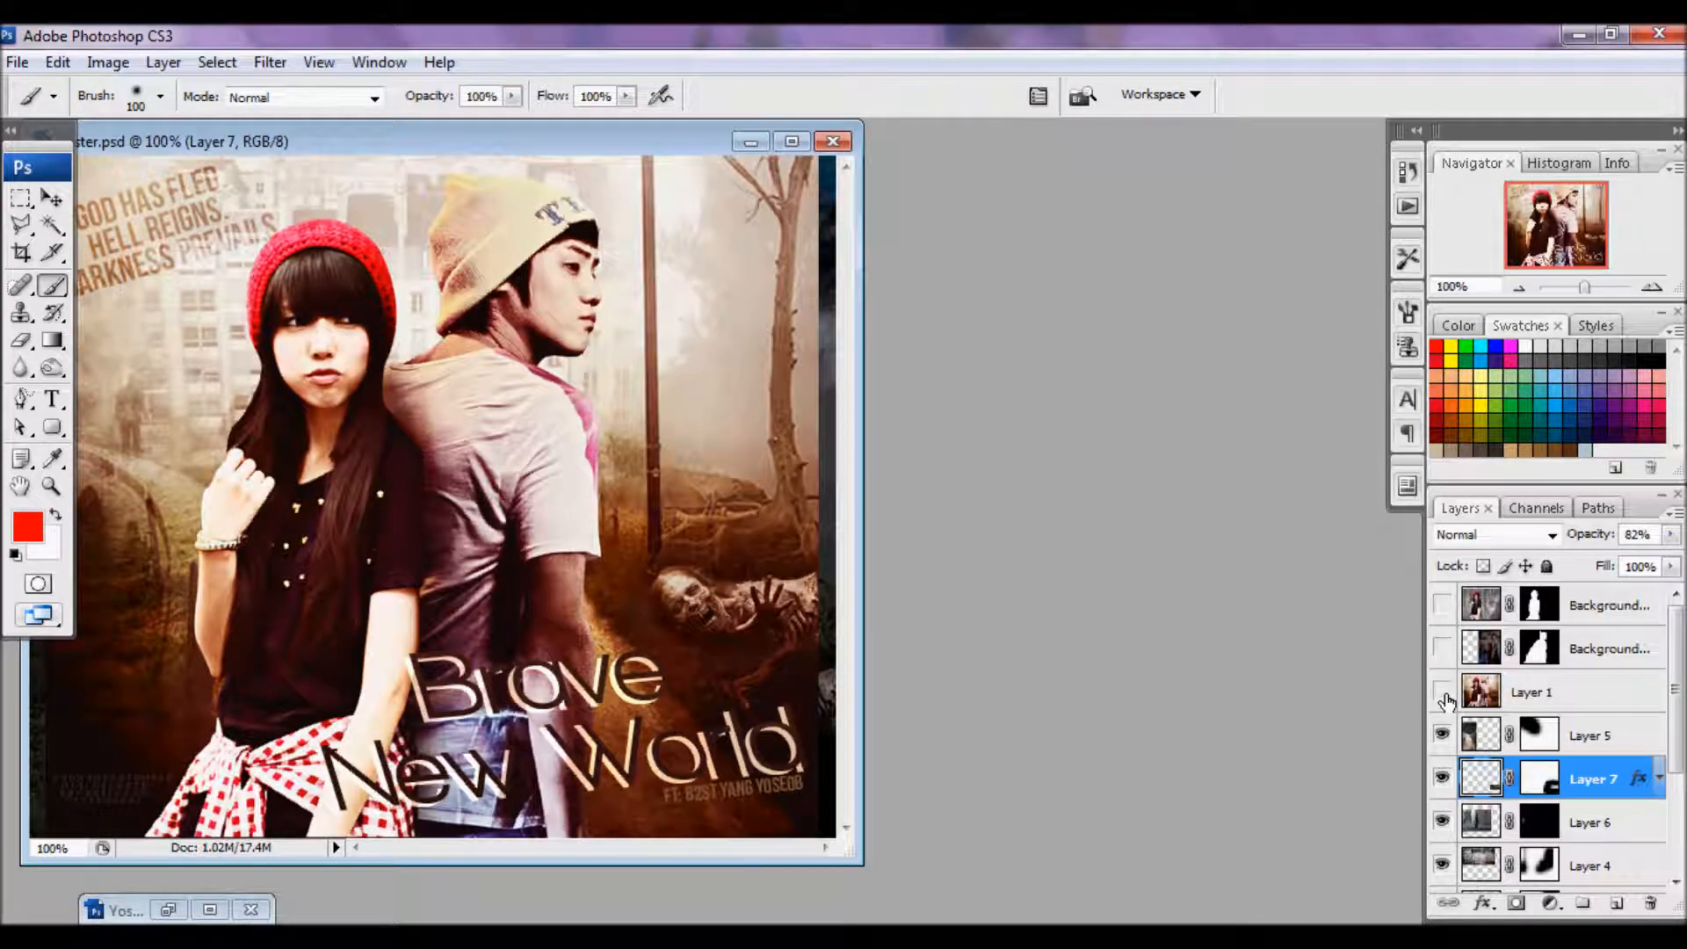
left_click(1442, 692)
left_click(1442, 692)
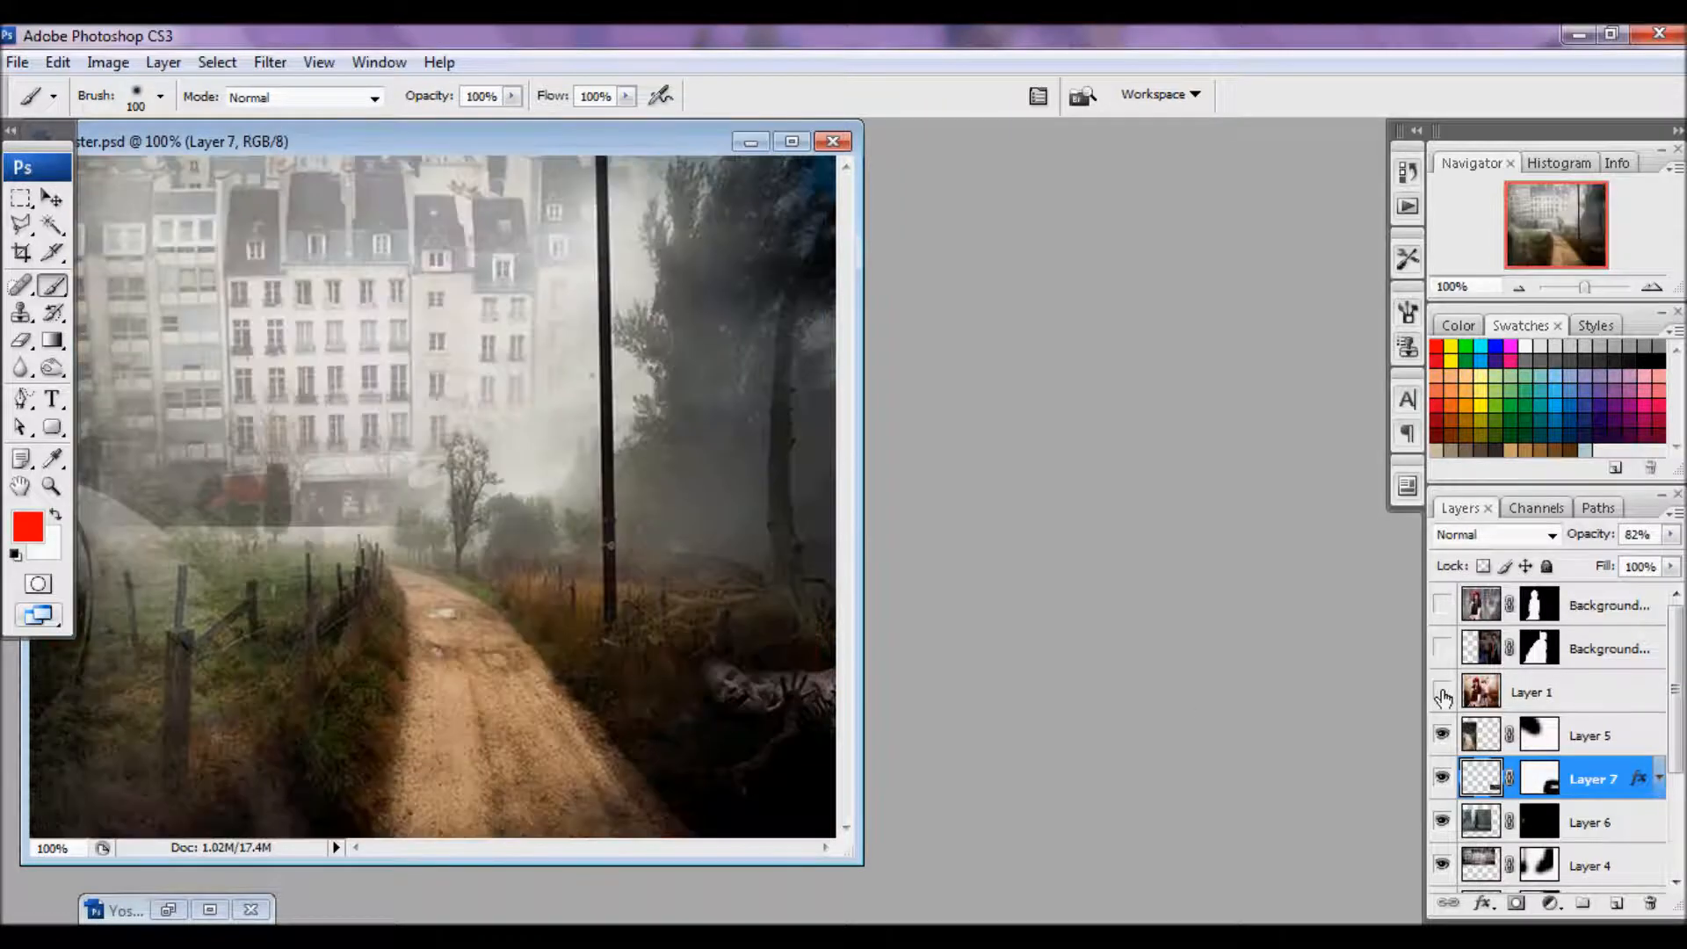
- Select Layer 5, show the girl and boy layers again, and move the poster window clear of the toolbox
left_click(1571, 731)
left_click(1442, 650)
left_click(1442, 604)
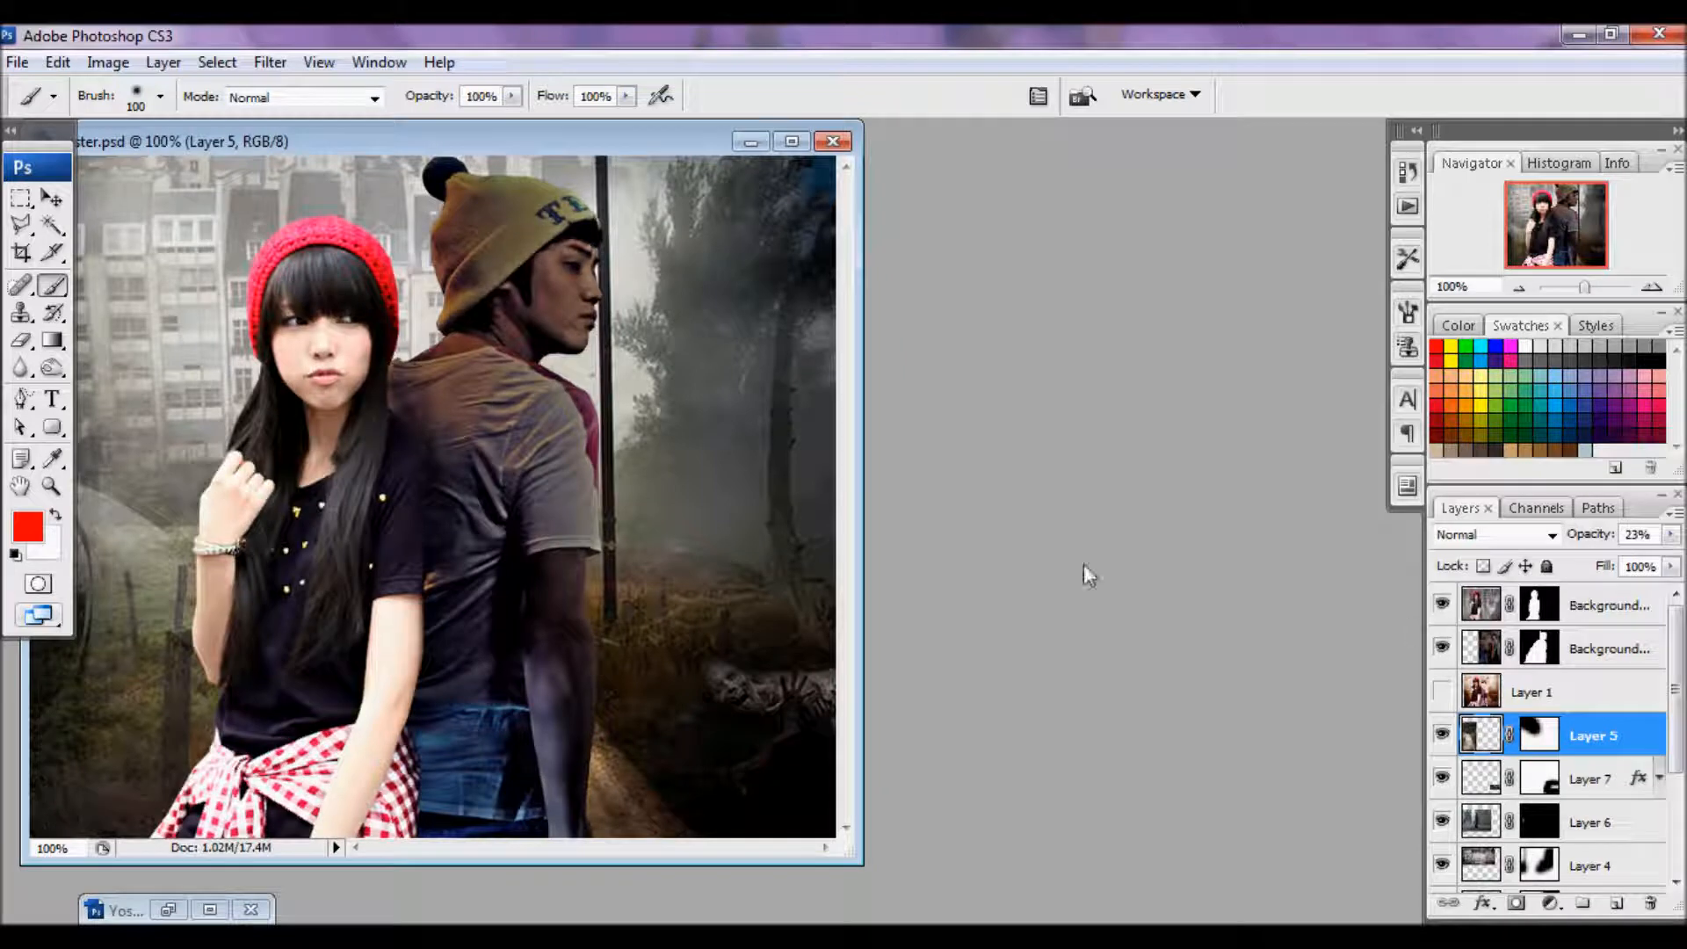
left_click_drag(347, 144, 621, 154)
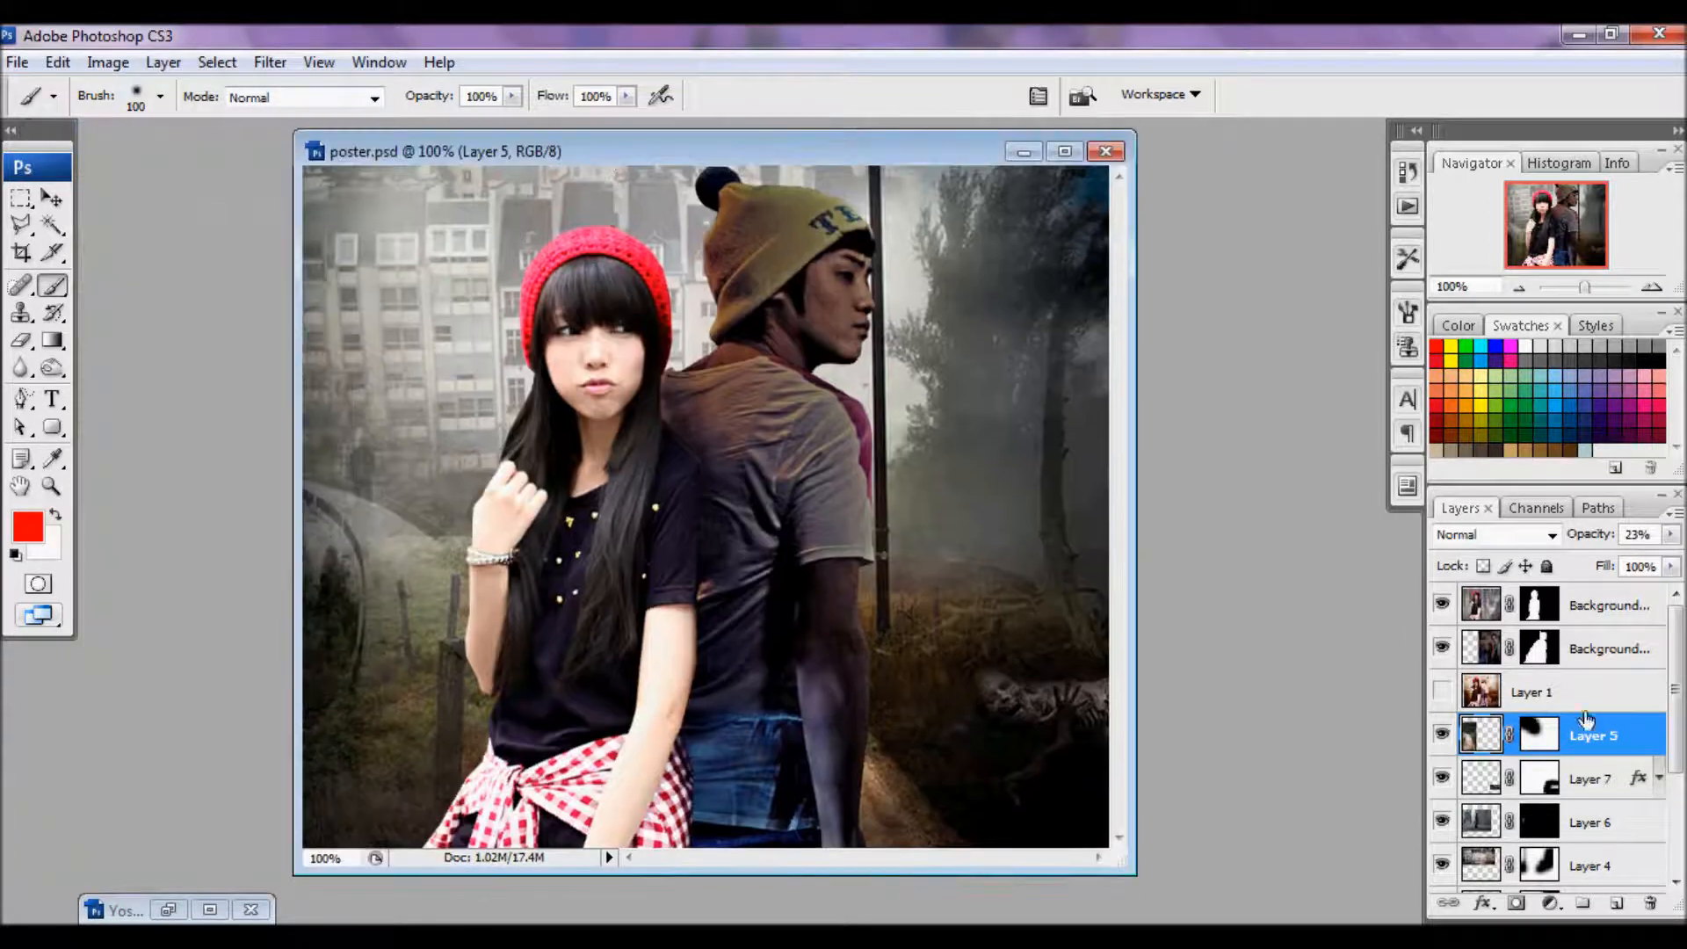
- Load the boy layer's mask as a selection and hide the girl layer
left_click(1539, 648)
left_click(1533, 657, "ctrl")
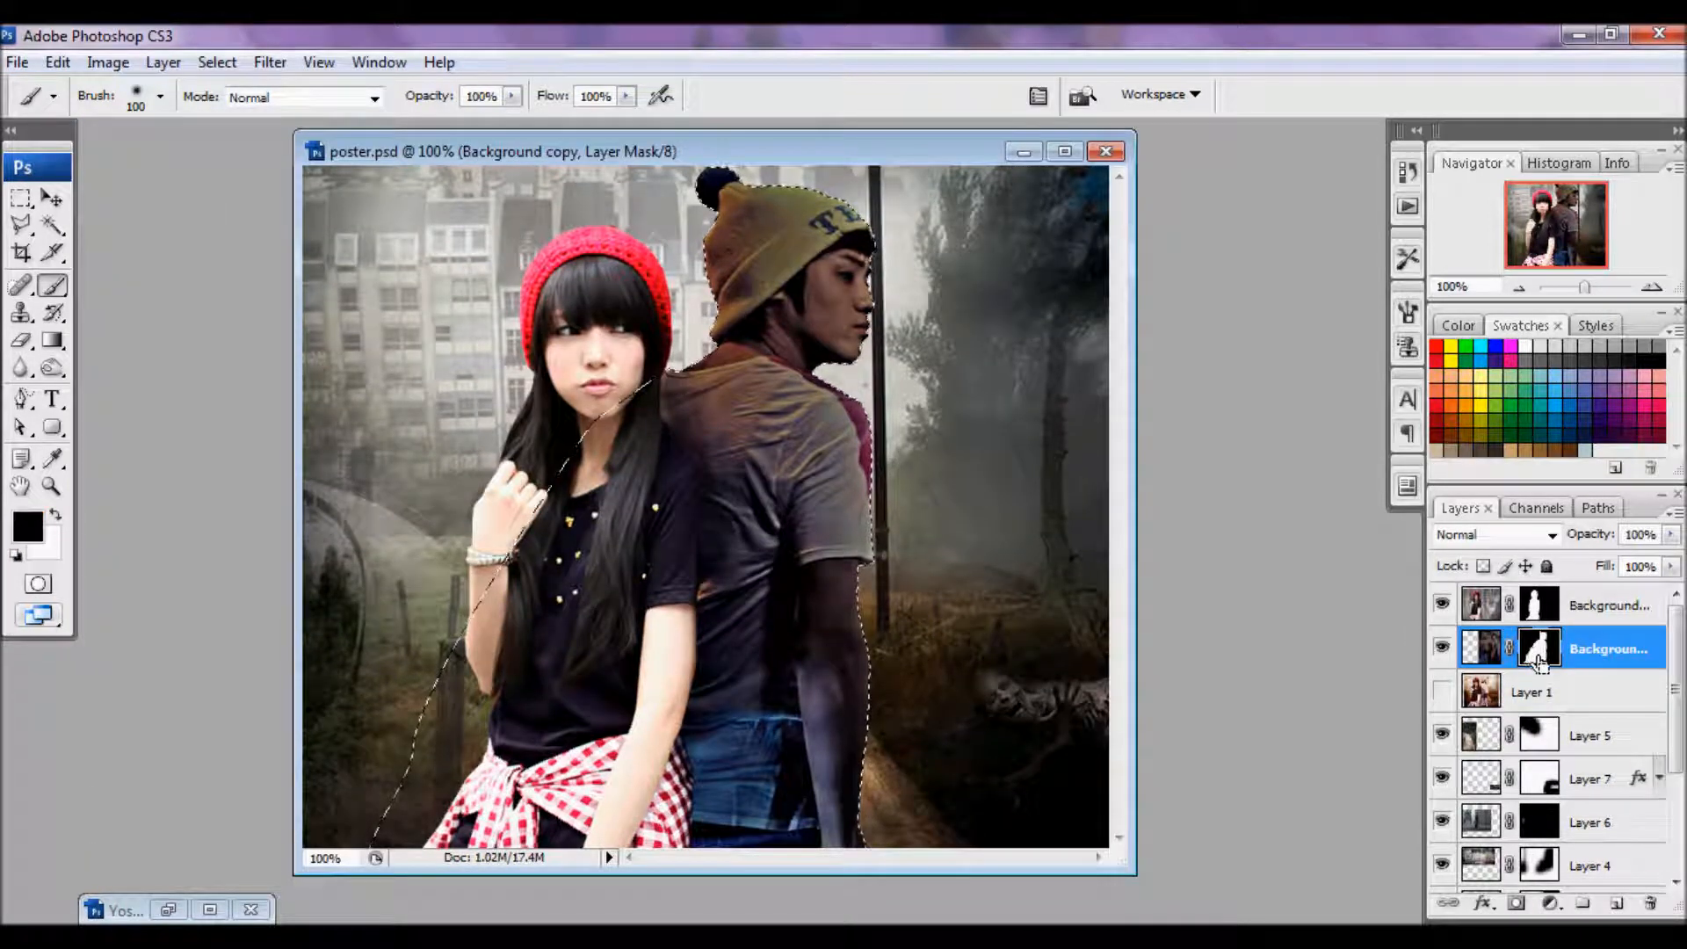
left_click(1442, 604)
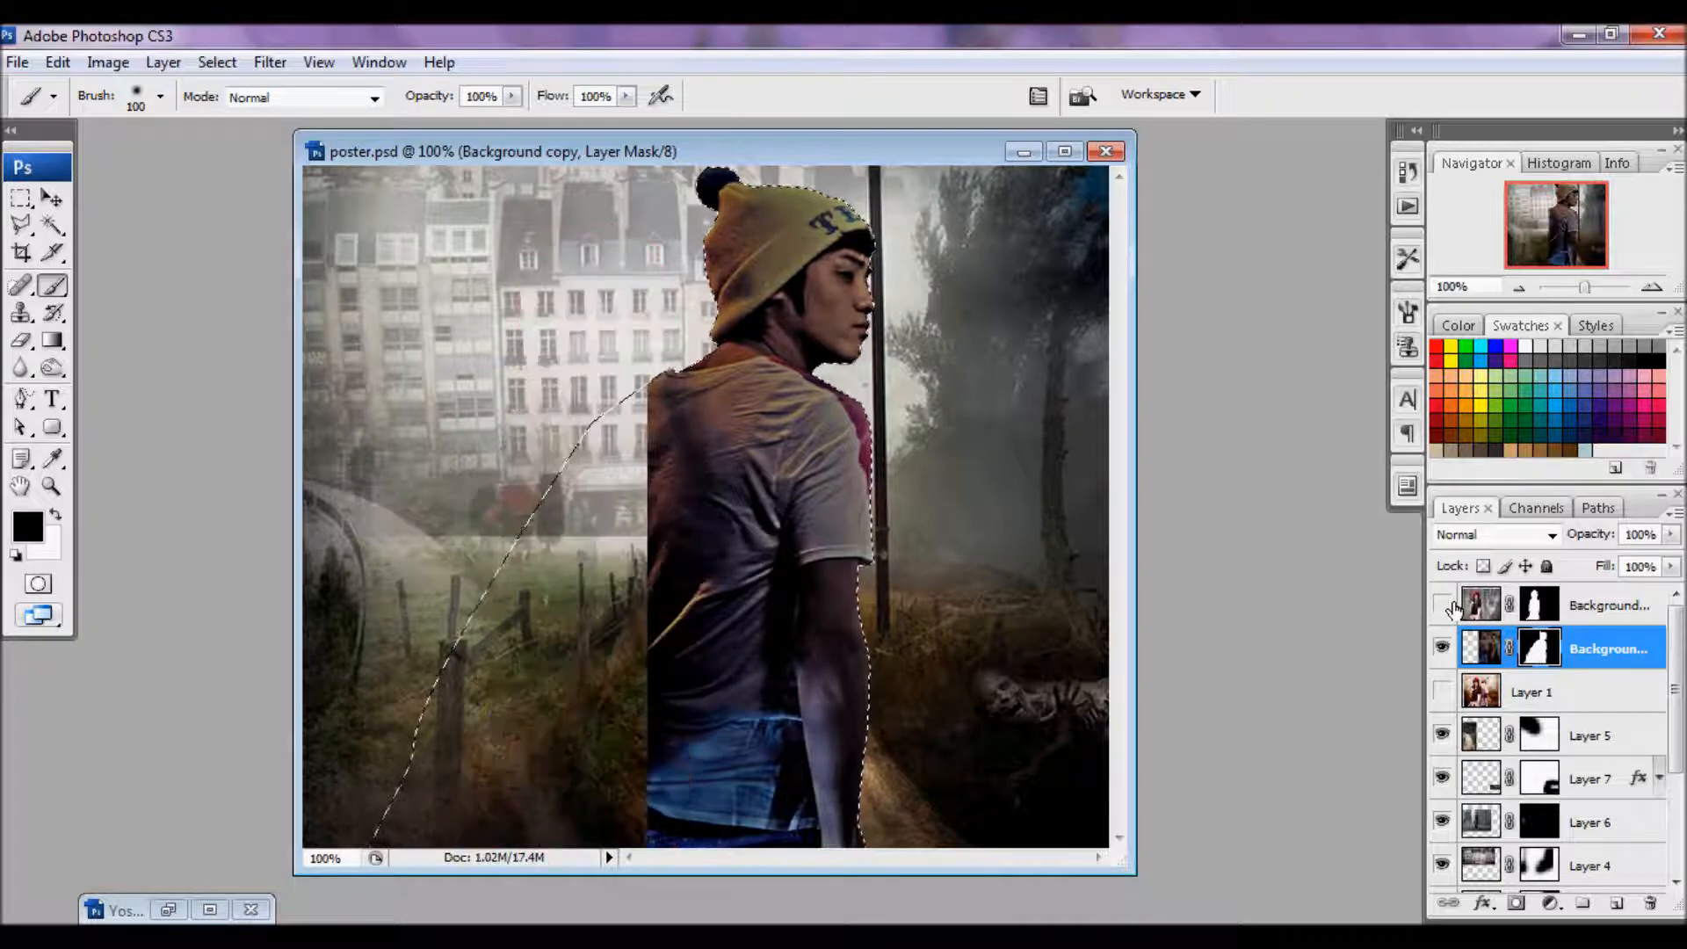
- Subtract the empty area behind the boy's back from the selection with the Rectangular Marquee, so the selection follows his visible body
left_click(39, 201)
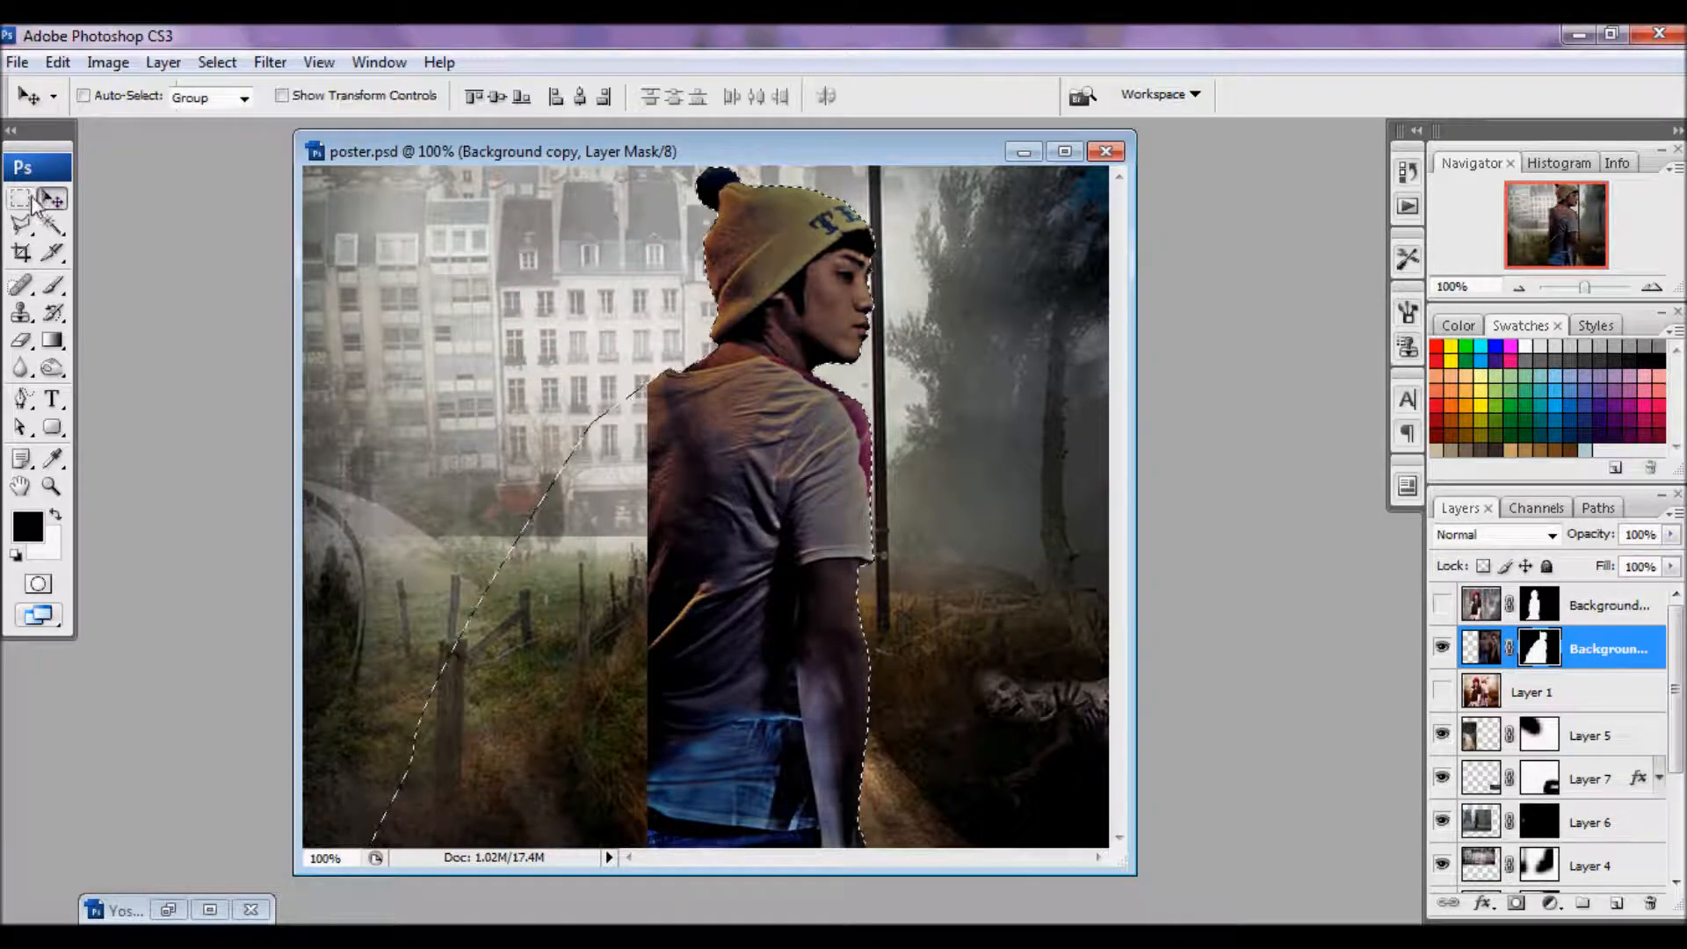
left_click(21, 199)
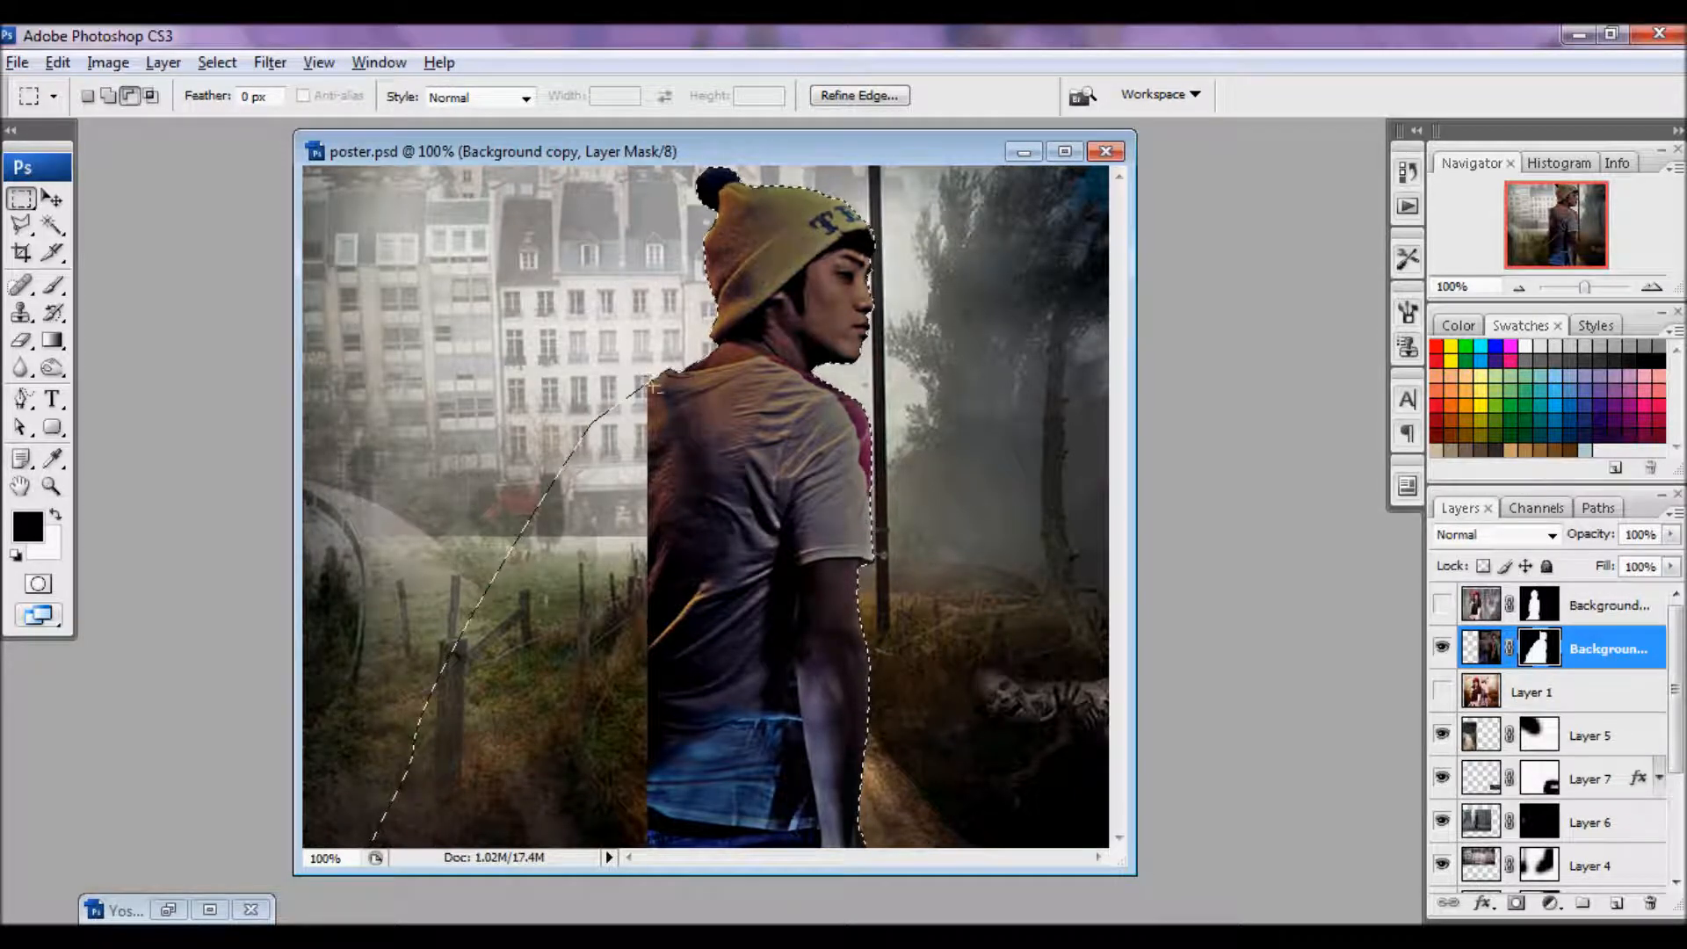
left_click_drag(571, 833, 369, 905)
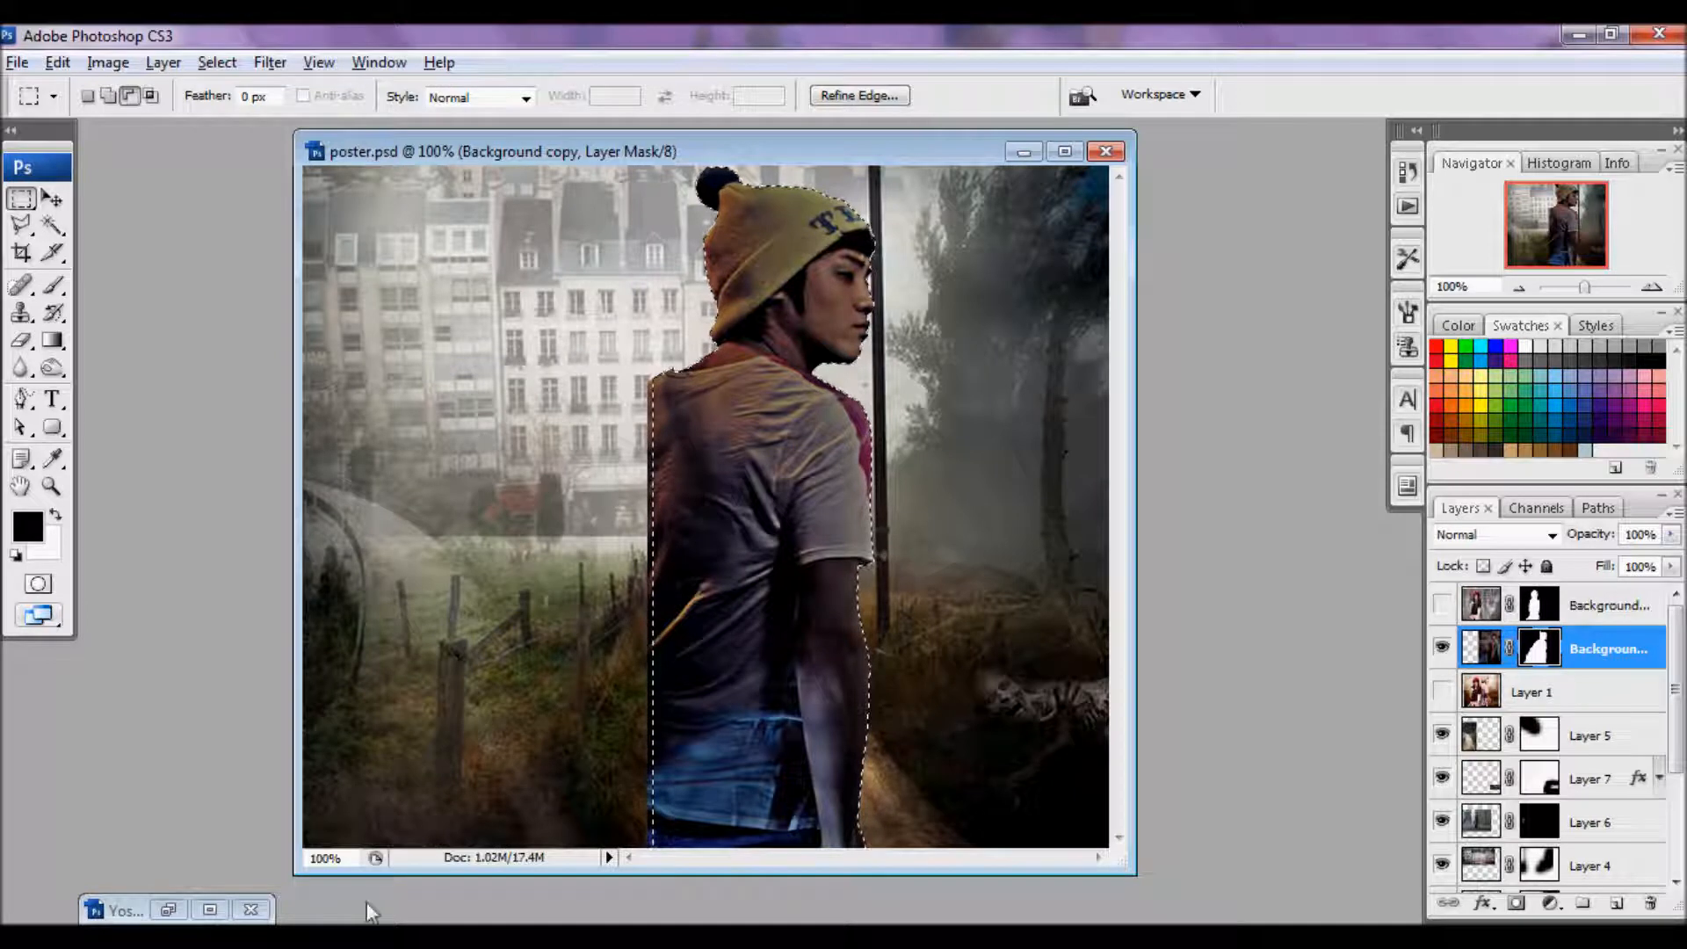
key("ctrl+z")
key("alt")
left_click_drag(423, 826, 362, 896)
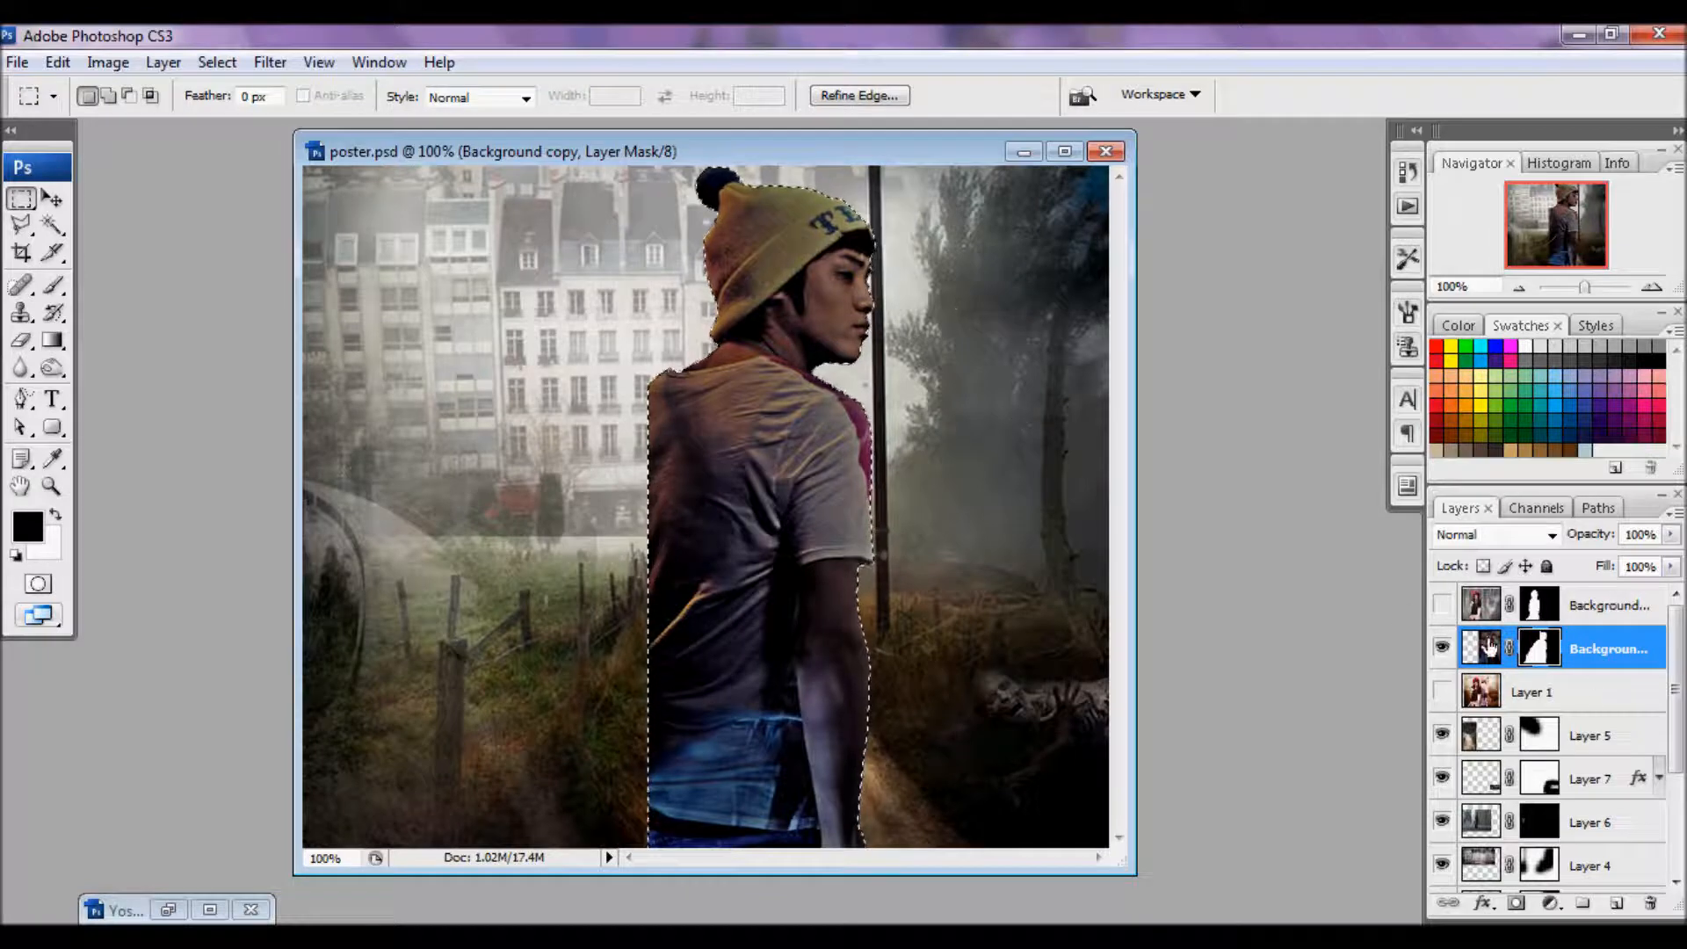
left_click(1442, 605)
left_click(1441, 606)
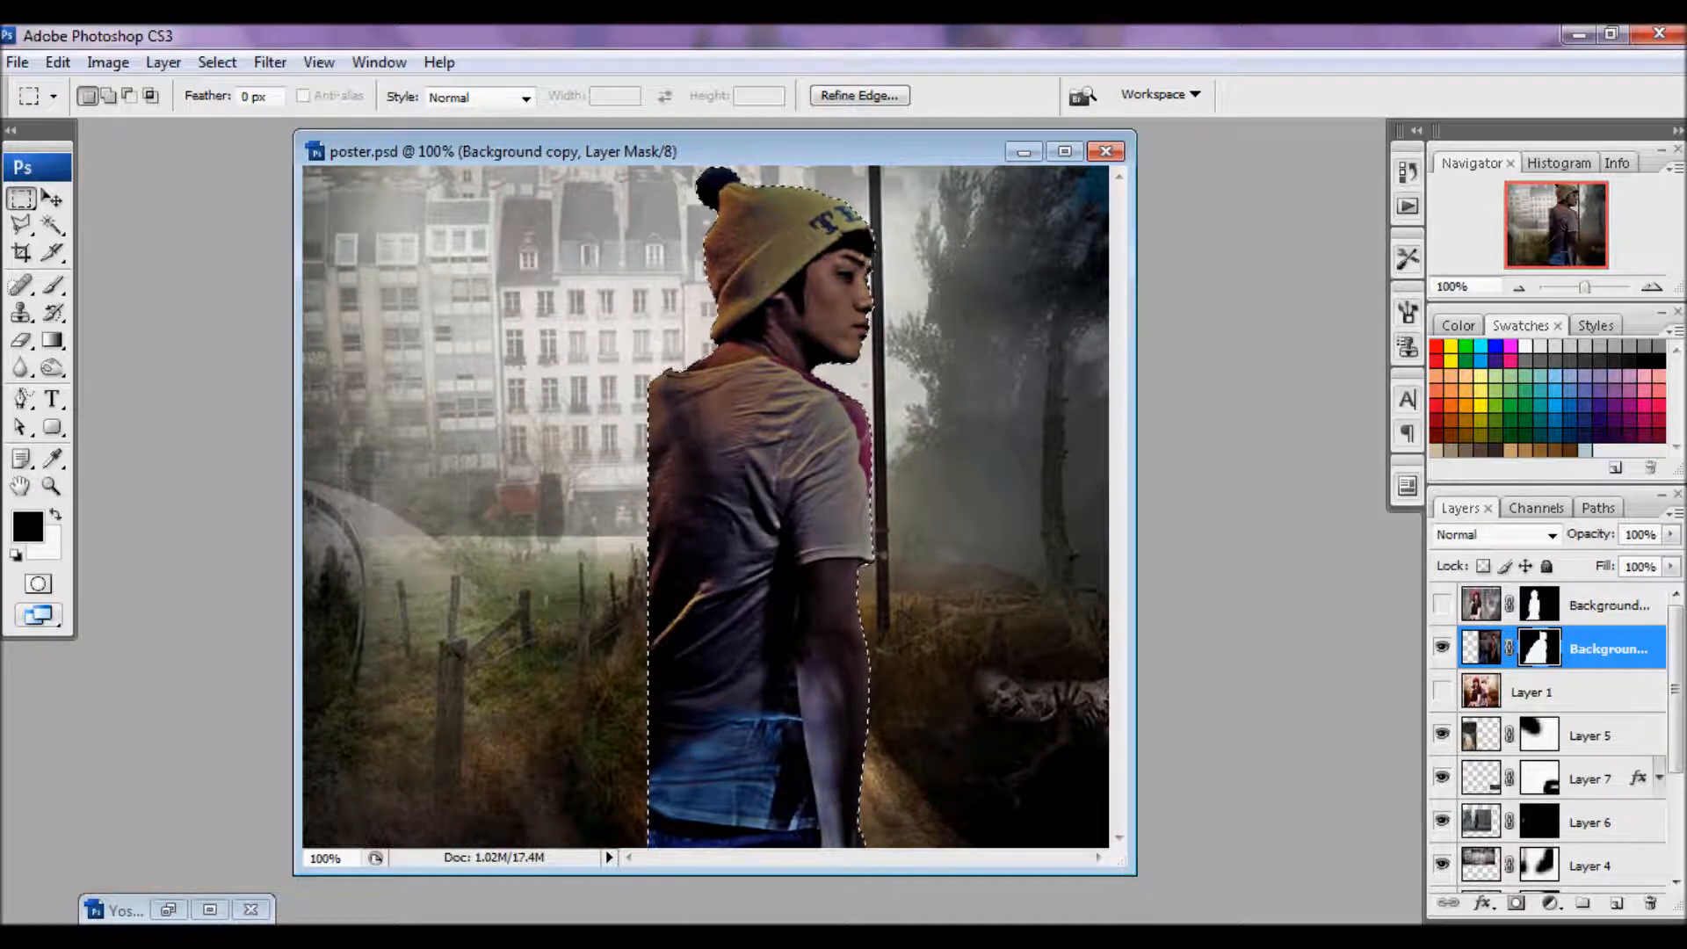
- Add a Brightness/Contrast adjustment layer for the selected boy with brightness +79 and contrast +30
left_click(1550, 903)
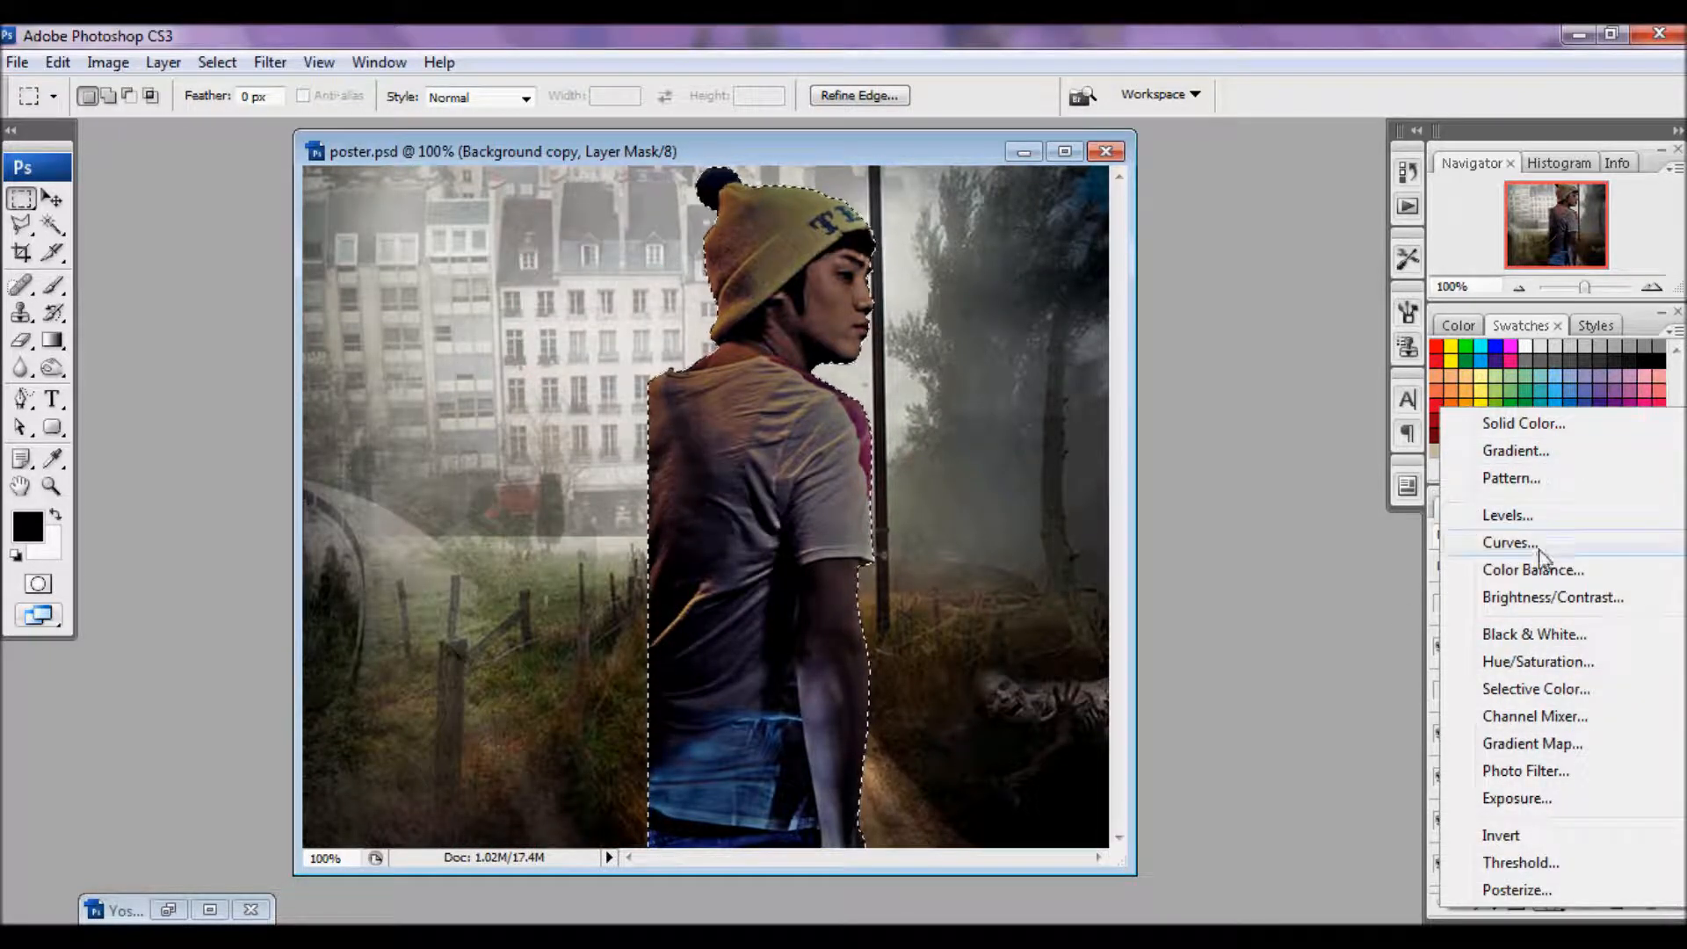
left_click(1546, 597)
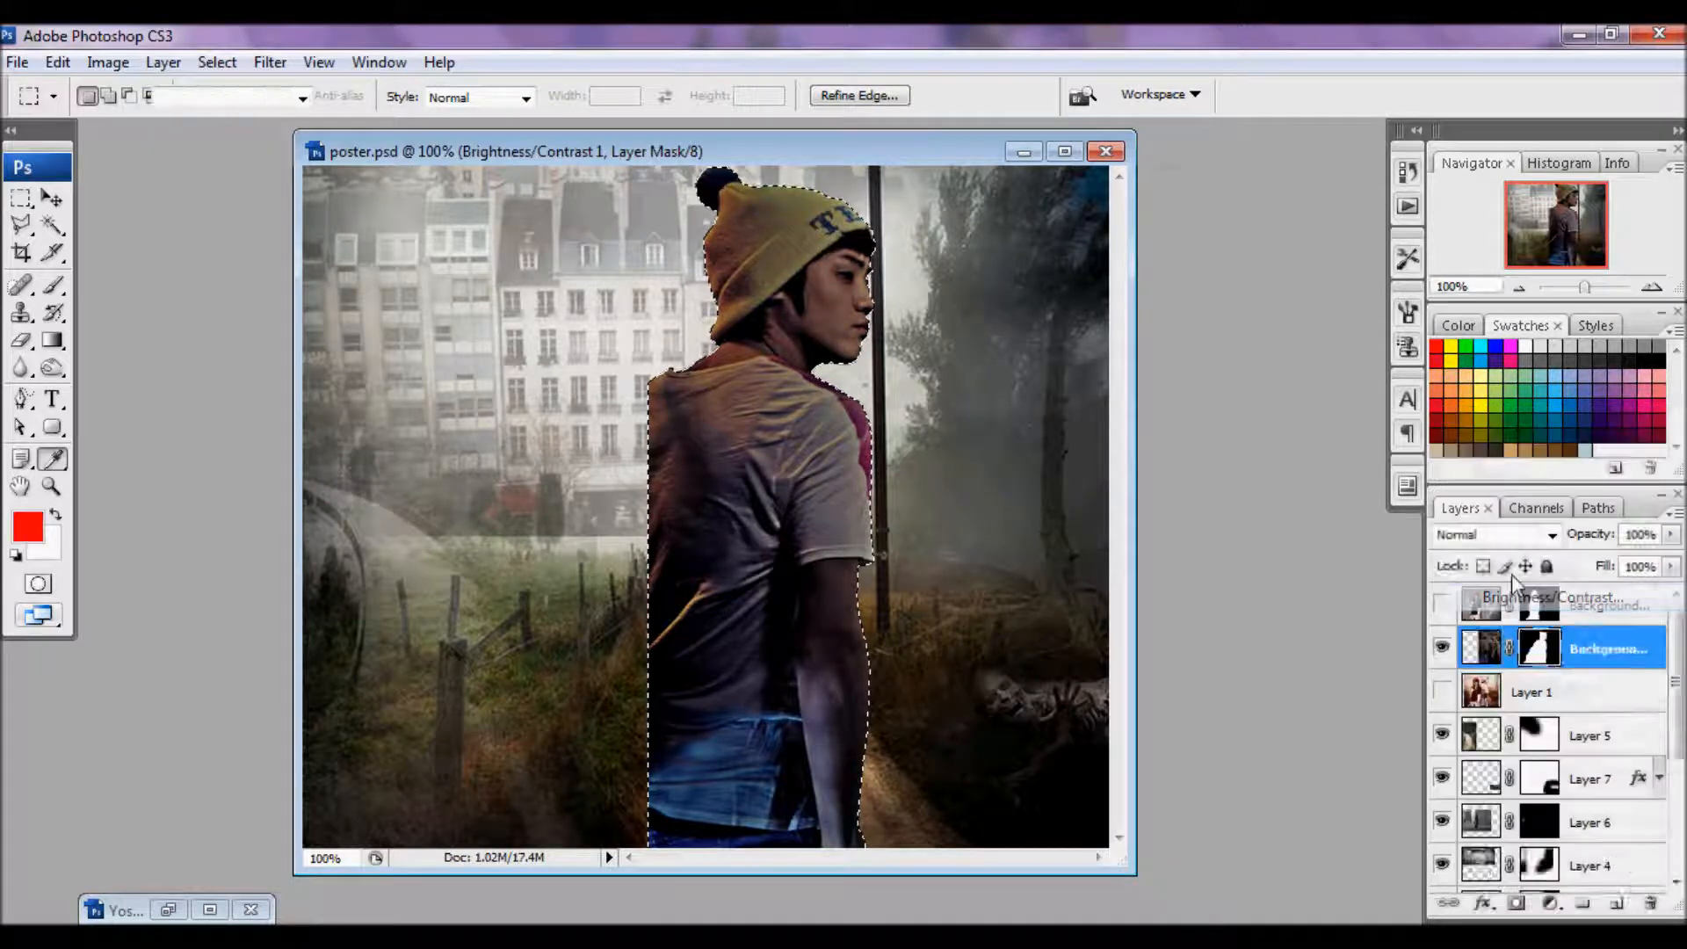
left_click_drag(1296, 268, 1356, 272)
left_click_drag(1292, 335, 1335, 336)
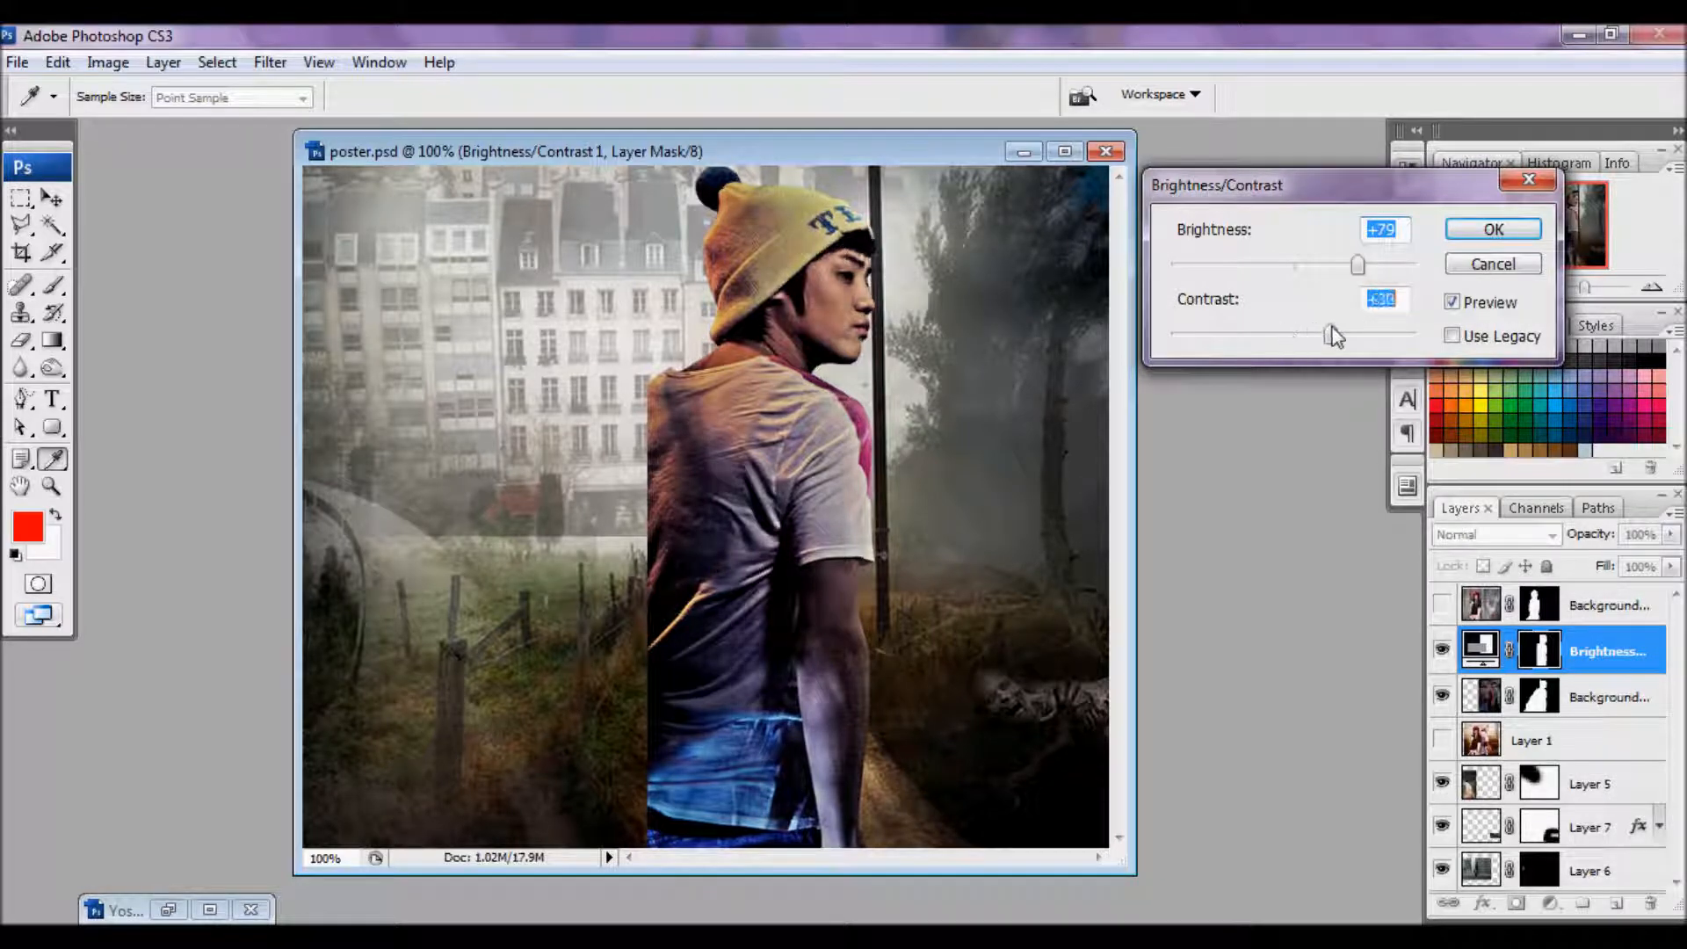
left_click(1524, 233)
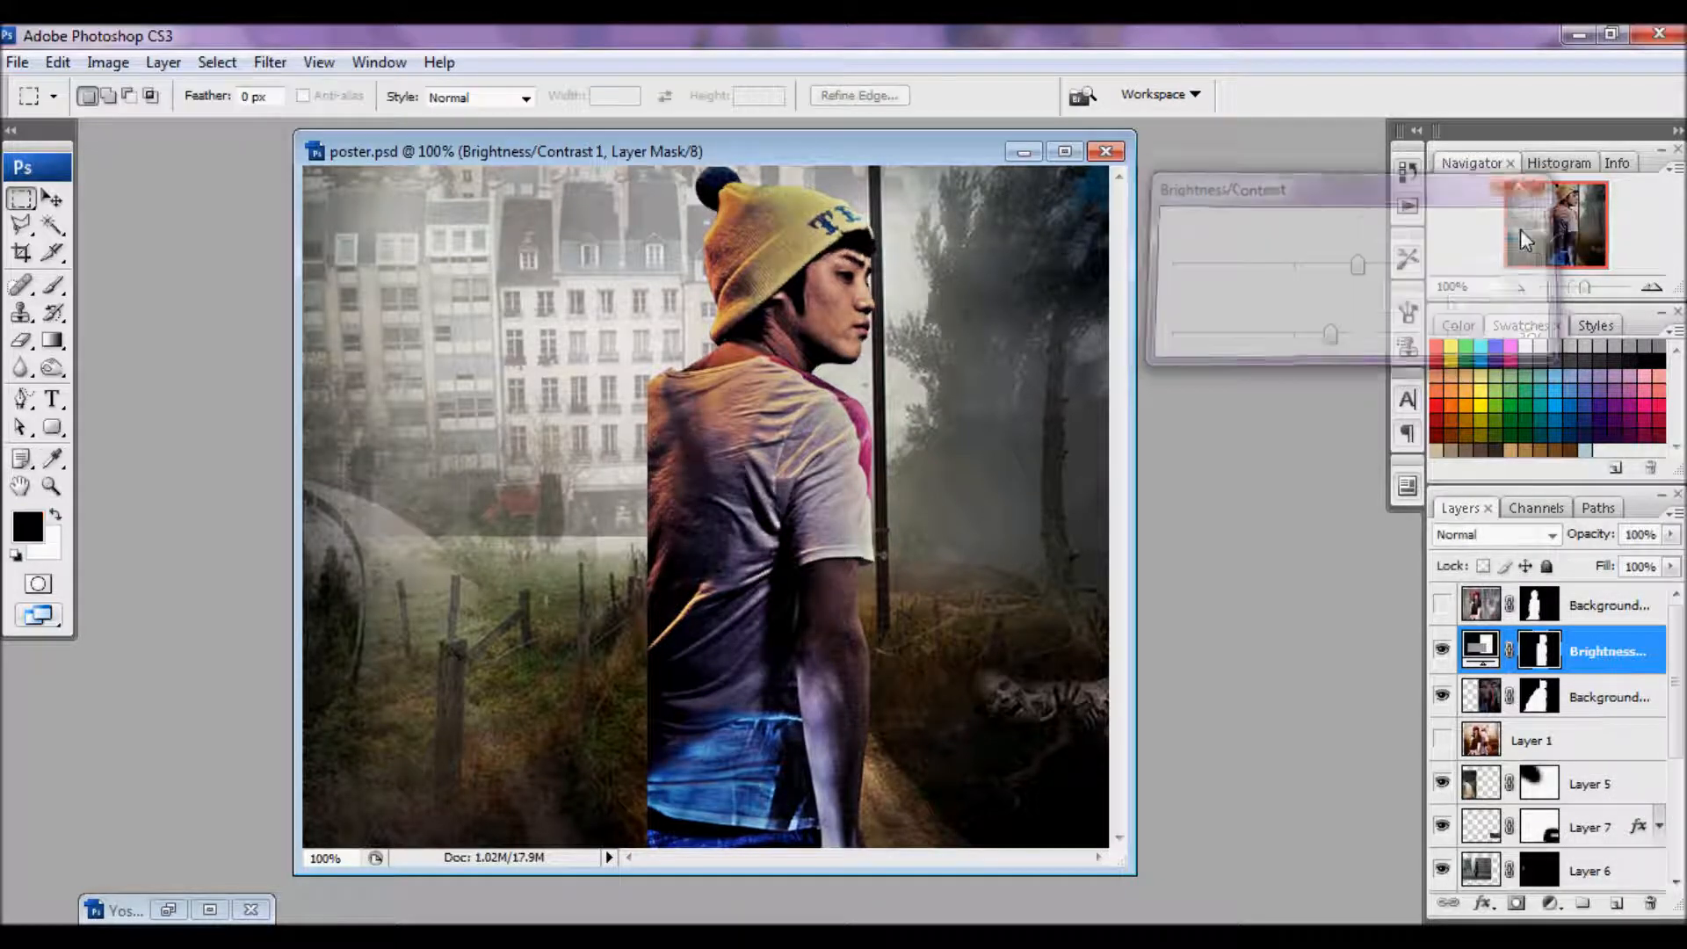
- Reload the boy's selection from the Brightness/Contrast mask and add a Gradient Map adjustment layer with the Violet, Orange preset
left_click(1540, 658, "ctrl")
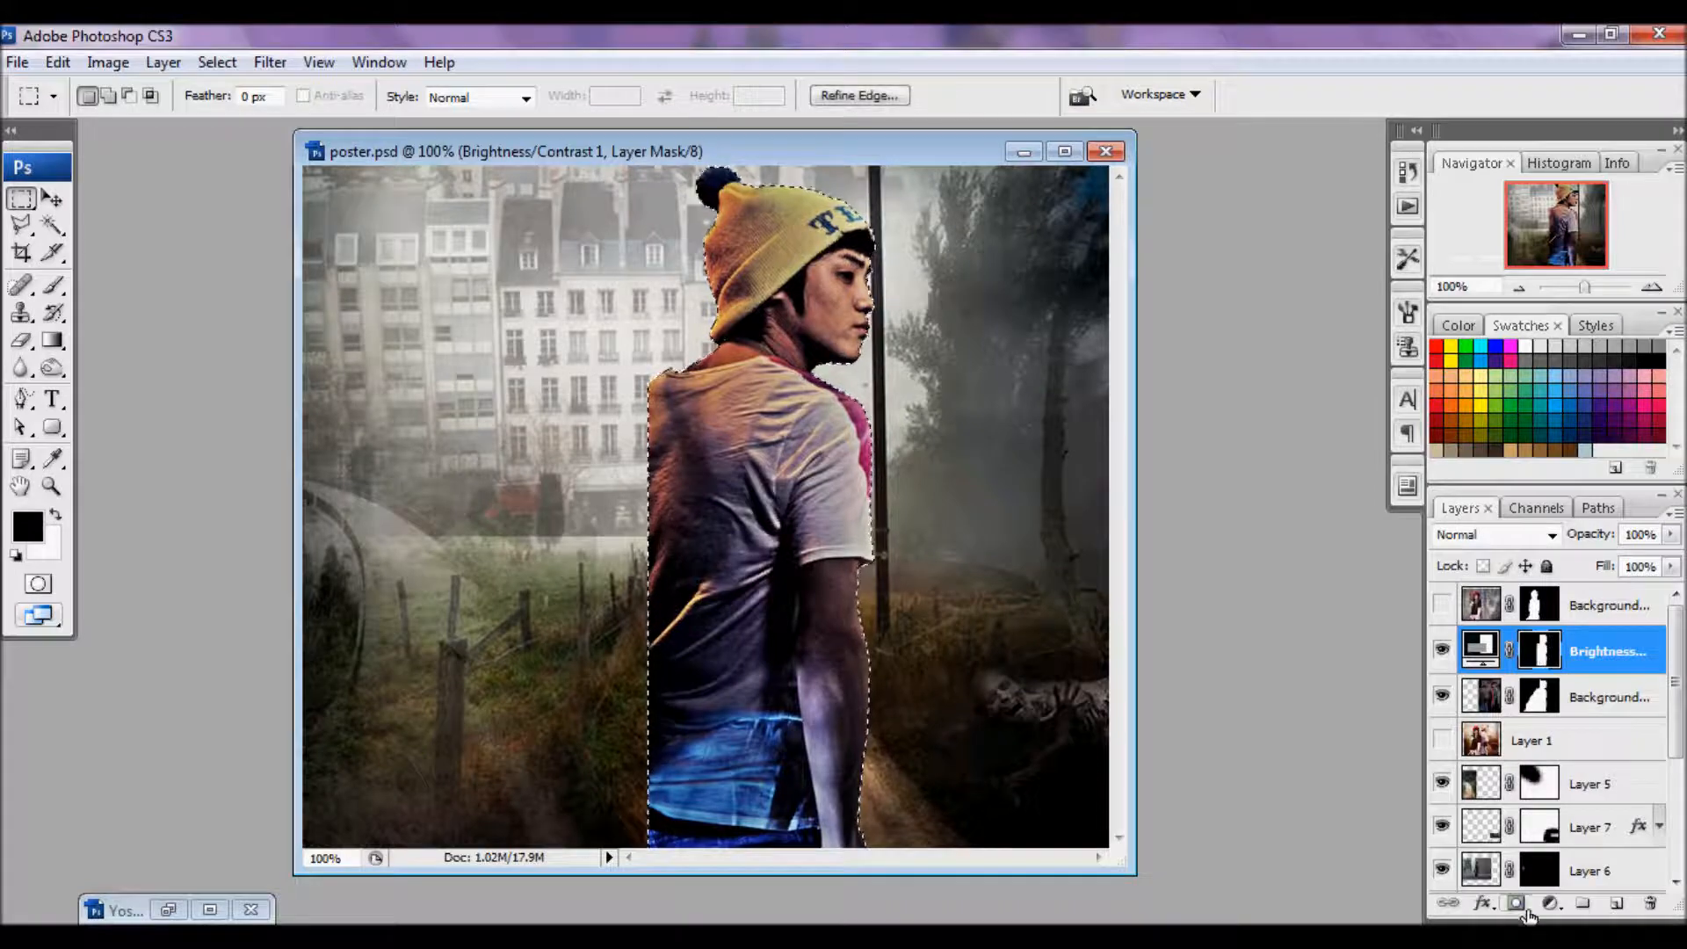
left_click(1550, 902)
left_click(1544, 743)
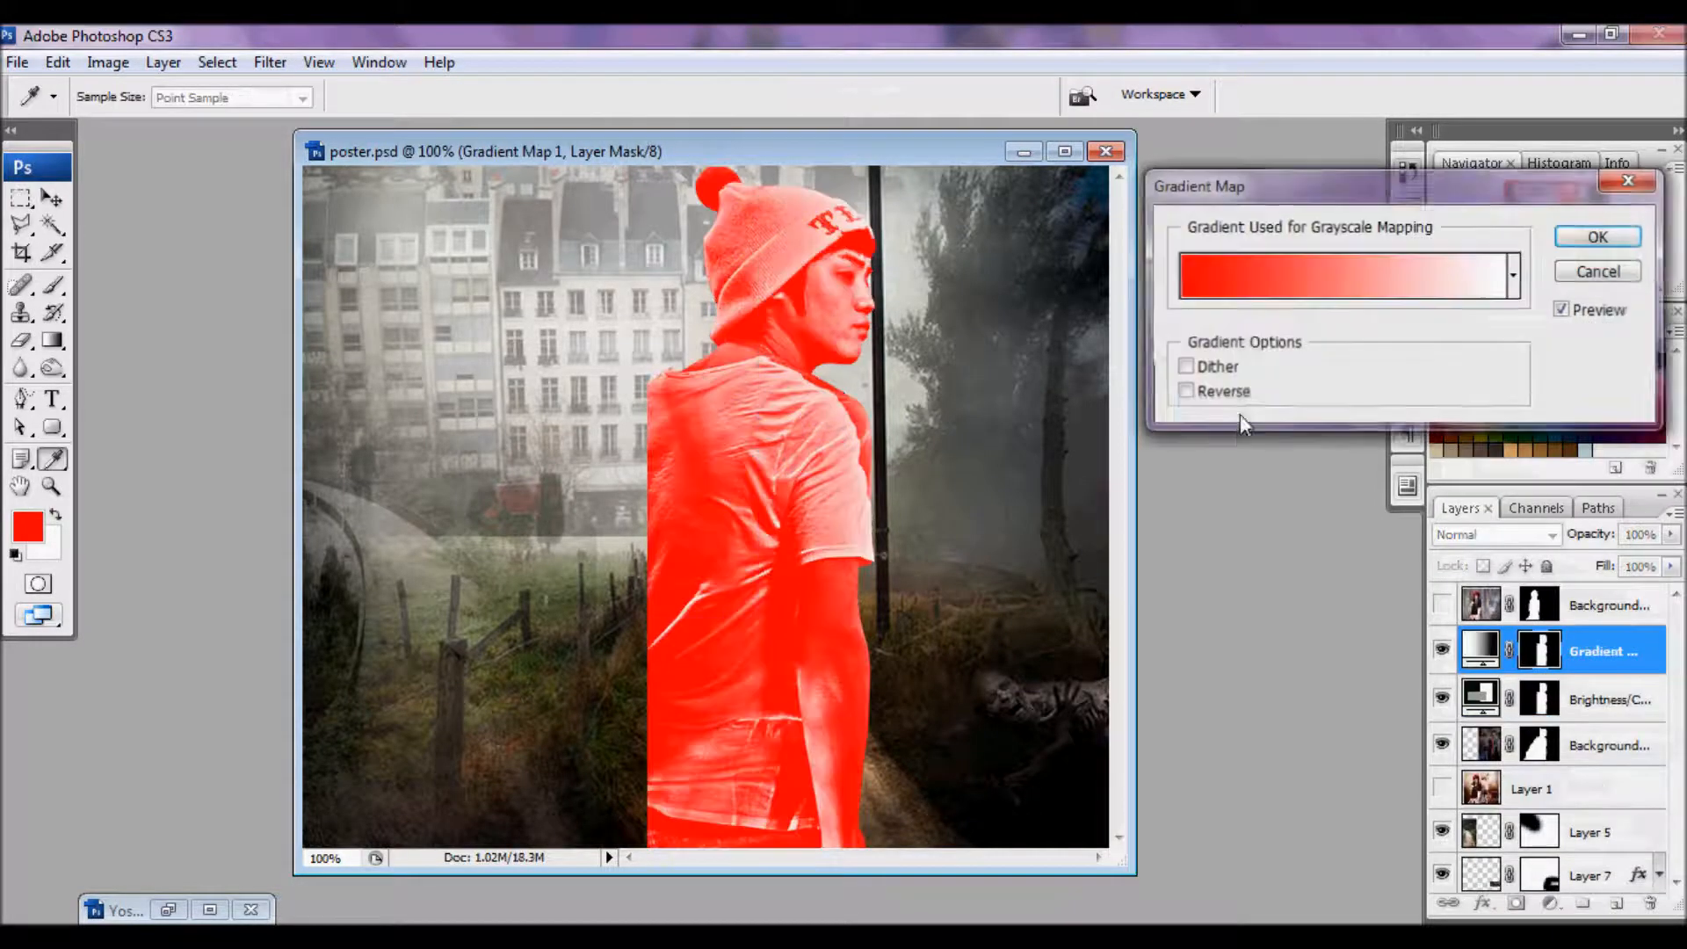
left_click(1454, 269)
left_click(694, 342)
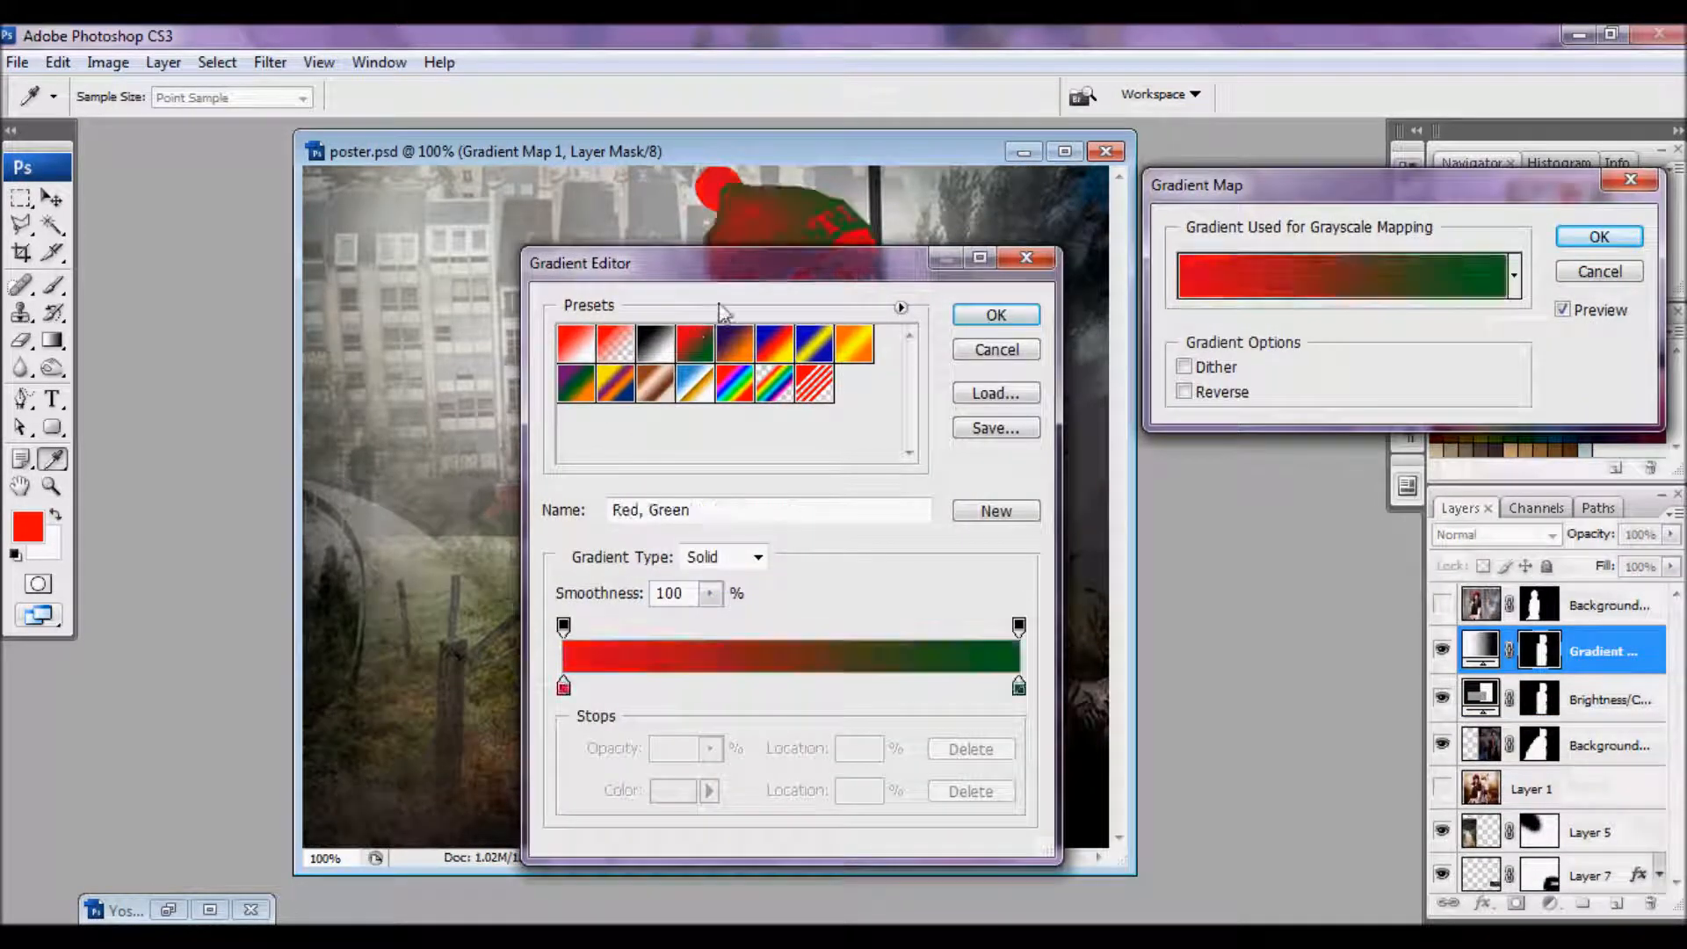
left_click_drag(863, 266, 1121, 334)
left_click(990, 400)
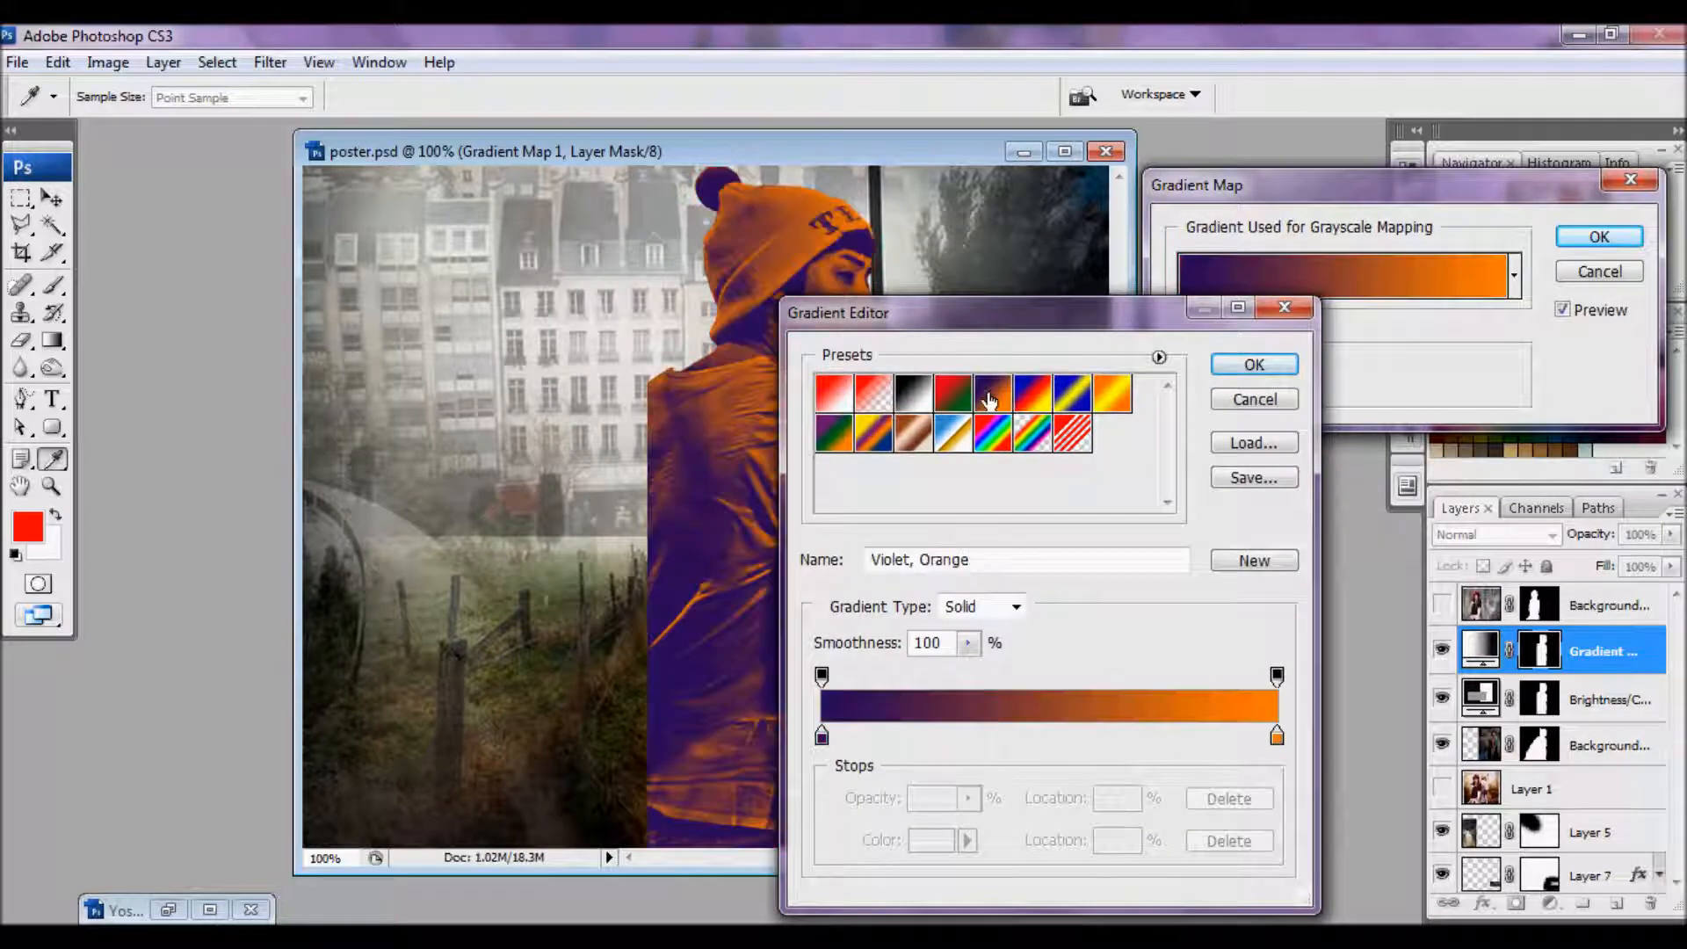
left_click(1261, 364)
left_click(1599, 237)
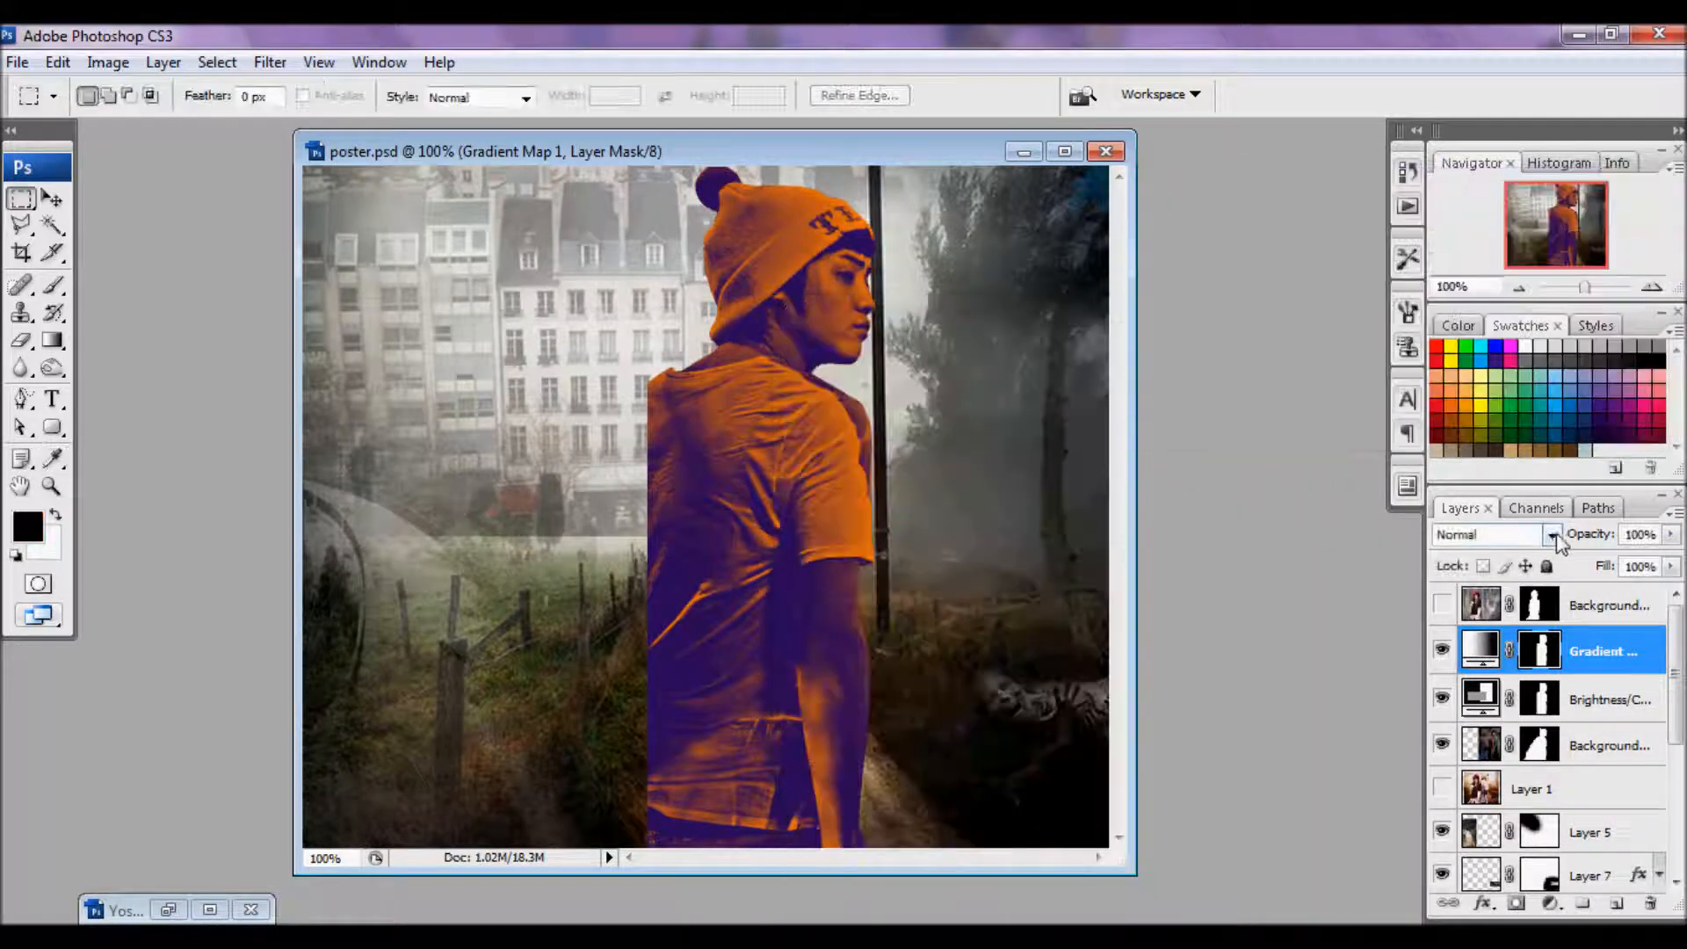
- Set the Gradient Map layer's blend mode to Soft Light and its opacity to 19%
left_click(1550, 535)
left_click(1489, 351)
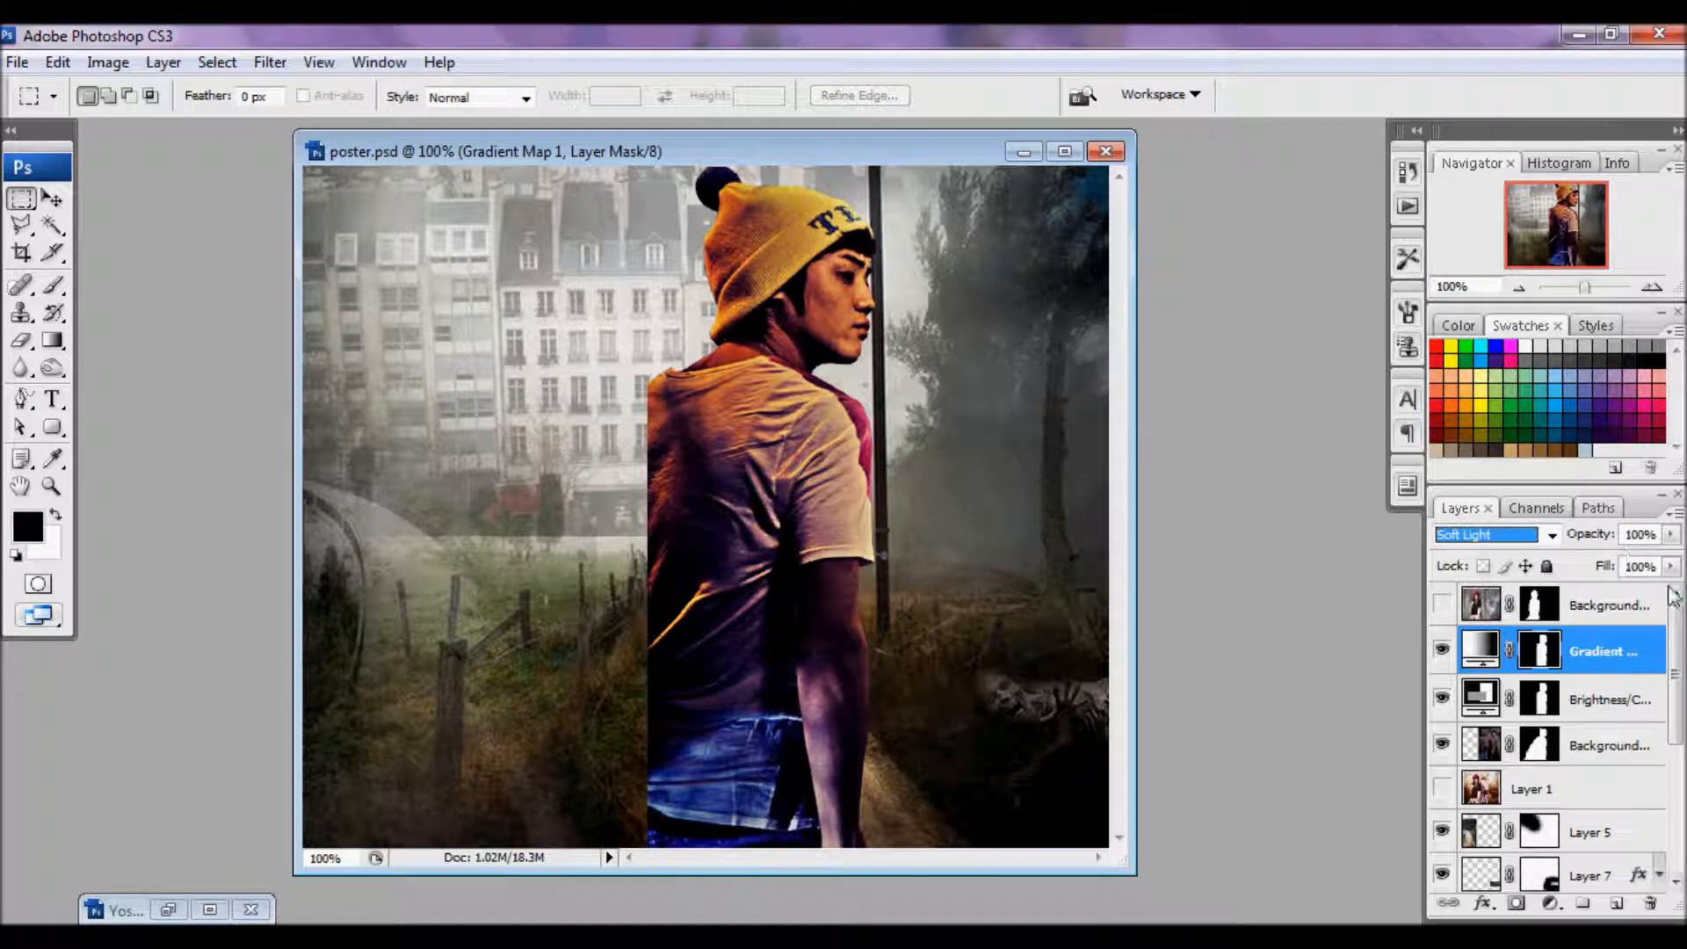
left_click_drag(1673, 538, 1584, 563)
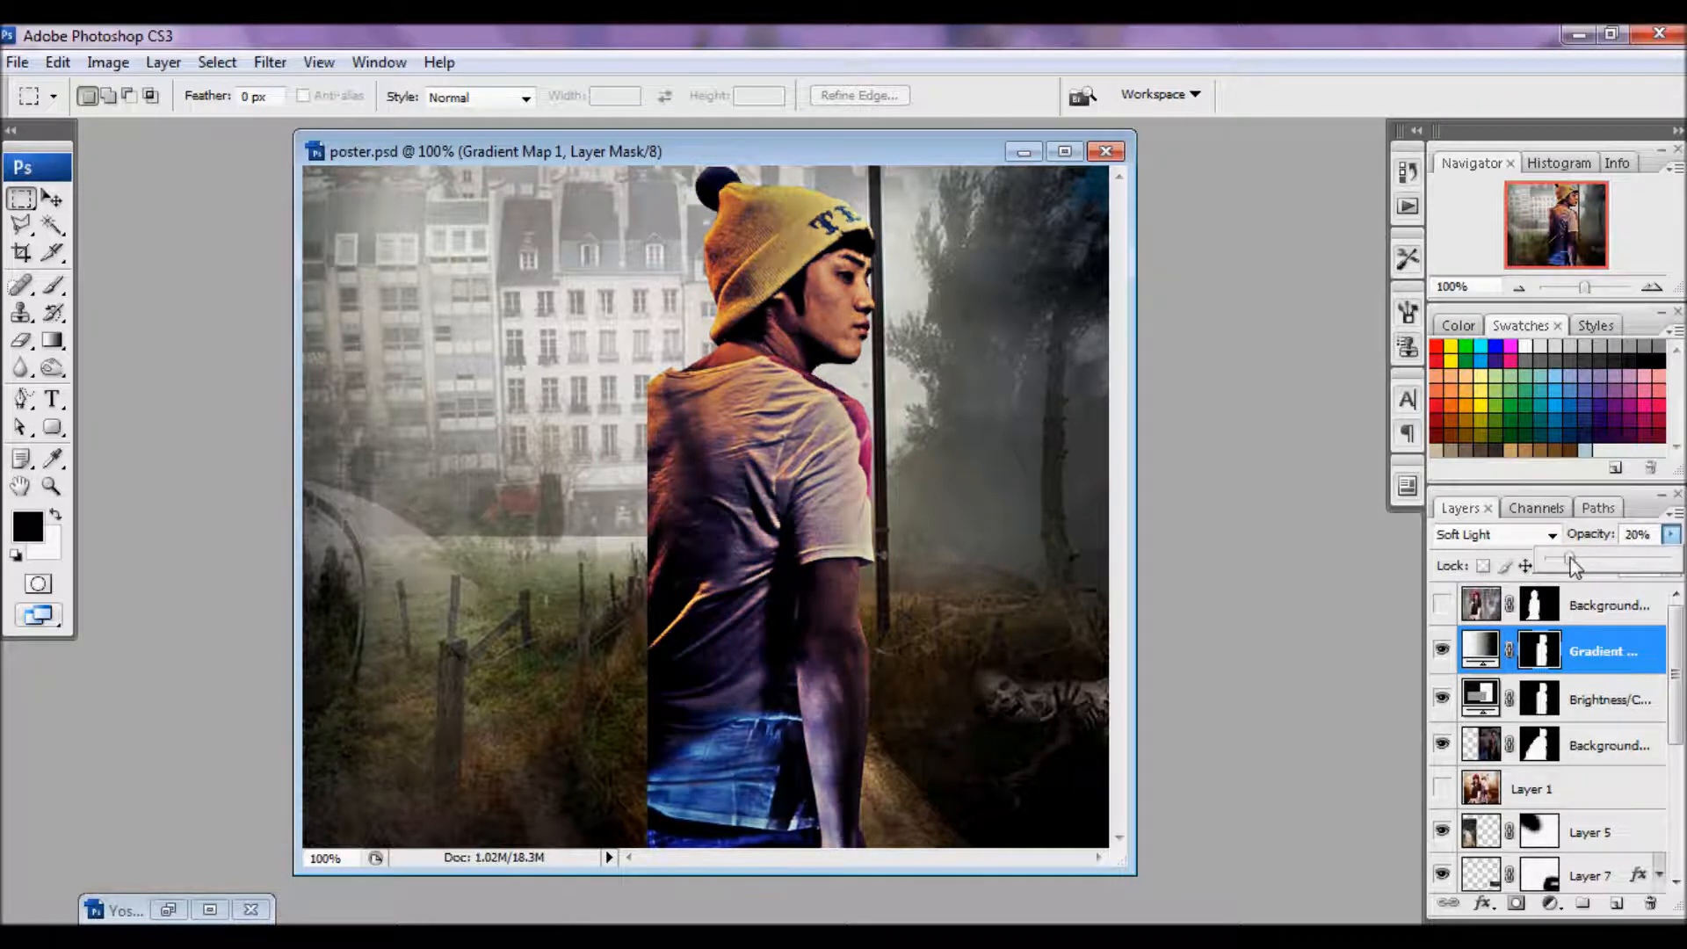
- Load the boy's outline as a selection from the Gradient Map layer's mask
left_click(1554, 666, "ctrl")
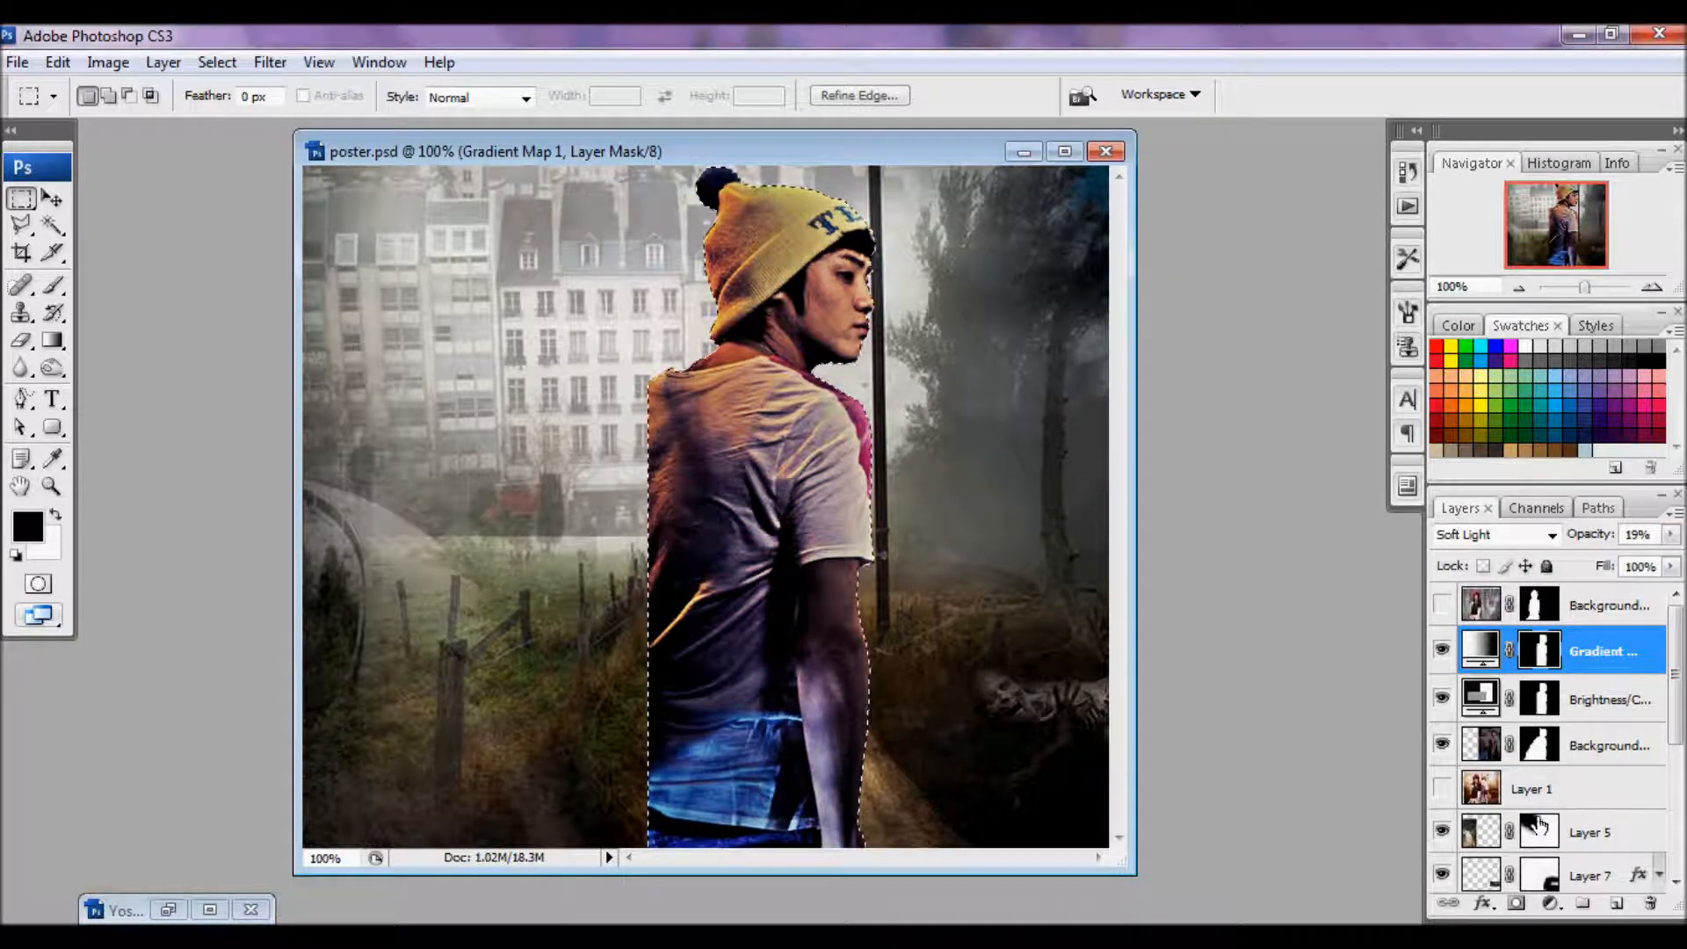
left_click(1550, 903)
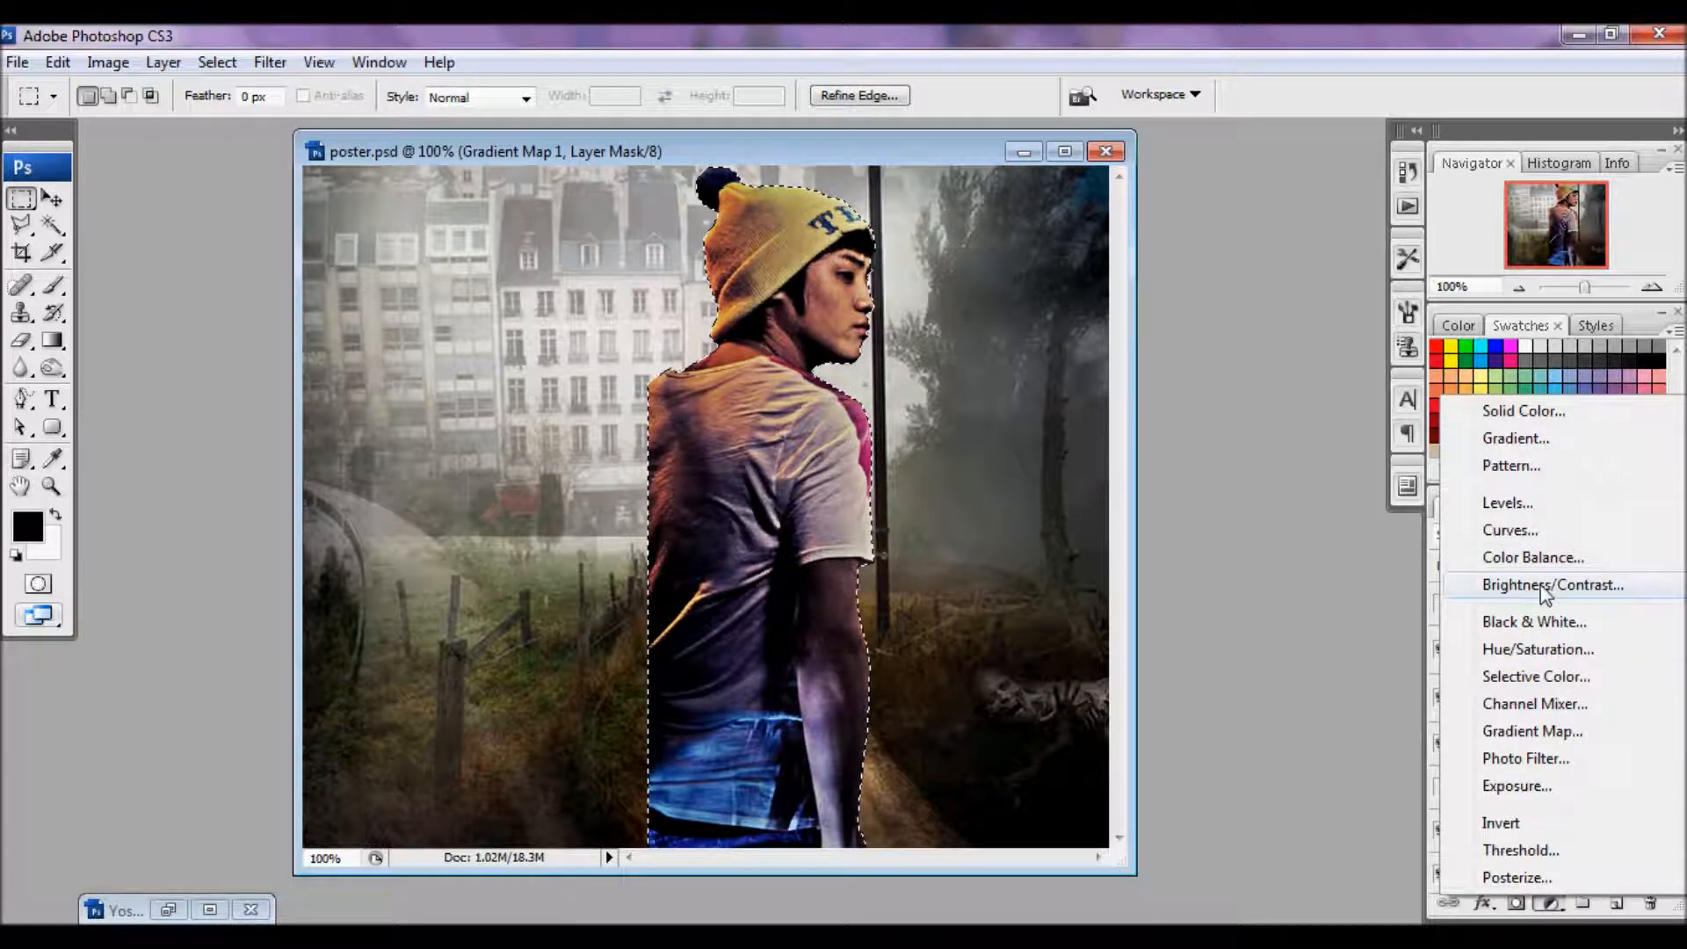
left_click(1543, 560)
mouse_move(1383, 299)
left_mouse_down()
mouse_move(1419, 297)
mouse_move(1346, 299)
mouse_move(1412, 327)
mouse_move(1368, 327)
mouse_move(1402, 356)
mouse_move(1356, 357)
mouse_move(1383, 325)
left_mouse_up()
left_click(1220, 427)
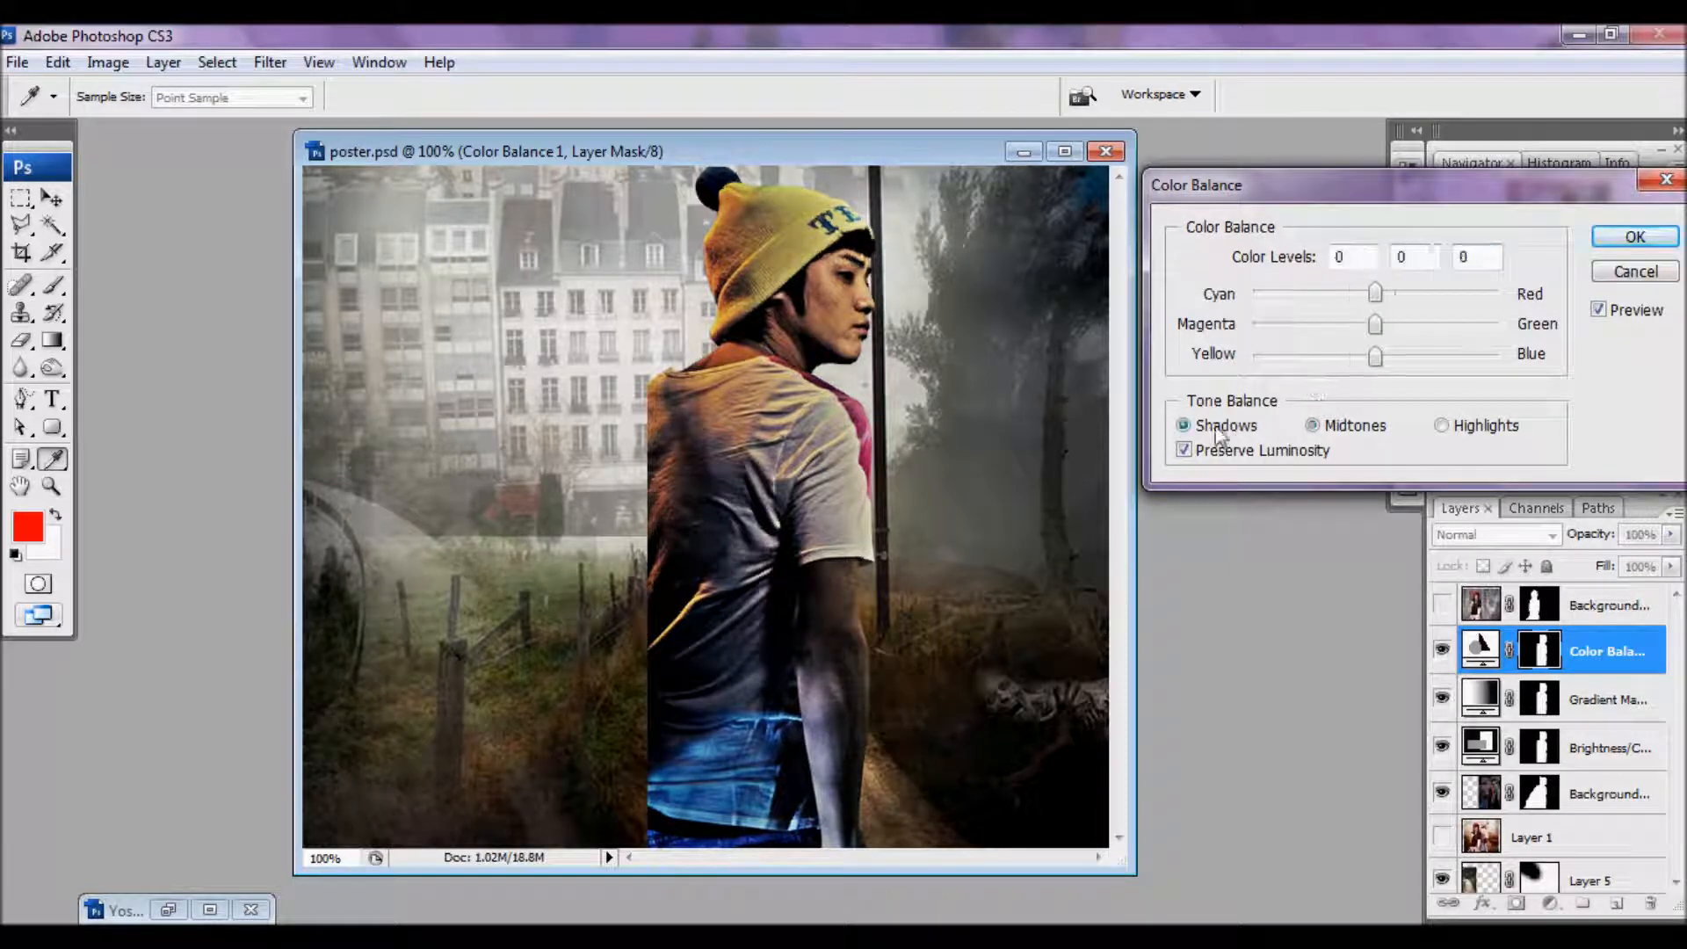
mouse_move(1375, 301)
left_mouse_down()
mouse_move(1394, 303)
mouse_move(1360, 308)
left_mouse_up()
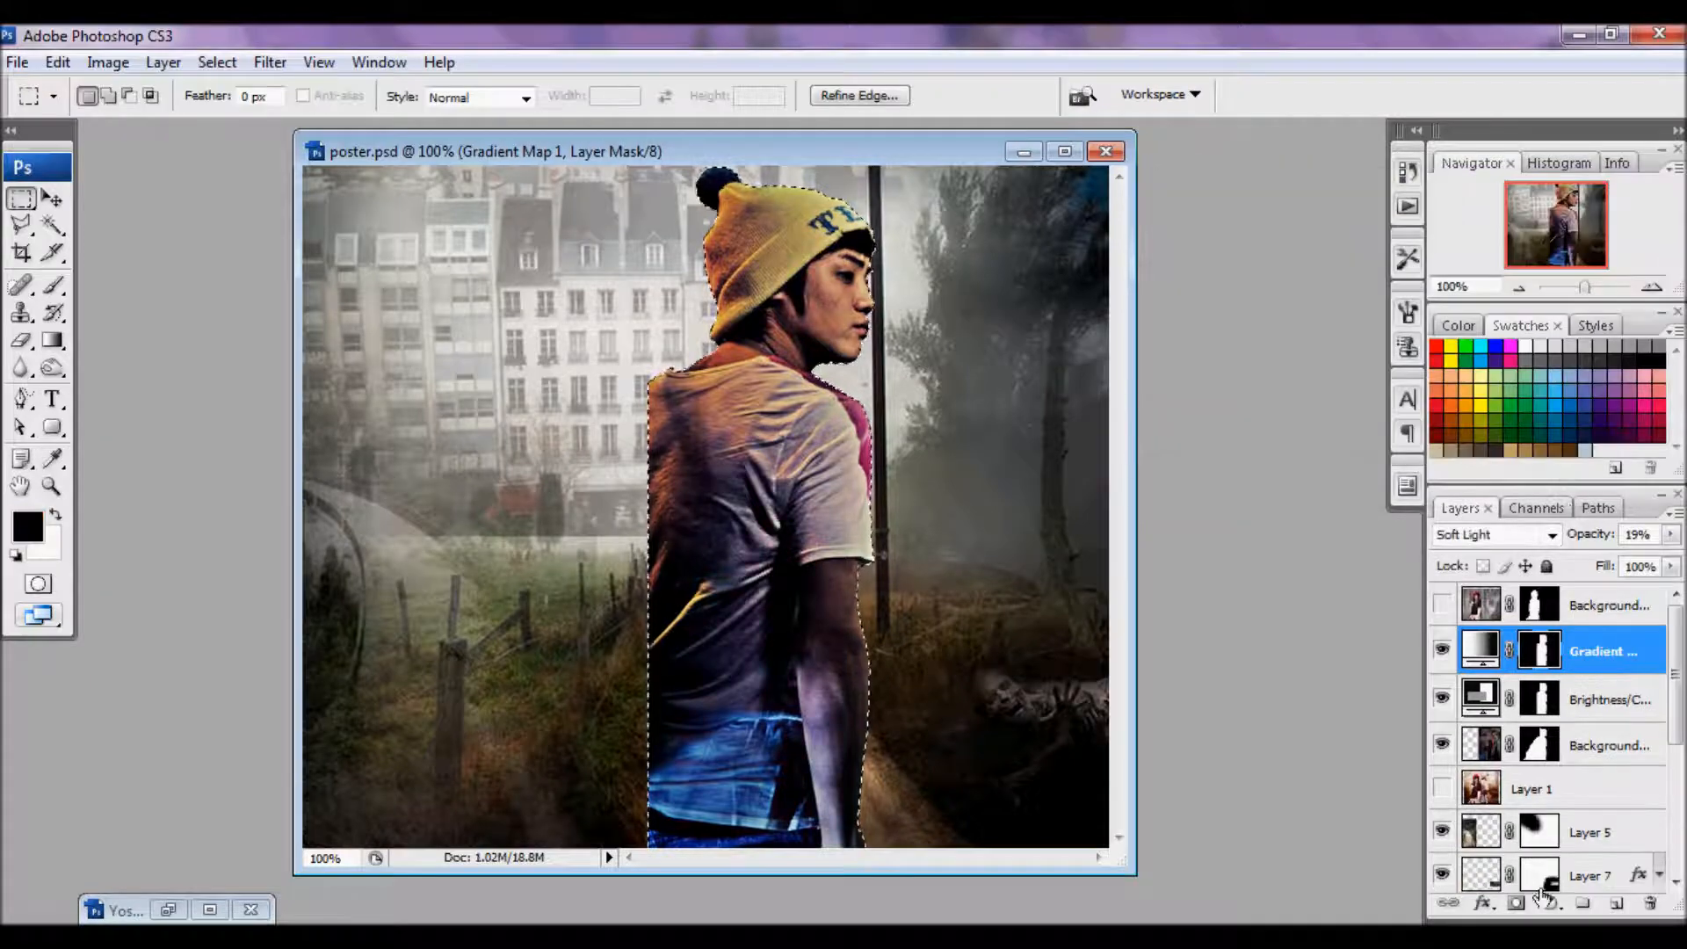
left_click(1441, 605)
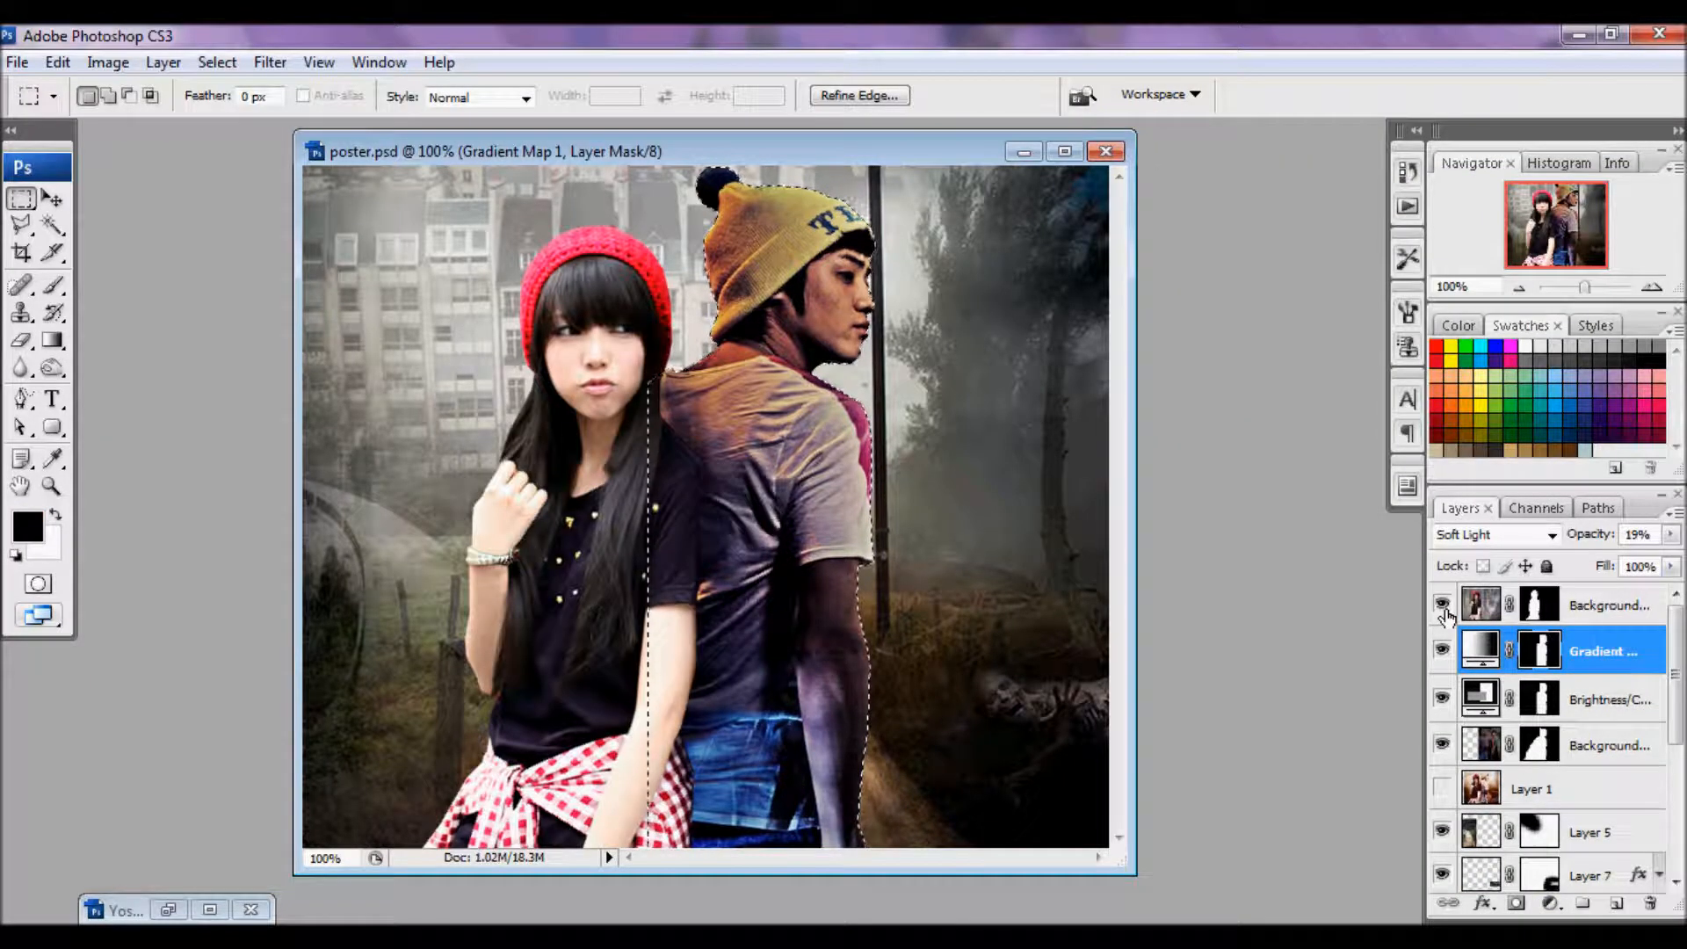
left_click(1443, 608)
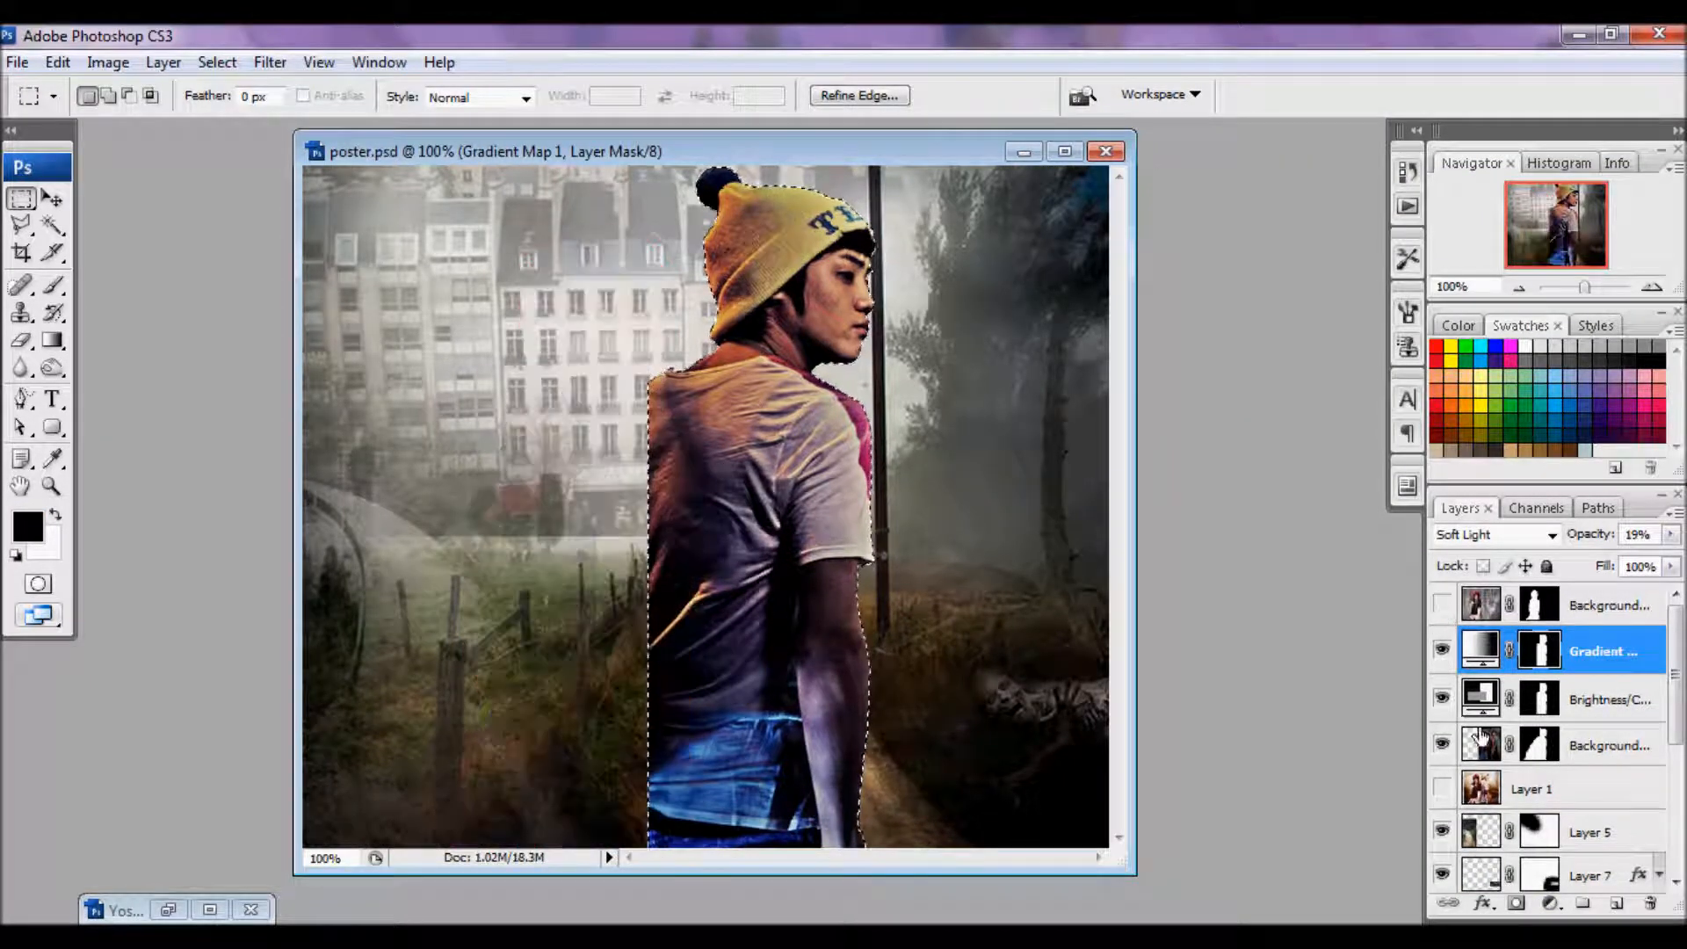
- Add an Exposure adjustment layer for the selected boy with exposure +0.44, offset -0.0059 and gamma correction 0.97
left_click(1550, 903)
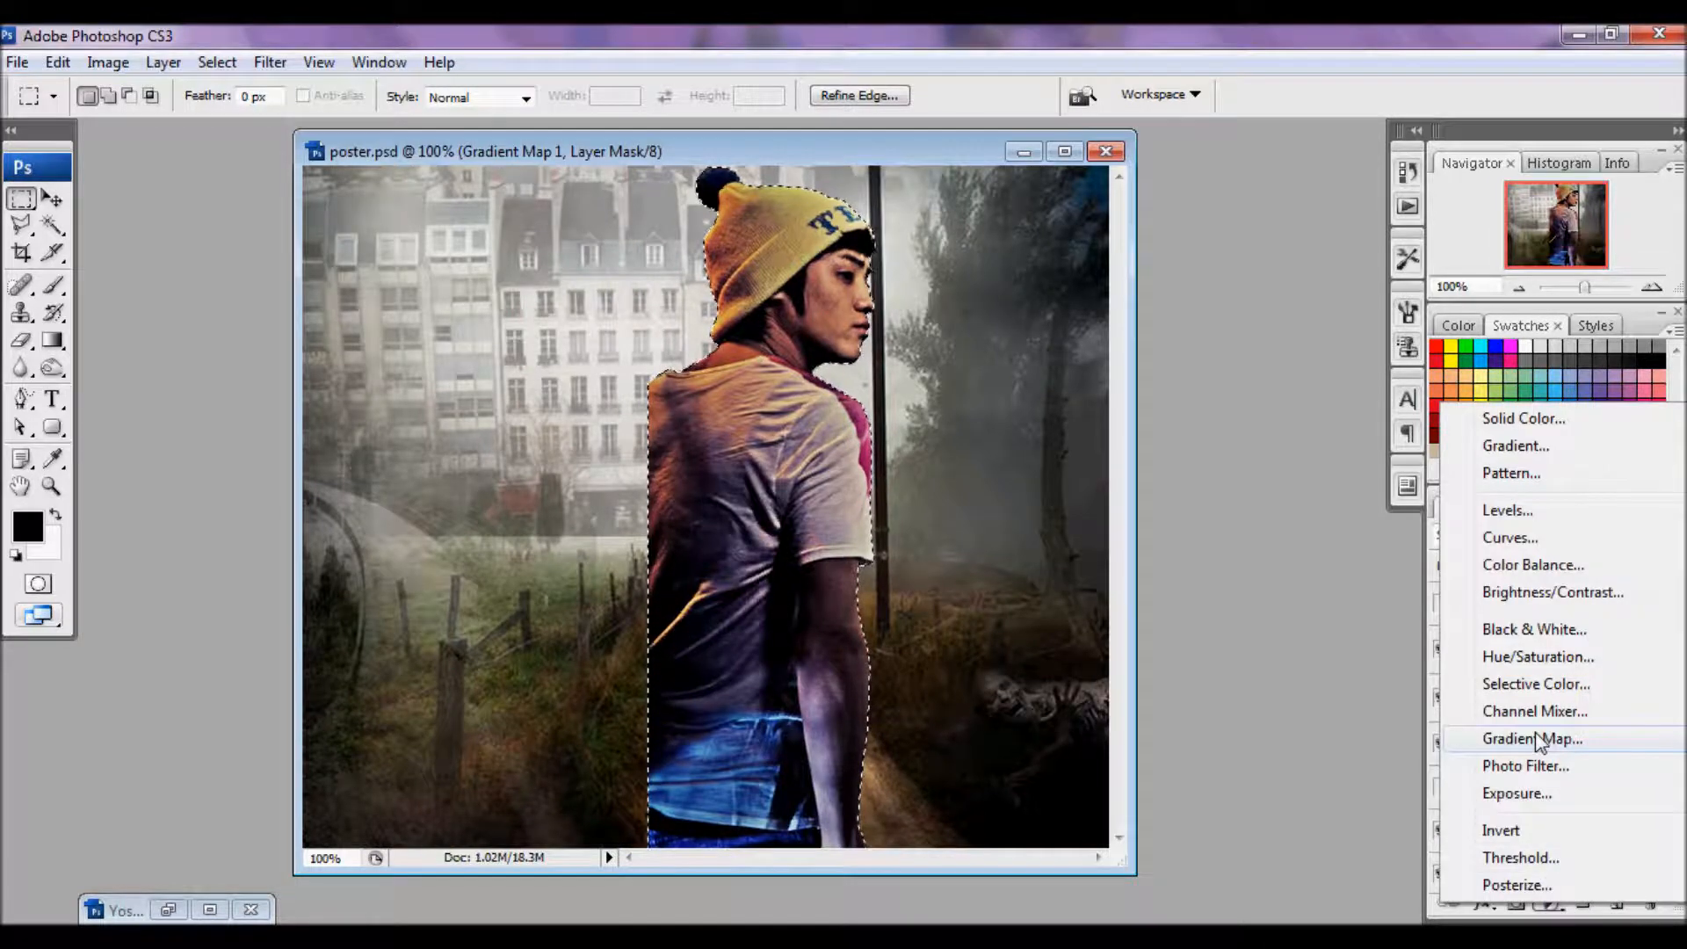
left_click(1524, 793)
left_click_drag(1339, 257, 1333, 364)
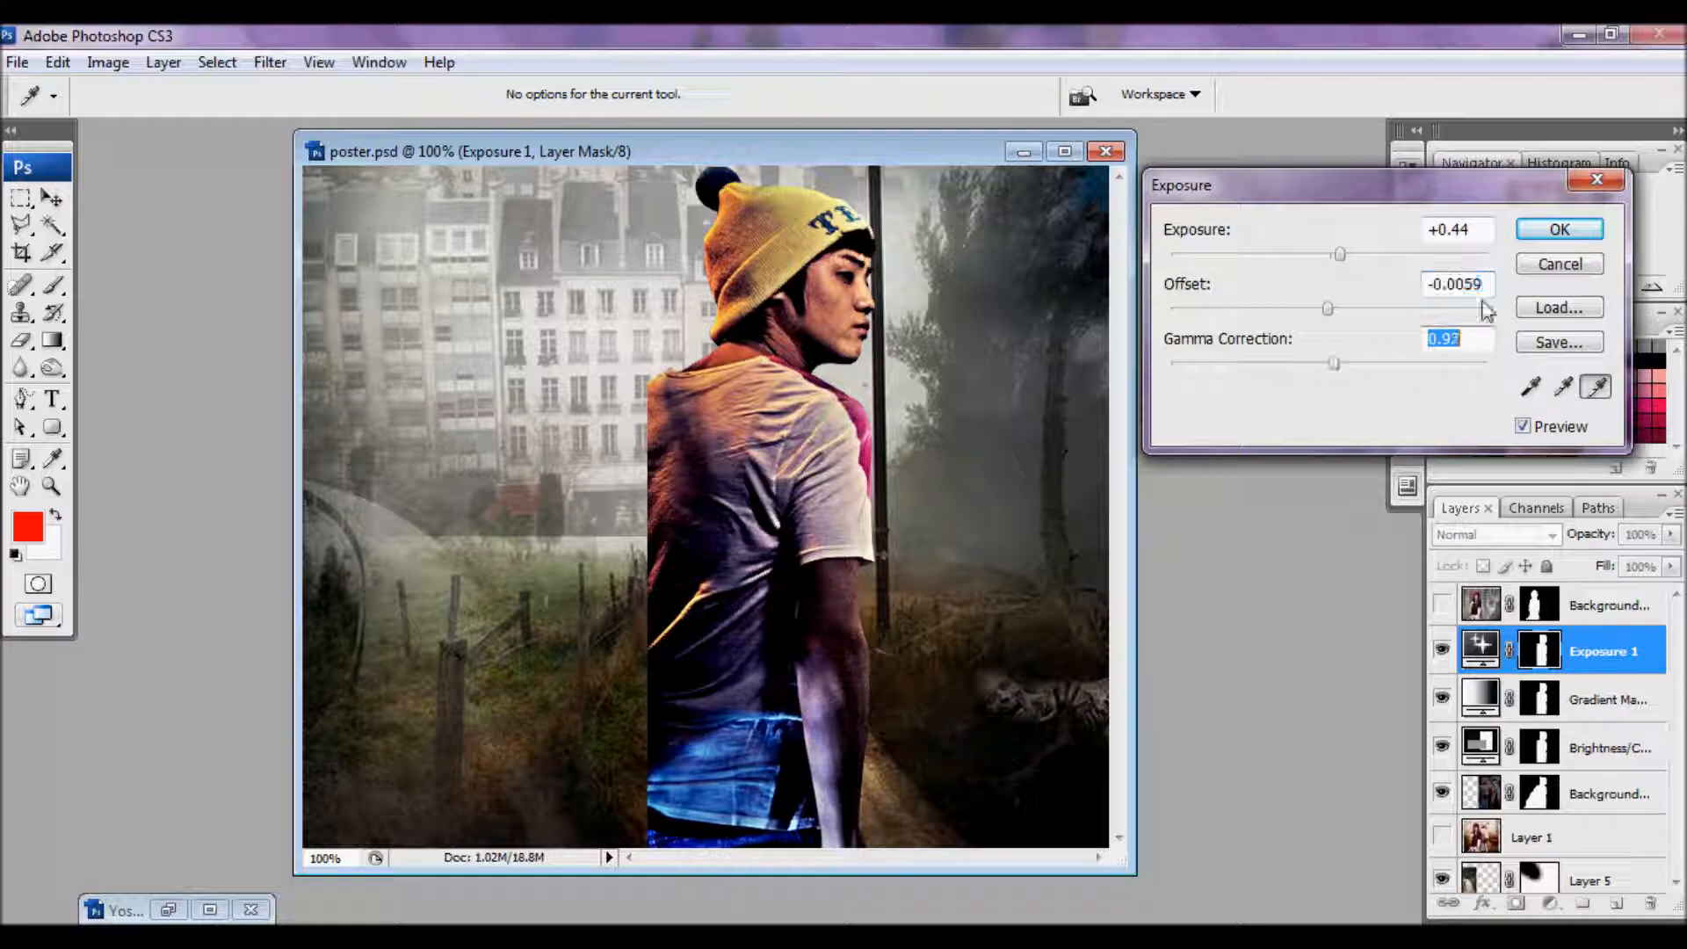
left_click(1555, 230)
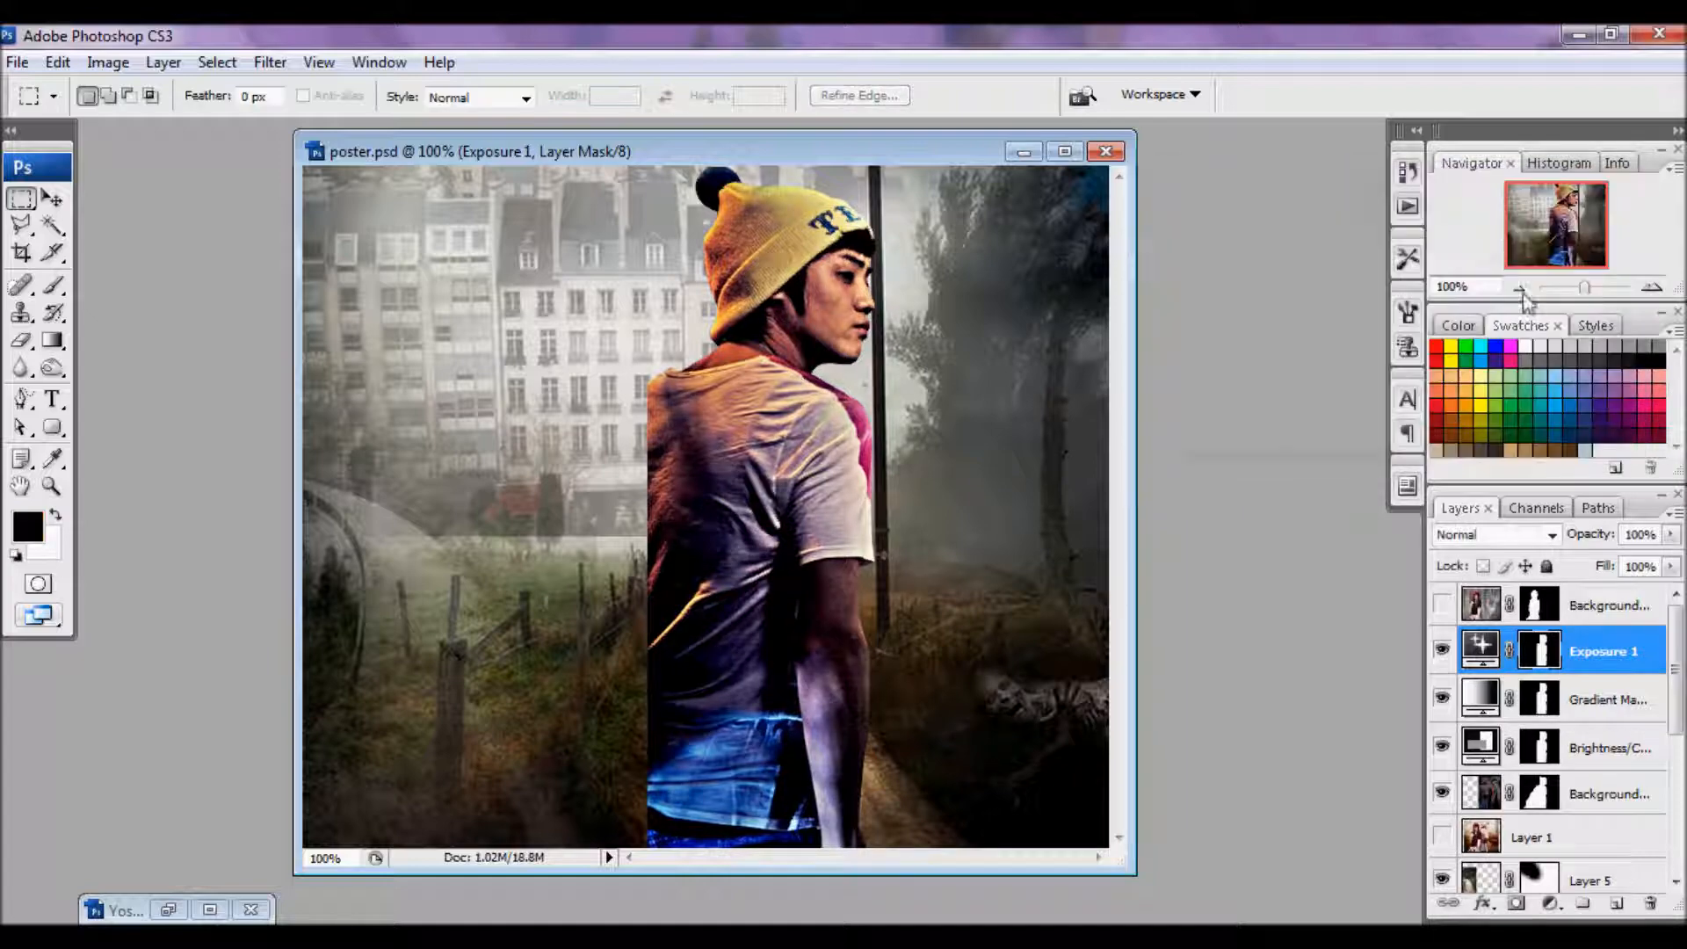
- Add a second Brightness/Contrast adjustment layer above Exposure 1 with brightness +45 and slightly raised contrast
left_click(1551, 905)
left_click(1538, 592)
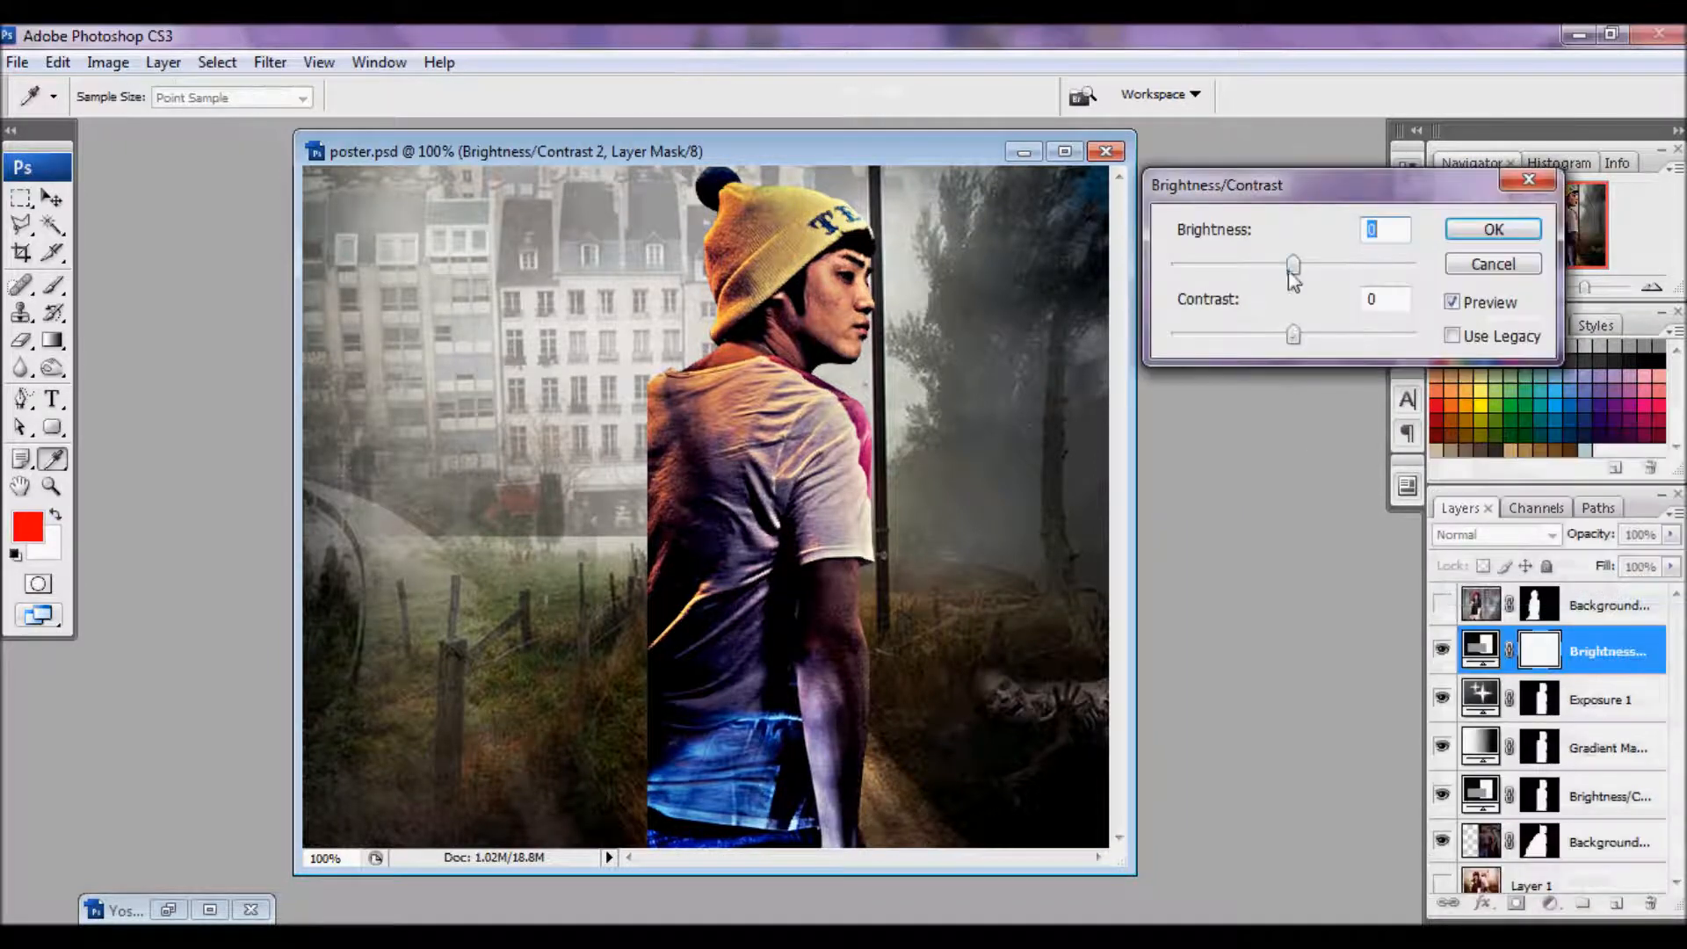
left_click_drag(1292, 265, 1336, 274)
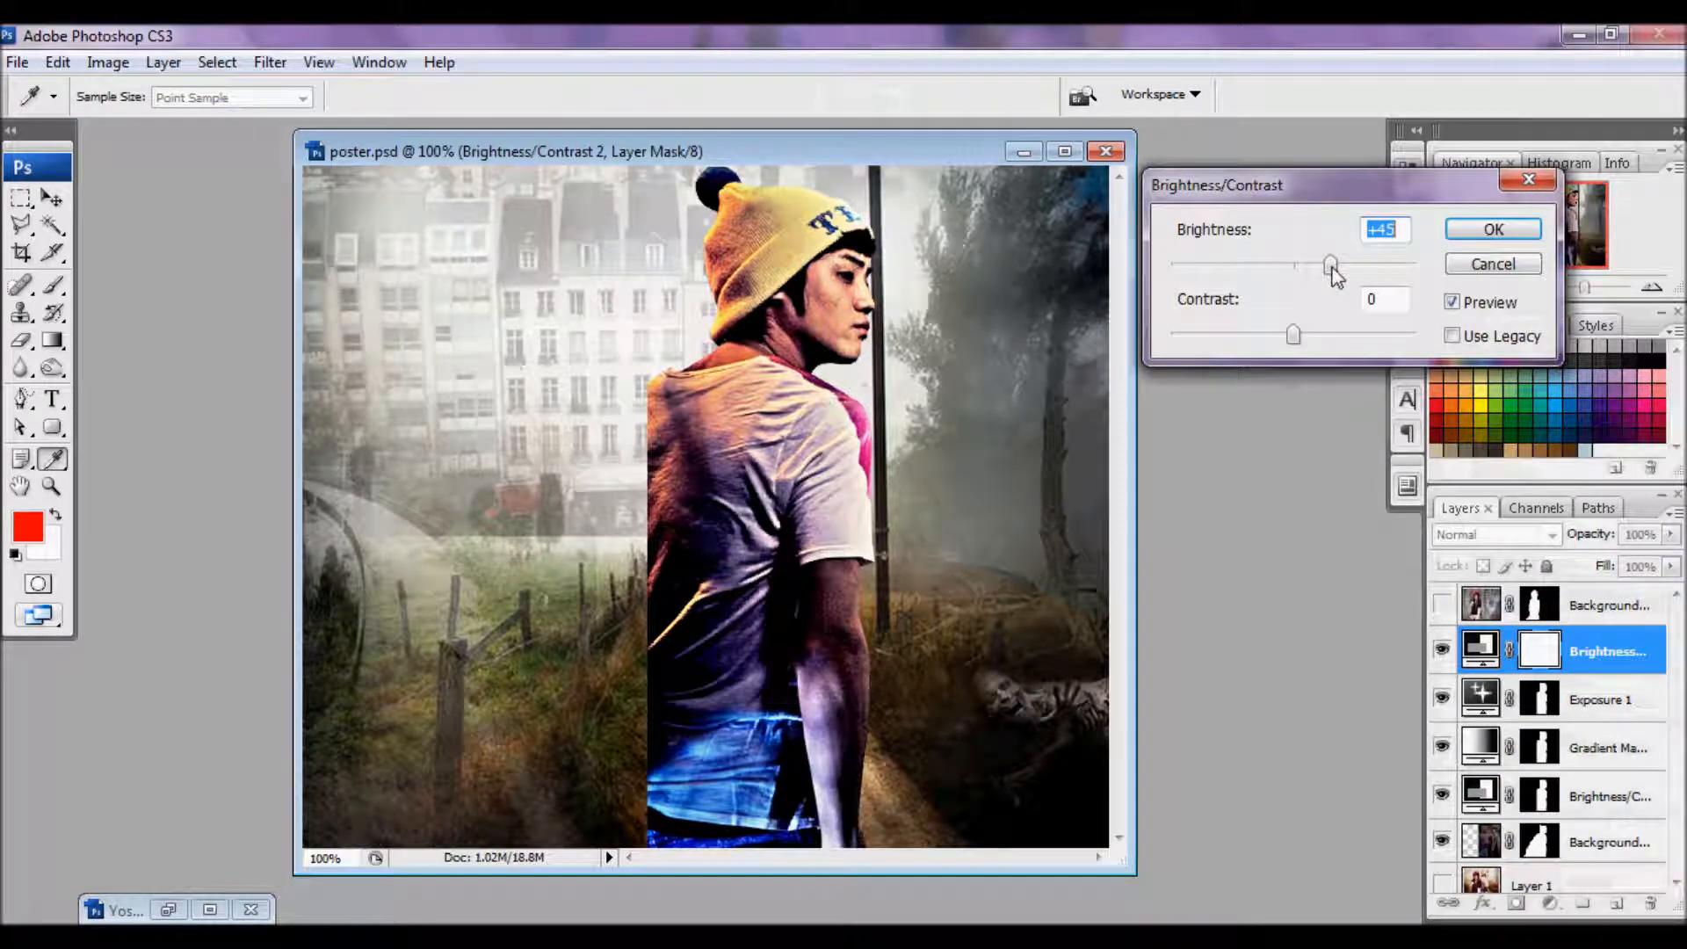
mouse_move(1292, 335)
left_mouse_down()
mouse_move(1121, 350)
mouse_move(1437, 335)
mouse_move(1322, 335)
mouse_move(1299, 351)
left_mouse_up()
left_click(1494, 230)
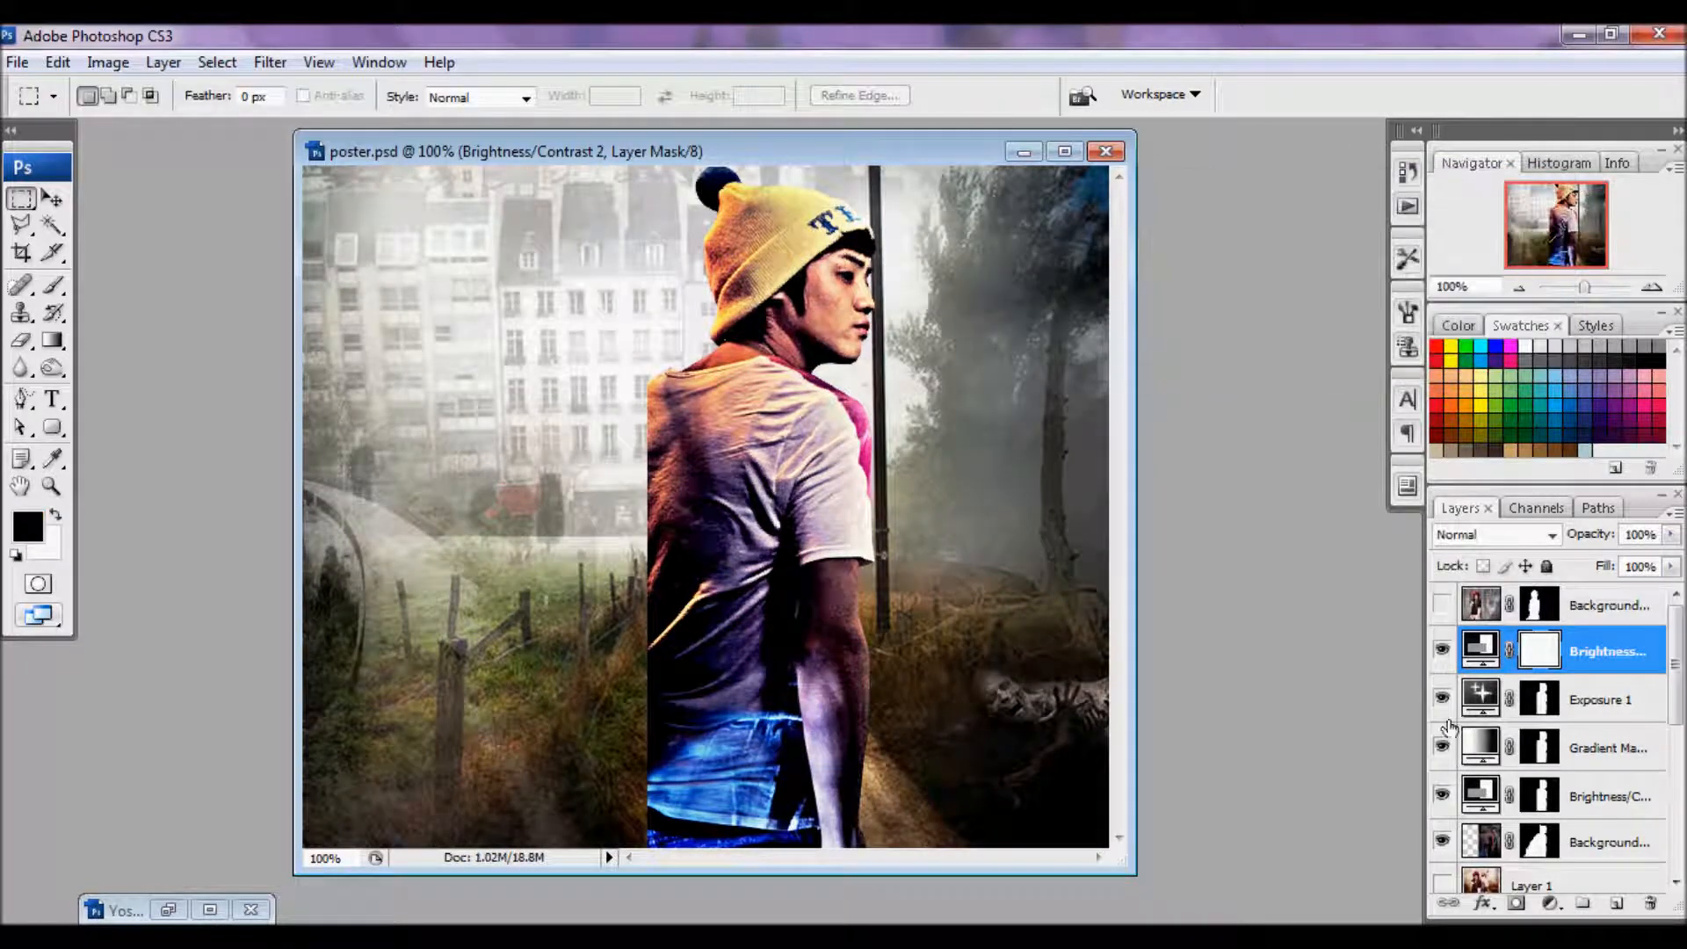
- Limit the new Brightness/Contrast layer to the boy by filling its mask outside his outline with black, deselect, and show the girl's layer
left_click(1533, 710, "ctrl")
left_click(217, 62)
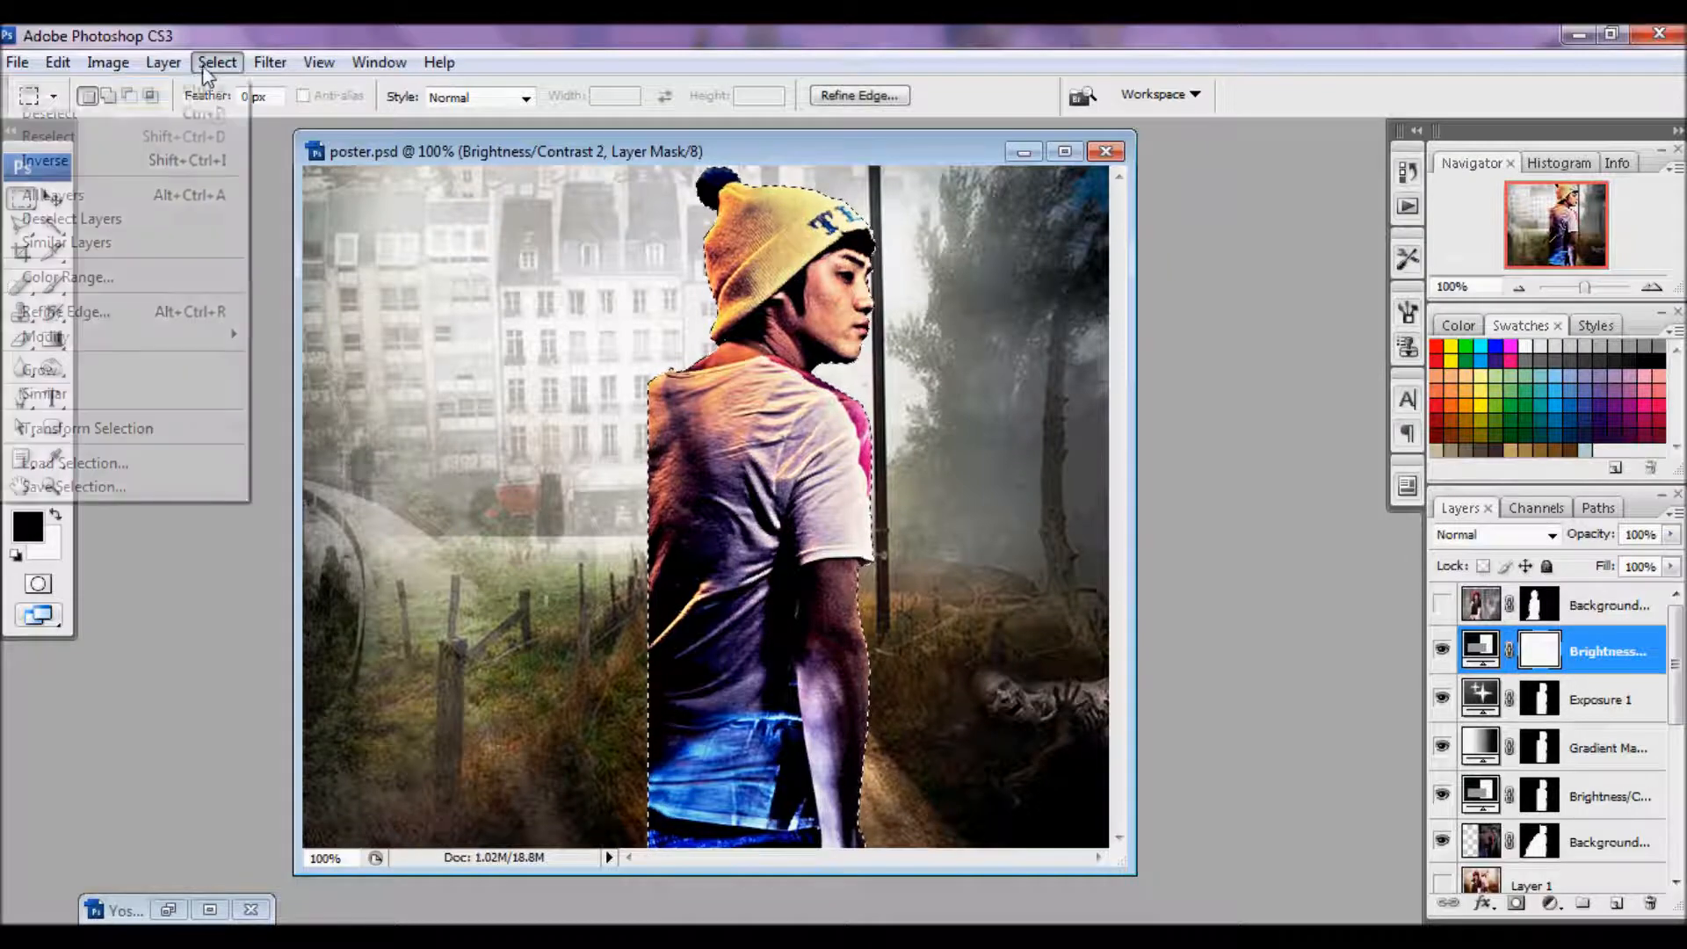
left_click(196, 160)
key("x")
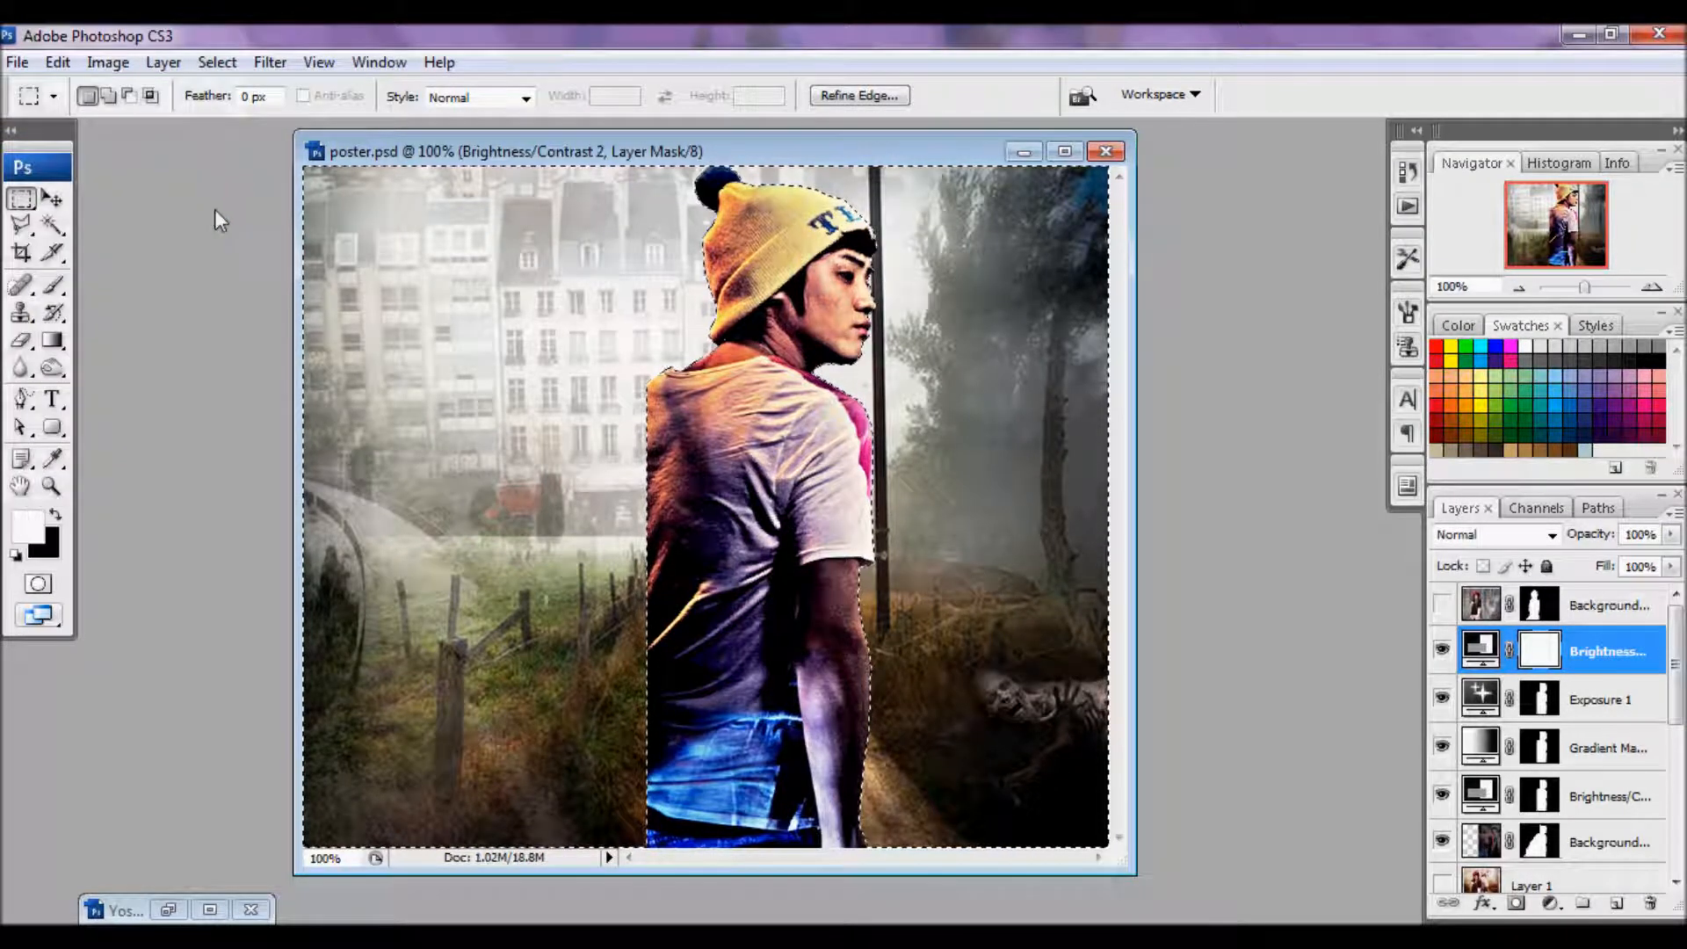
key("Delete")
key("ctrl+d")
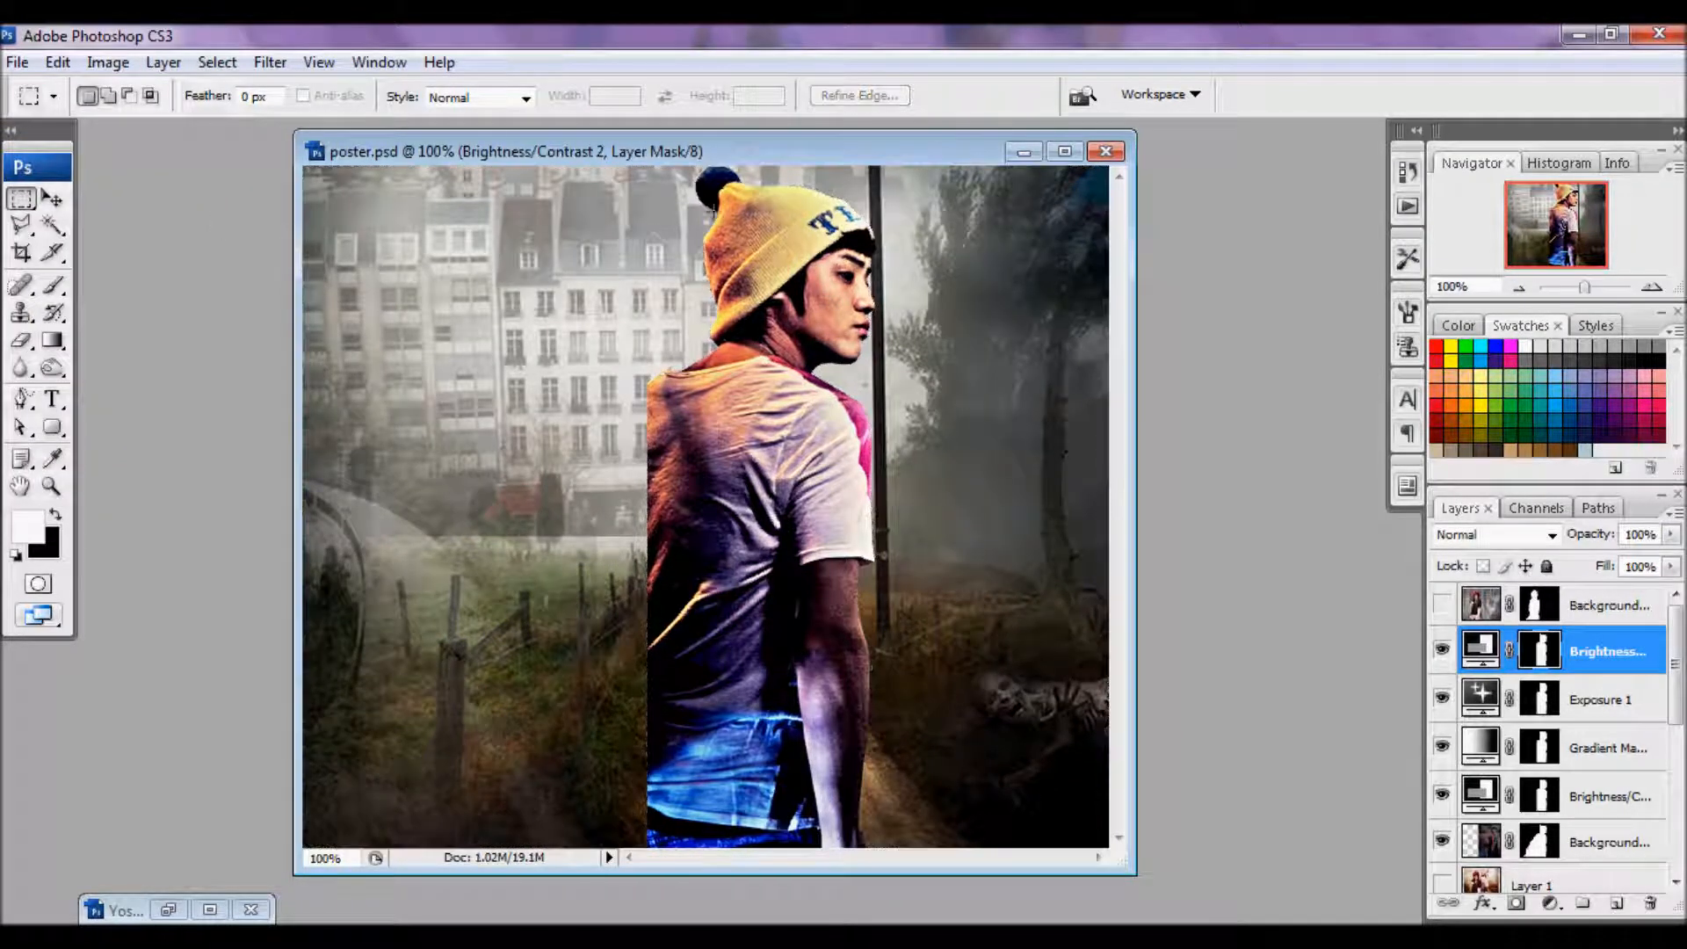
left_click(1442, 603)
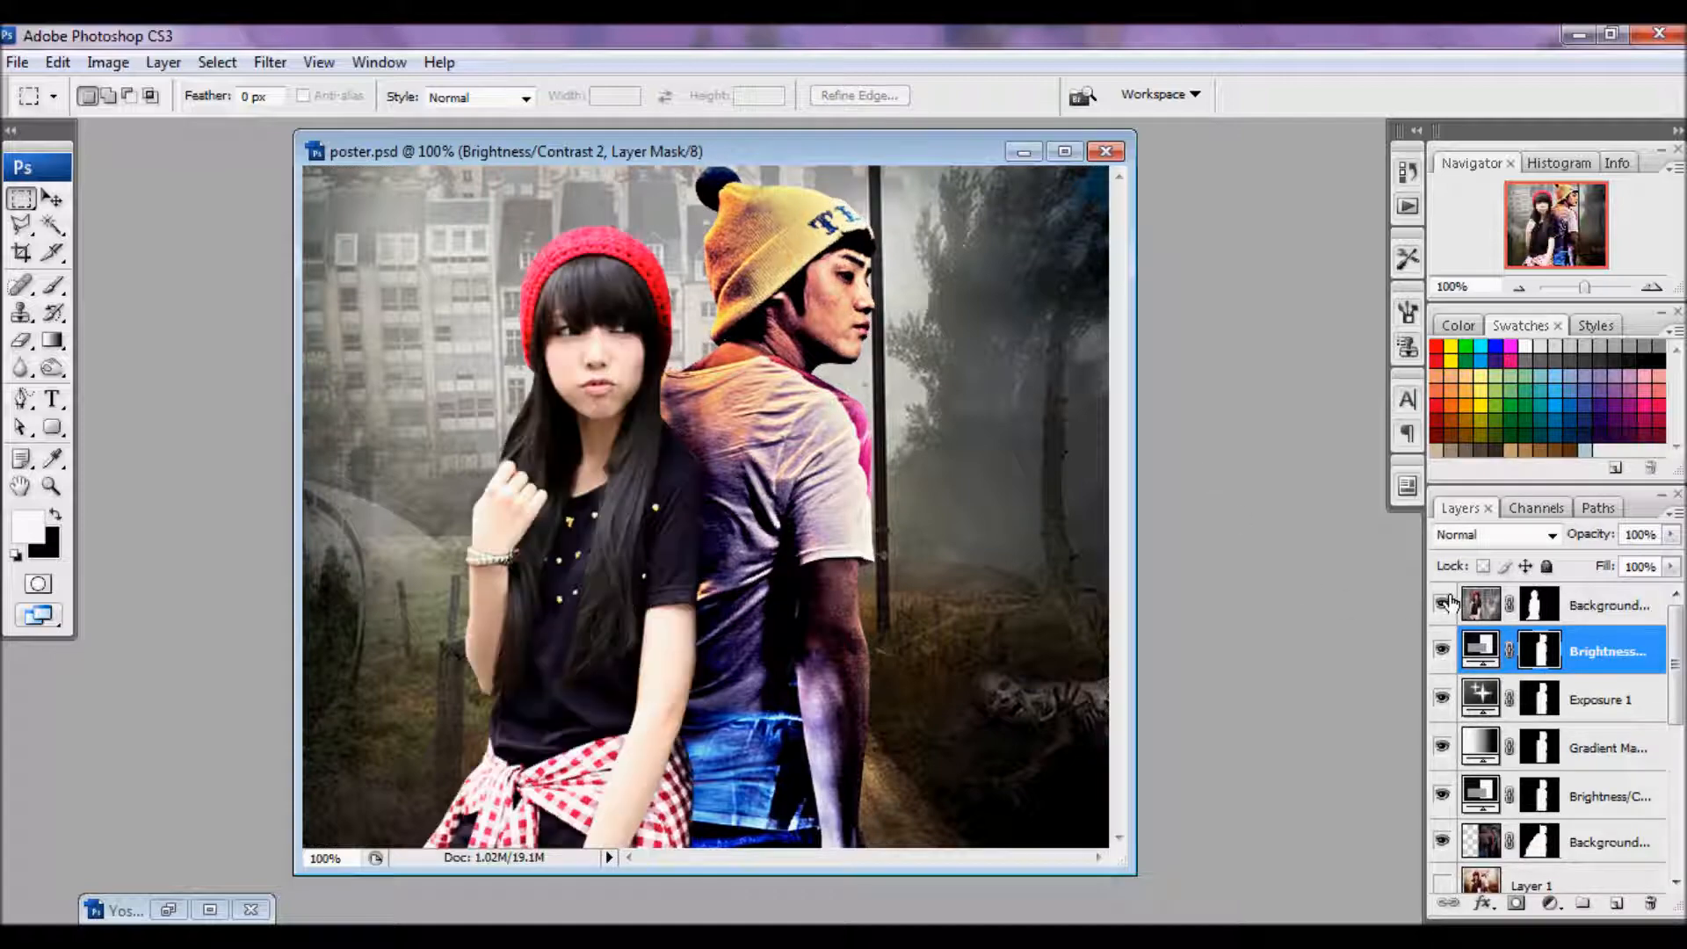
- Show the boy, Layer 5 shadow and girl layers in Yoseob Fic.psd to examine the shading between them, and return to poster.psd
left_click(169, 909)
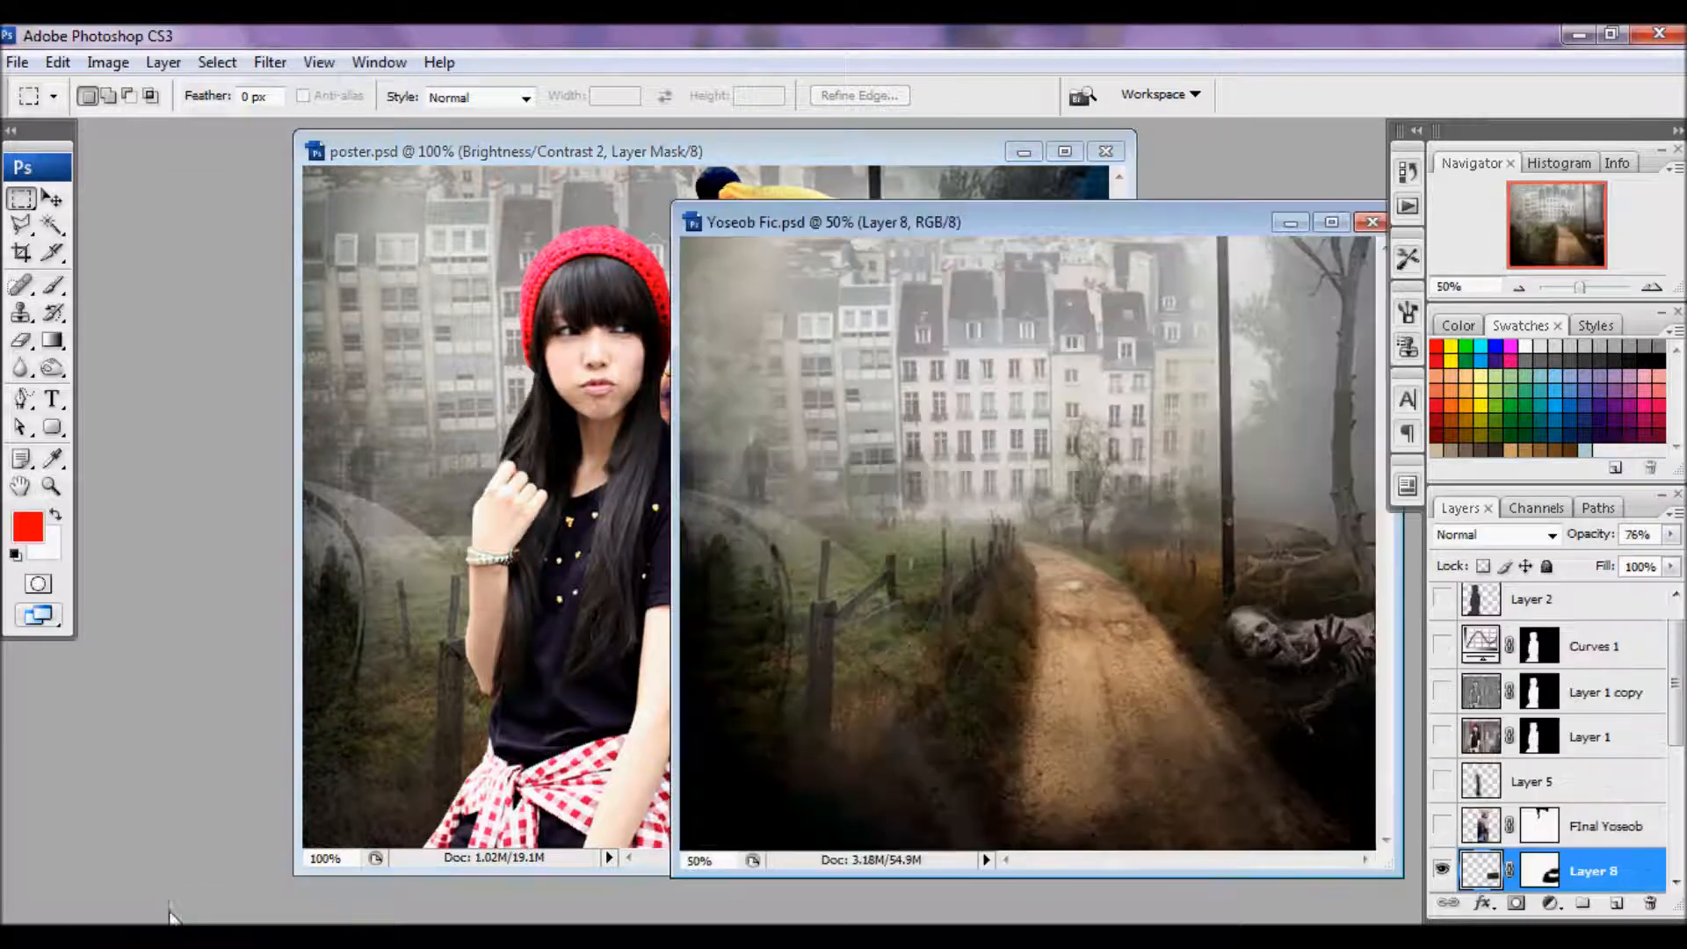
left_click_drag(1442, 867, 1439, 749)
left_click(1441, 738)
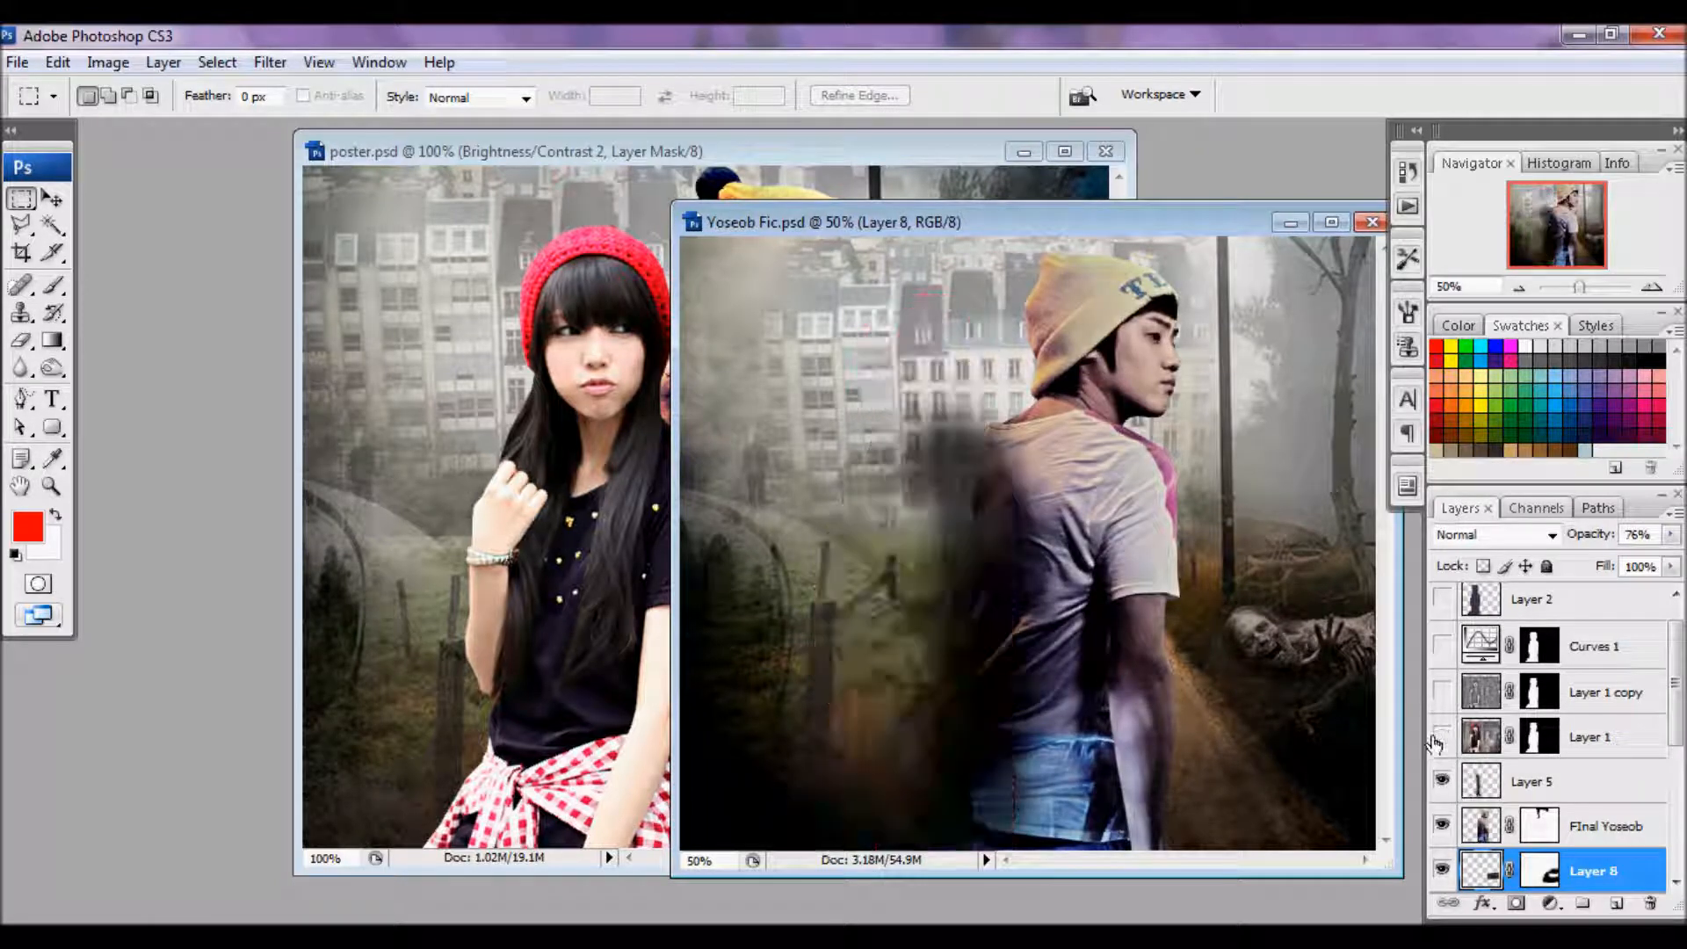
left_click(1482, 796)
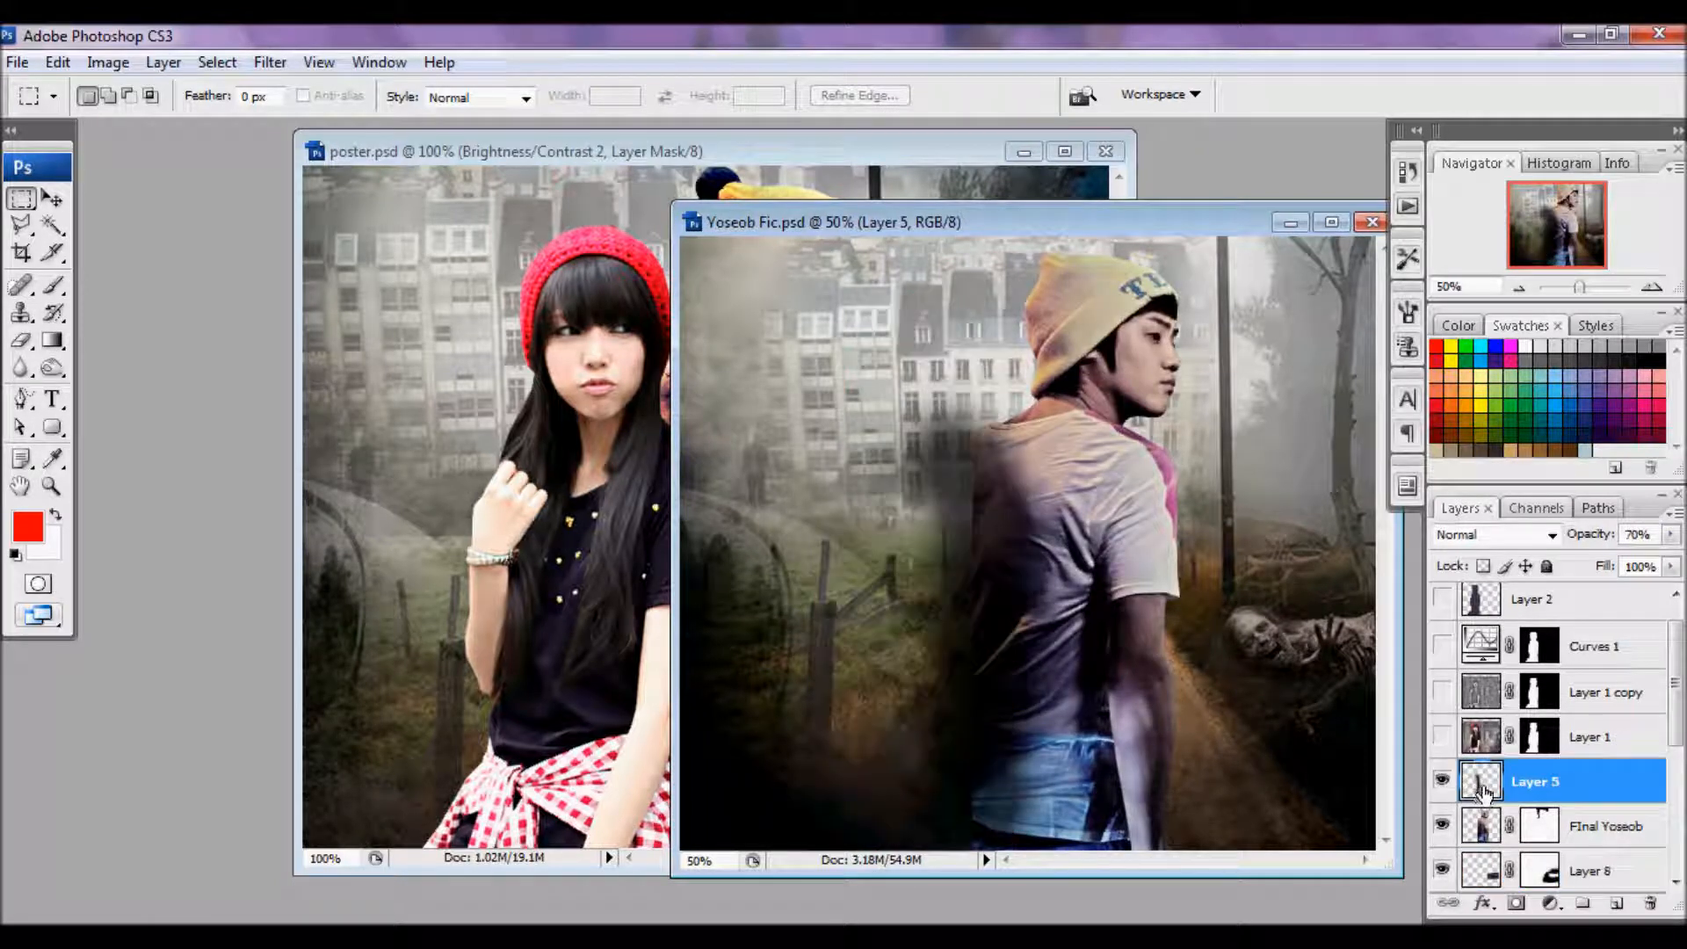
left_click(1444, 736)
left_click(1444, 737)
left_click(615, 151)
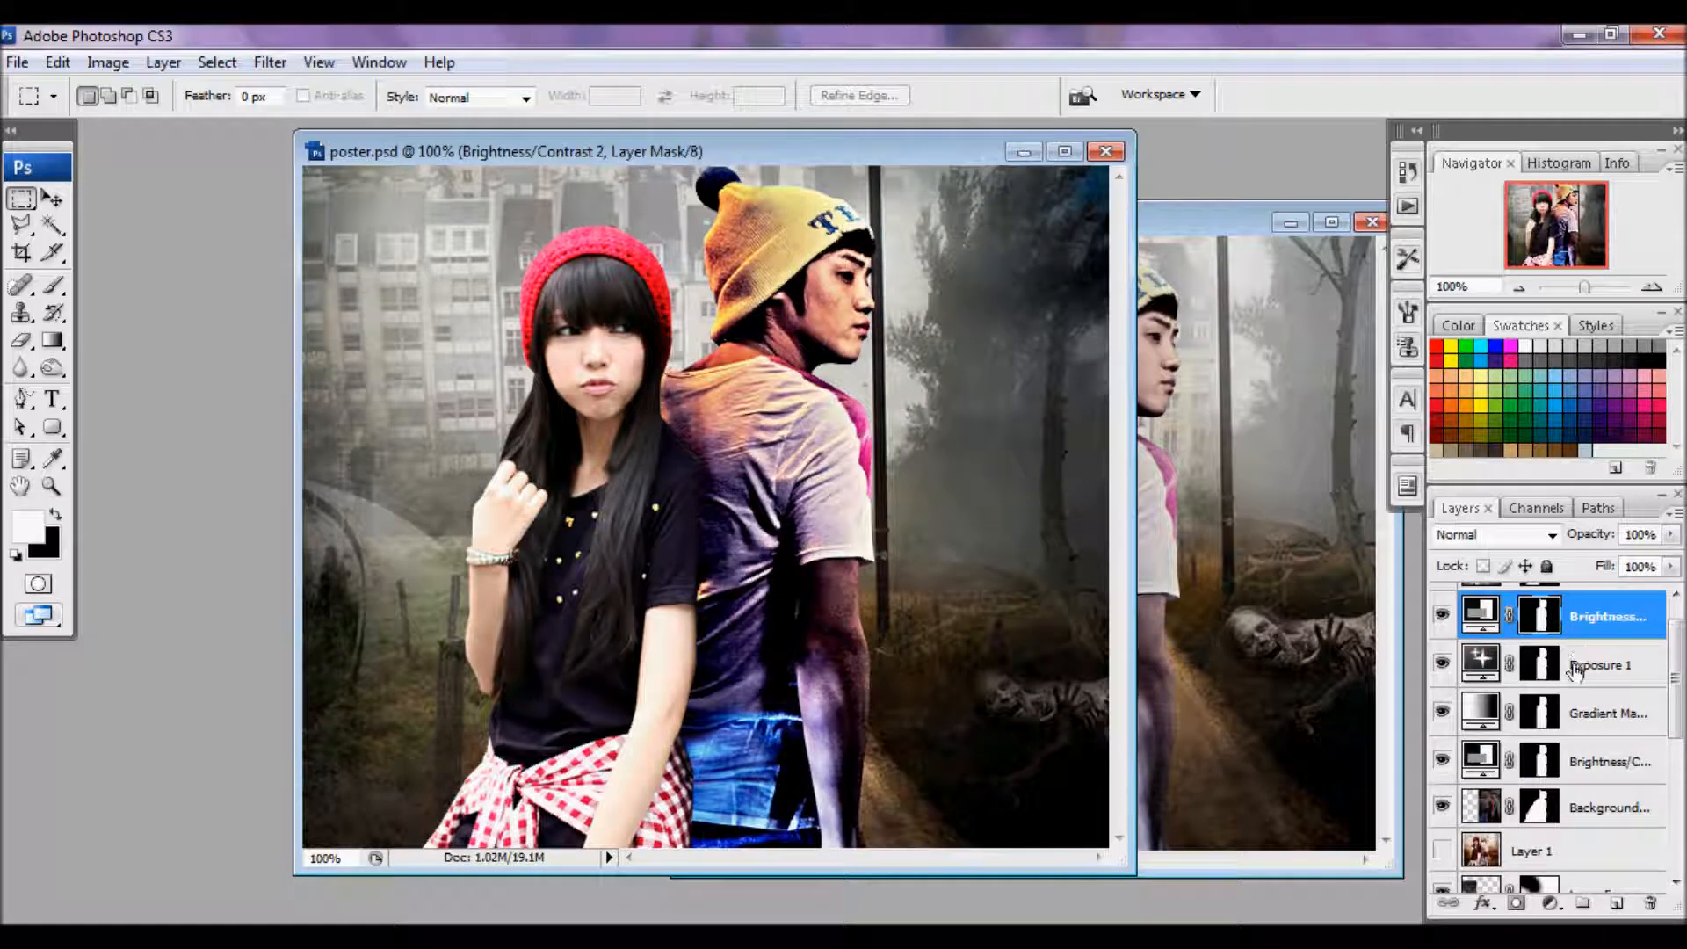
scroll(1568, 657, "up", 1)
left_click(1581, 615)
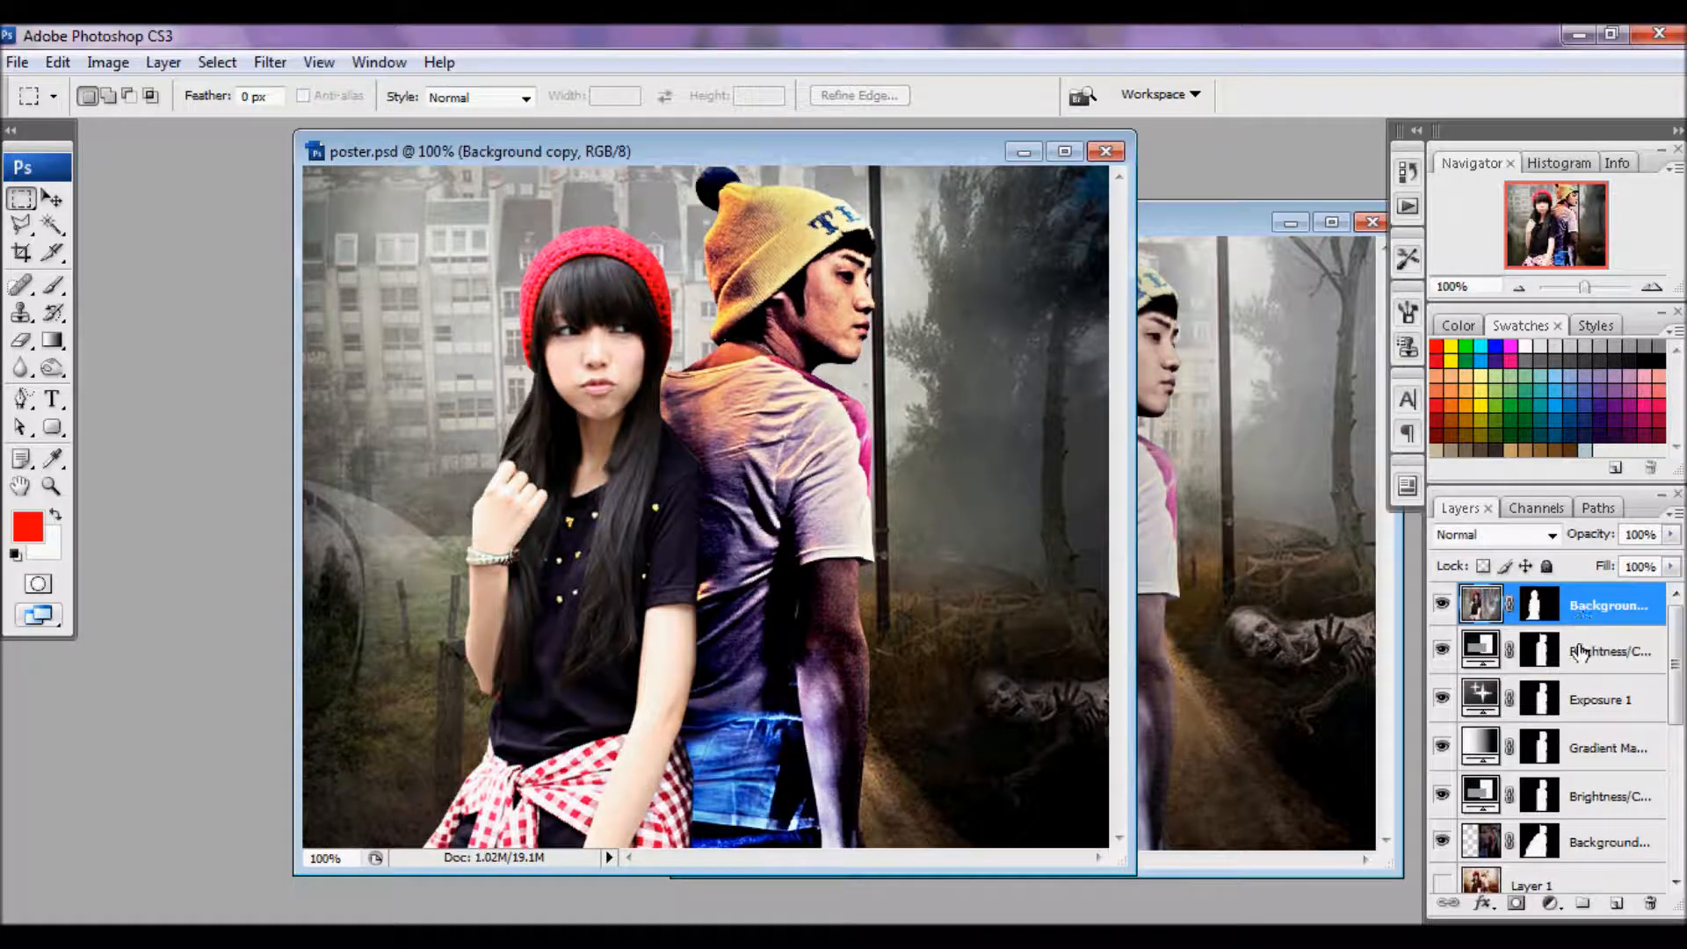
left_click(1579, 651)
left_click(1599, 844, "shift")
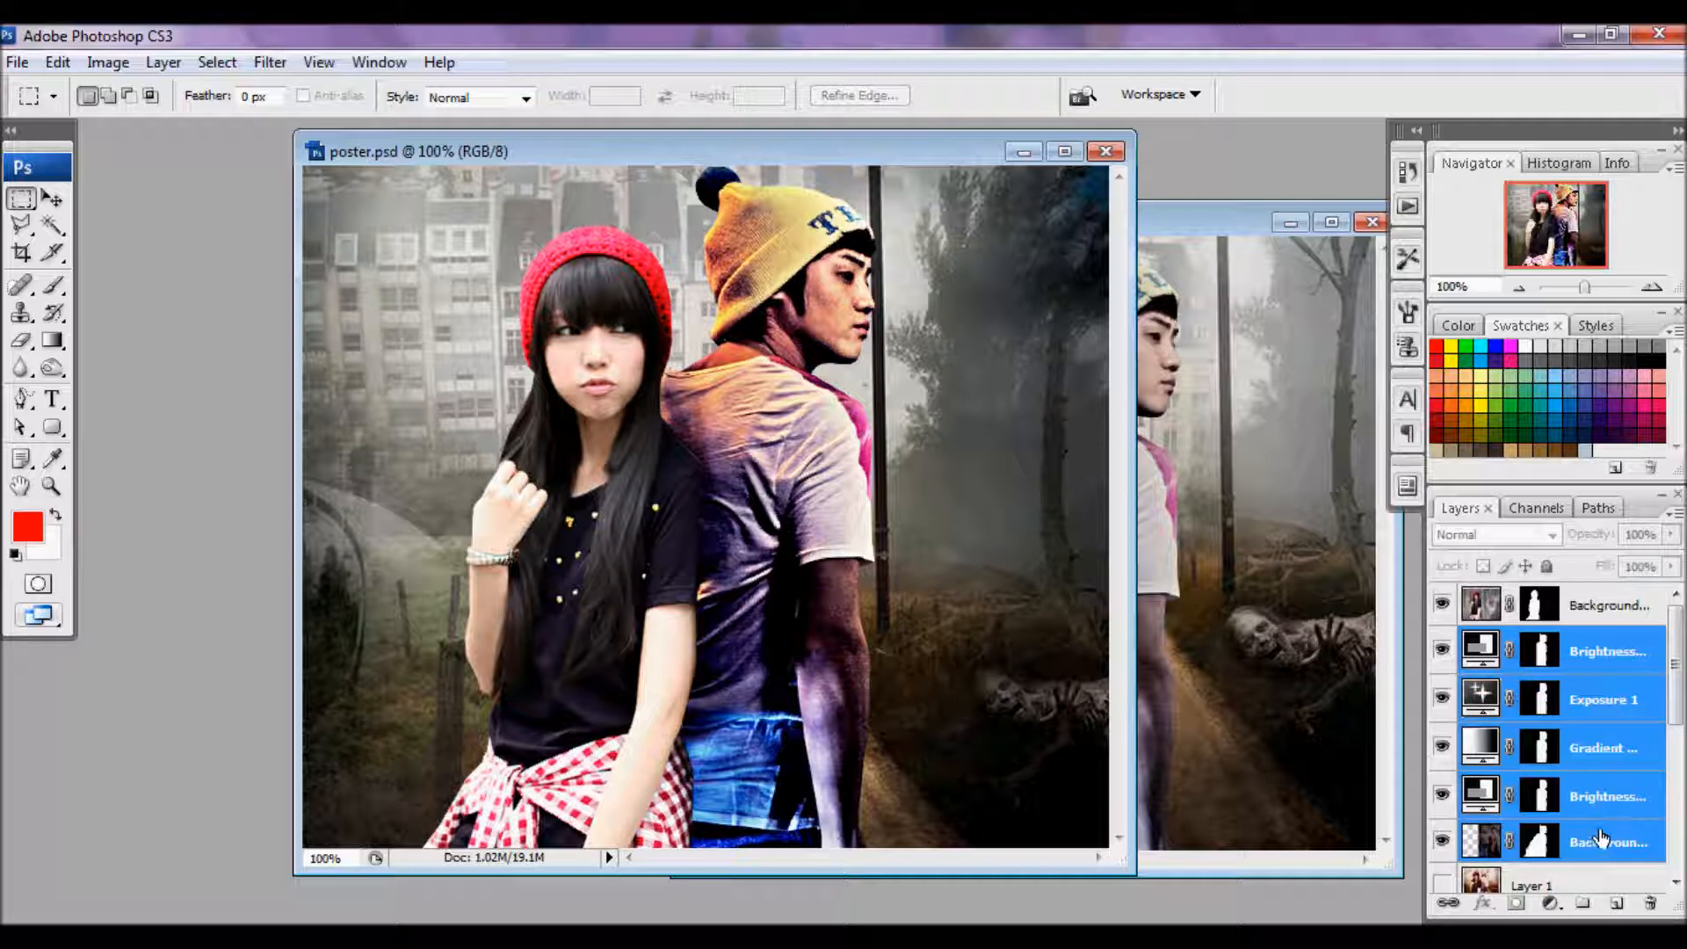
key("ctrl+g")
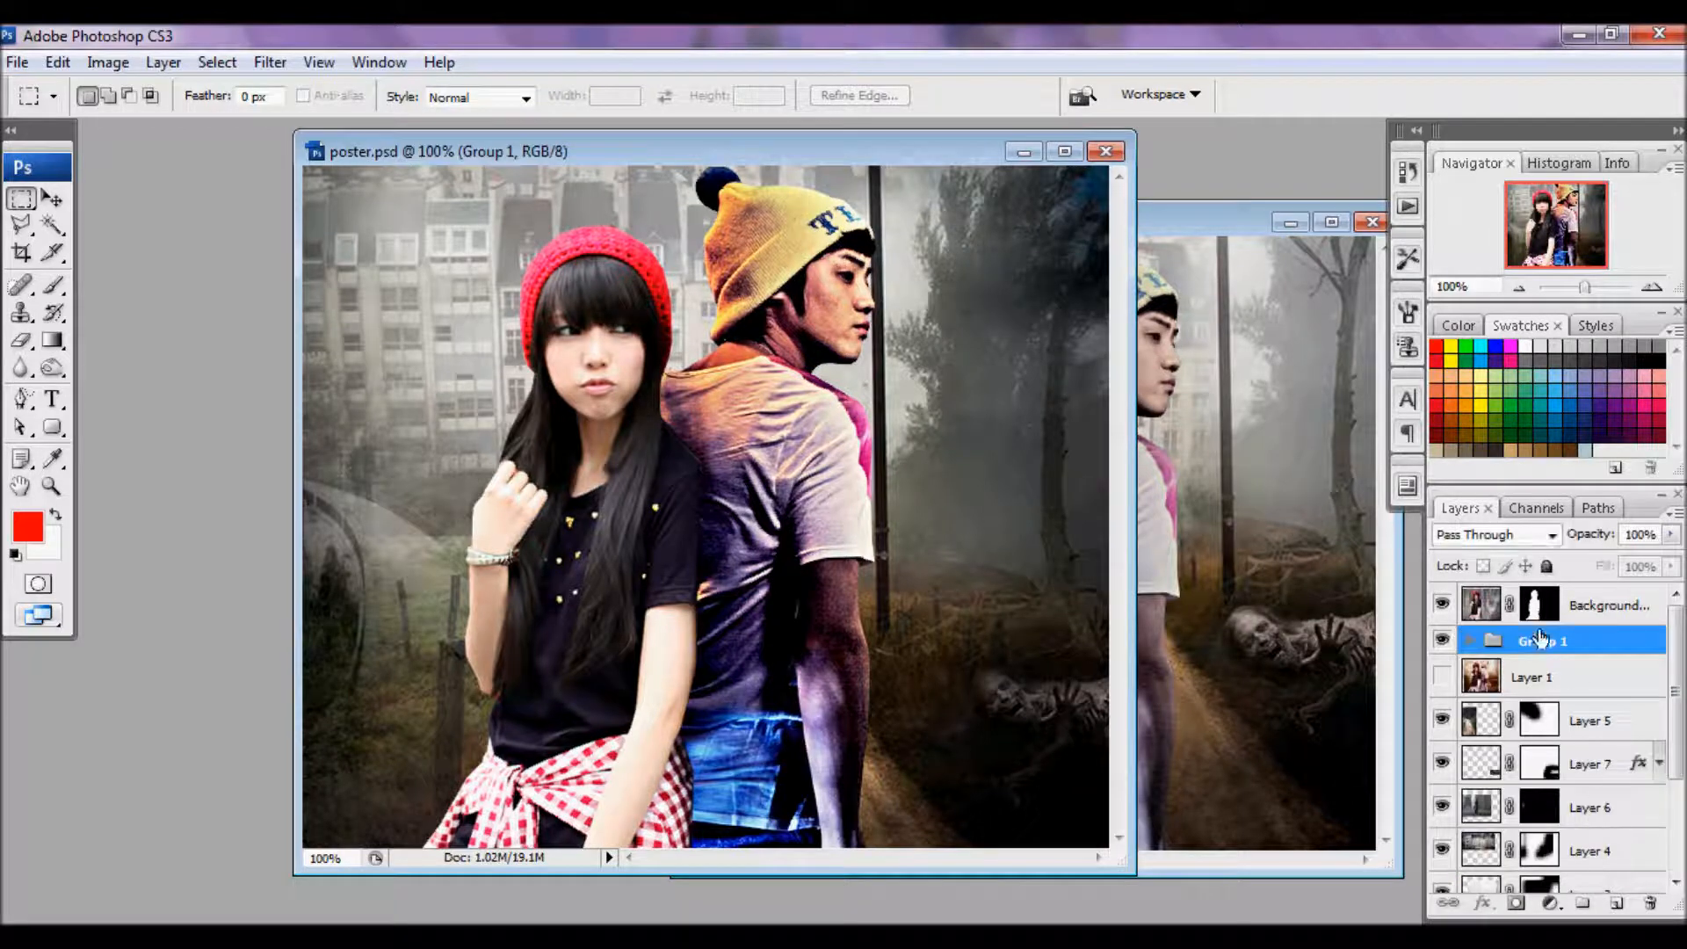
key("ctrl+z")
left_click(1560, 850)
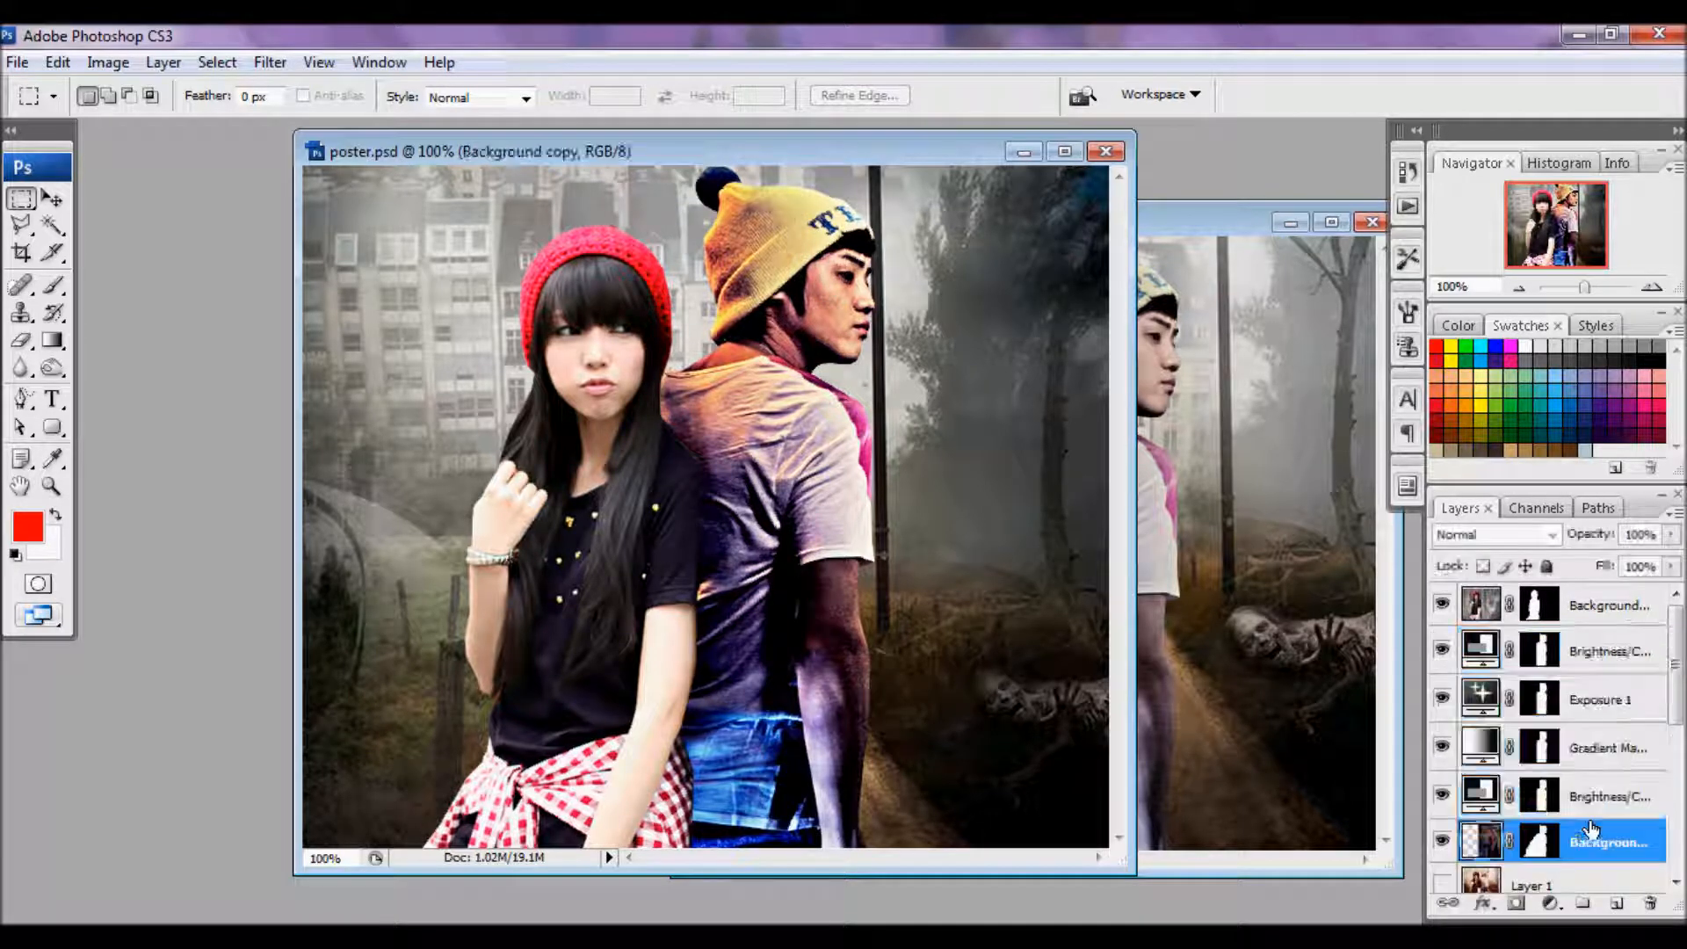
- Group the boy's four adjustment layers, from the lower Brightness/Contrast up to the upper one, leaving out his image layer
left_click(1601, 795)
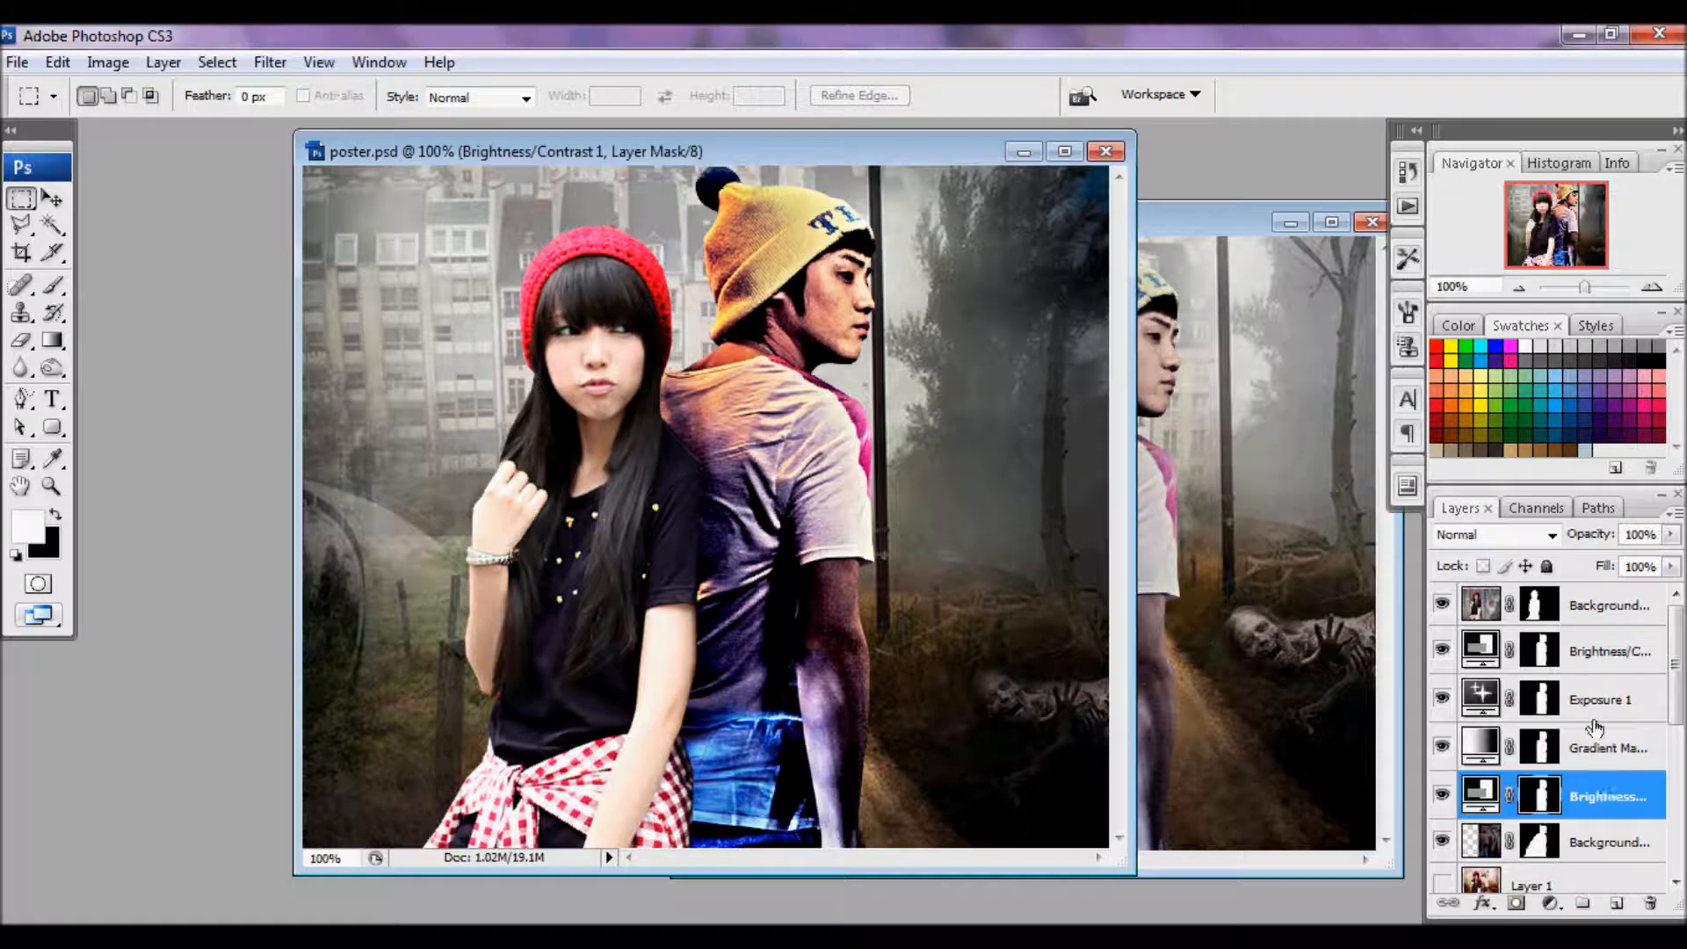
left_click(1592, 655, "shift")
key("ctrl+g")
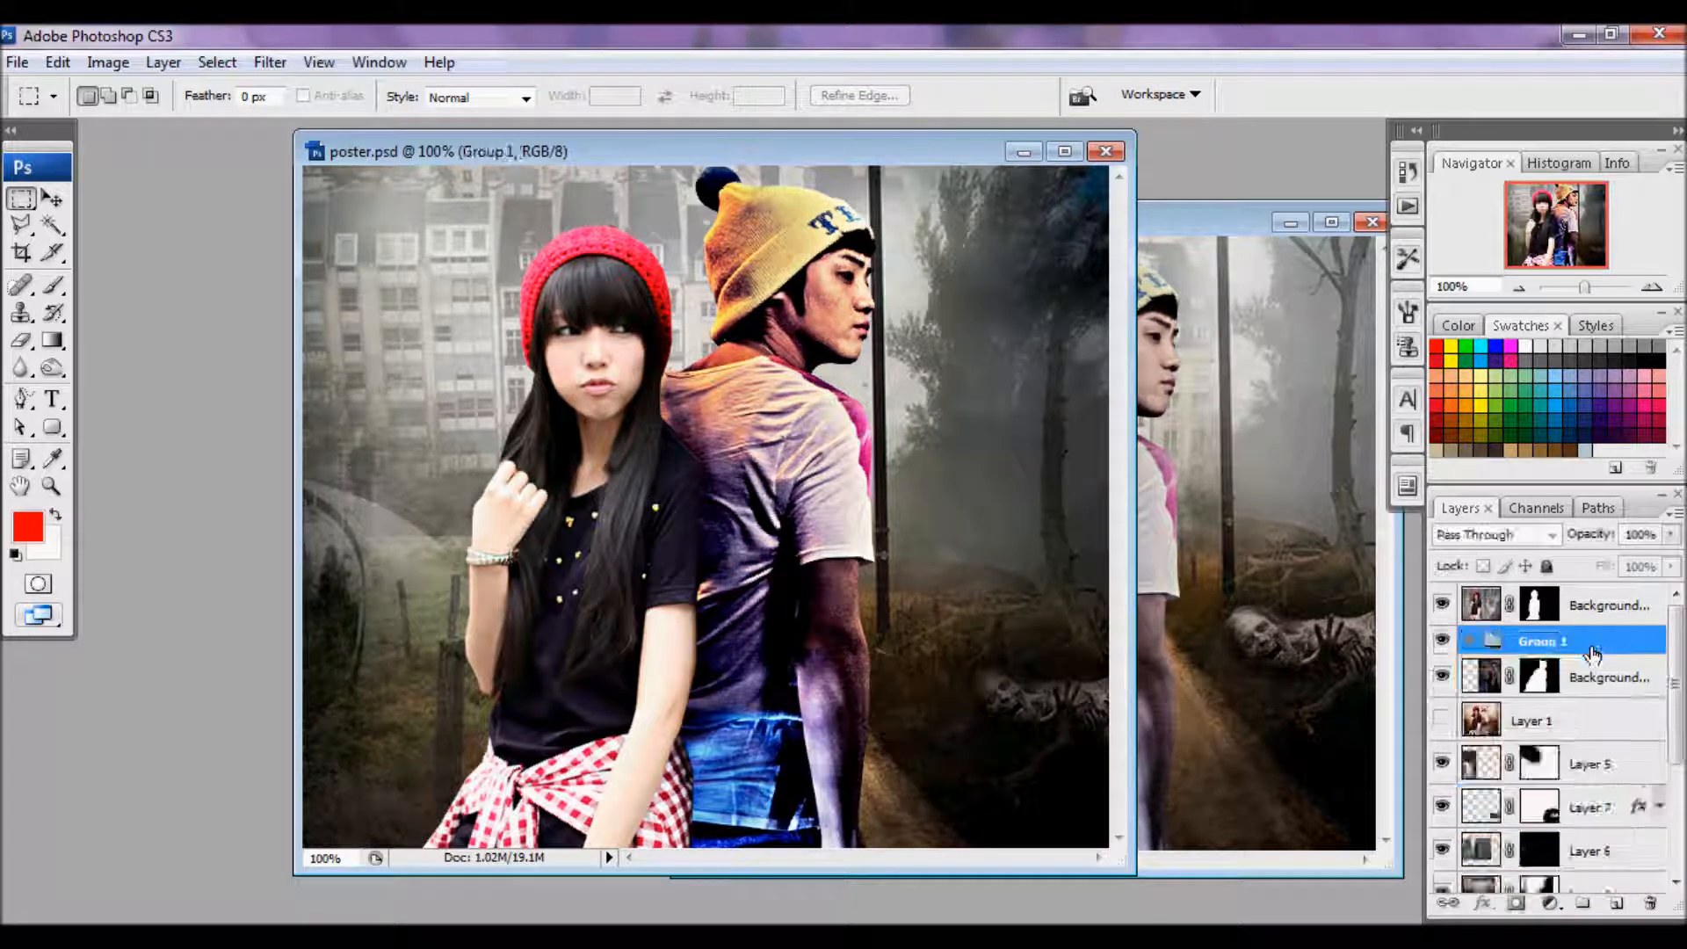
- Add a new empty layer directly above the adjustment group and switch to the Brush tool
left_click(1593, 615)
left_click(1592, 643)
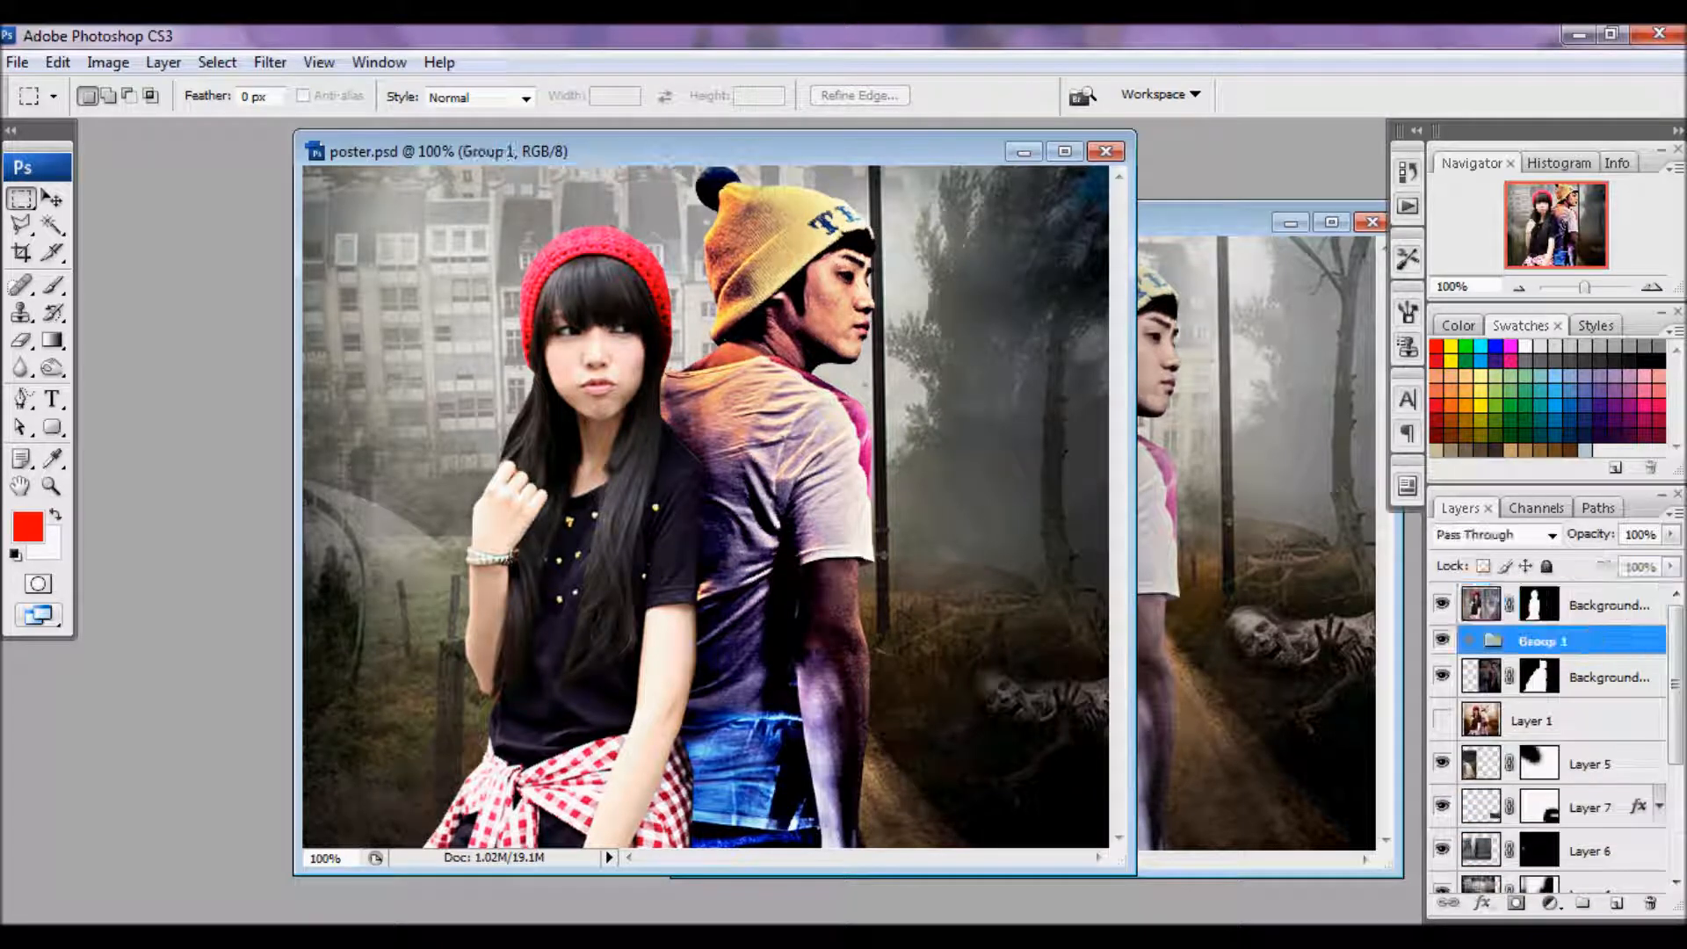
left_click(1619, 901)
left_click(52, 285)
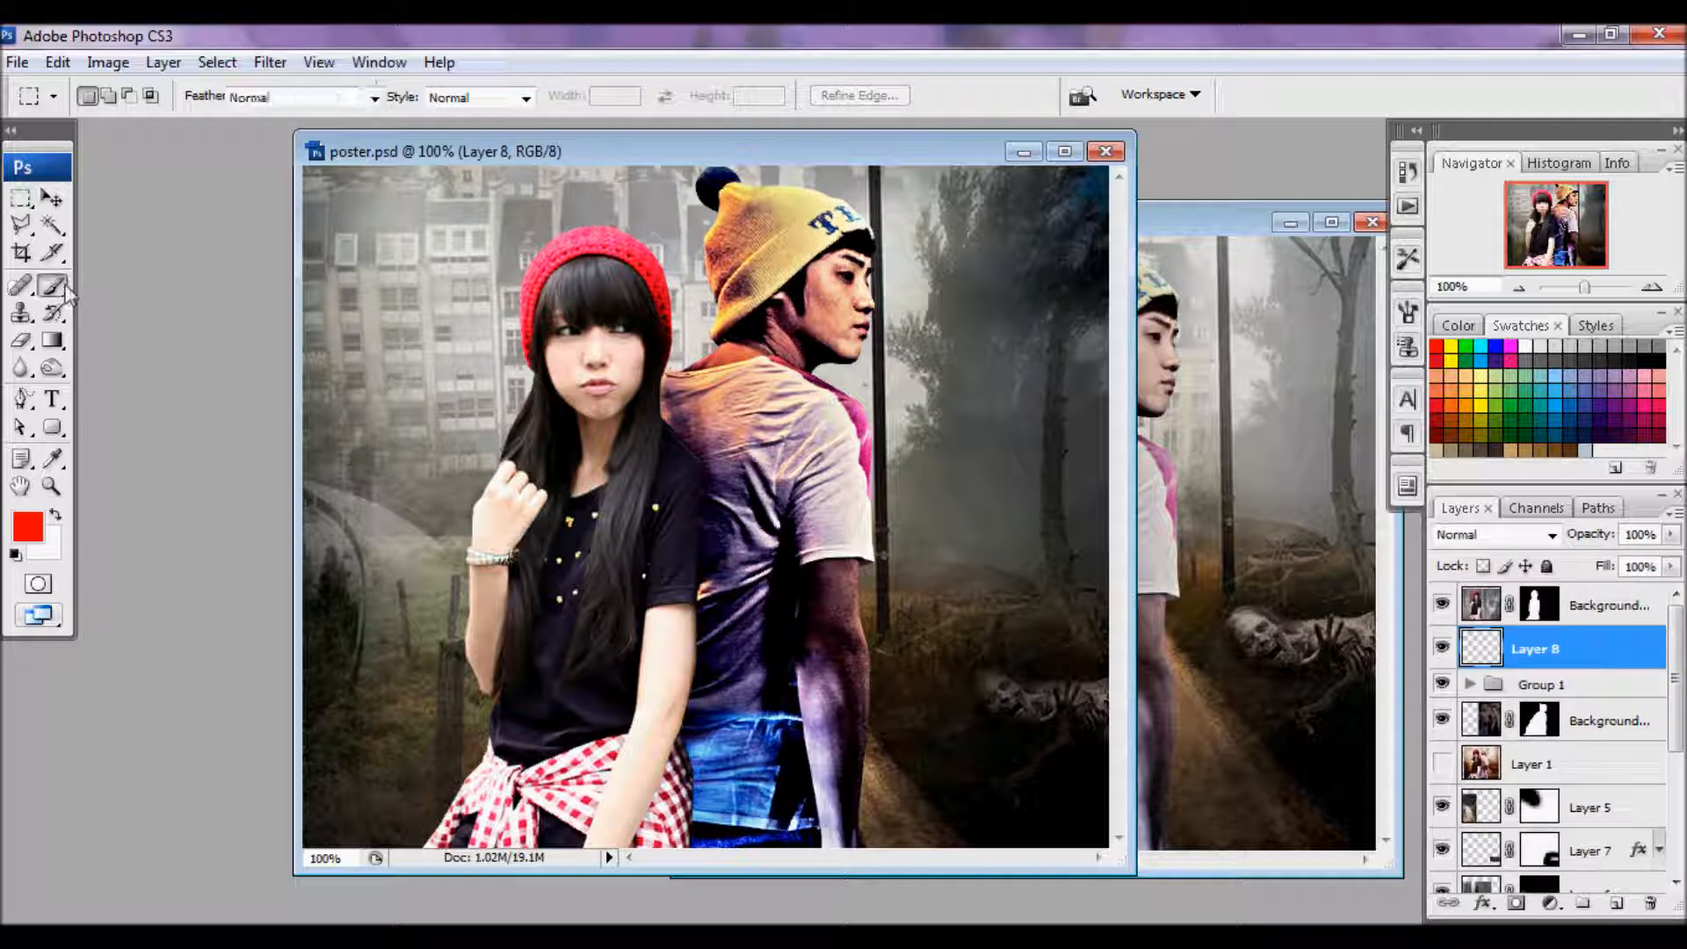
- Try a grey brush stroke down the boy's back beside the girl, undo it, and set the foreground colour to black
left_click(1666, 348)
left_click_drag(674, 494, 654, 752)
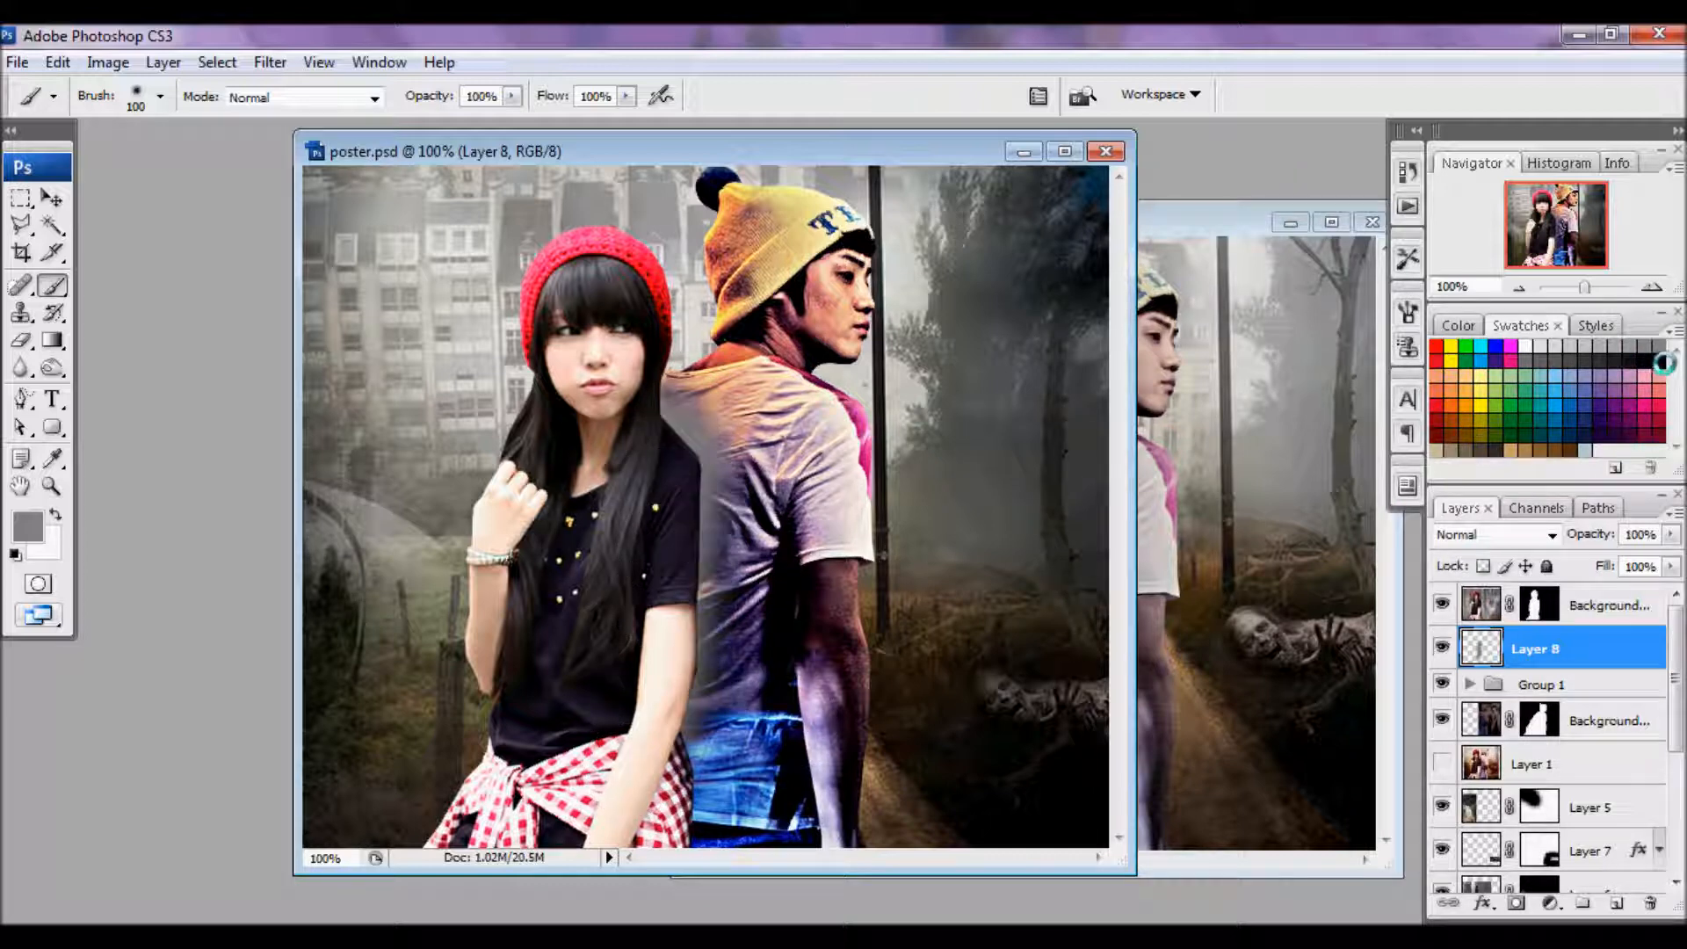
left_click(1655, 360)
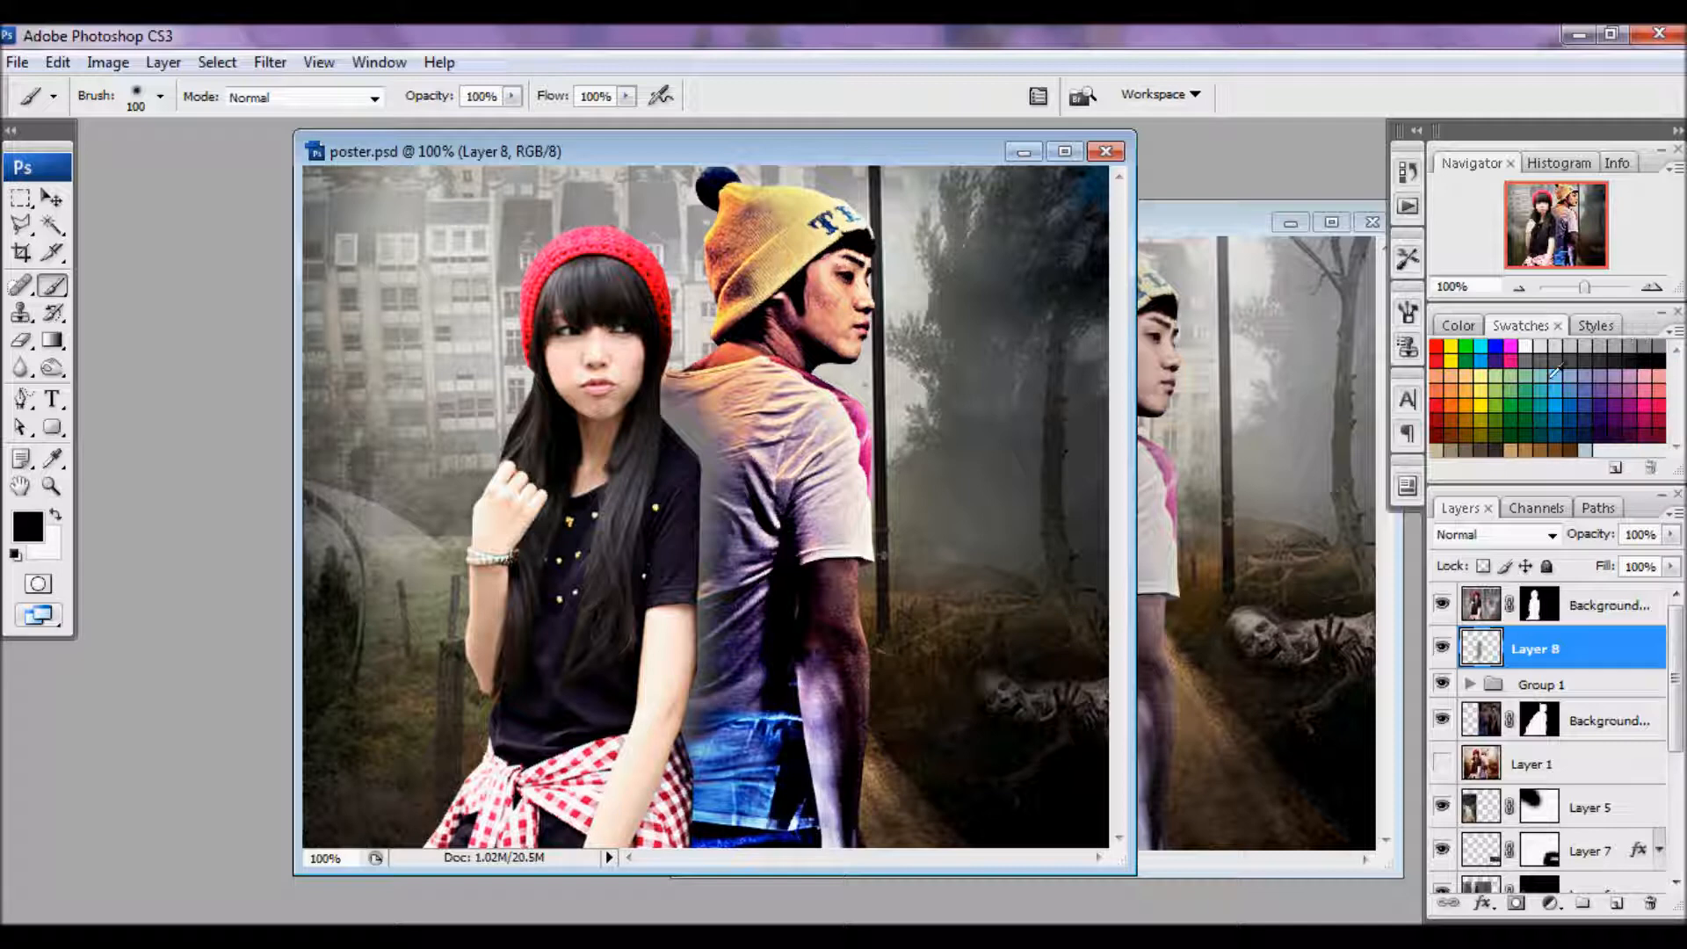
key("ctrl+z")
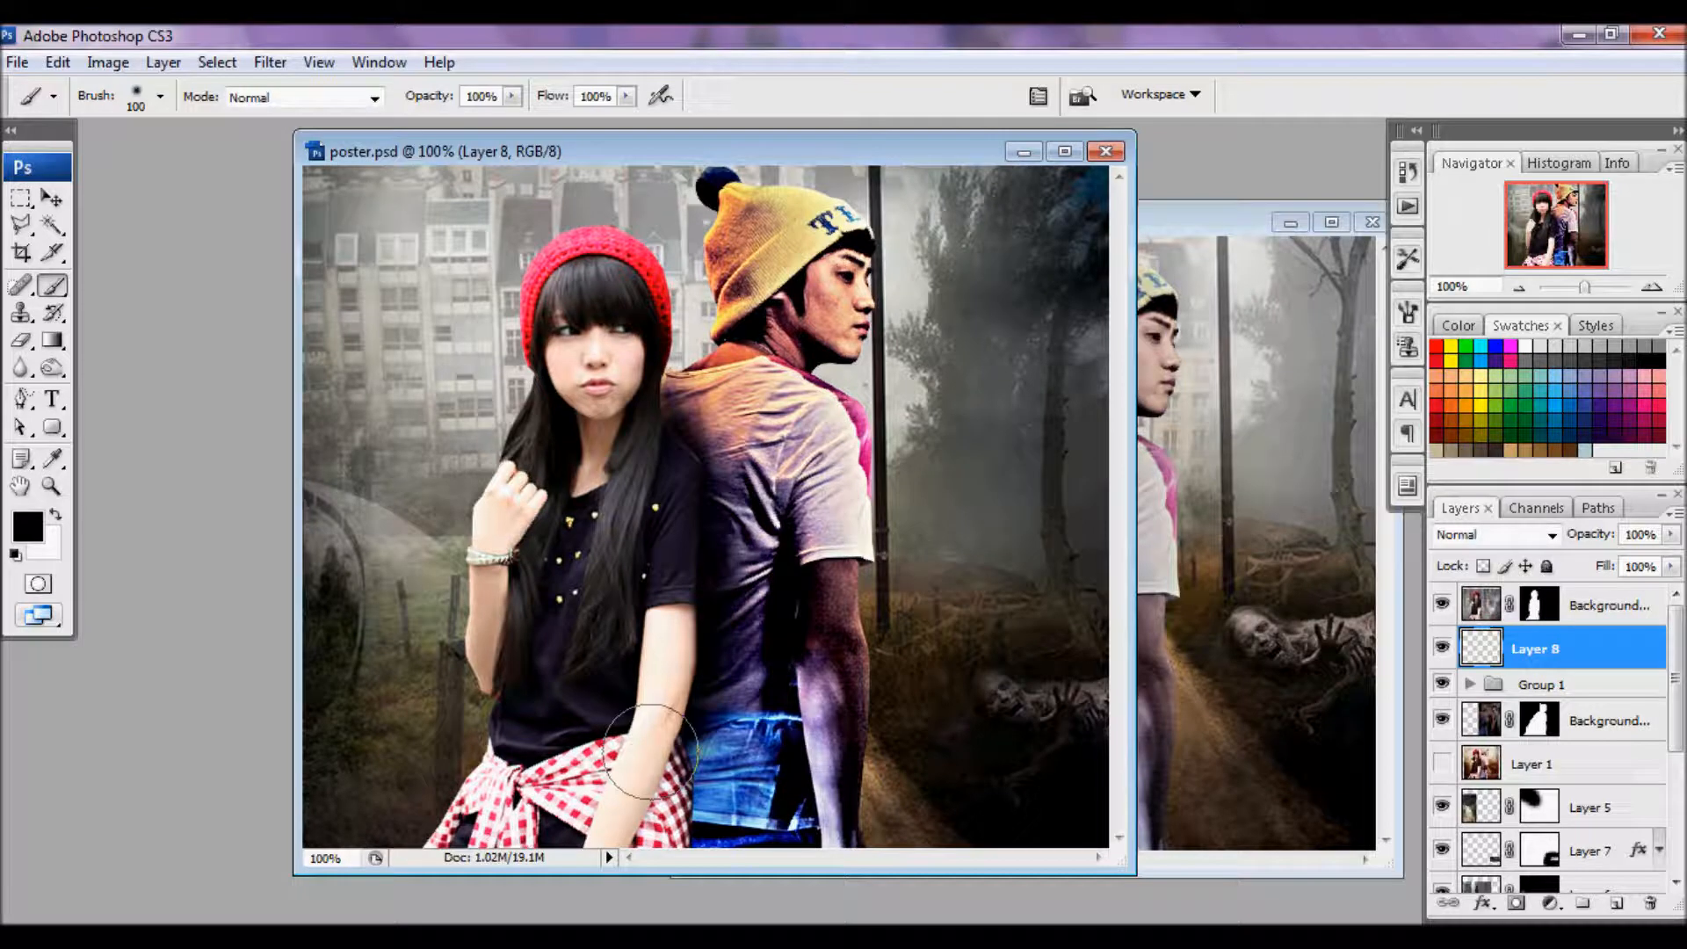
- Paint a soft black shadow down the boy's back beside the girl with the 100 px brush and set the layer's opacity to 75%
mouse_move(657, 839)
left_mouse_down()
mouse_move(662, 783)
mouse_move(638, 817)
left_mouse_up()
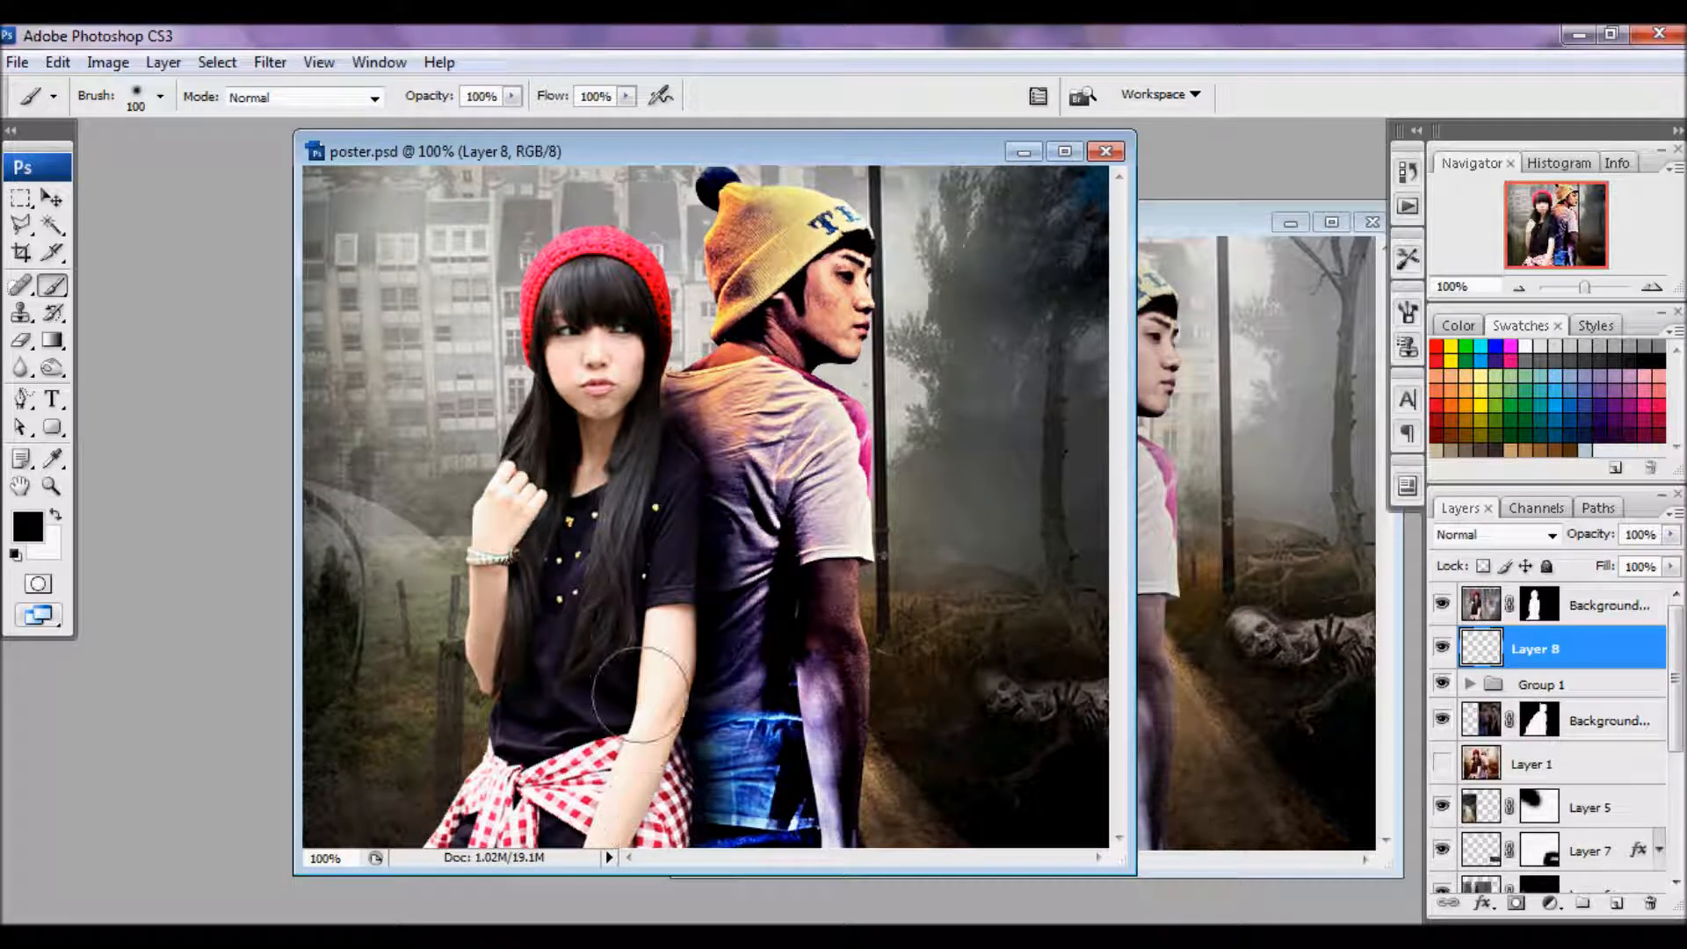
mouse_move(629, 446)
left_mouse_down()
mouse_move(674, 748)
mouse_move(652, 853)
left_mouse_up()
left_click_drag(1670, 534, 1648, 572)
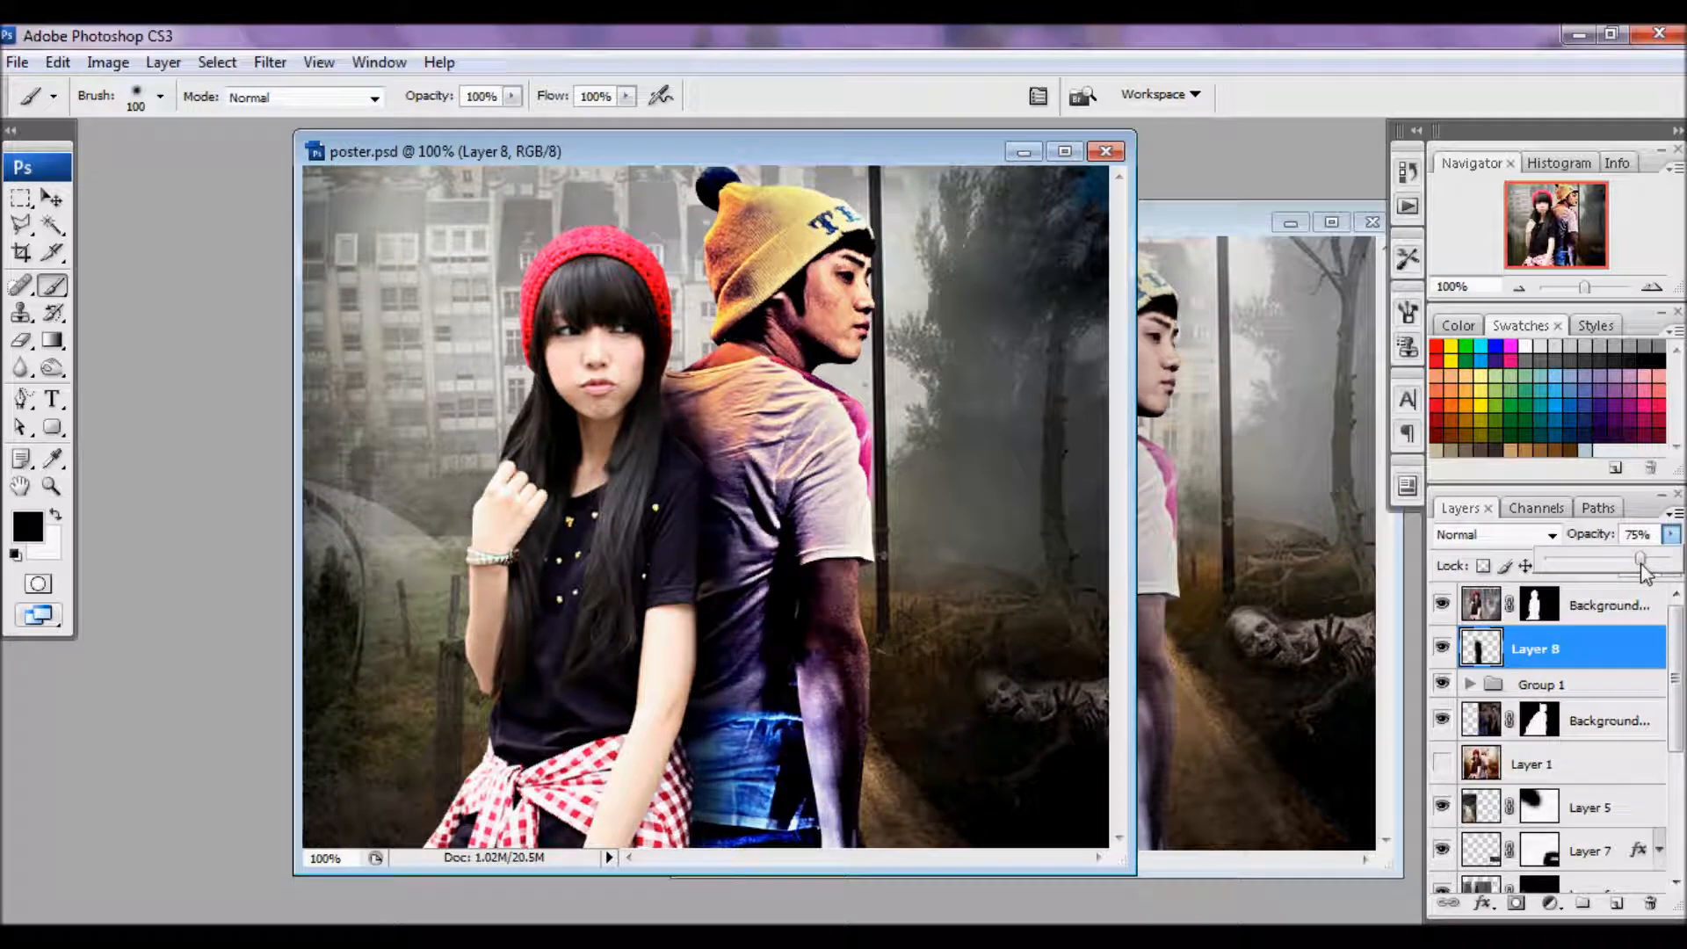
- Select the girl's image layer in poster.psd, switch to Yoseob Fic.psd, select Layer 1's mask and show Layer 1 copy
left_click(1508, 615)
key("ctrl+Tab")
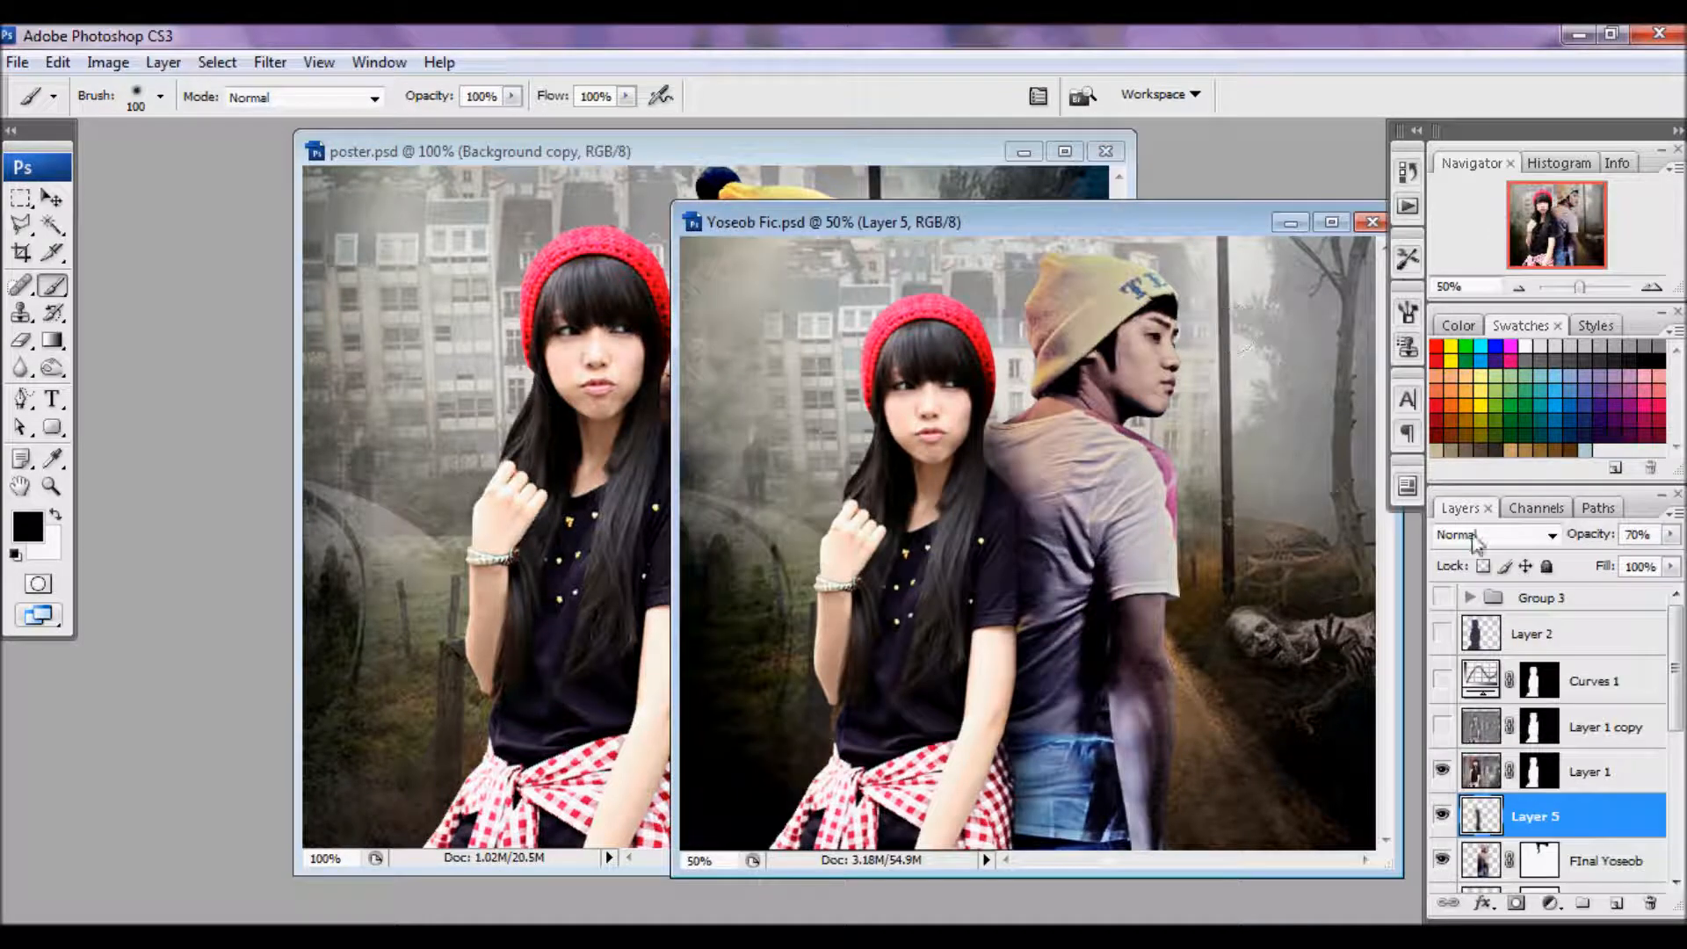
left_click(1538, 770)
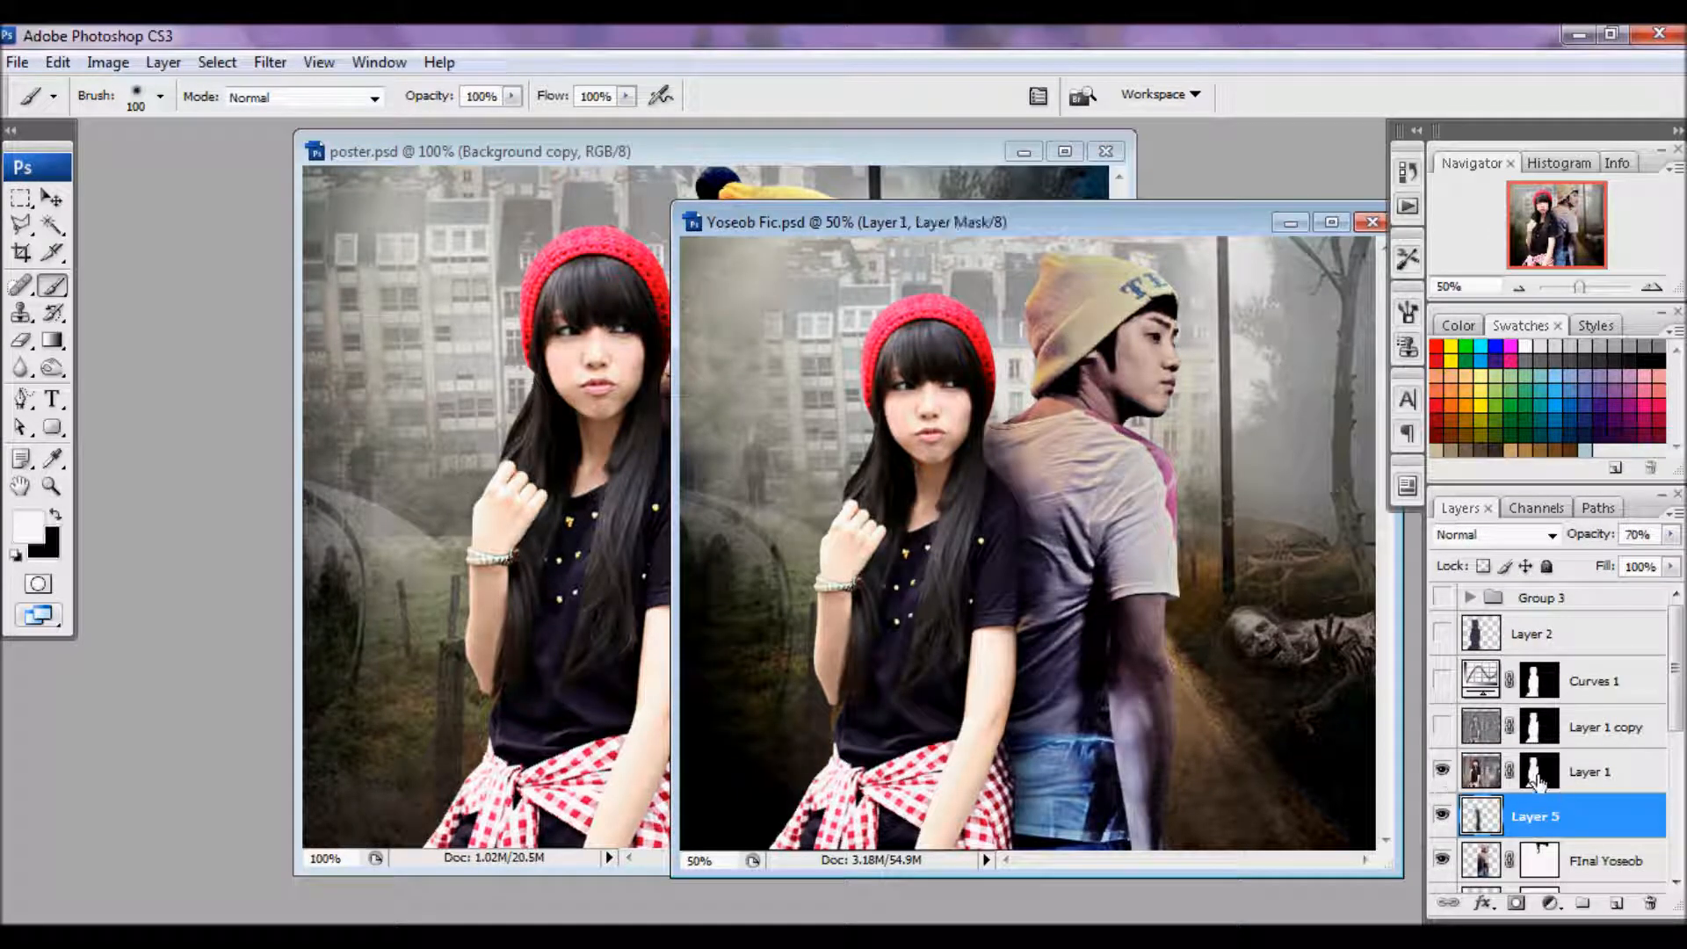
left_click(1442, 728)
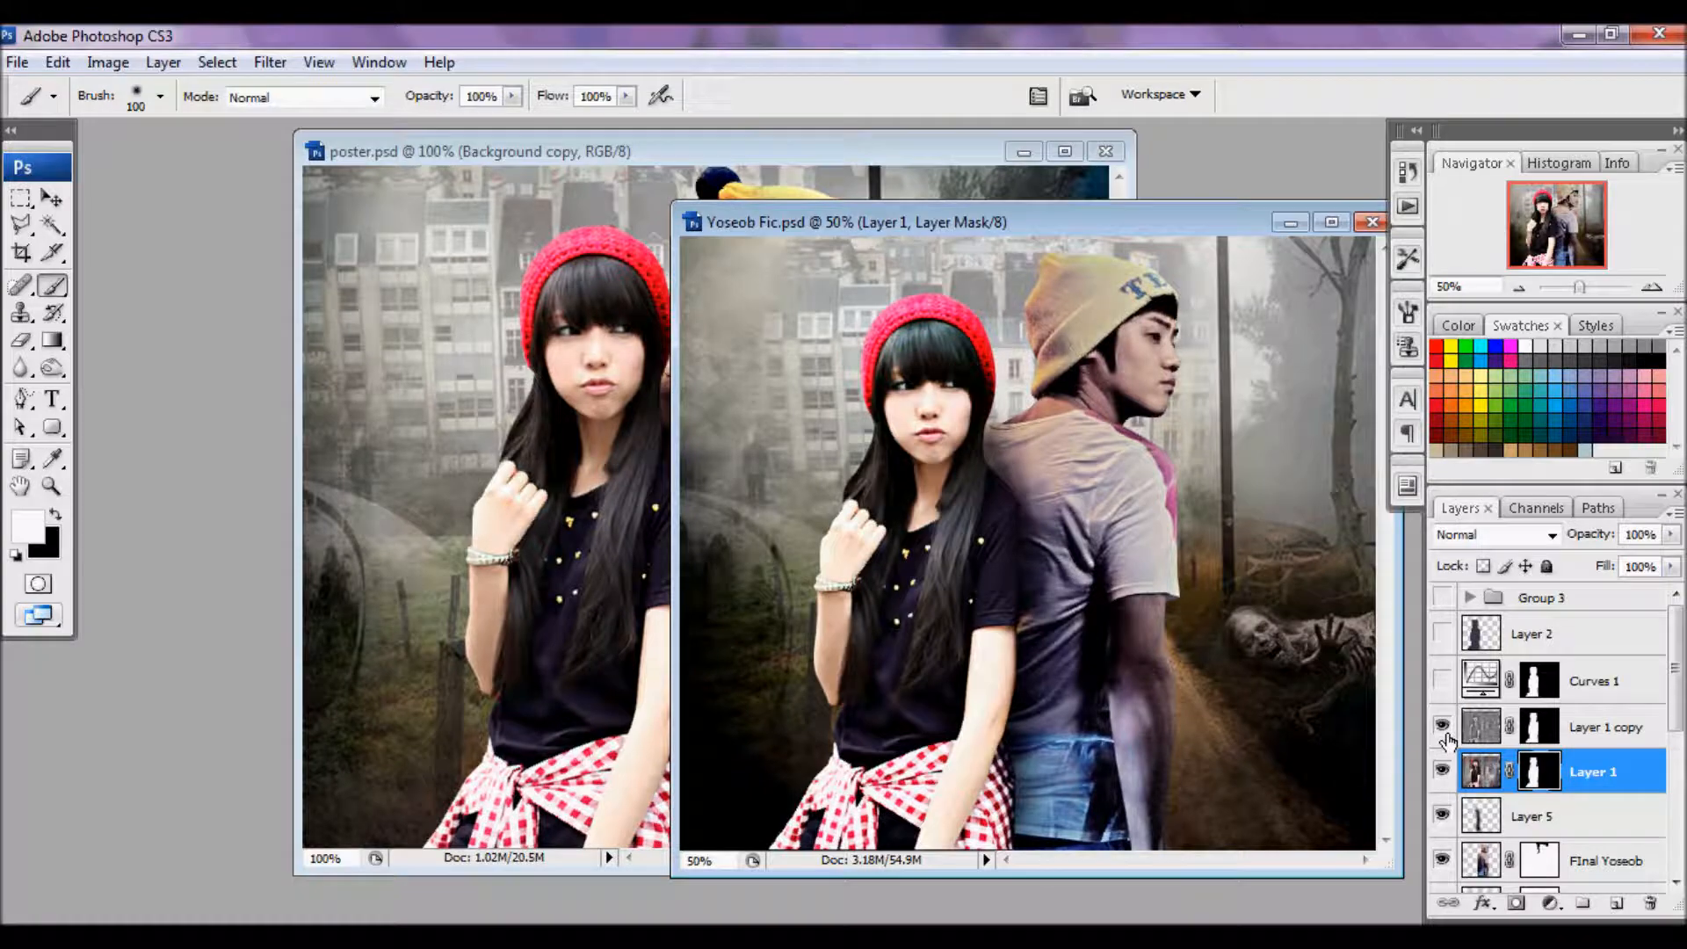
- Back in poster.psd, duplicate the girl's image layer and apply a High Pass filter with a 10-pixel radius to the copy
key("ctrl+Tab")
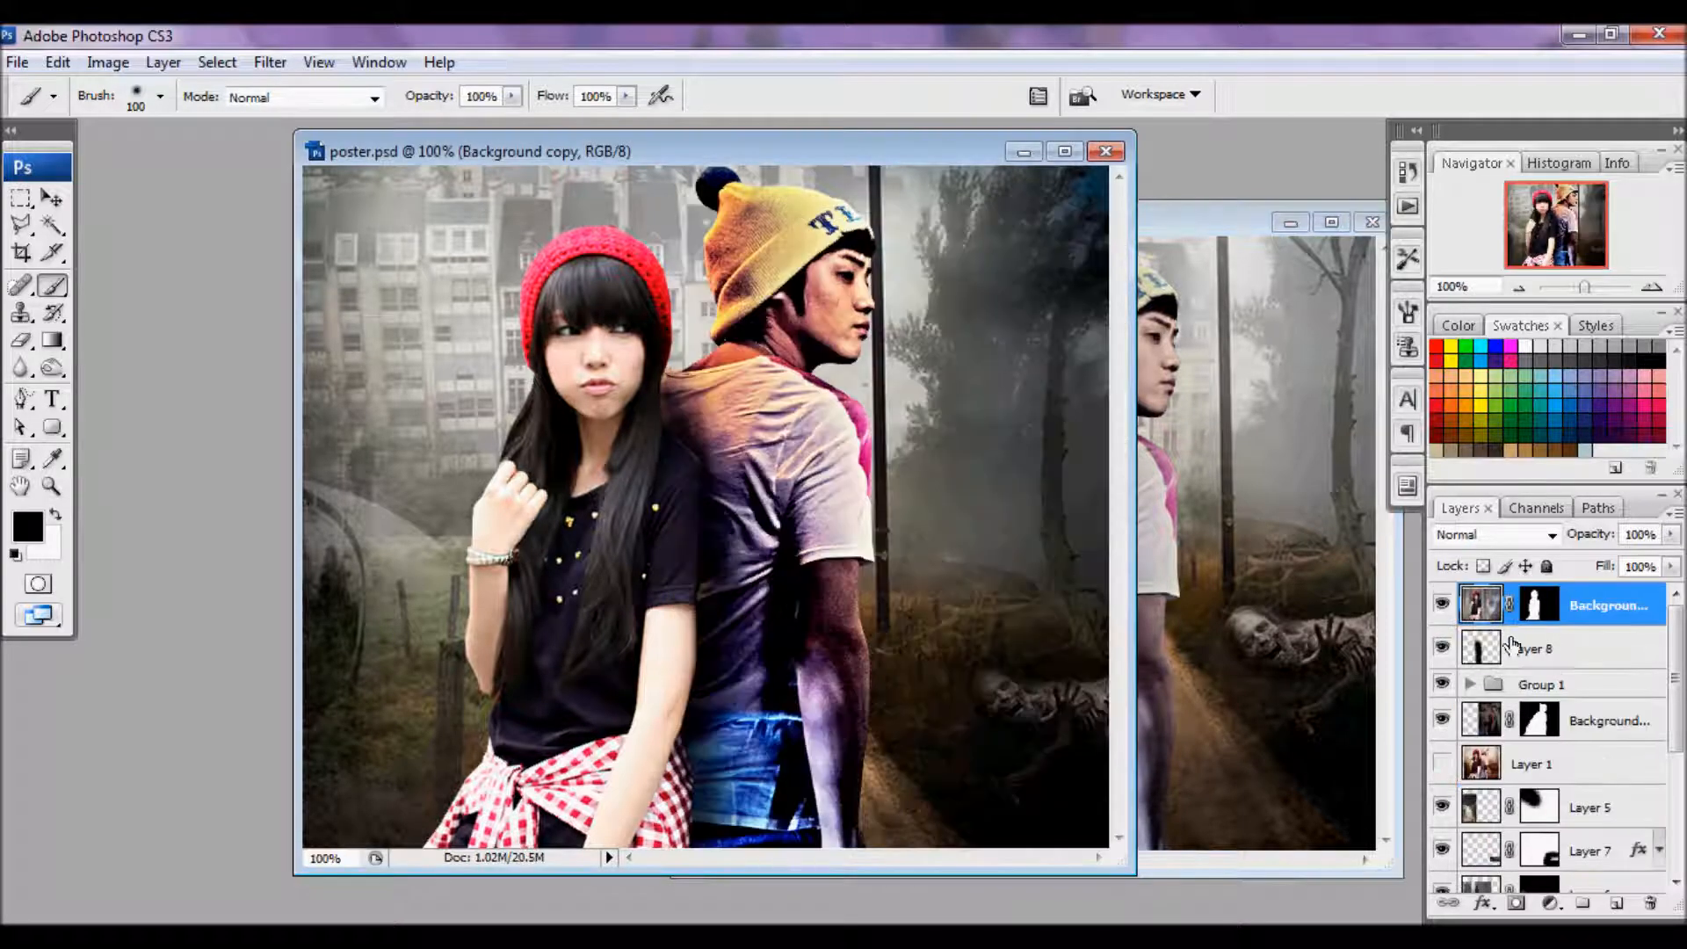
left_click_drag(1603, 629, 1617, 905)
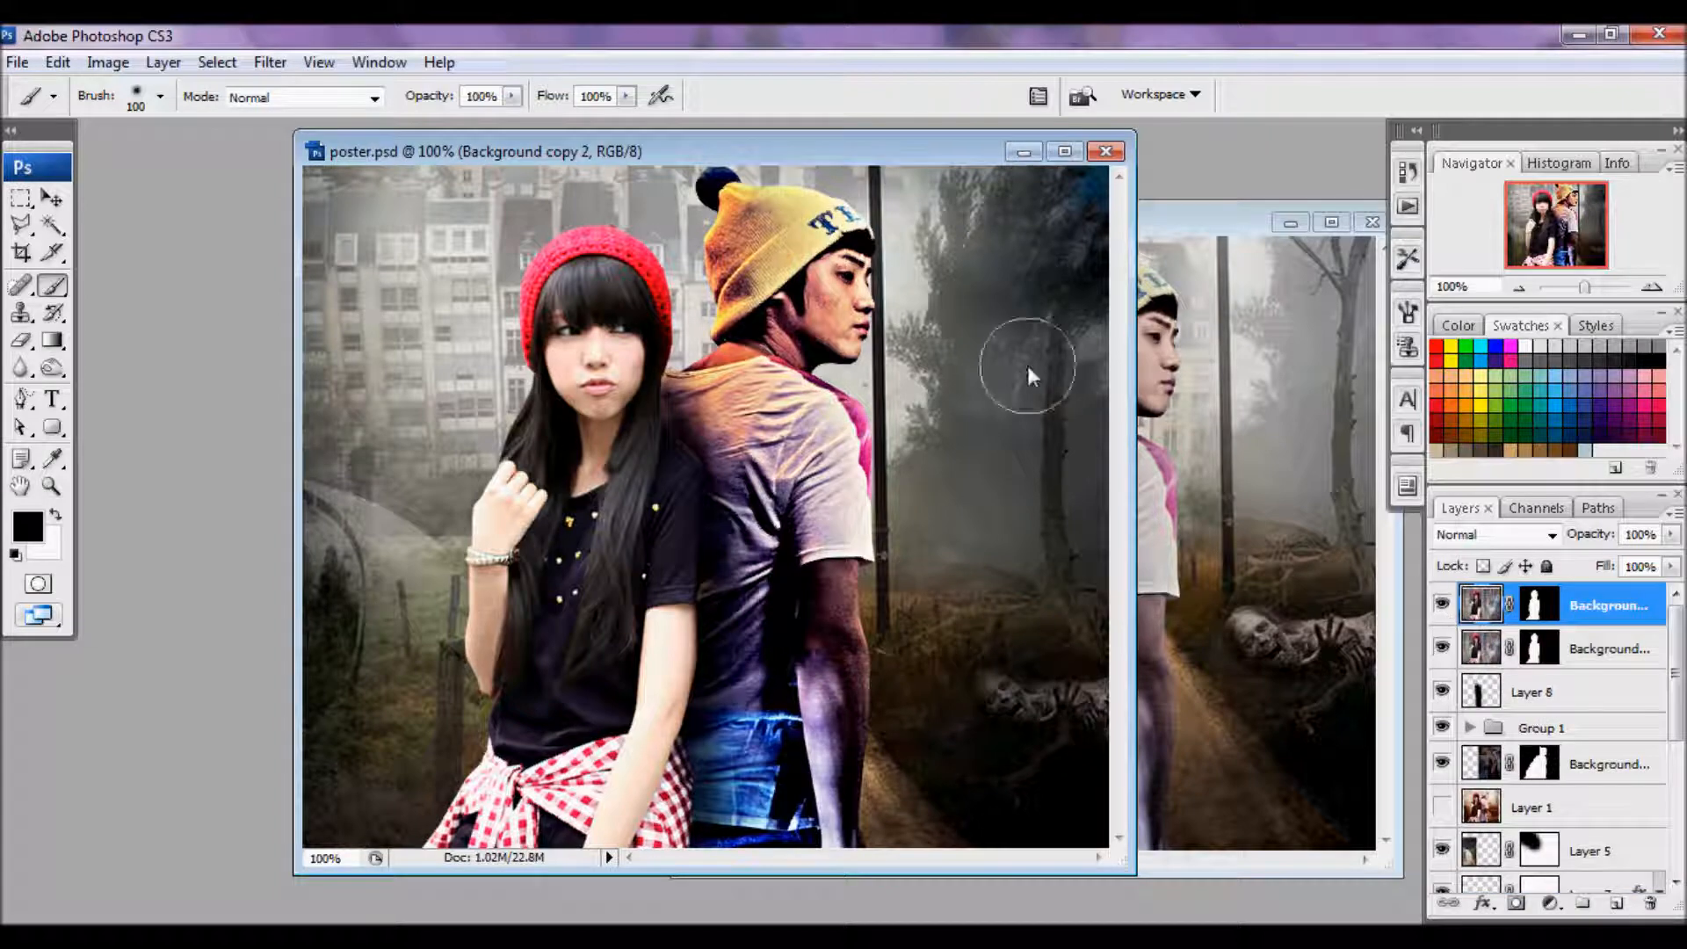
left_click(270, 62)
mouse_move(182, 550)
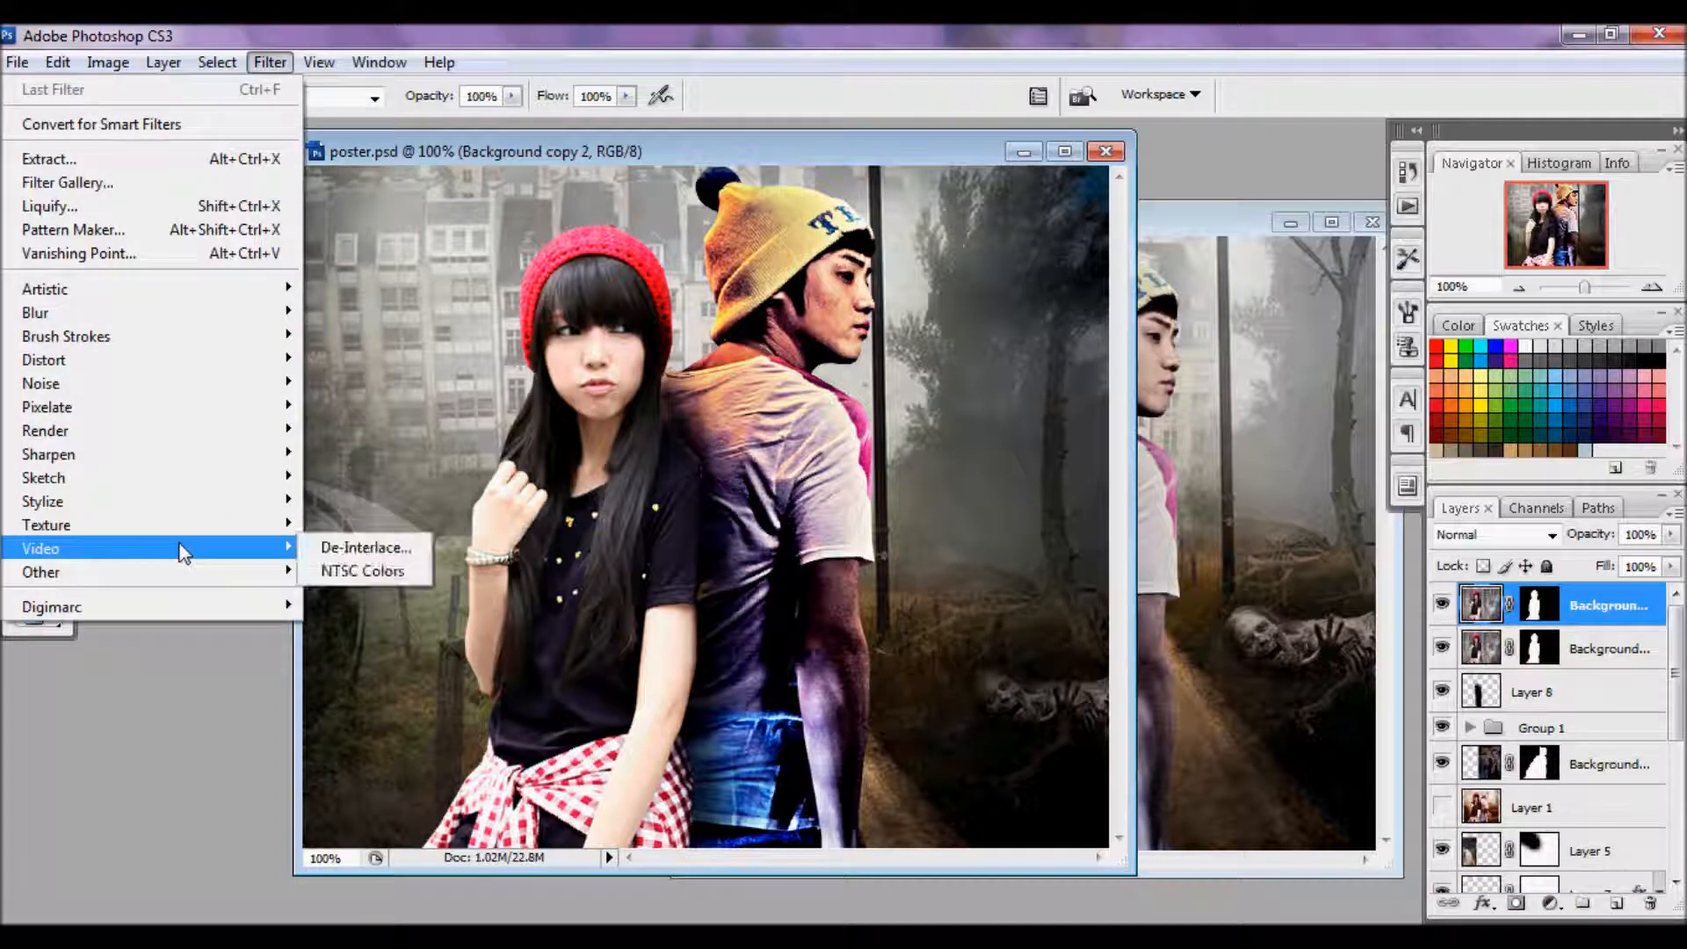
left_click(389, 591)
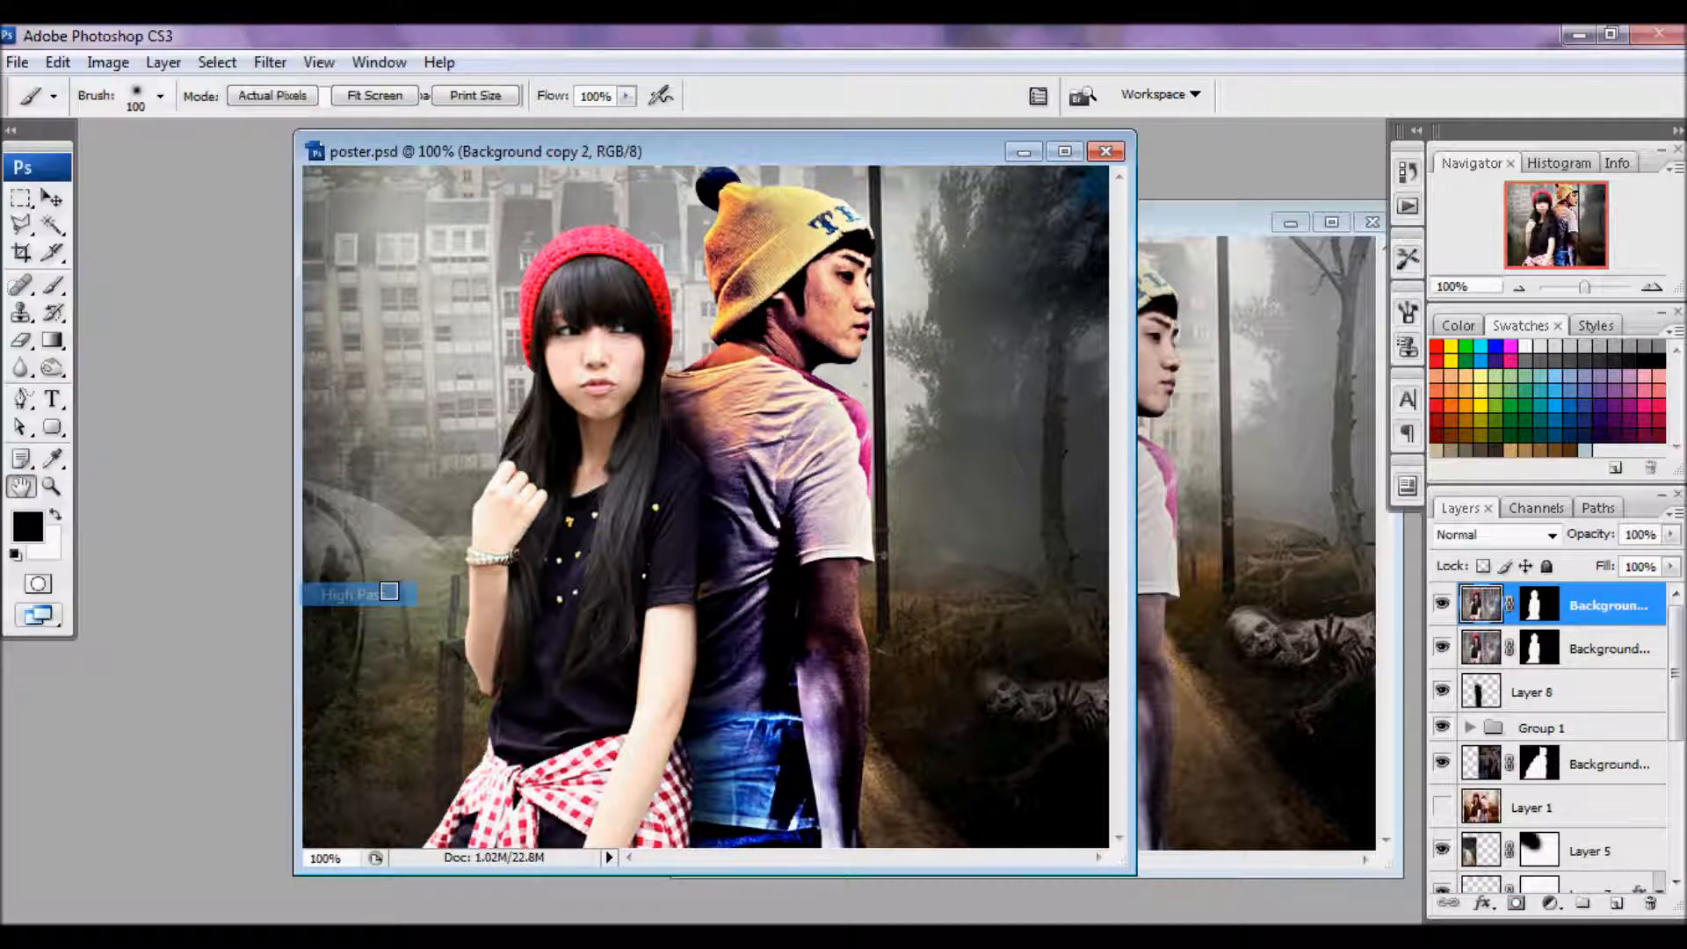
left_click_drag(1239, 566, 1269, 570)
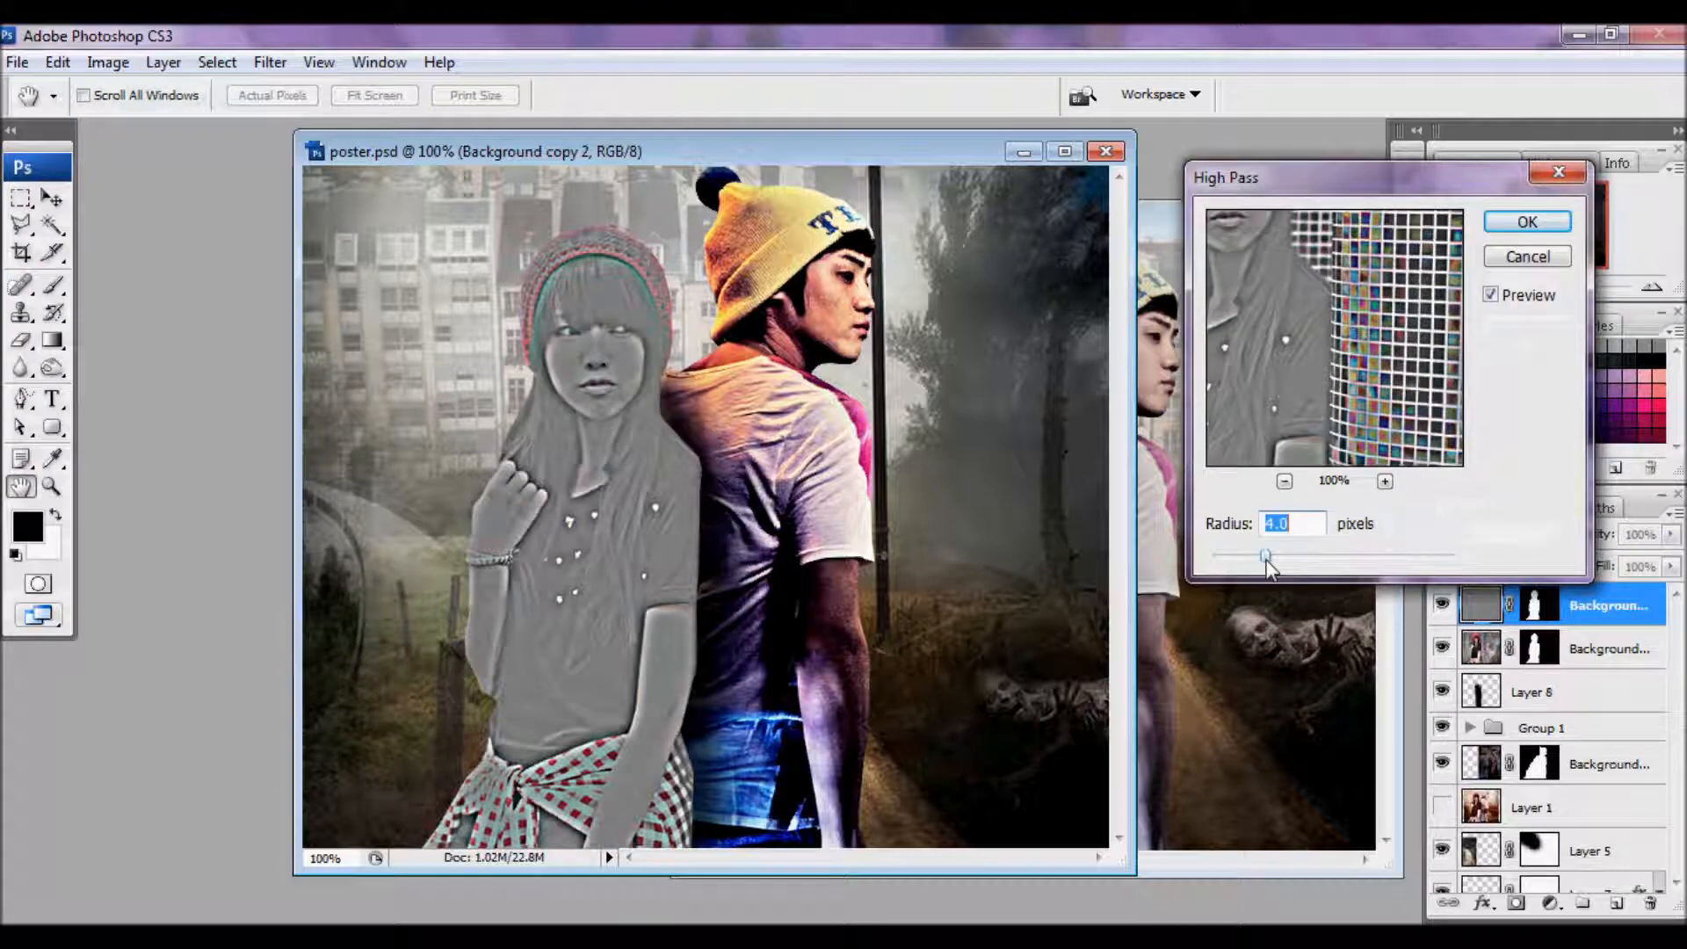
type("0")
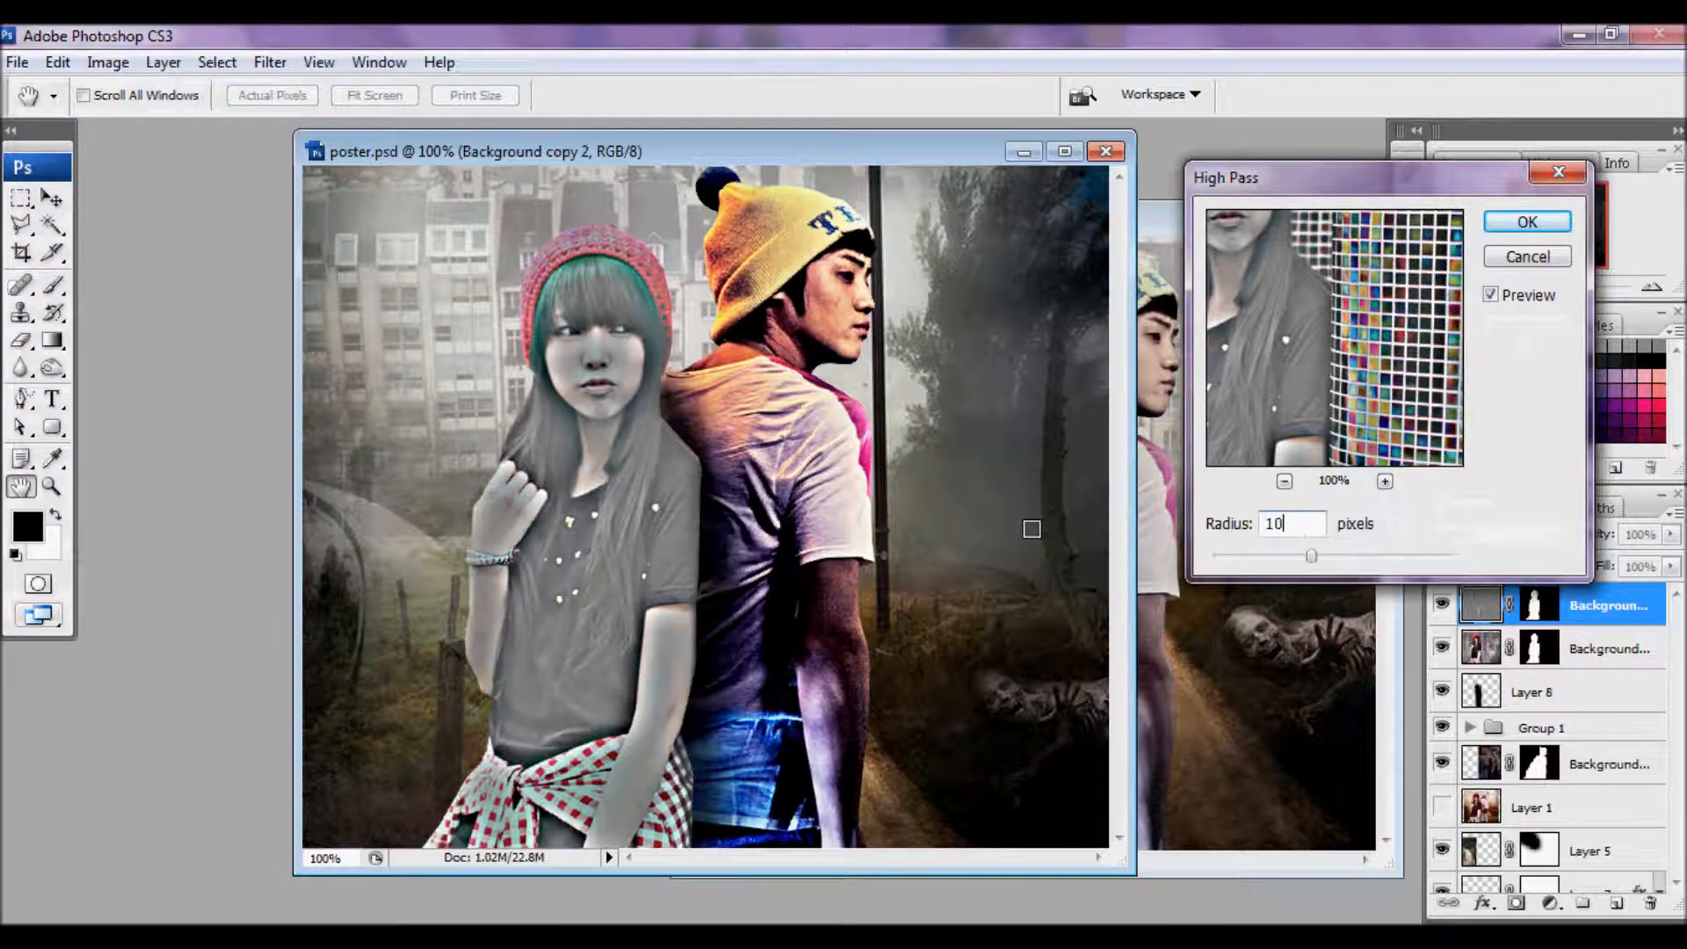
key("Return")
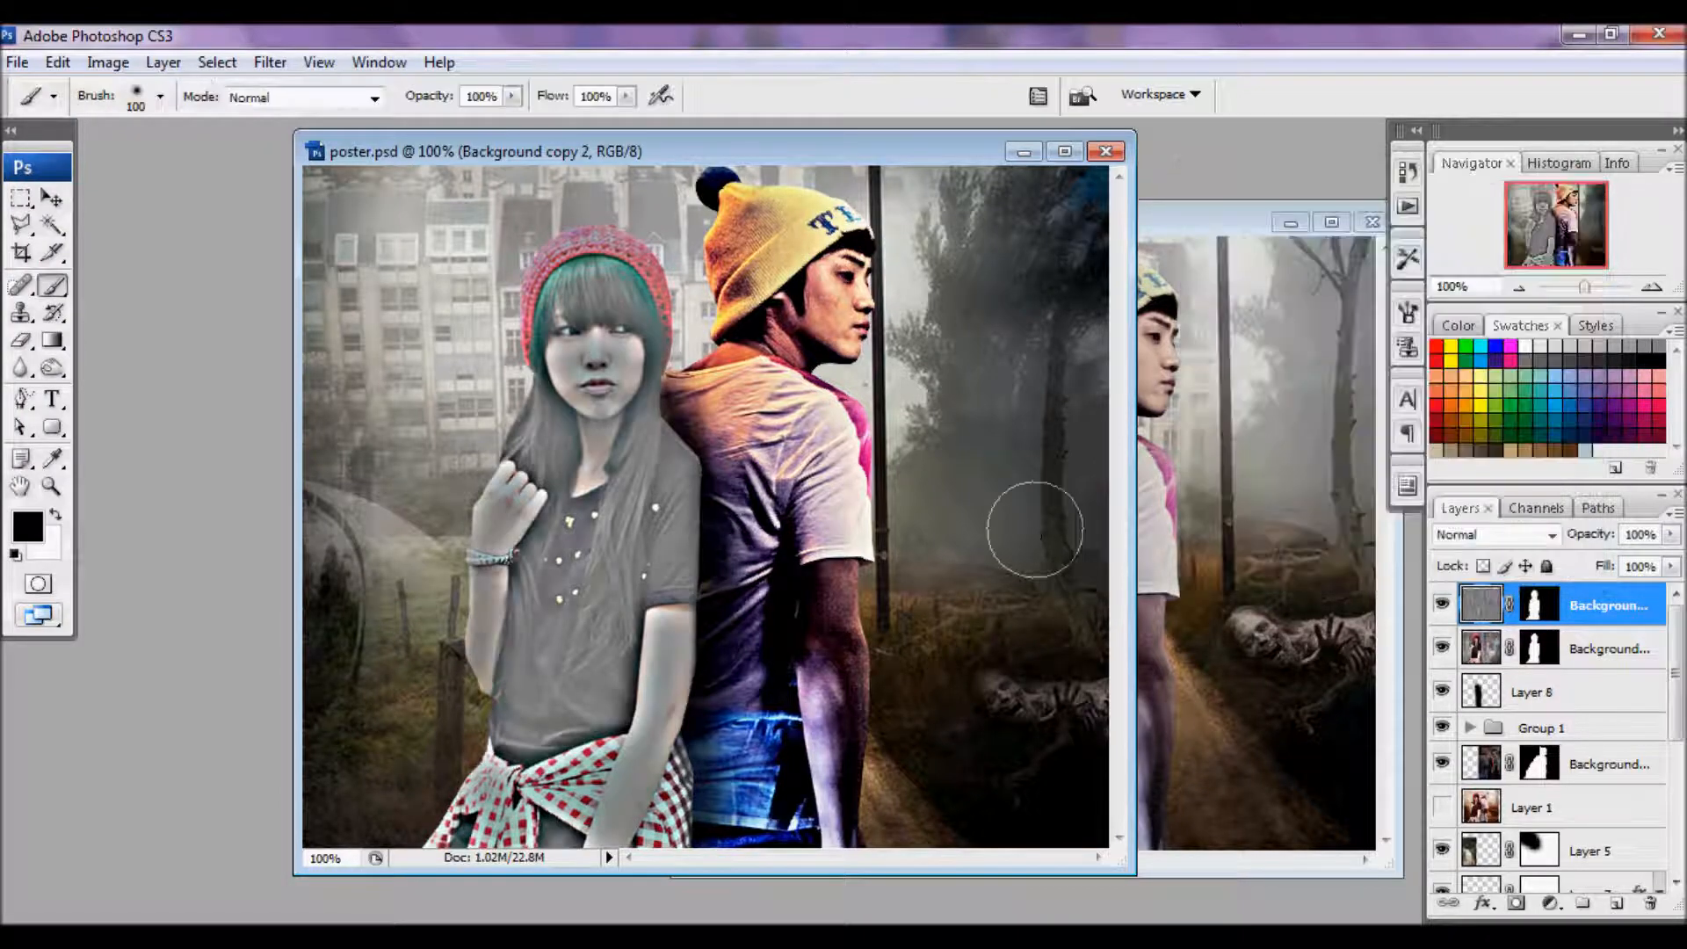
- Check Layer 1 copy's blend mode in Yoseob Fic.psd and set the girl's high-pass layer in poster.psd to Soft Light
left_click(1207, 202)
key("x")
left_click(1441, 733)
left_click(1478, 730)
left_click(795, 151)
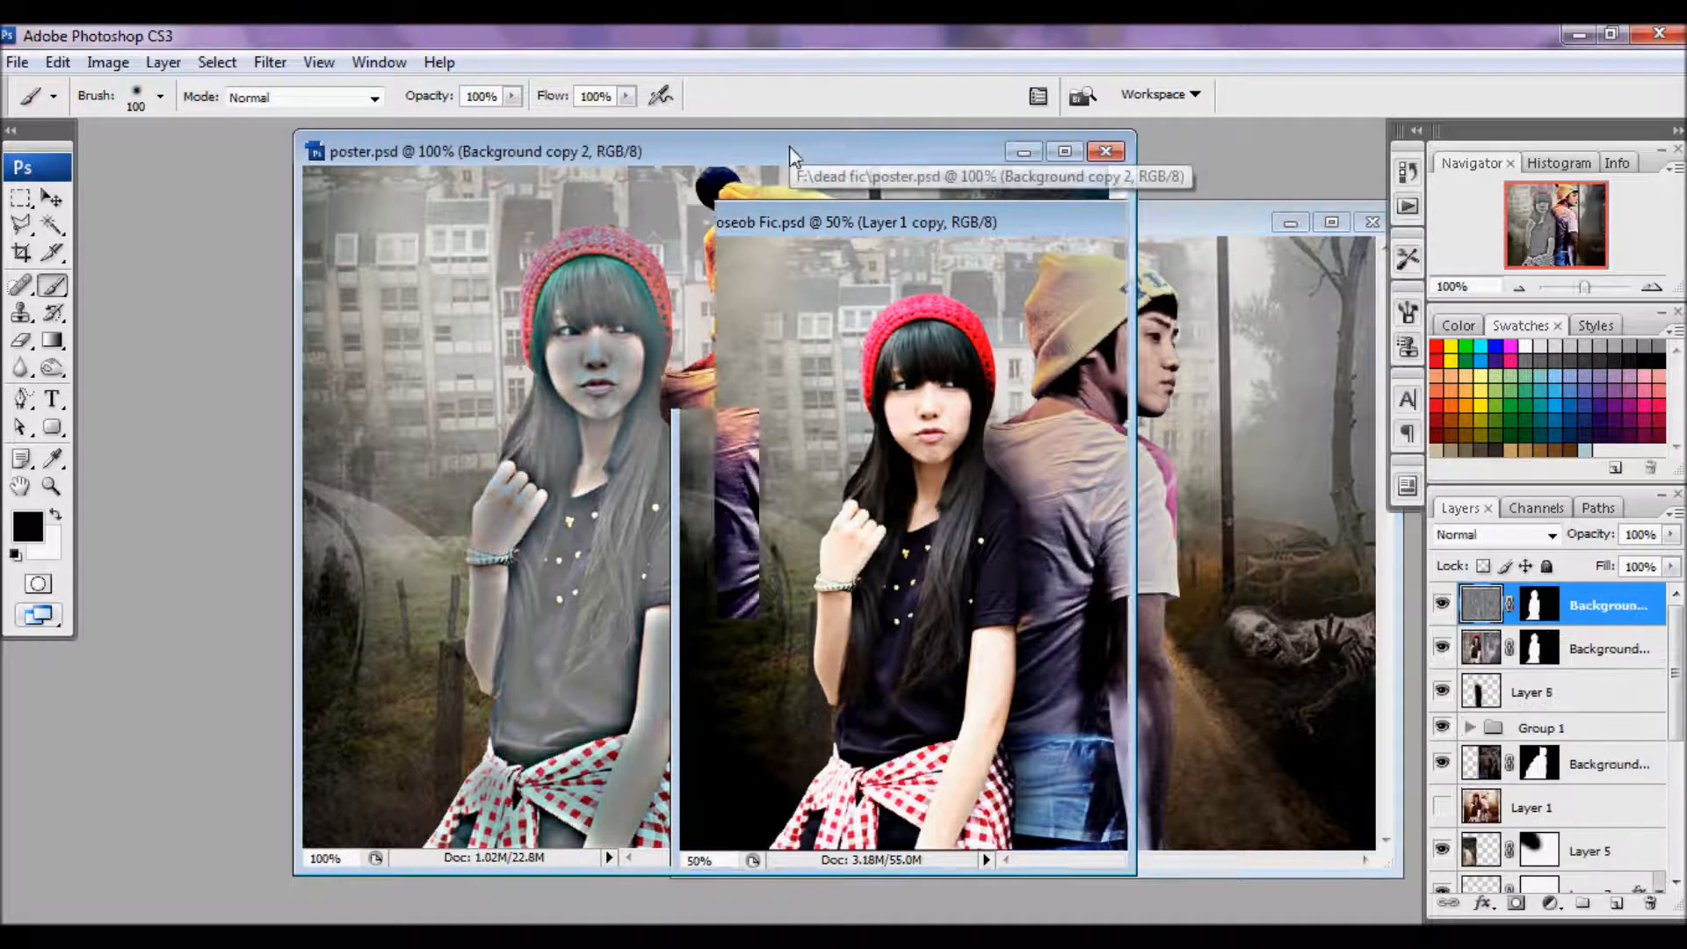
left_click(1498, 536)
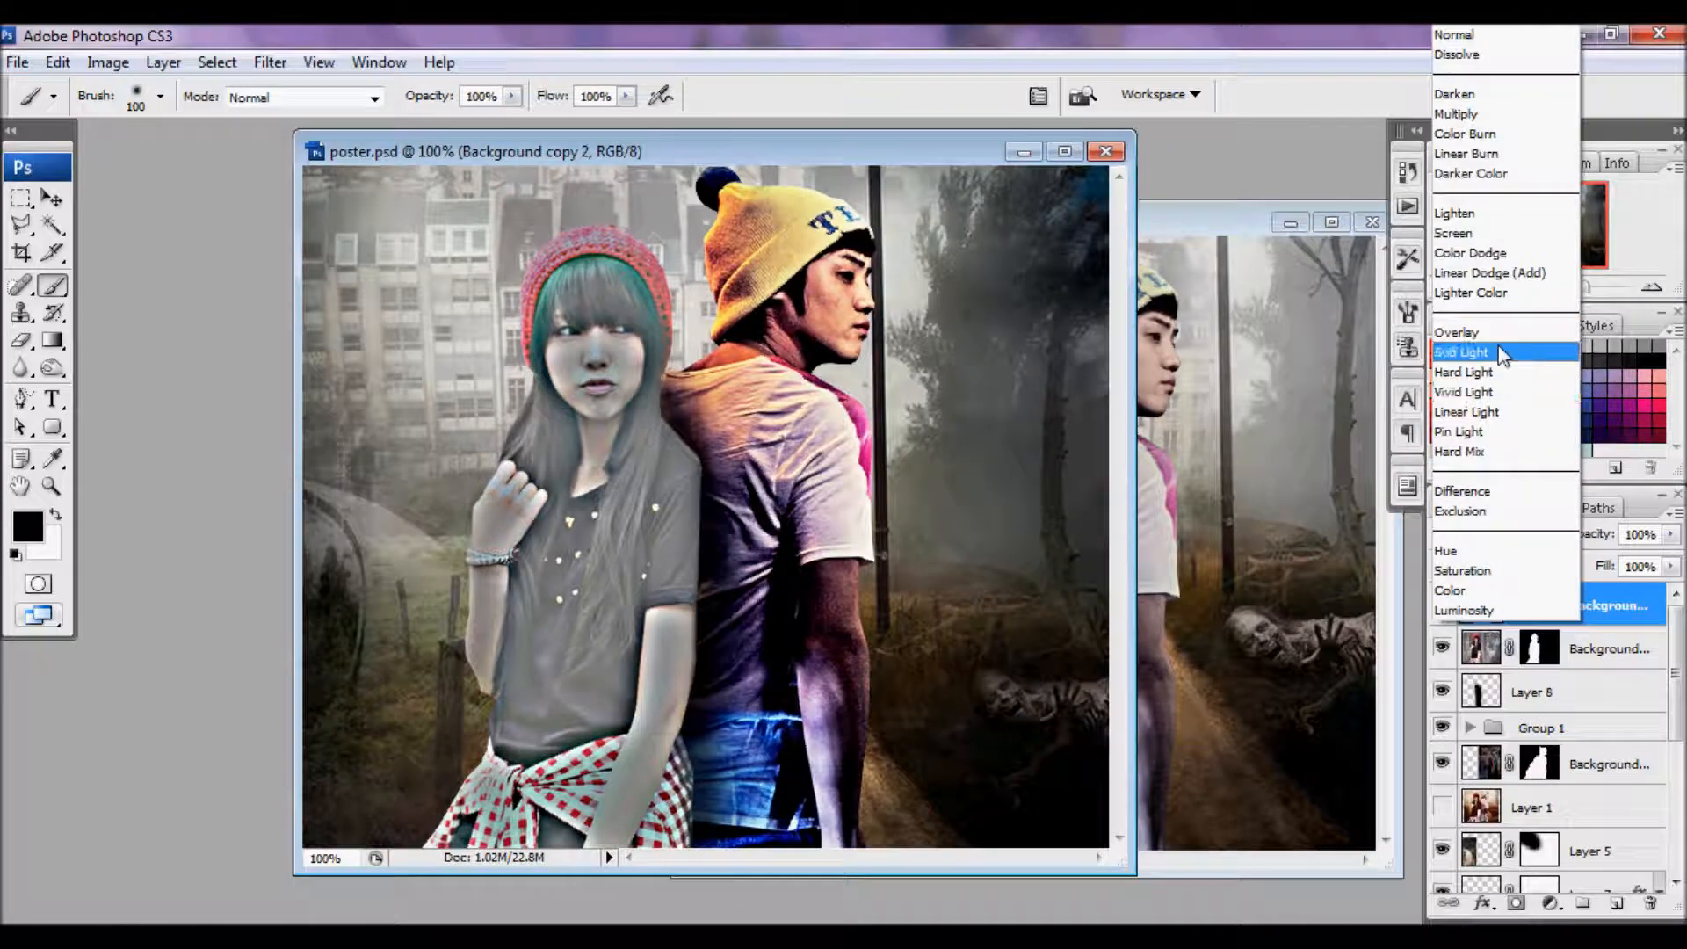
left_click(1505, 351)
- In Yoseob Fic.psd, show the Curves 1 layer, open its curve settings and look through the individual colour channels
left_click(1235, 239)
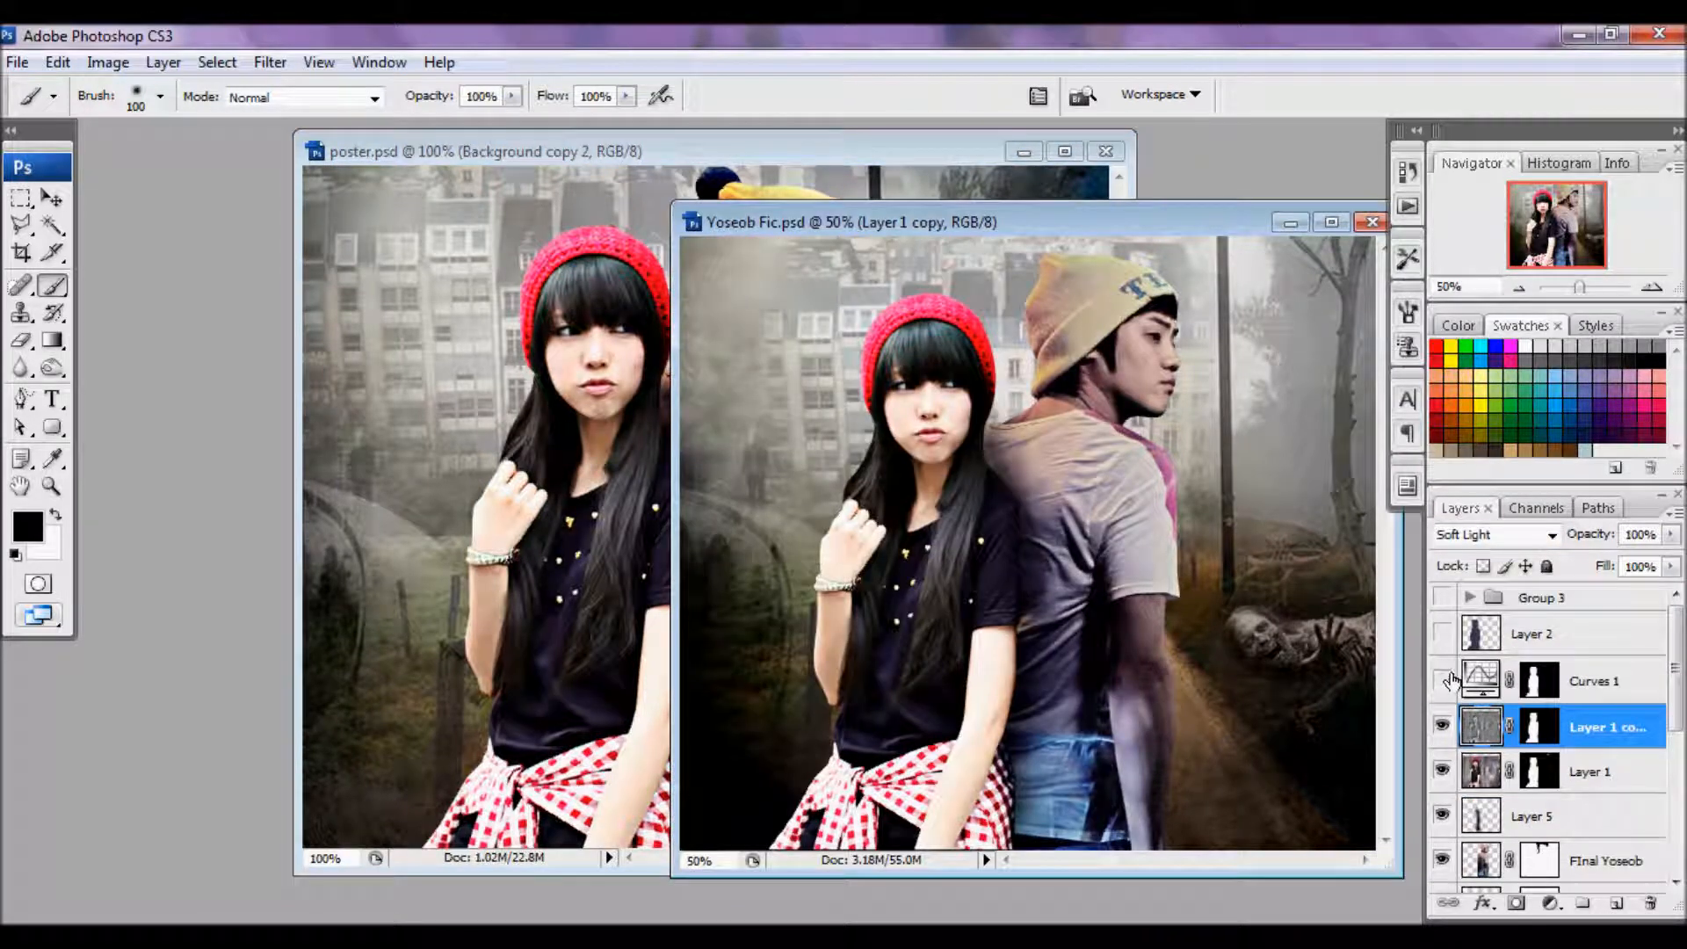
left_click(1442, 680)
double_click(1480, 680)
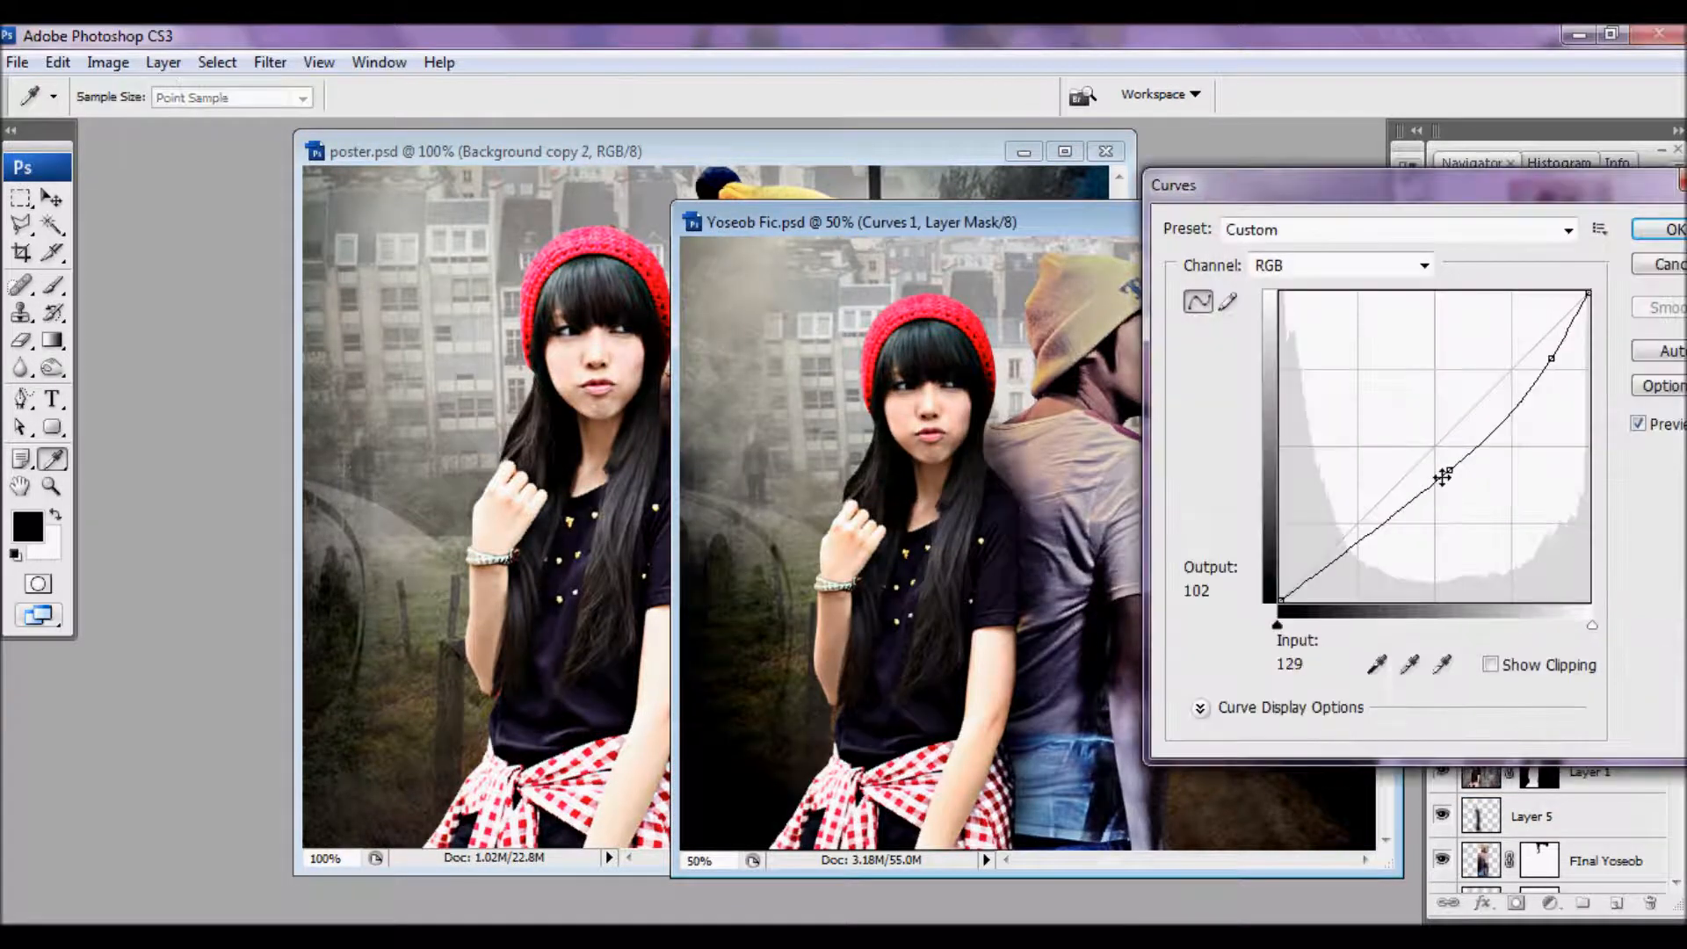
left_click(1405, 265)
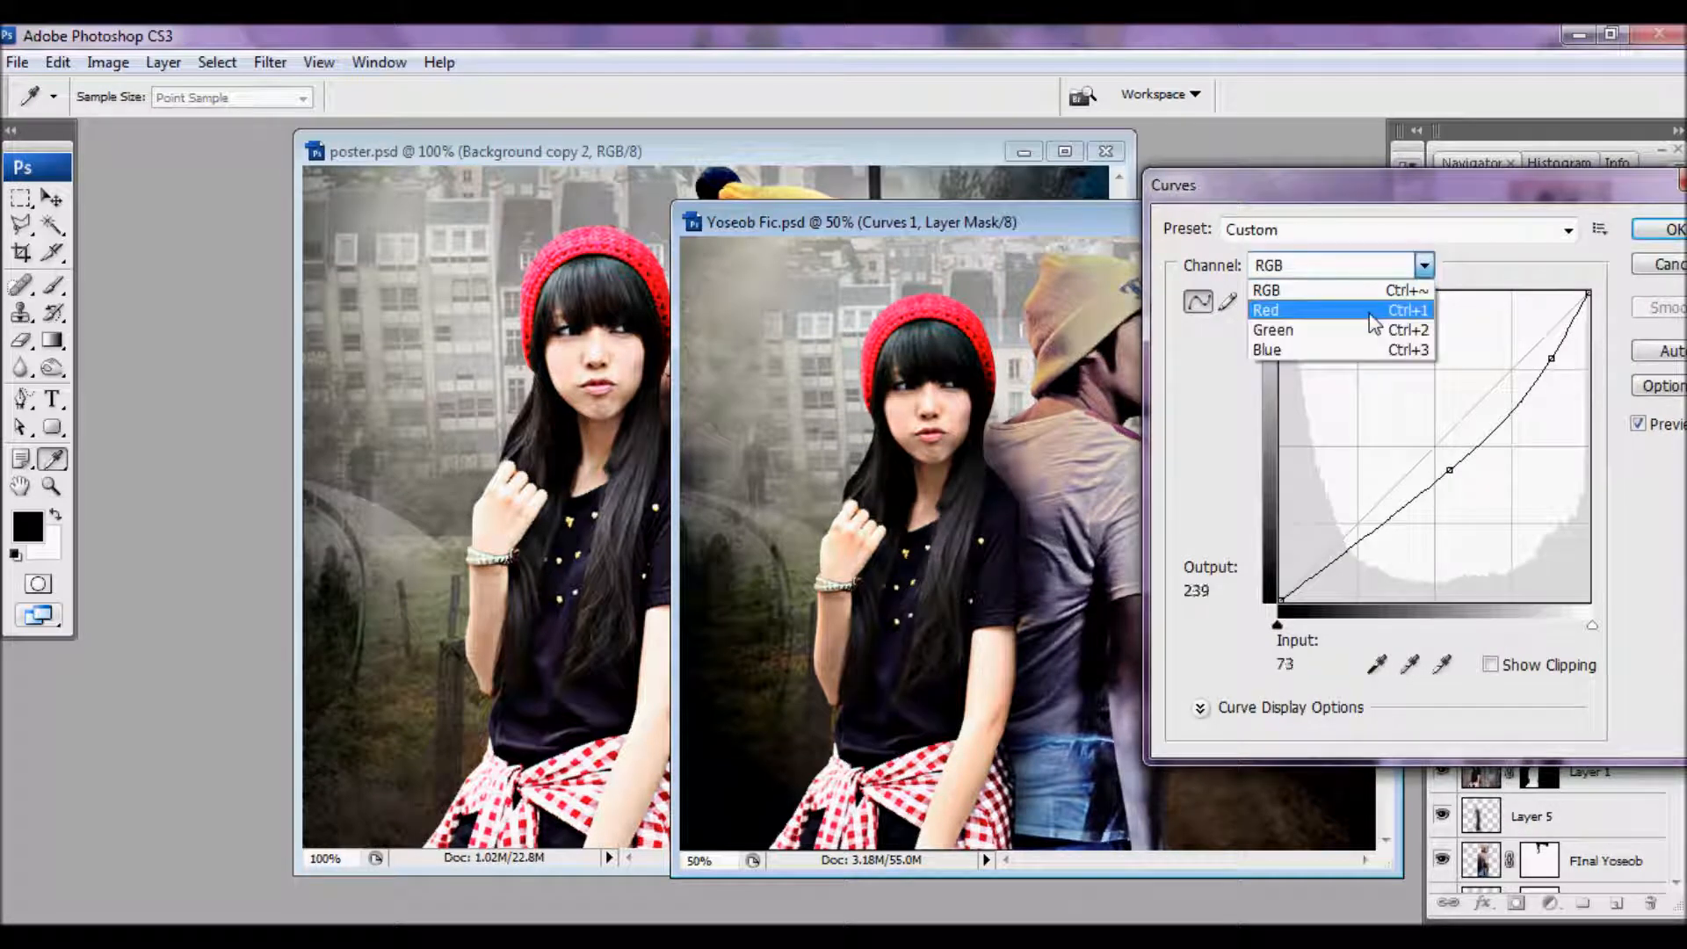
left_click(1378, 293)
key("Down")
key("Down")
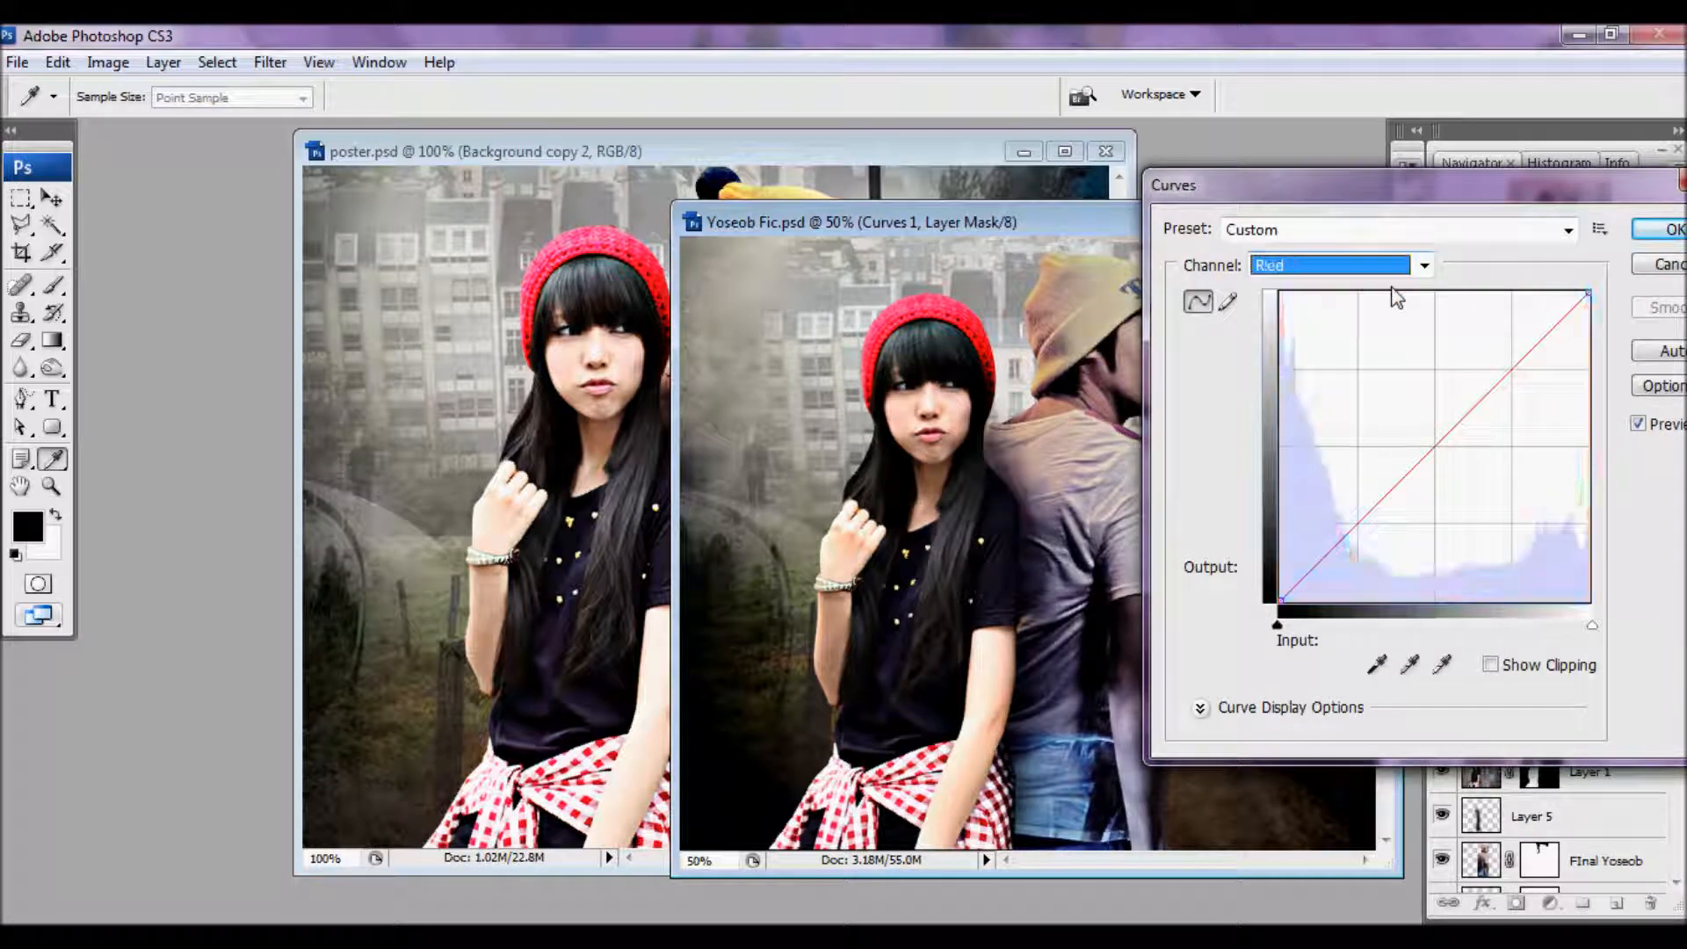
key("Down")
key("Down")
key("Up")
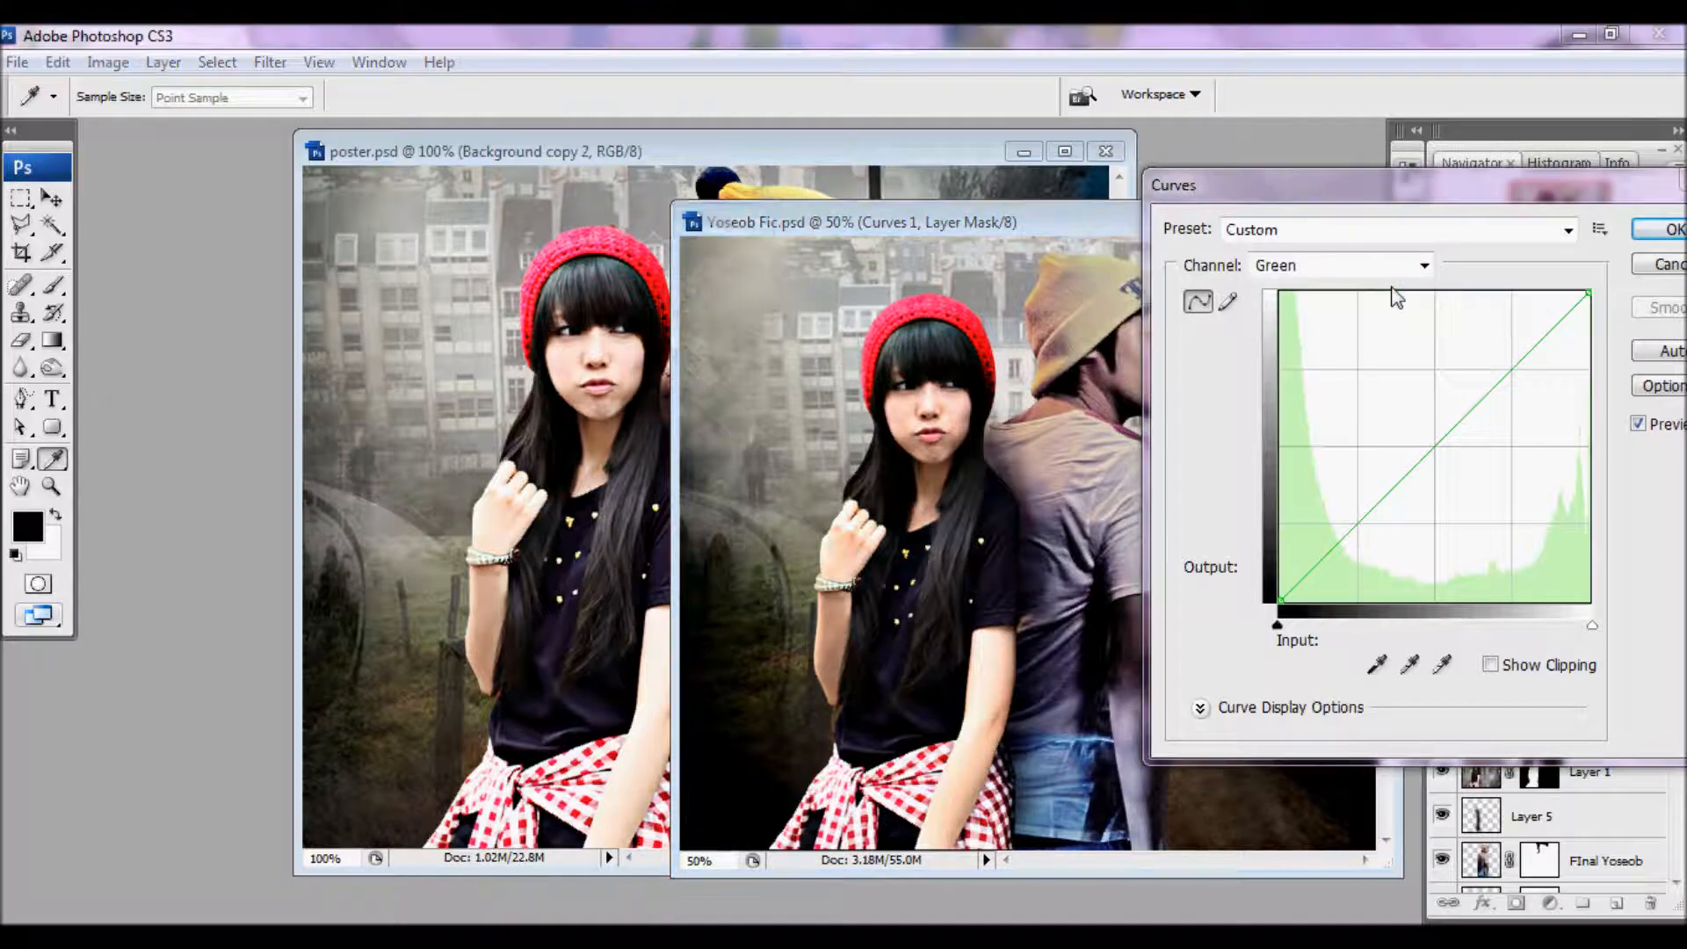
key("shift")
key("shift")
key("shift")
key("shift")
key("shift")
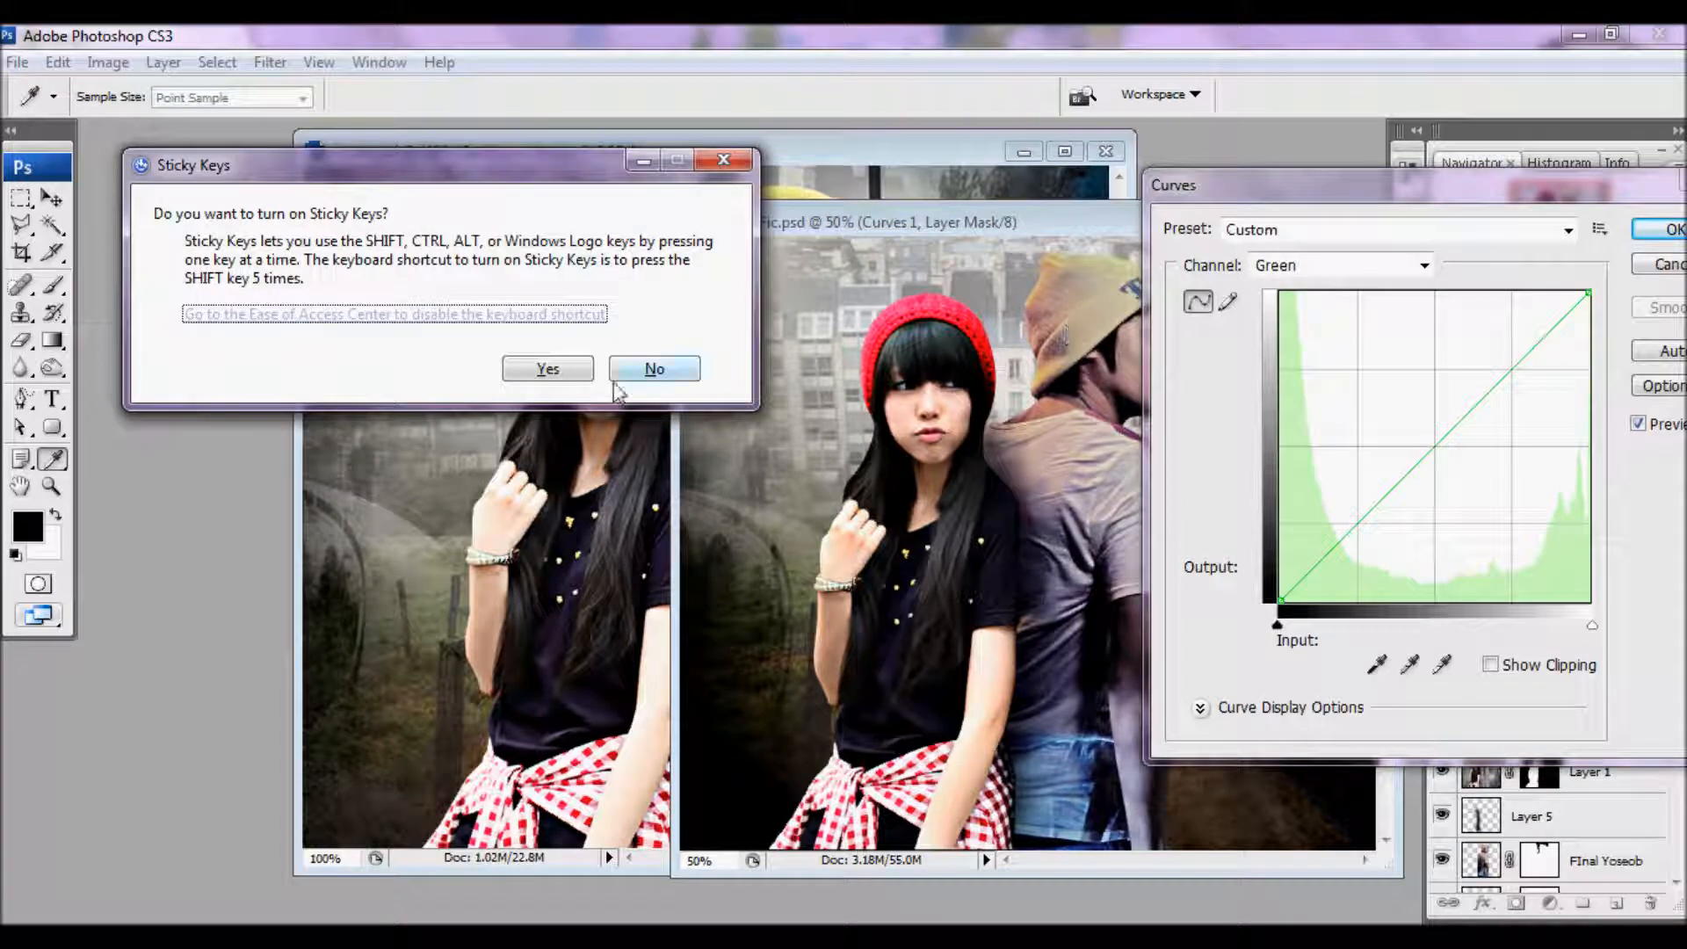
left_click(639, 369)
- Return to the RGB channel, examine the curve points' input and output values, and close the Curves settings
left_click(1362, 268)
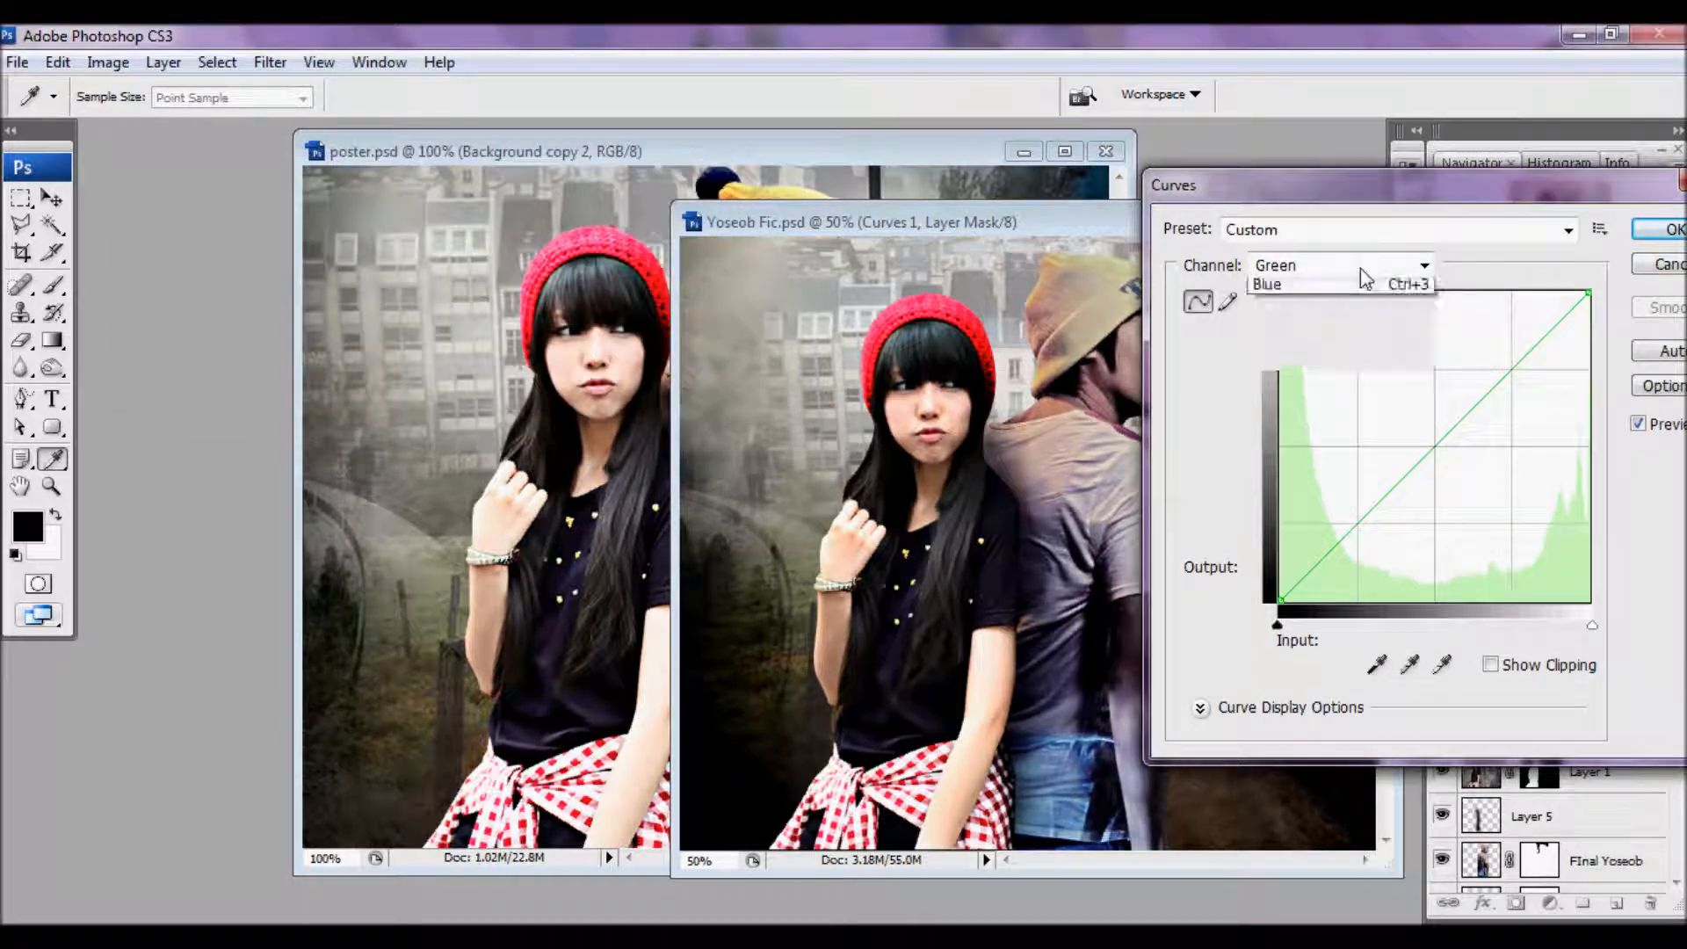
left_click(1342, 292)
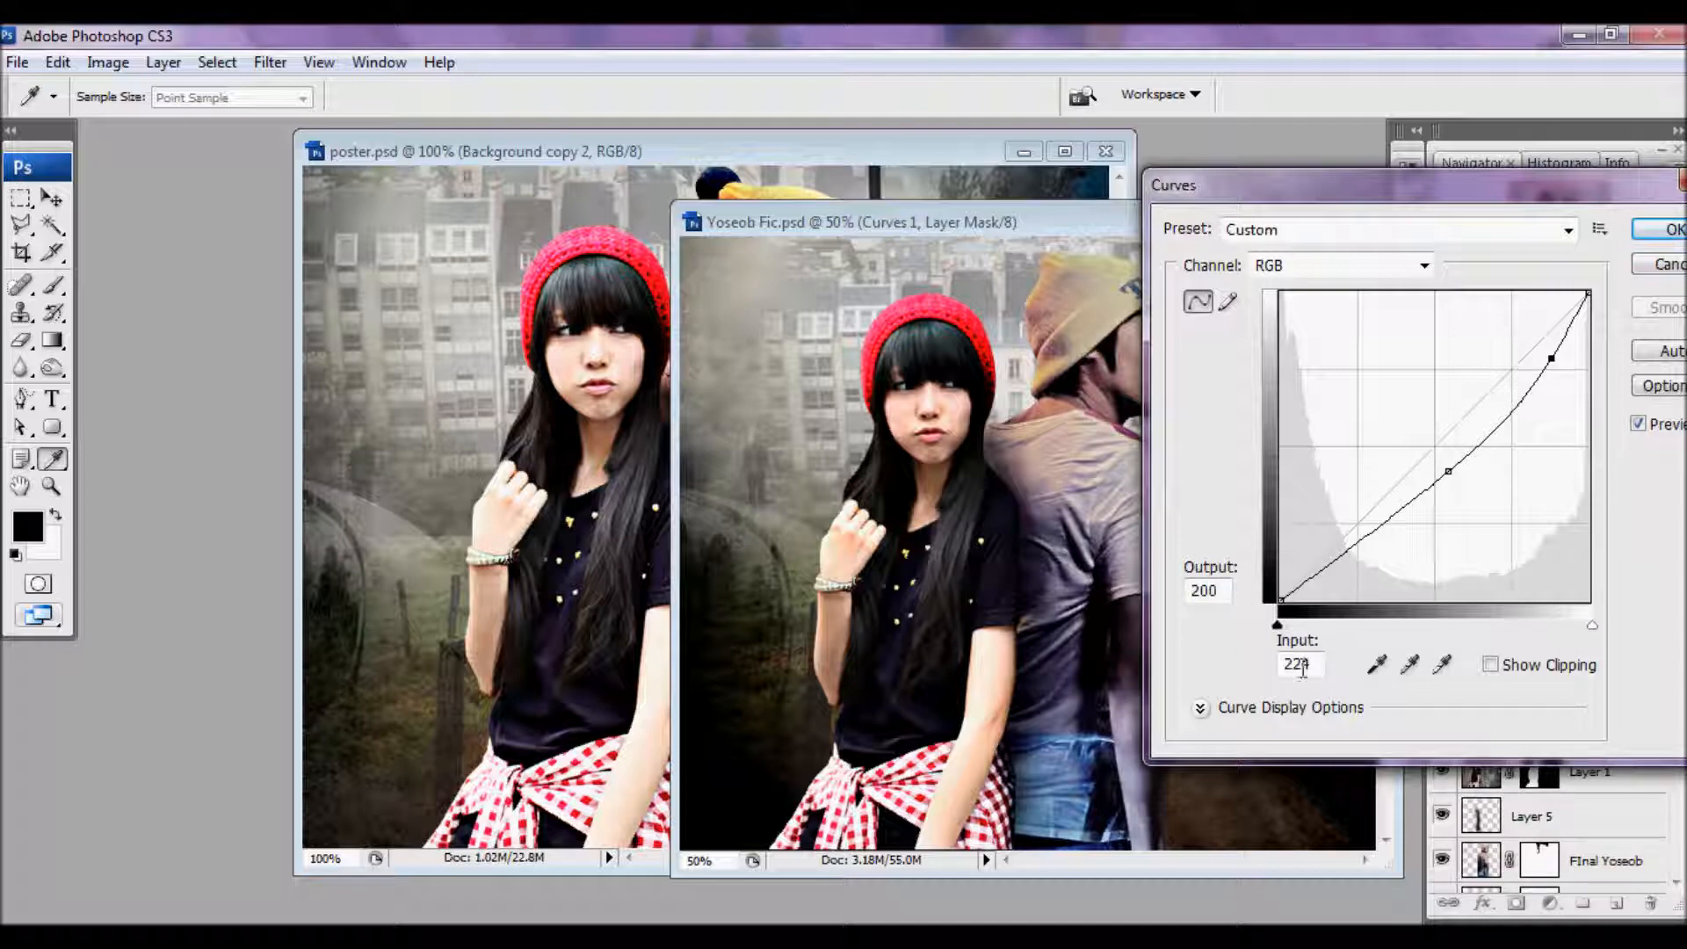
left_click(1656, 231)
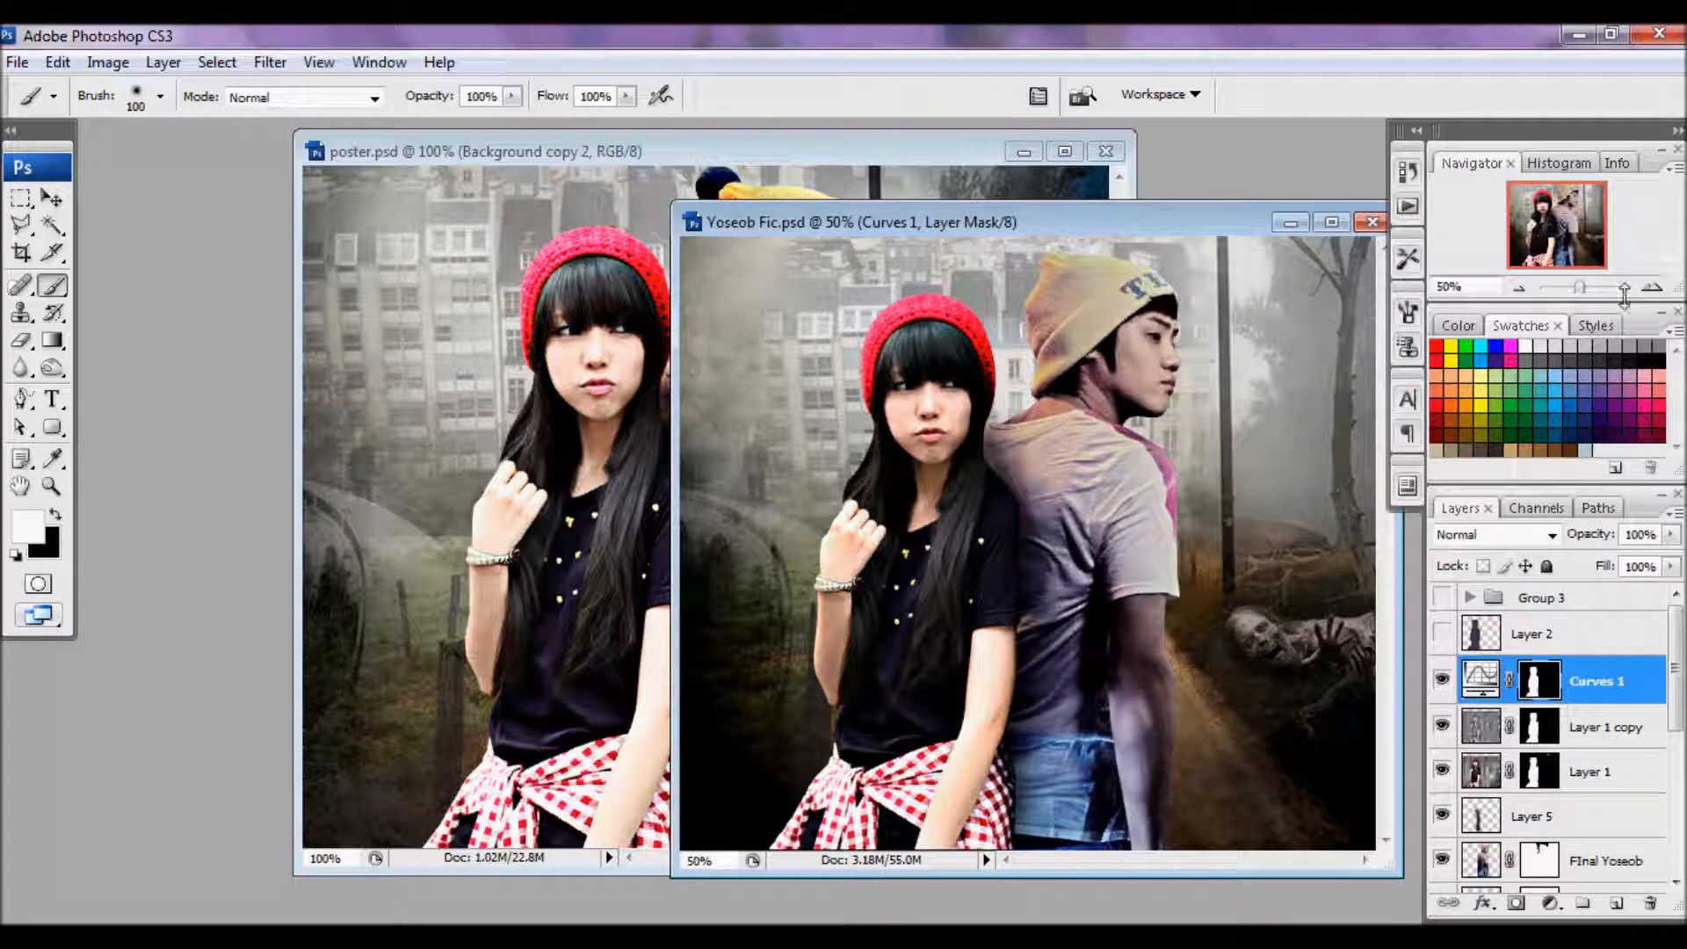
- Copy the Curves 1 adjustment layer from Yoseob Fic.psd into poster.psd and delete the copied layer's mask
left_click(50, 198)
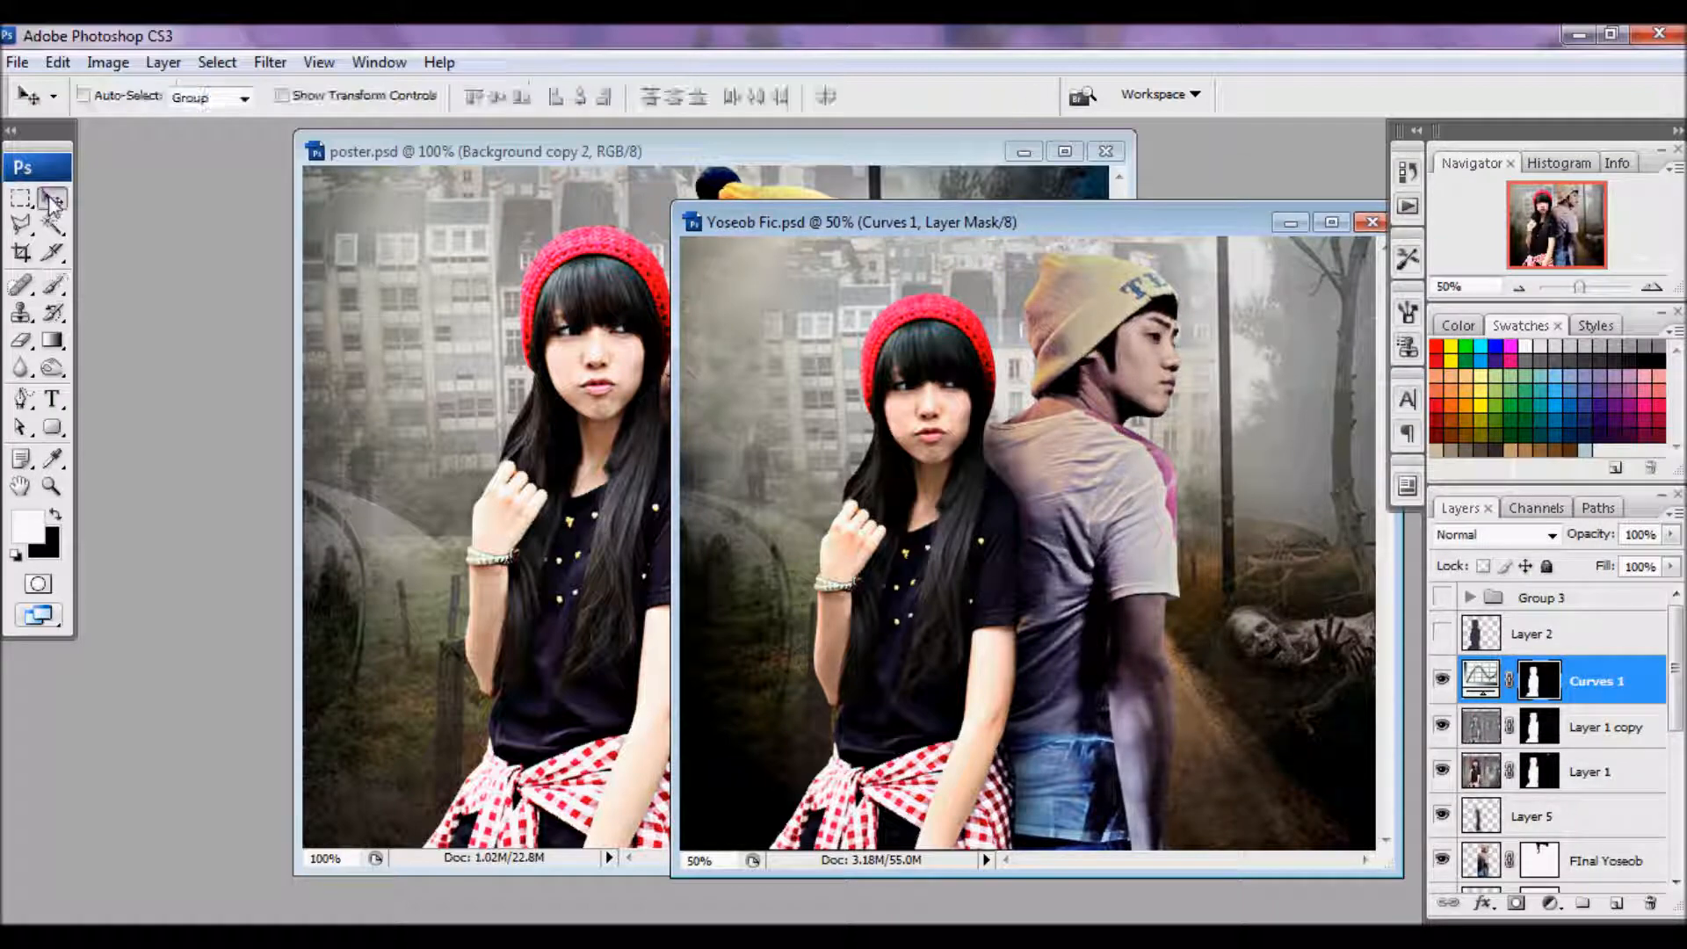
left_click_drag(1177, 624, 500, 481)
left_click_drag(1616, 642, 1650, 902)
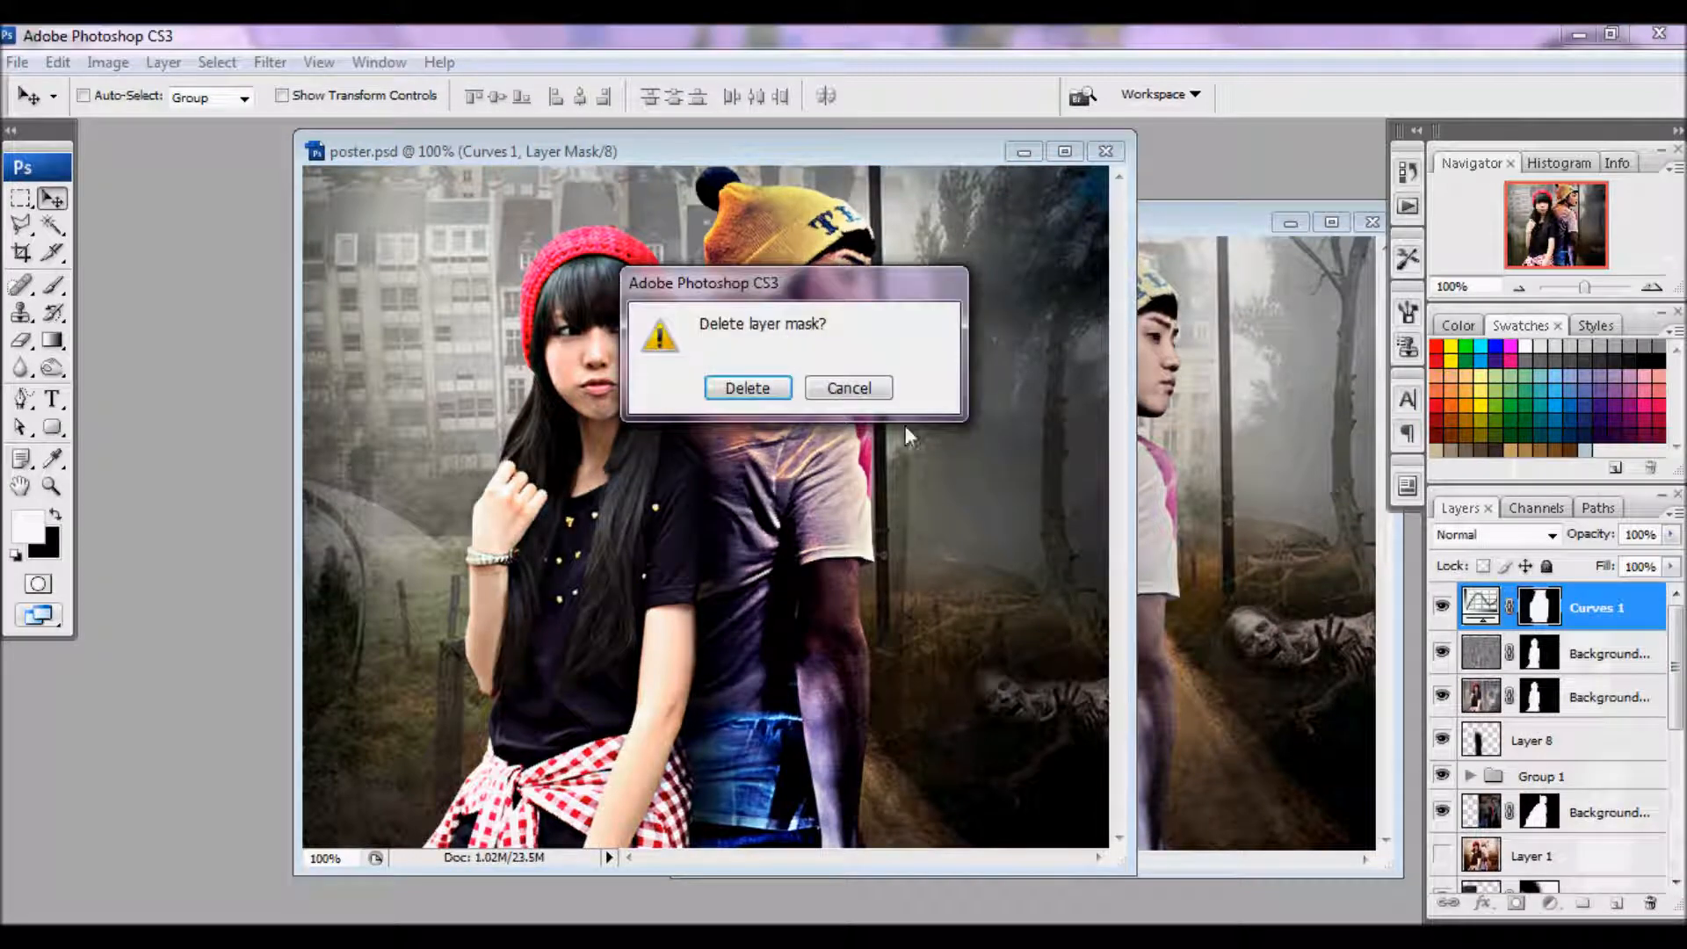
left_click(747, 388)
- Load the girl's outline from the high-pass layer's mask, add it to Curves 1 as a Reveal Selection mask, and compare with the layer hidden
left_click(1537, 654, "ctrl")
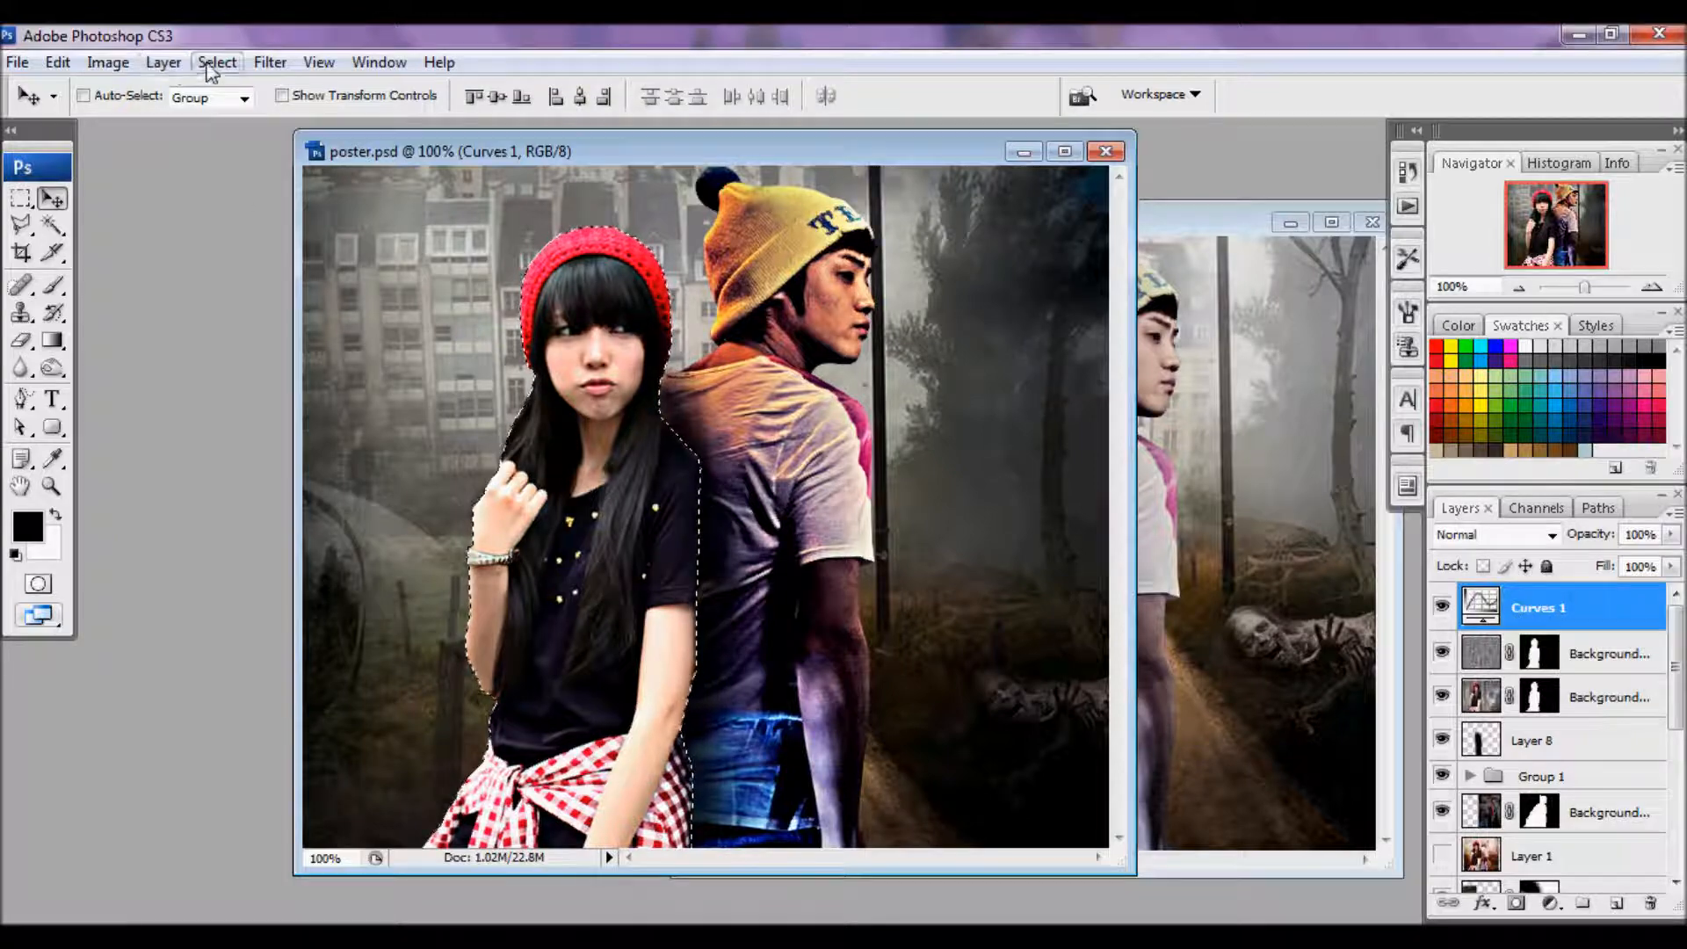
left_click(163, 62)
mouse_move(263, 359)
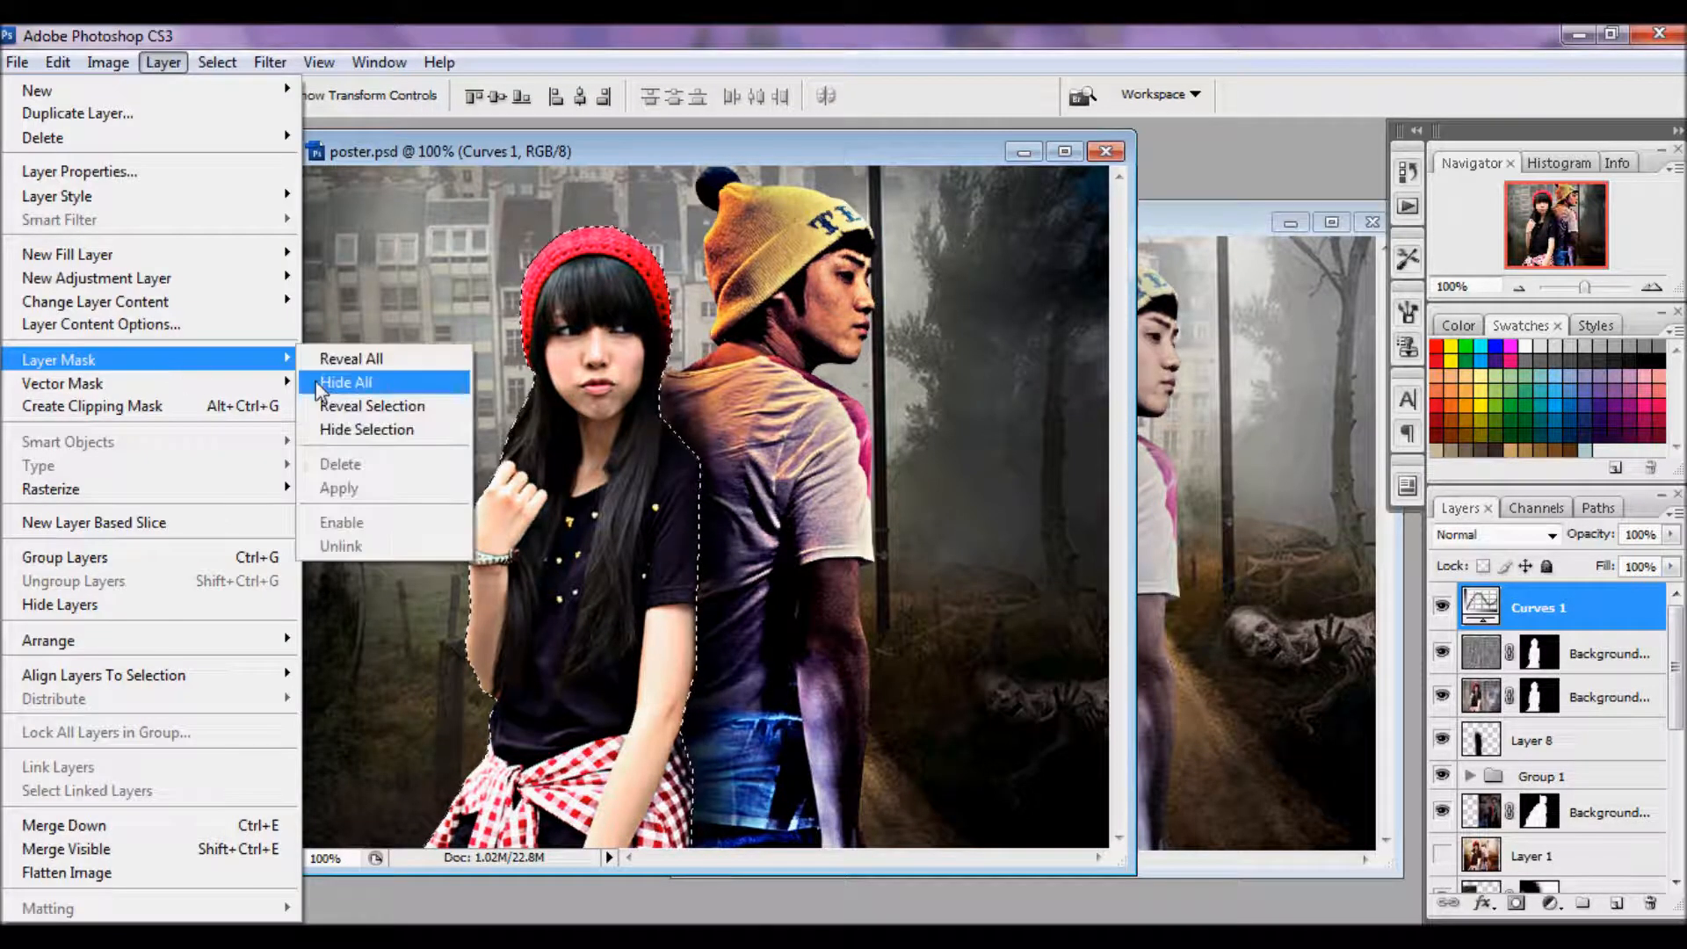
left_click(366, 408)
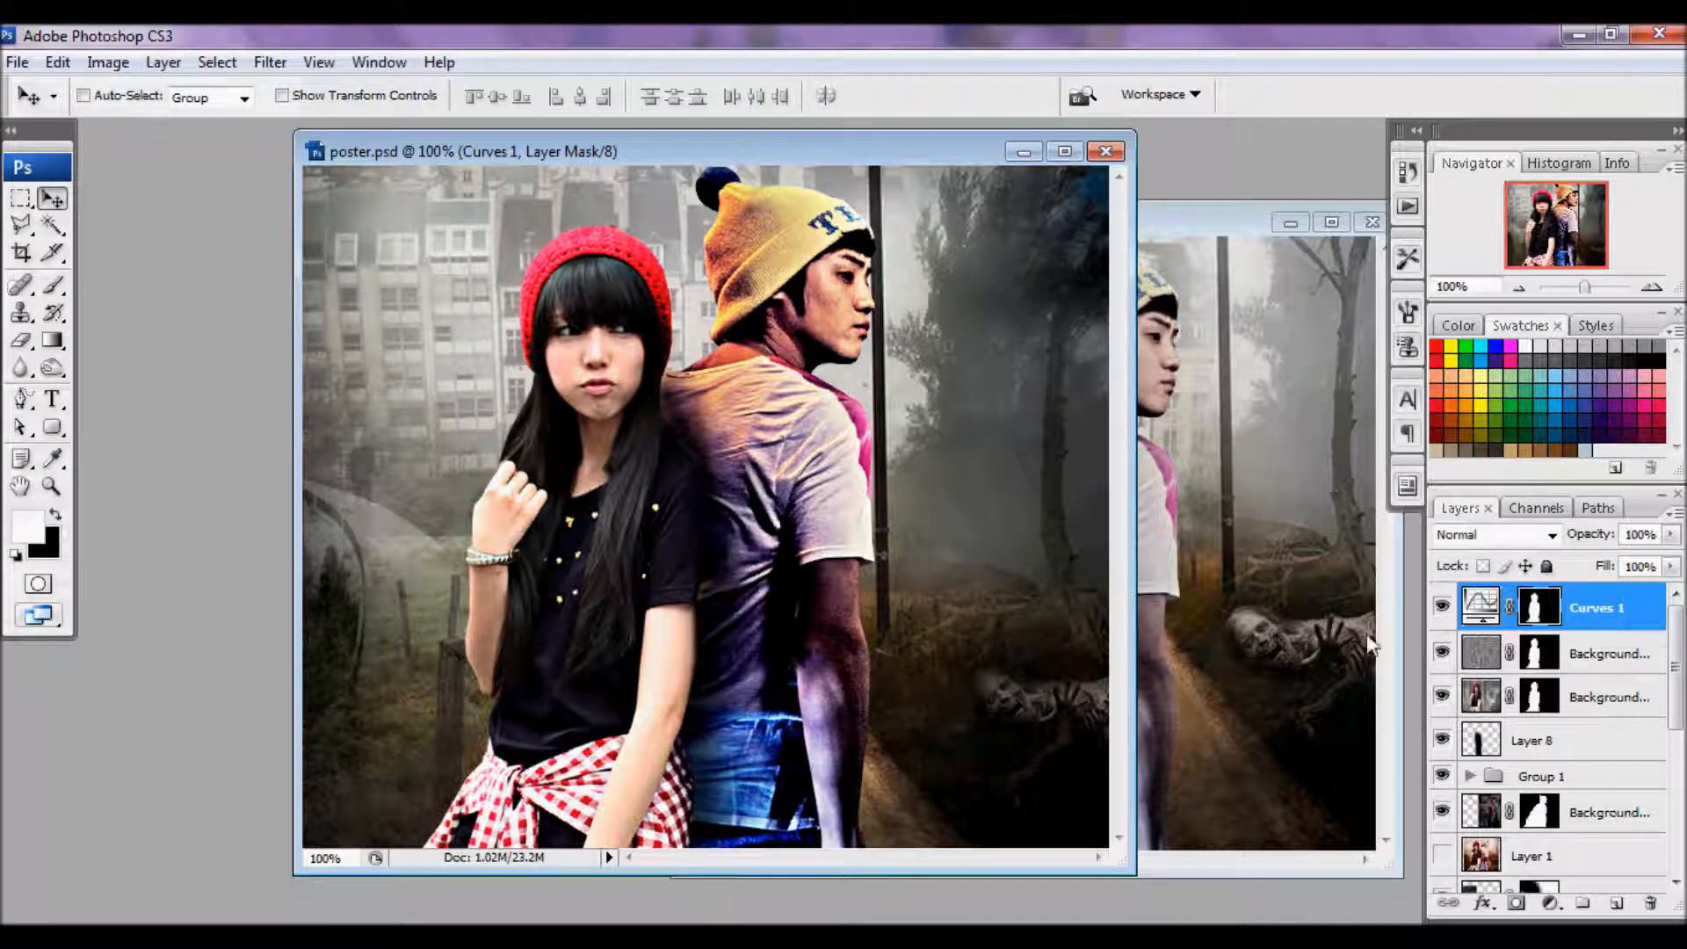
left_click(1442, 607)
left_click(1442, 606)
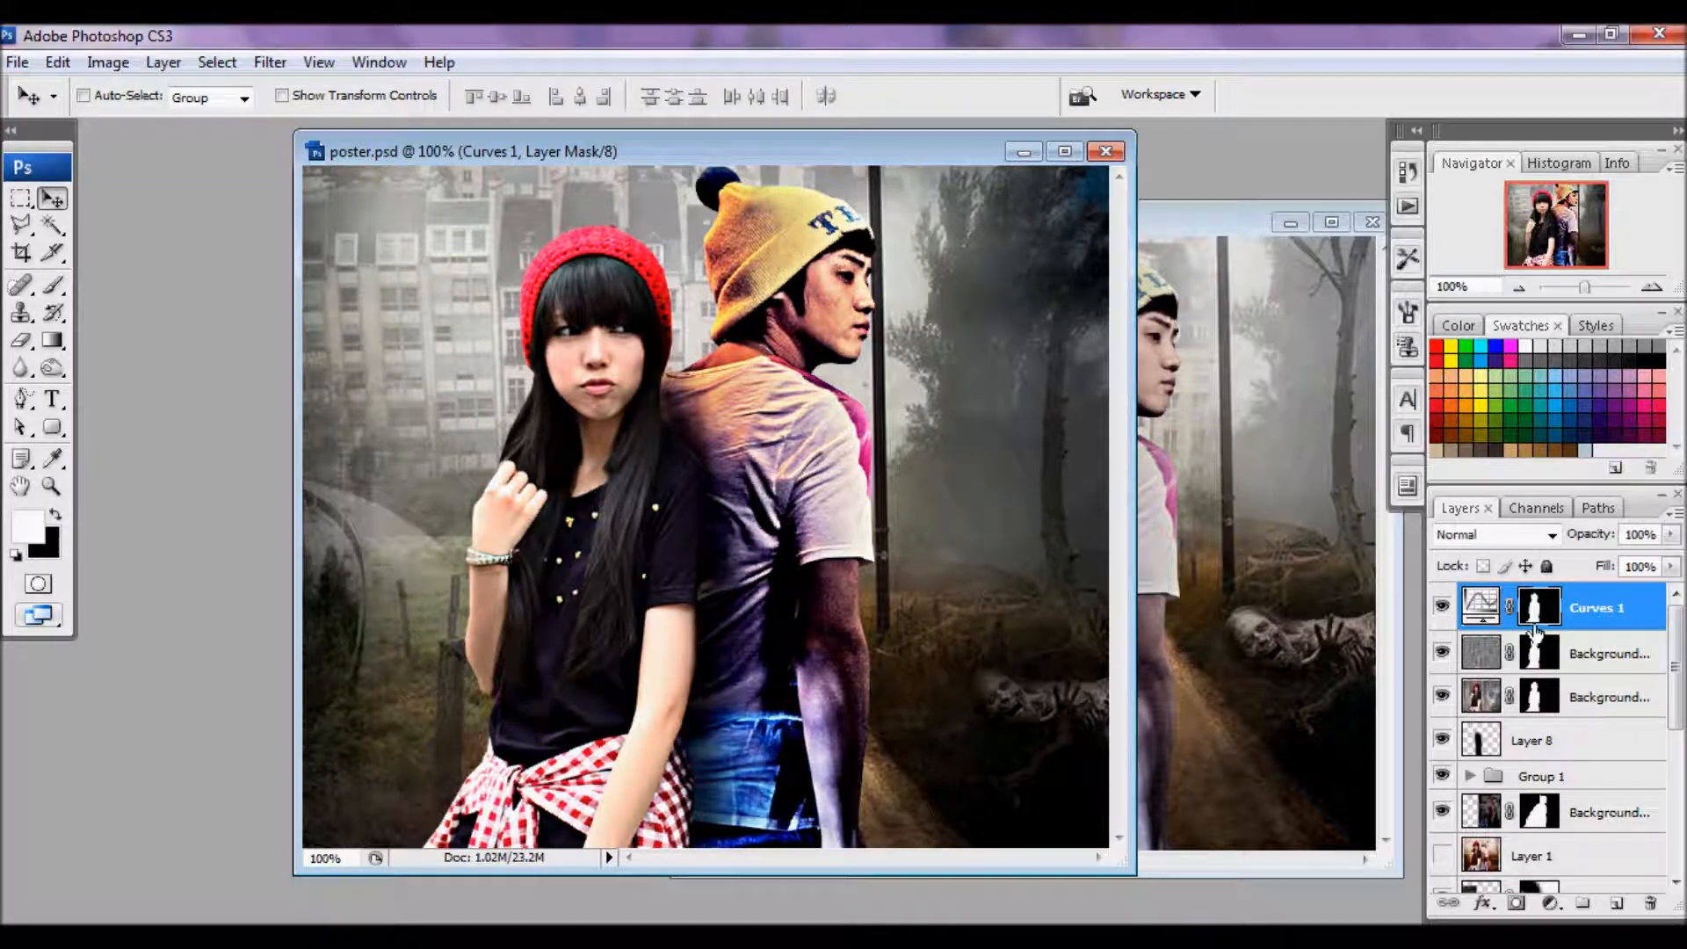
- In Yoseob Fic.psd, show and select Layer 2, switch to the Eyedropper tool and hide all the other layers
left_click(1186, 230)
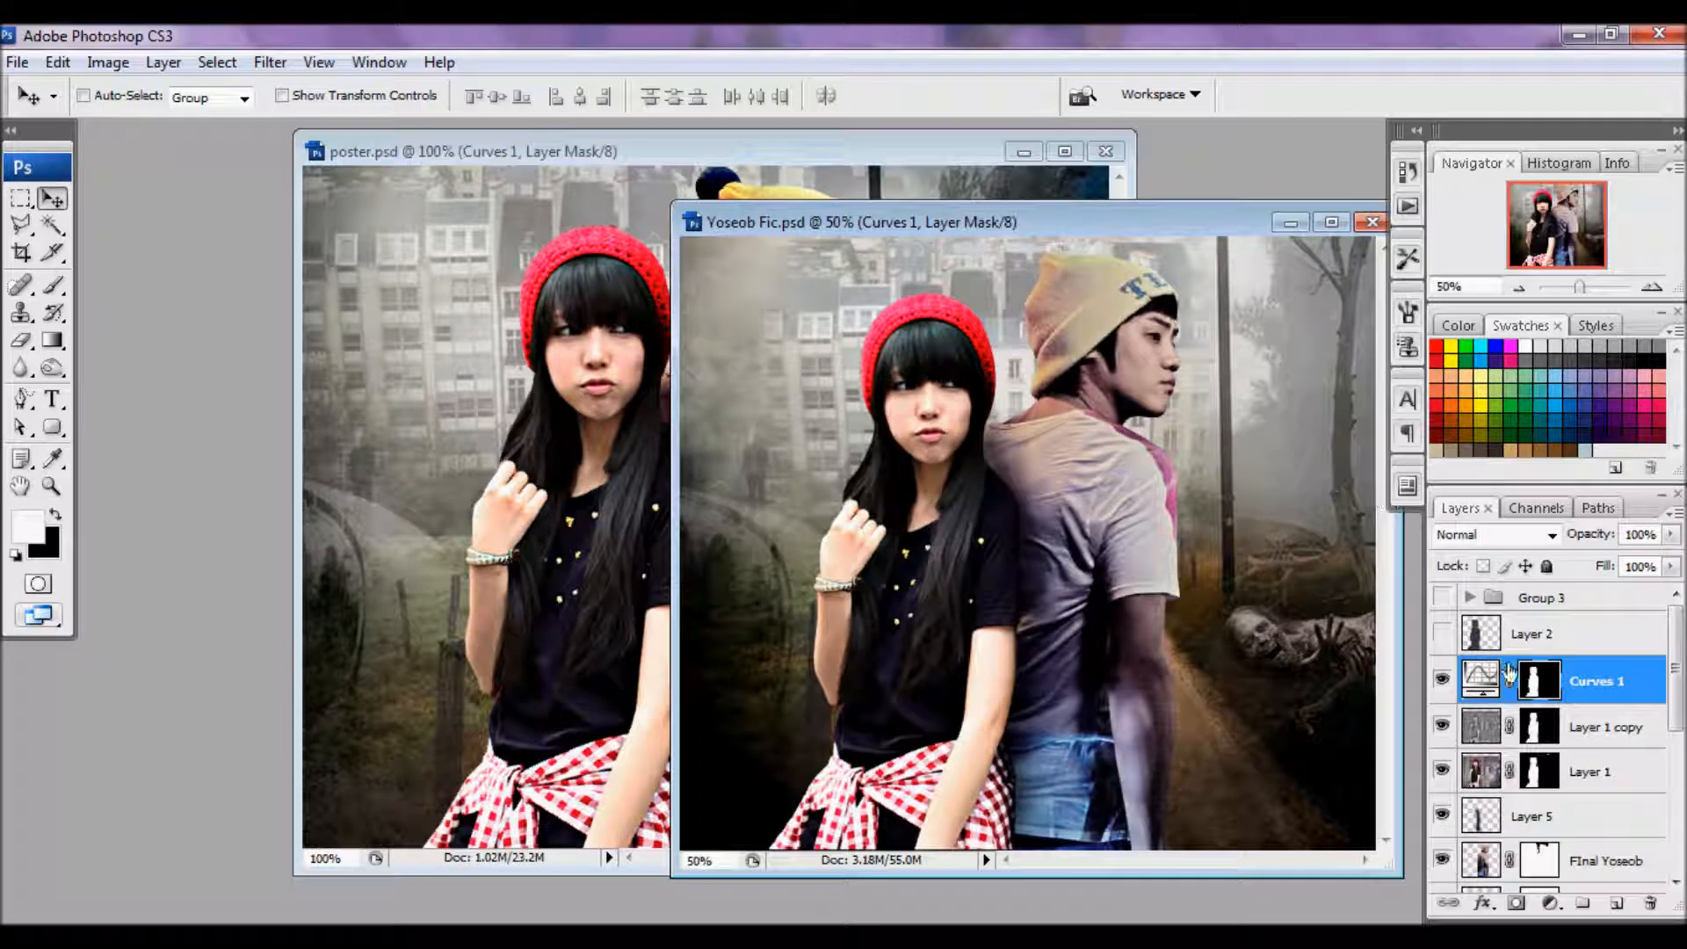
left_click(1442, 633)
left_click(1476, 635)
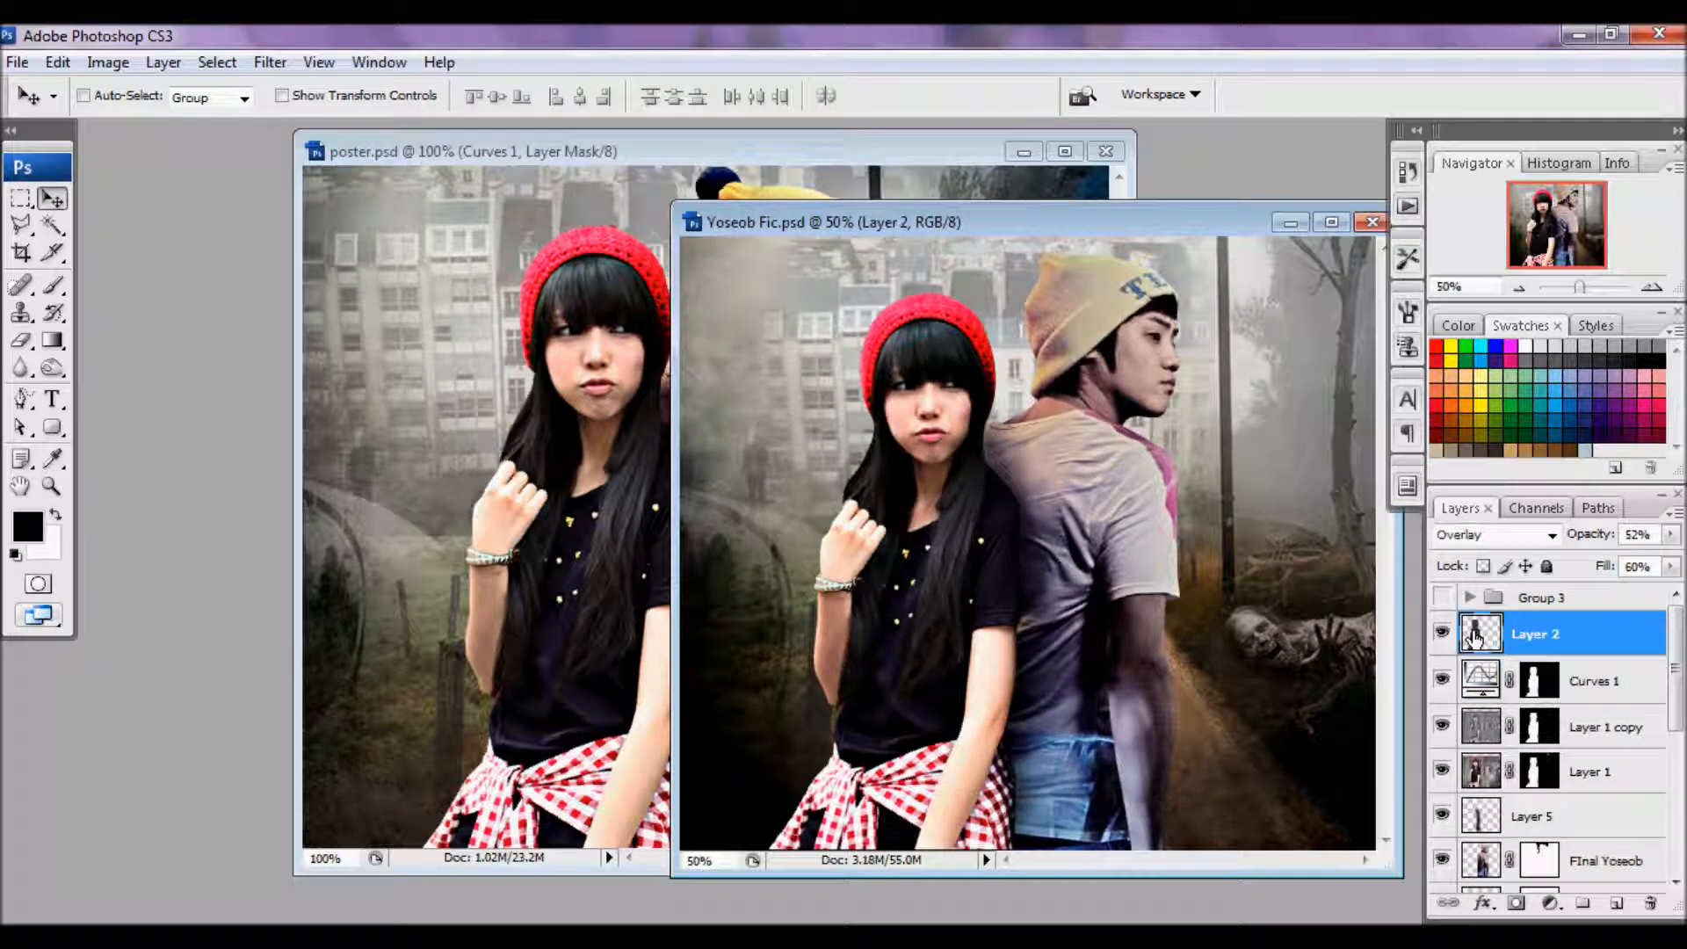
left_click(52, 458)
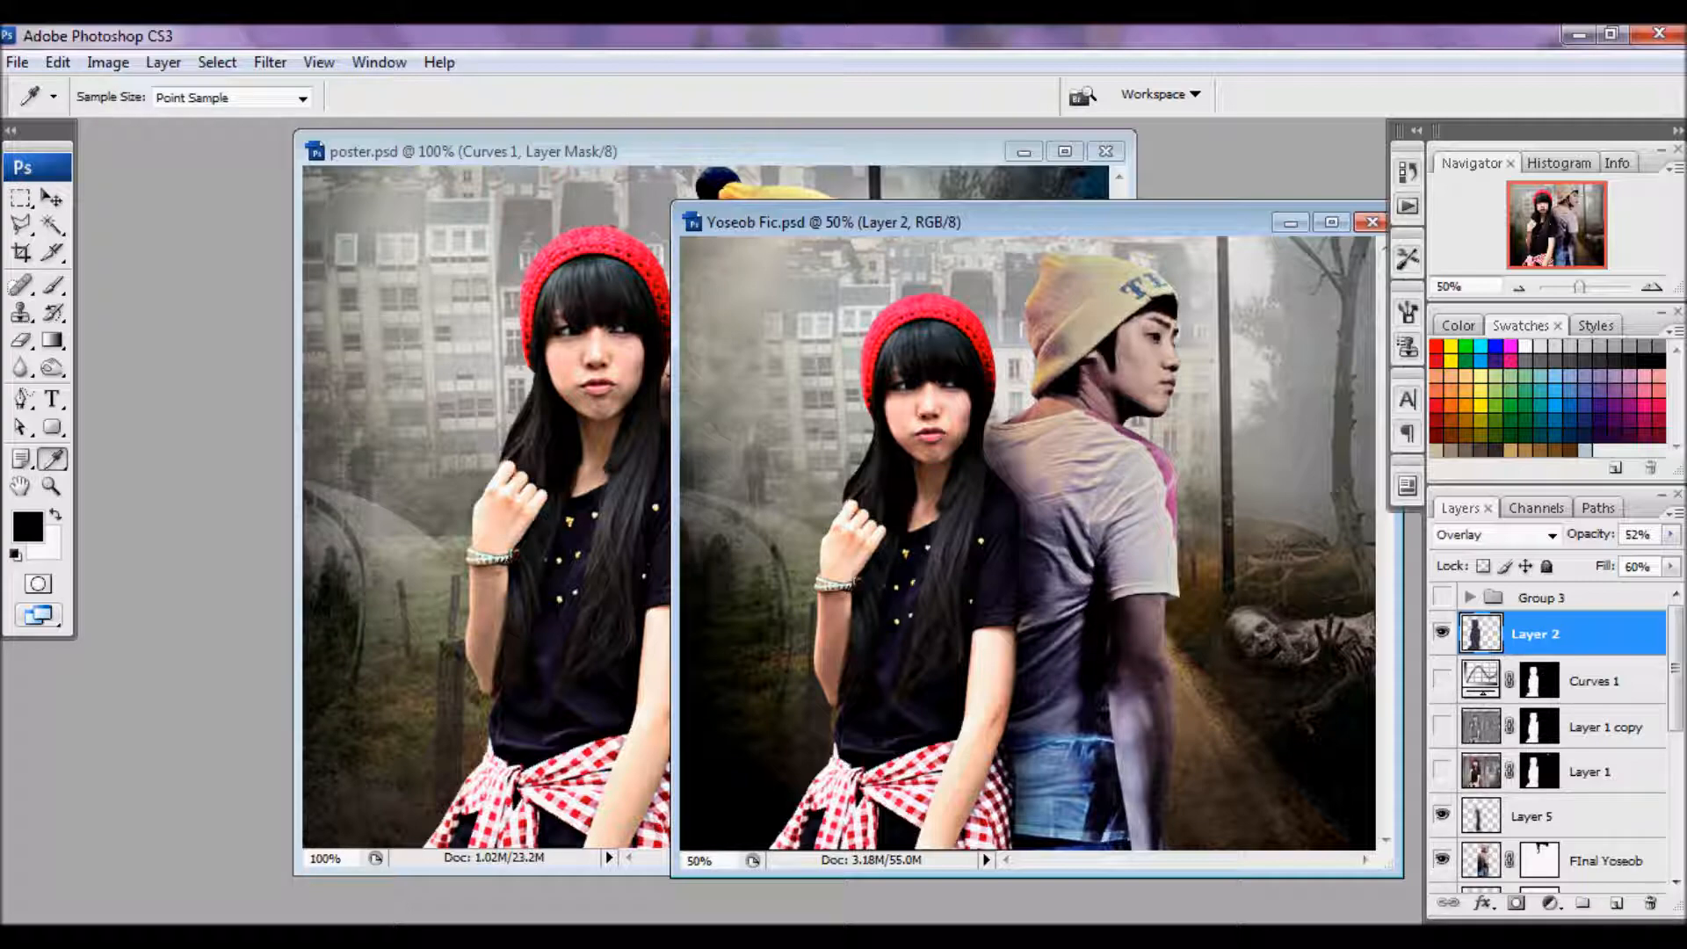
scroll(1438, 797, "down", 6)
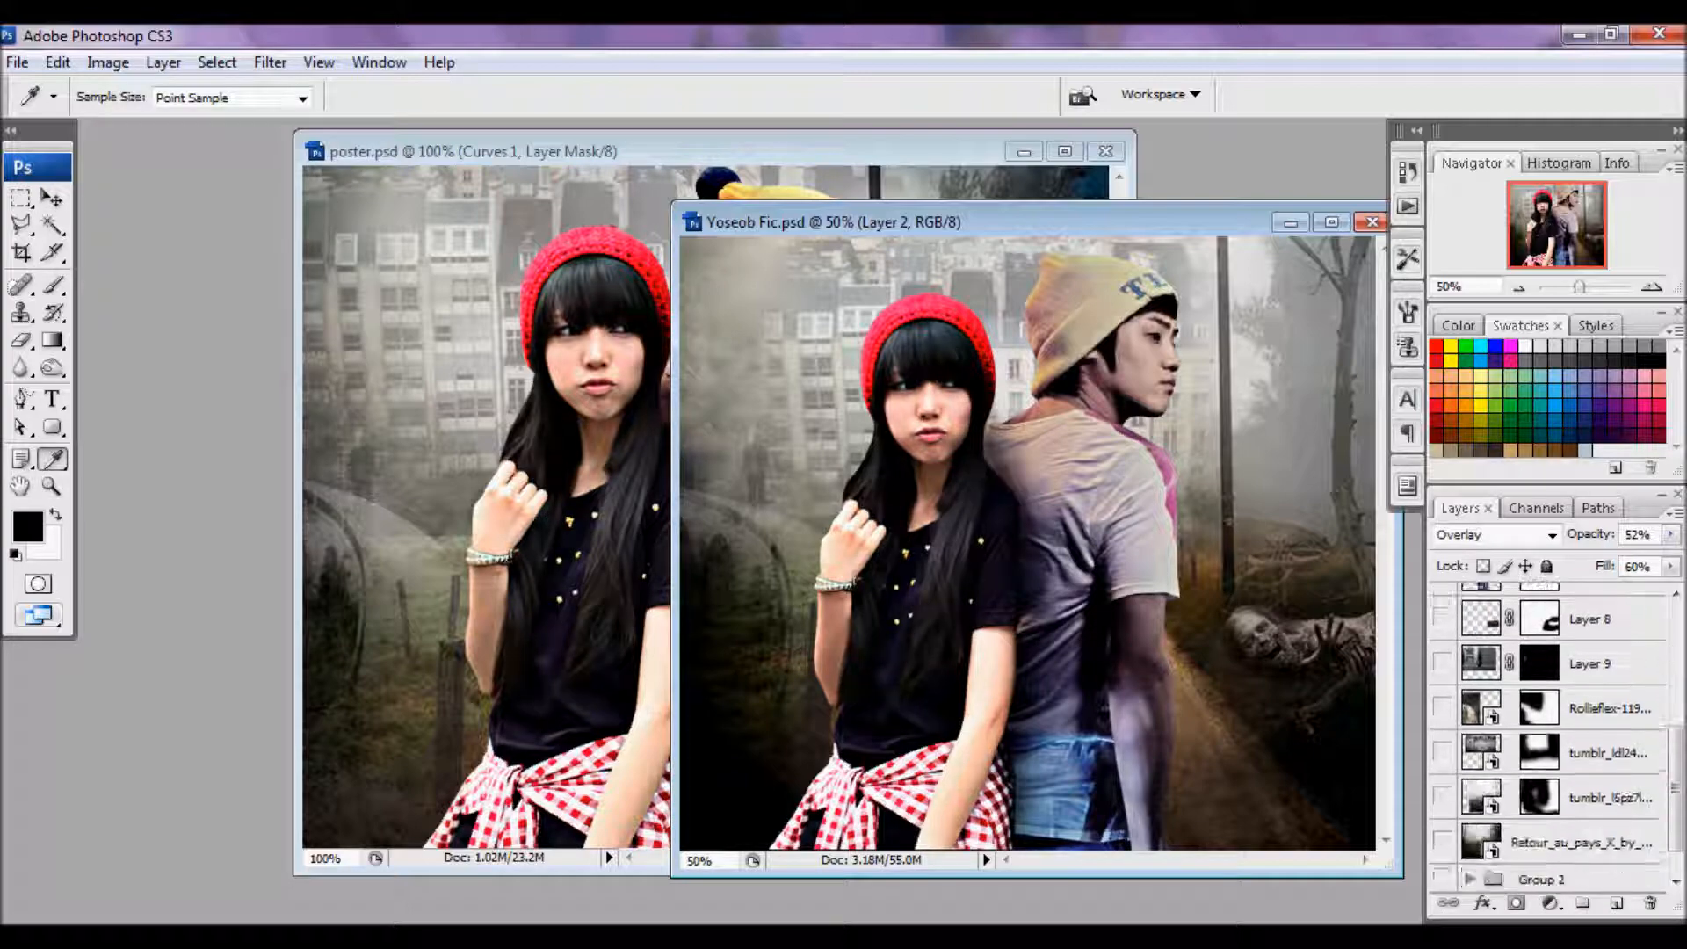
scroll(1536, 625, "up", 4)
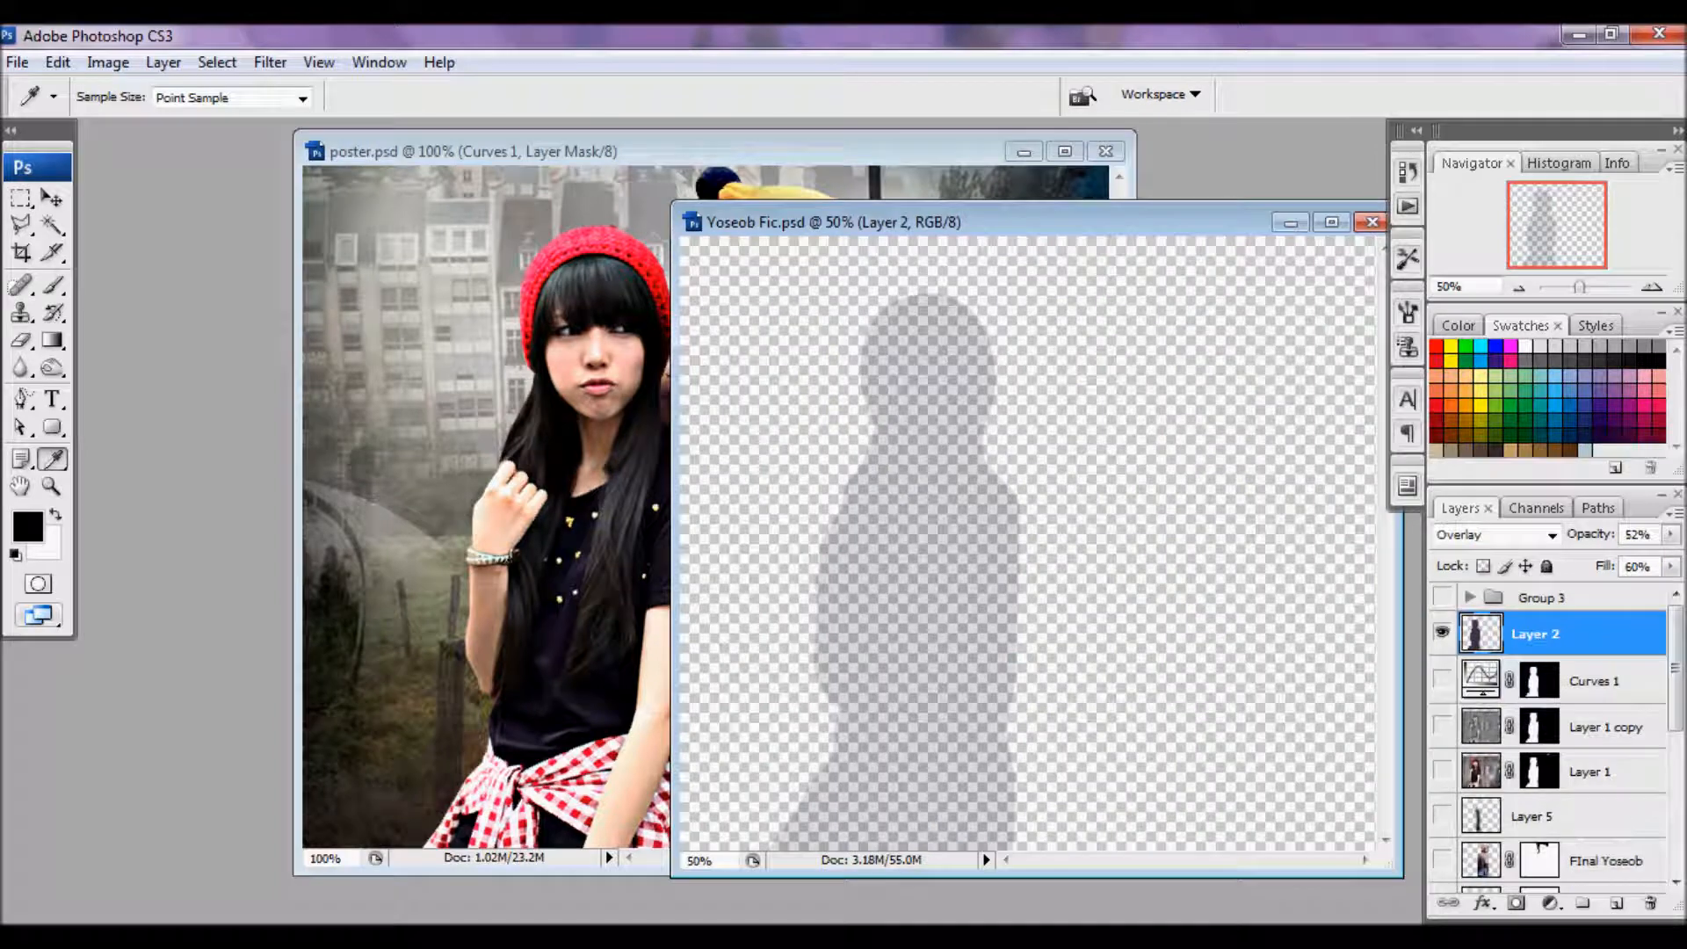
- Raise Layer 2's opacity and fill to 100% and sample the silhouette's dark purple as the foreground colour
left_click(1670, 534)
left_click_drag(1610, 558, 1674, 591)
left_click(1670, 566)
left_click(893, 529)
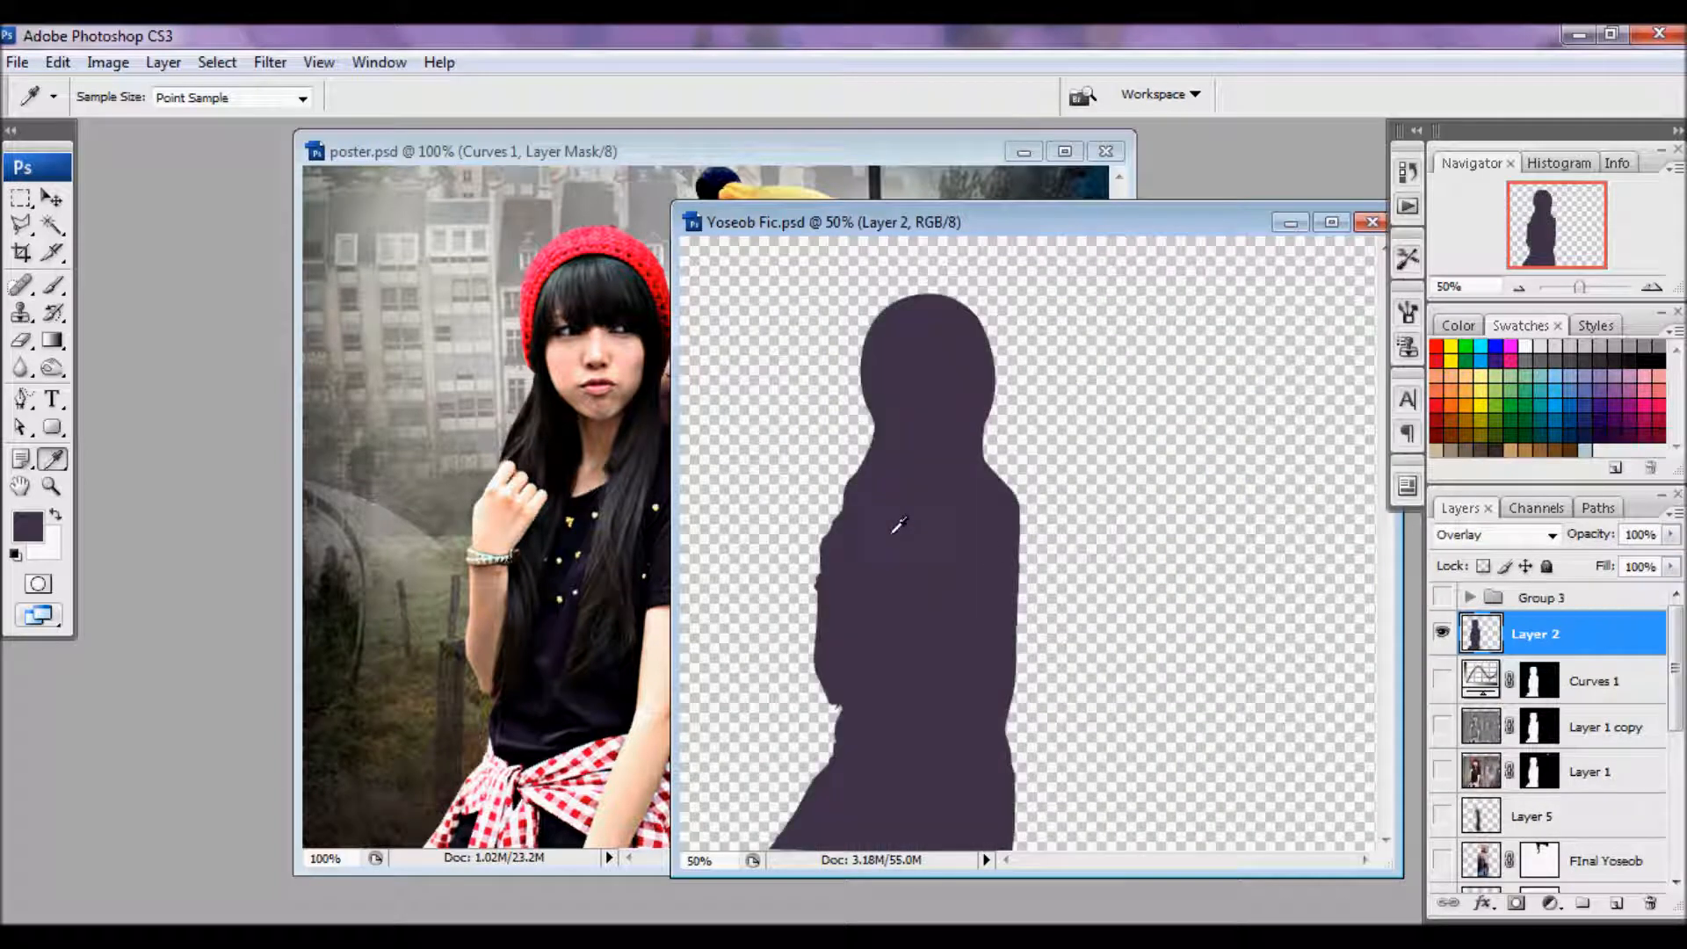
- In poster.psd, add a dark purple Solid Color fill layer masked to the girl's outline from Curves 1 and set its blend mode to Overlay
left_click(783, 168)
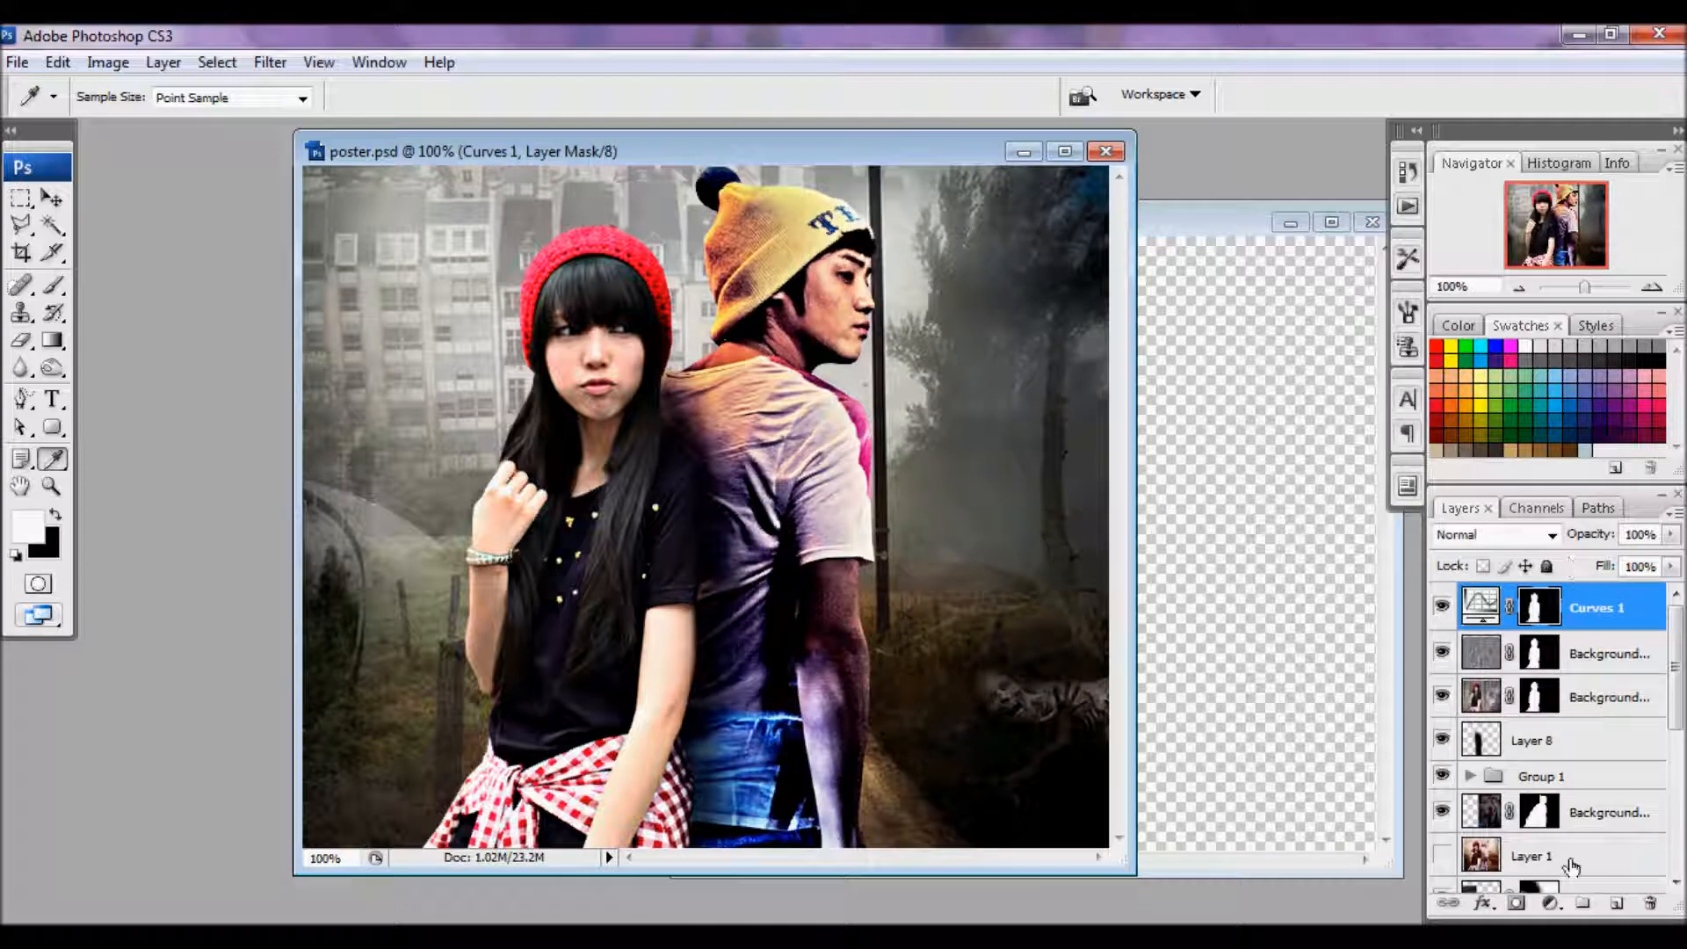
left_click(1533, 605, "ctrl")
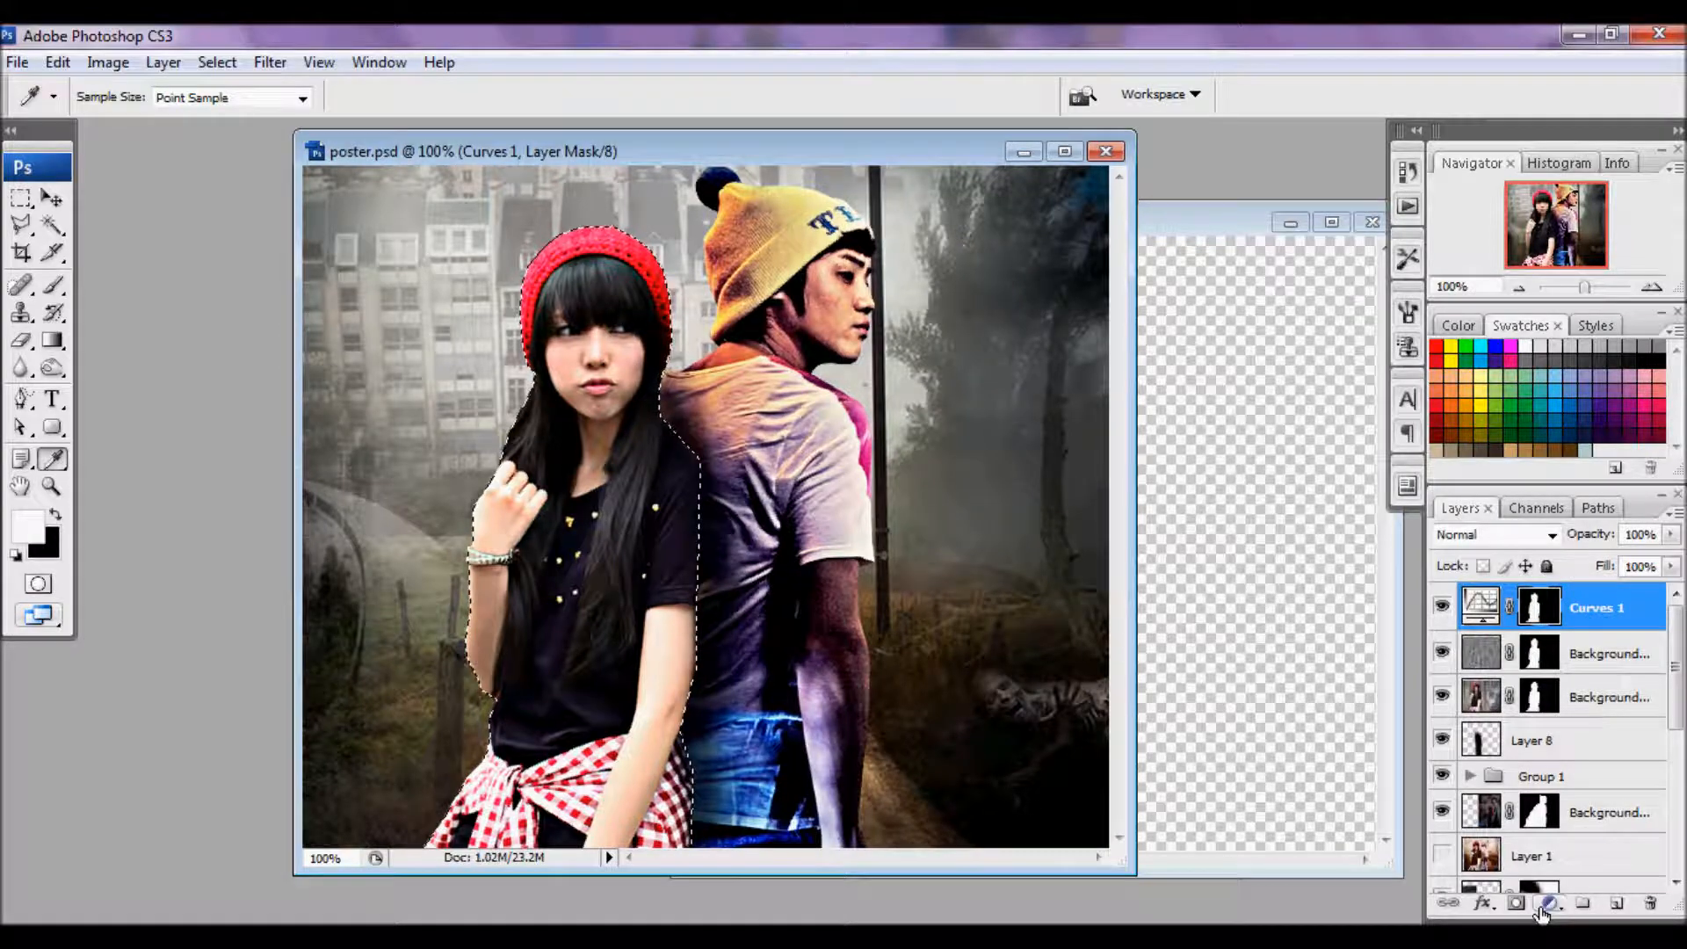
left_click(1550, 903)
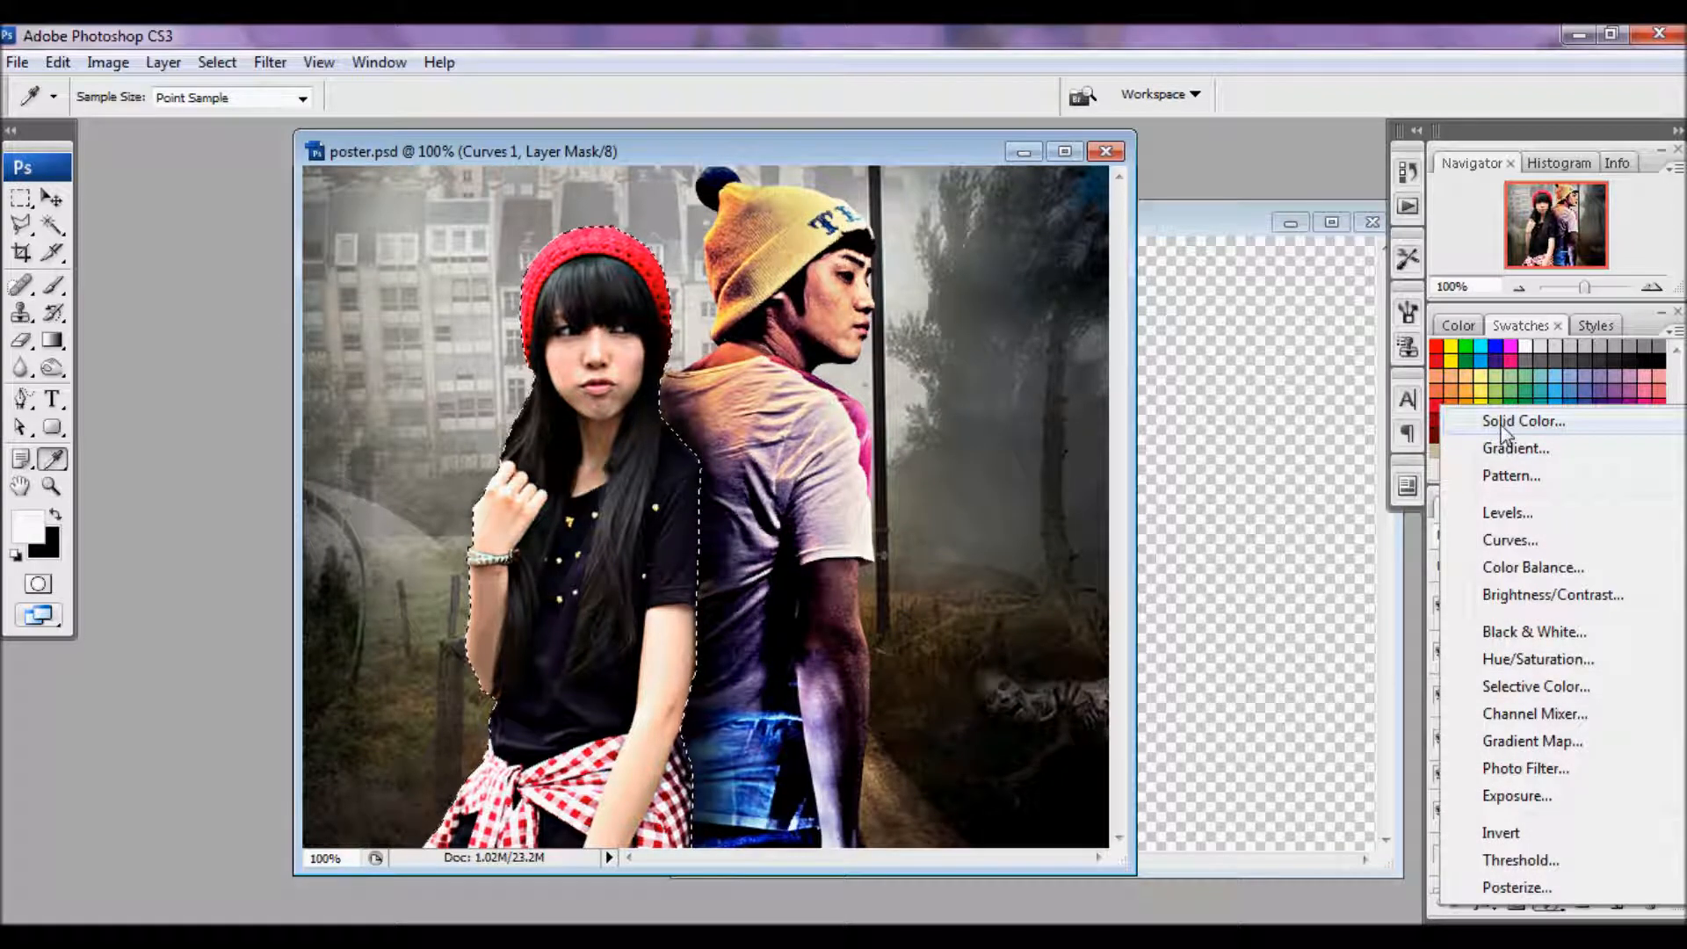
left_click(1338, 165)
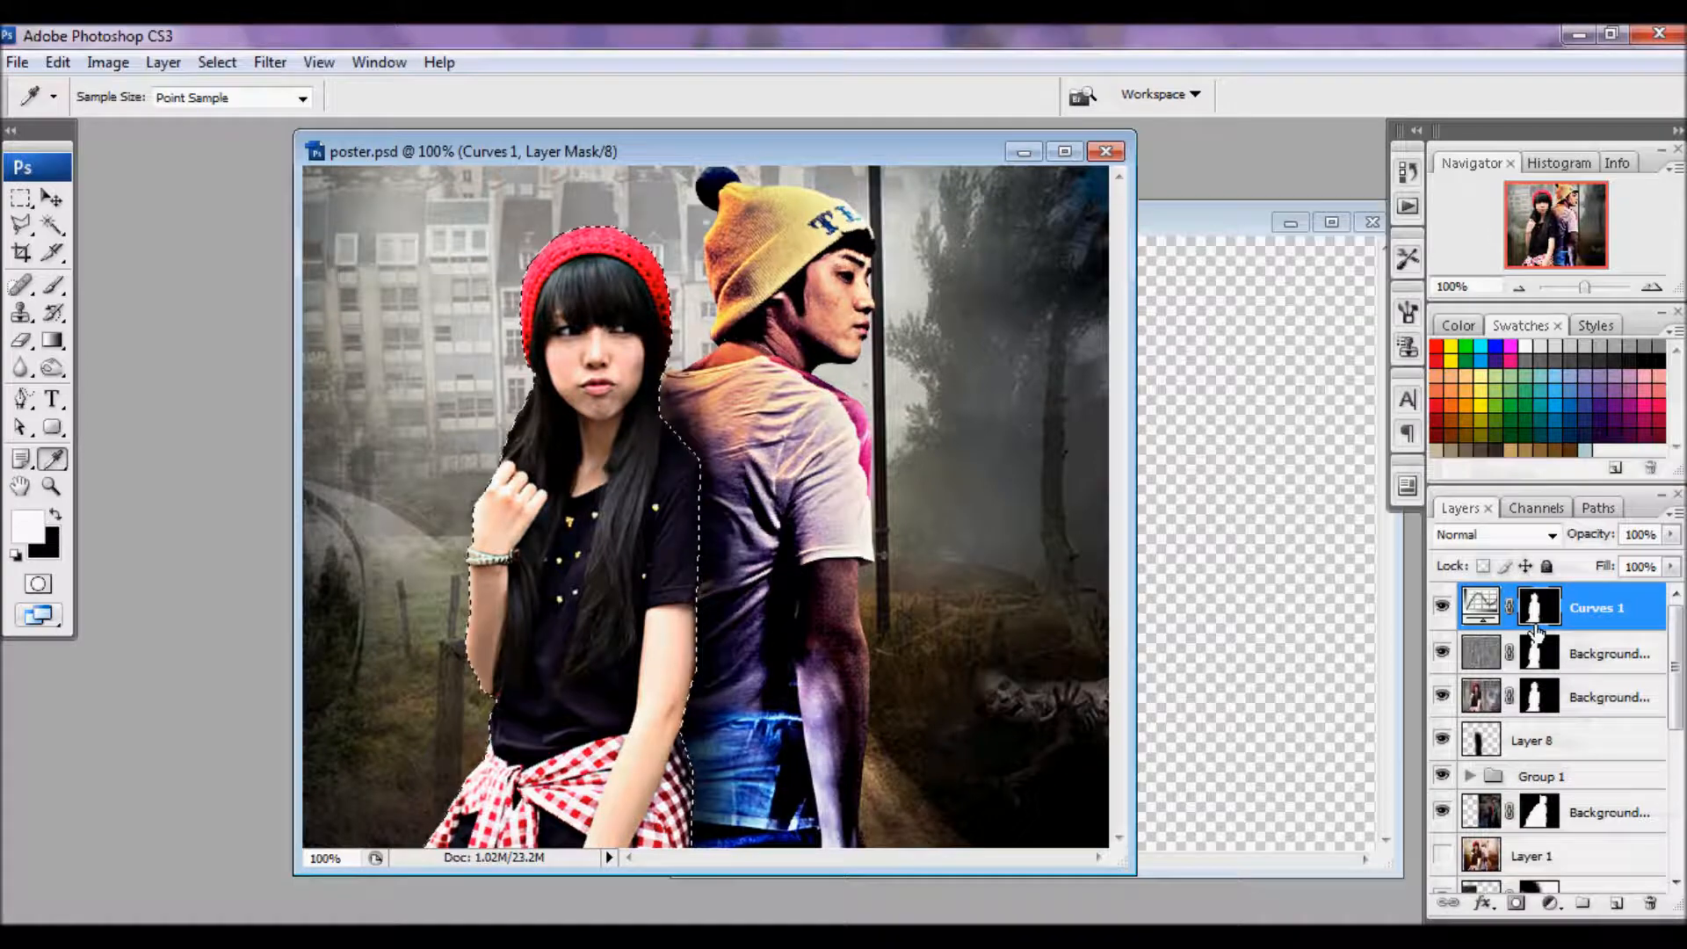
left_click(1547, 904)
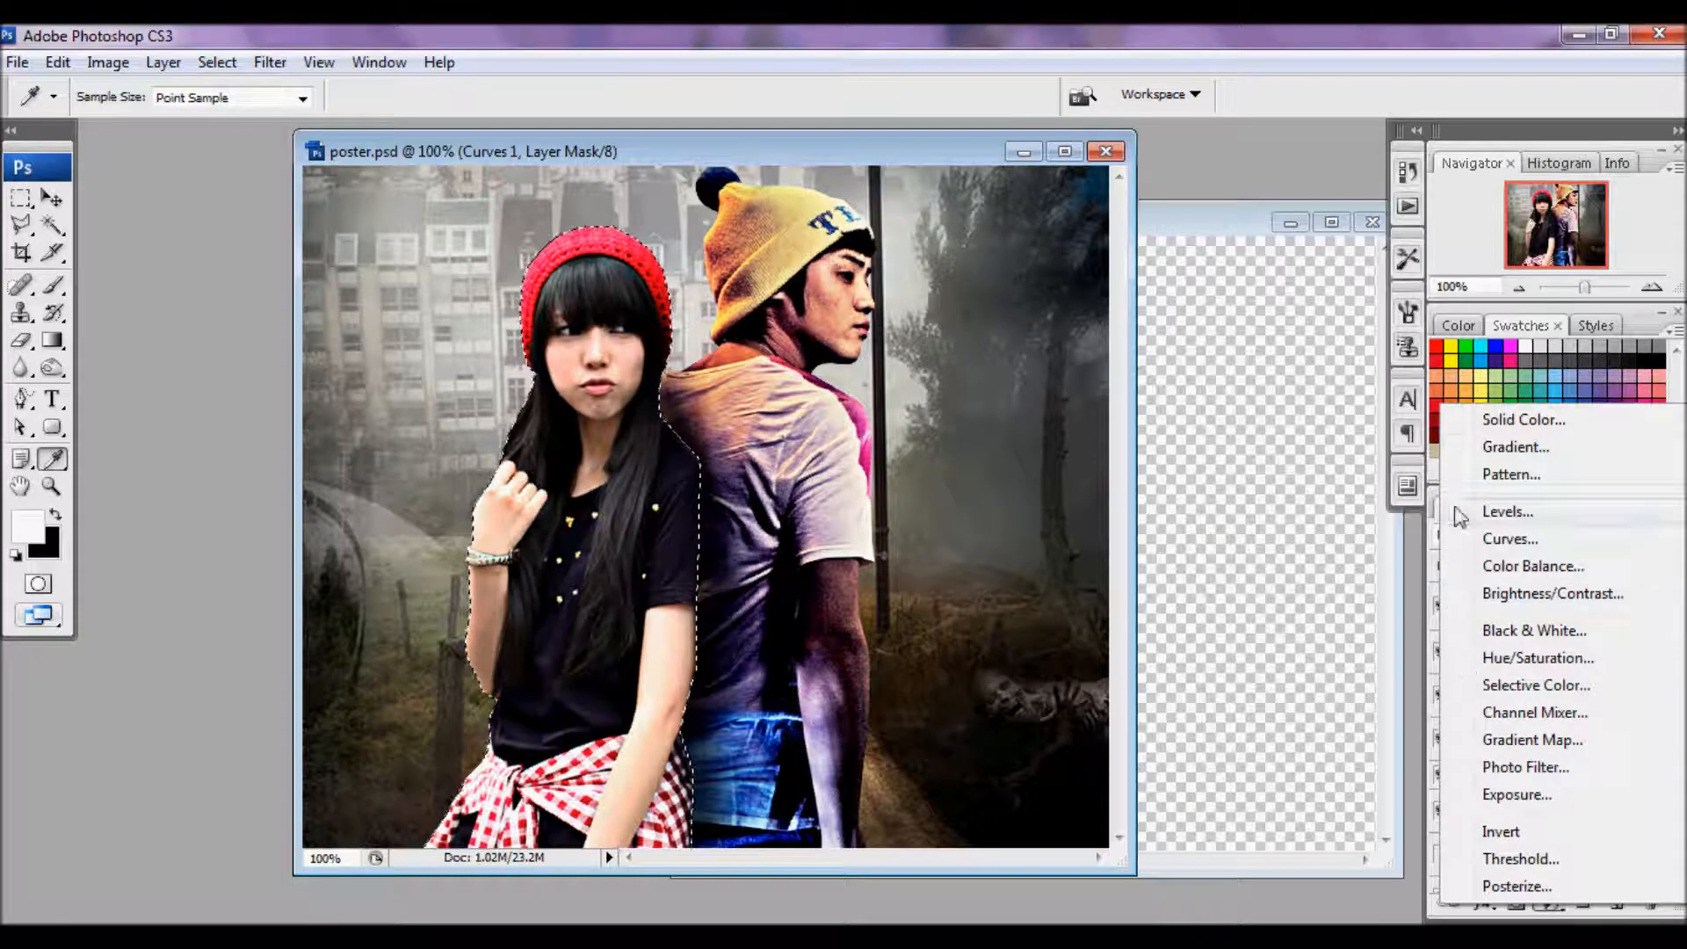
left_click(1496, 419)
left_click(1648, 256)
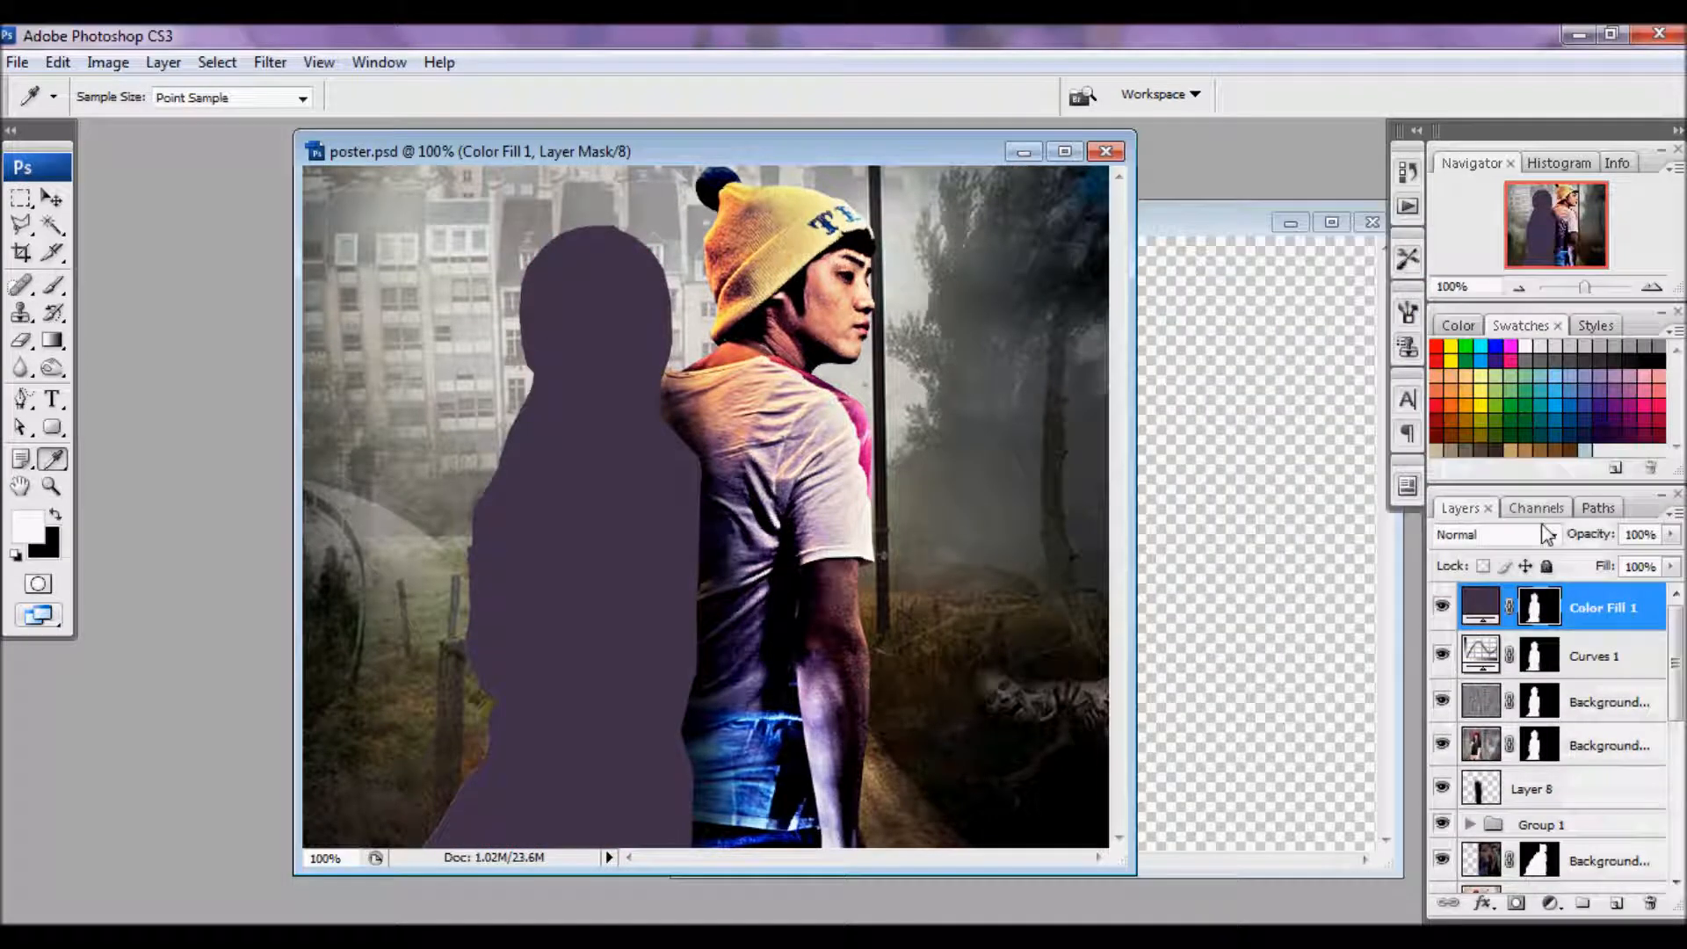
left_click(1493, 534)
left_click(1458, 332)
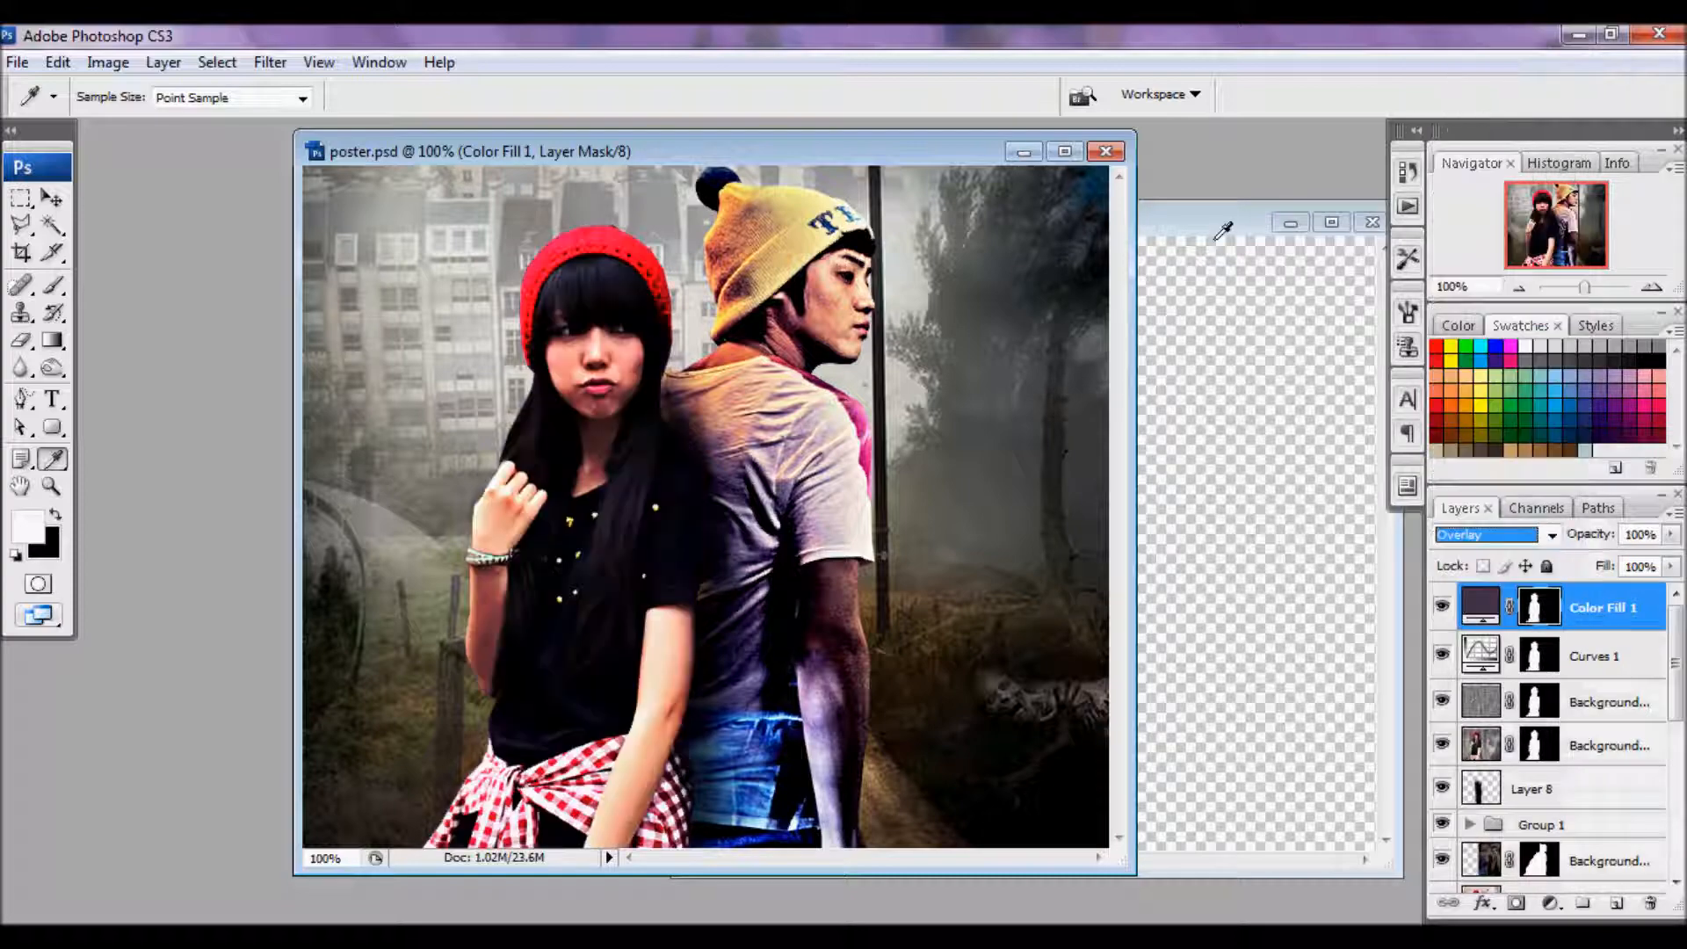
- In Yoseob Fic.psd, undo the opacity and fill changes on Layer 2 and reselect the layer to read its original settings
left_click(1200, 231)
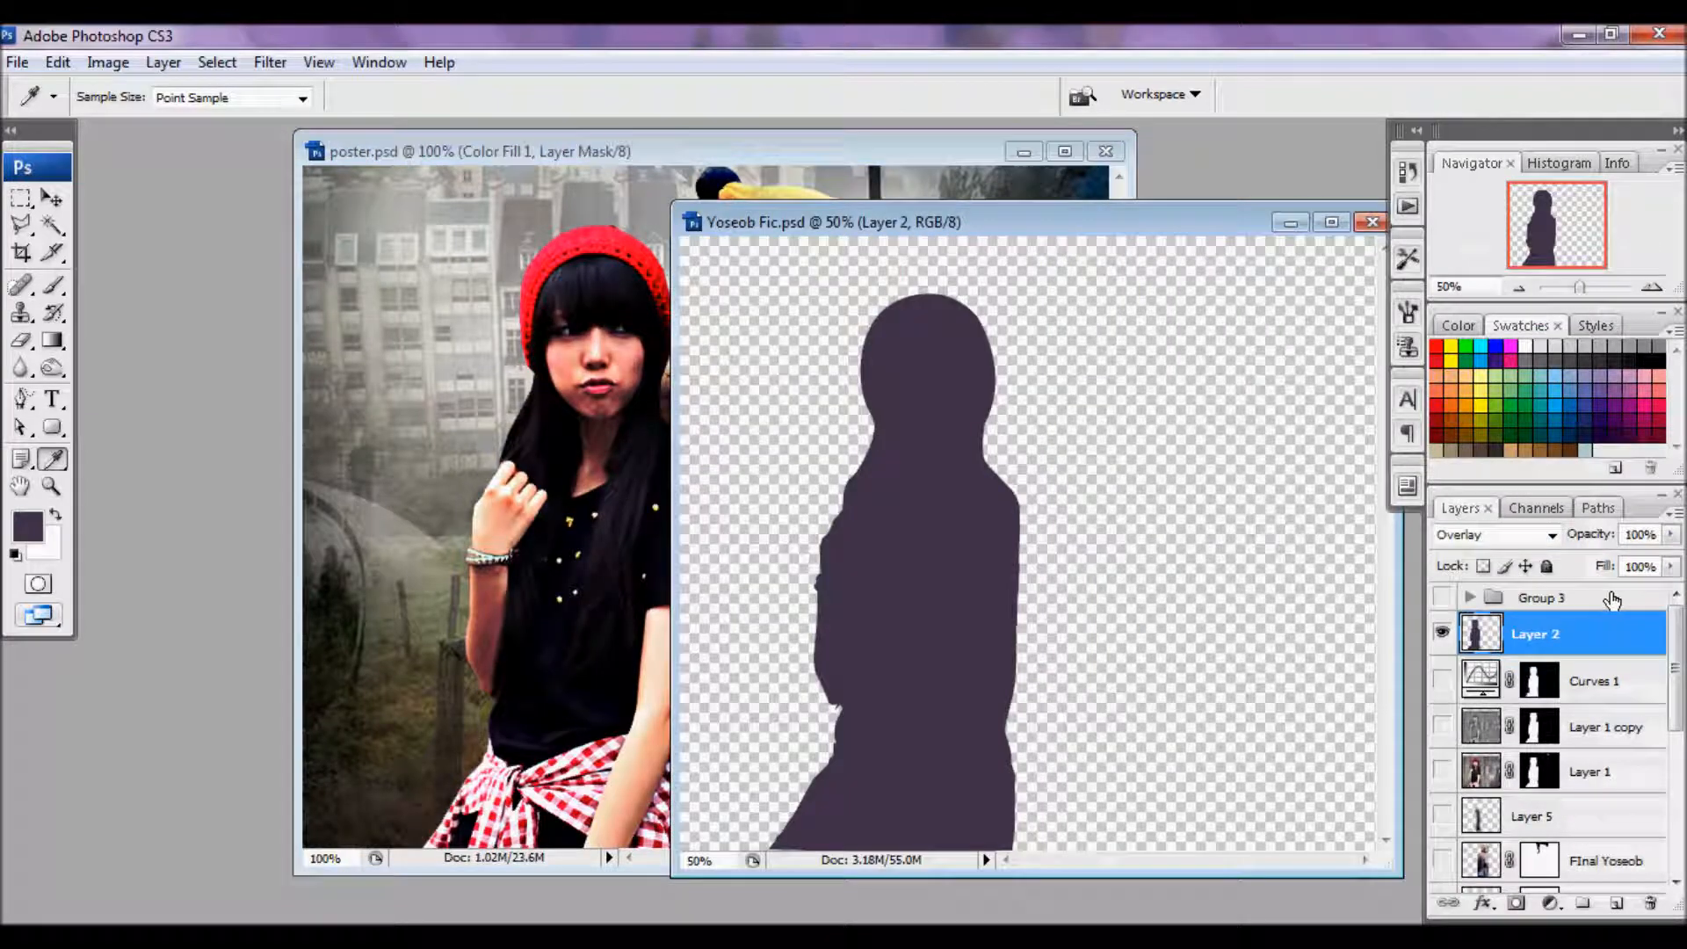
key("ctrl+alt+z")
key("ctrl+alt+z")
key("ctrl+alt+z")
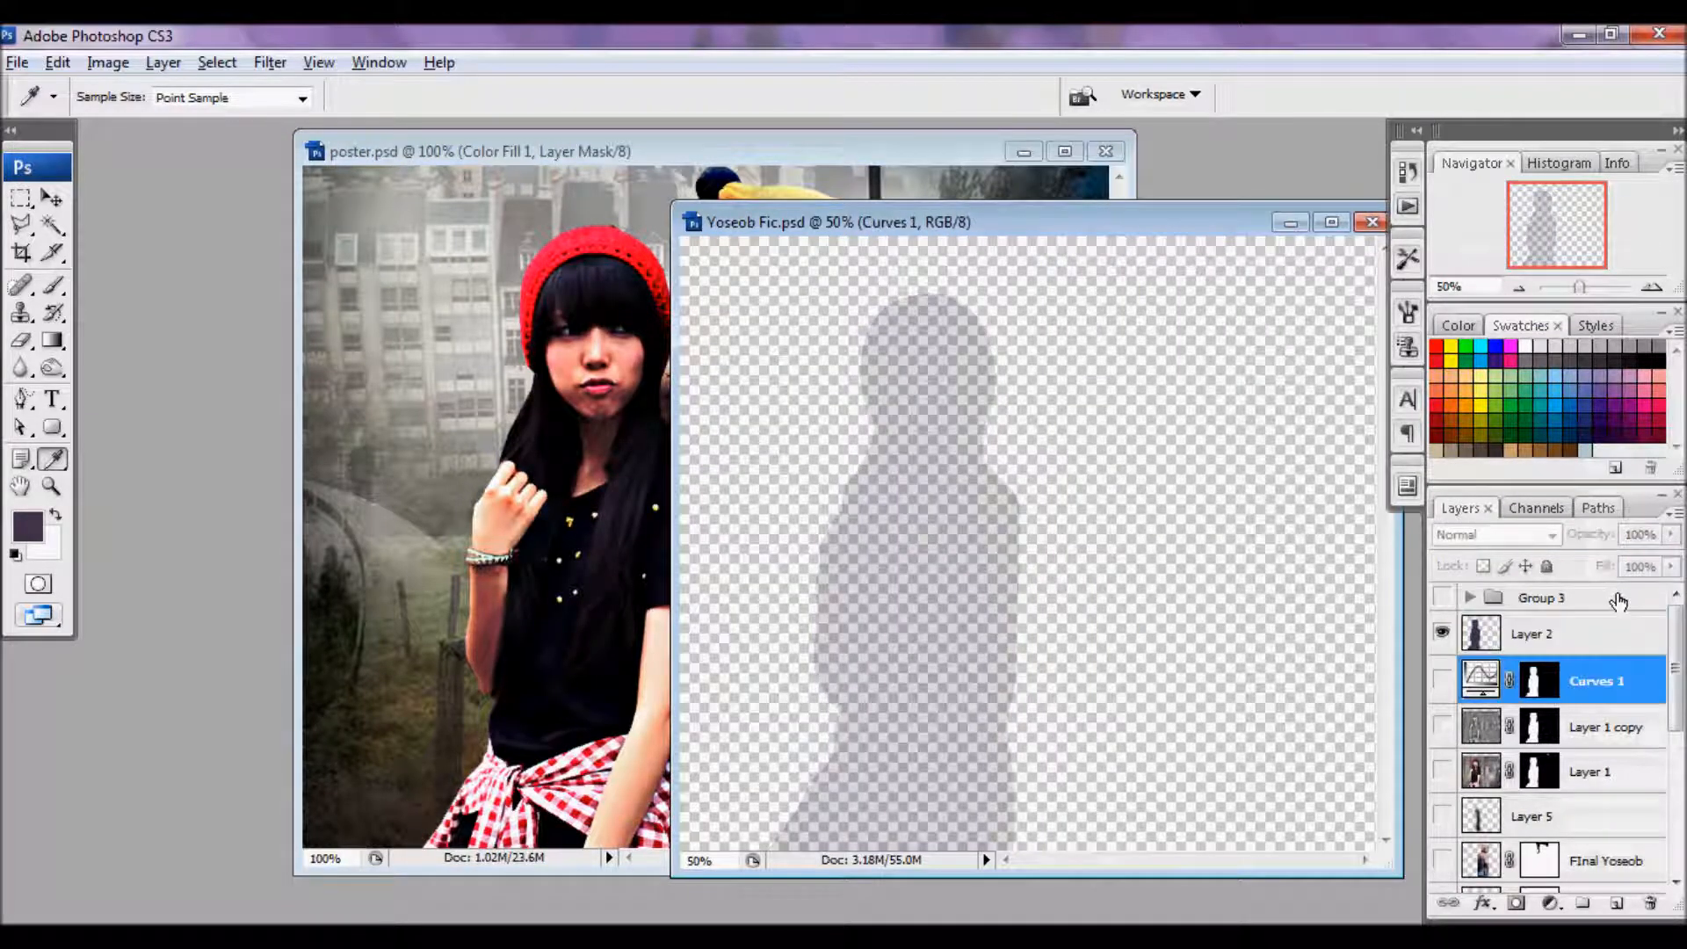
left_click(1553, 633)
- Back in poster.psd, set the Color Fill 1 layer's opacity to 52% and its fill to 60%
left_click(993, 168)
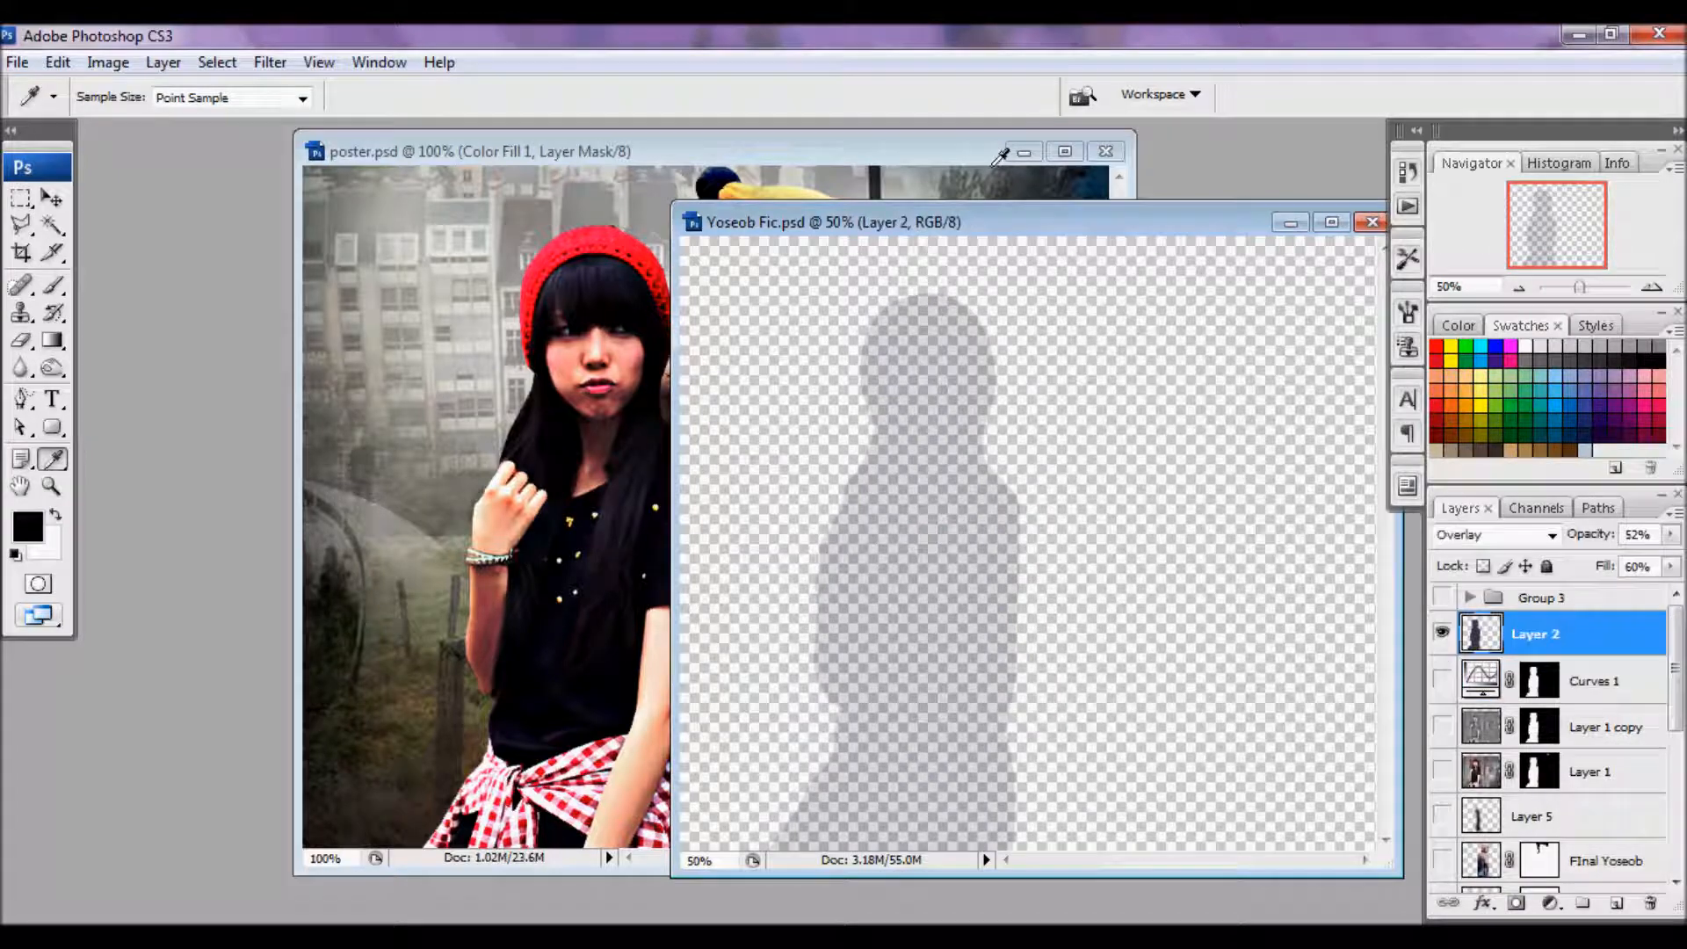
left_click(980, 156)
left_click(1639, 534)
type("52")
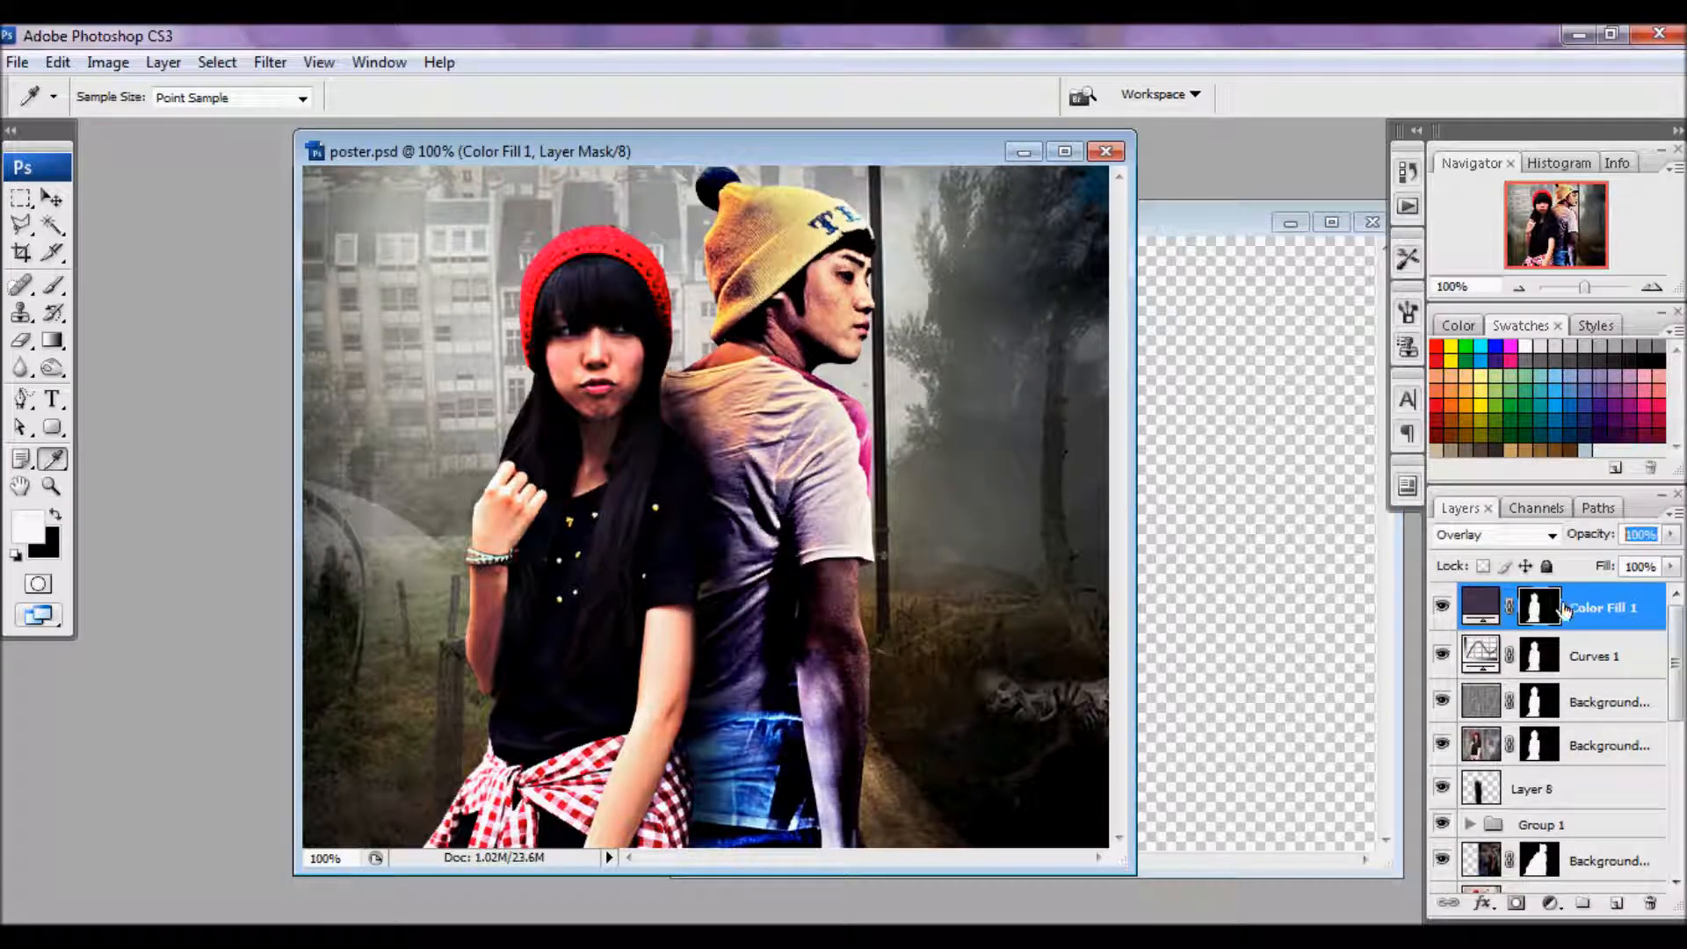
left_click(1659, 567)
type("60")
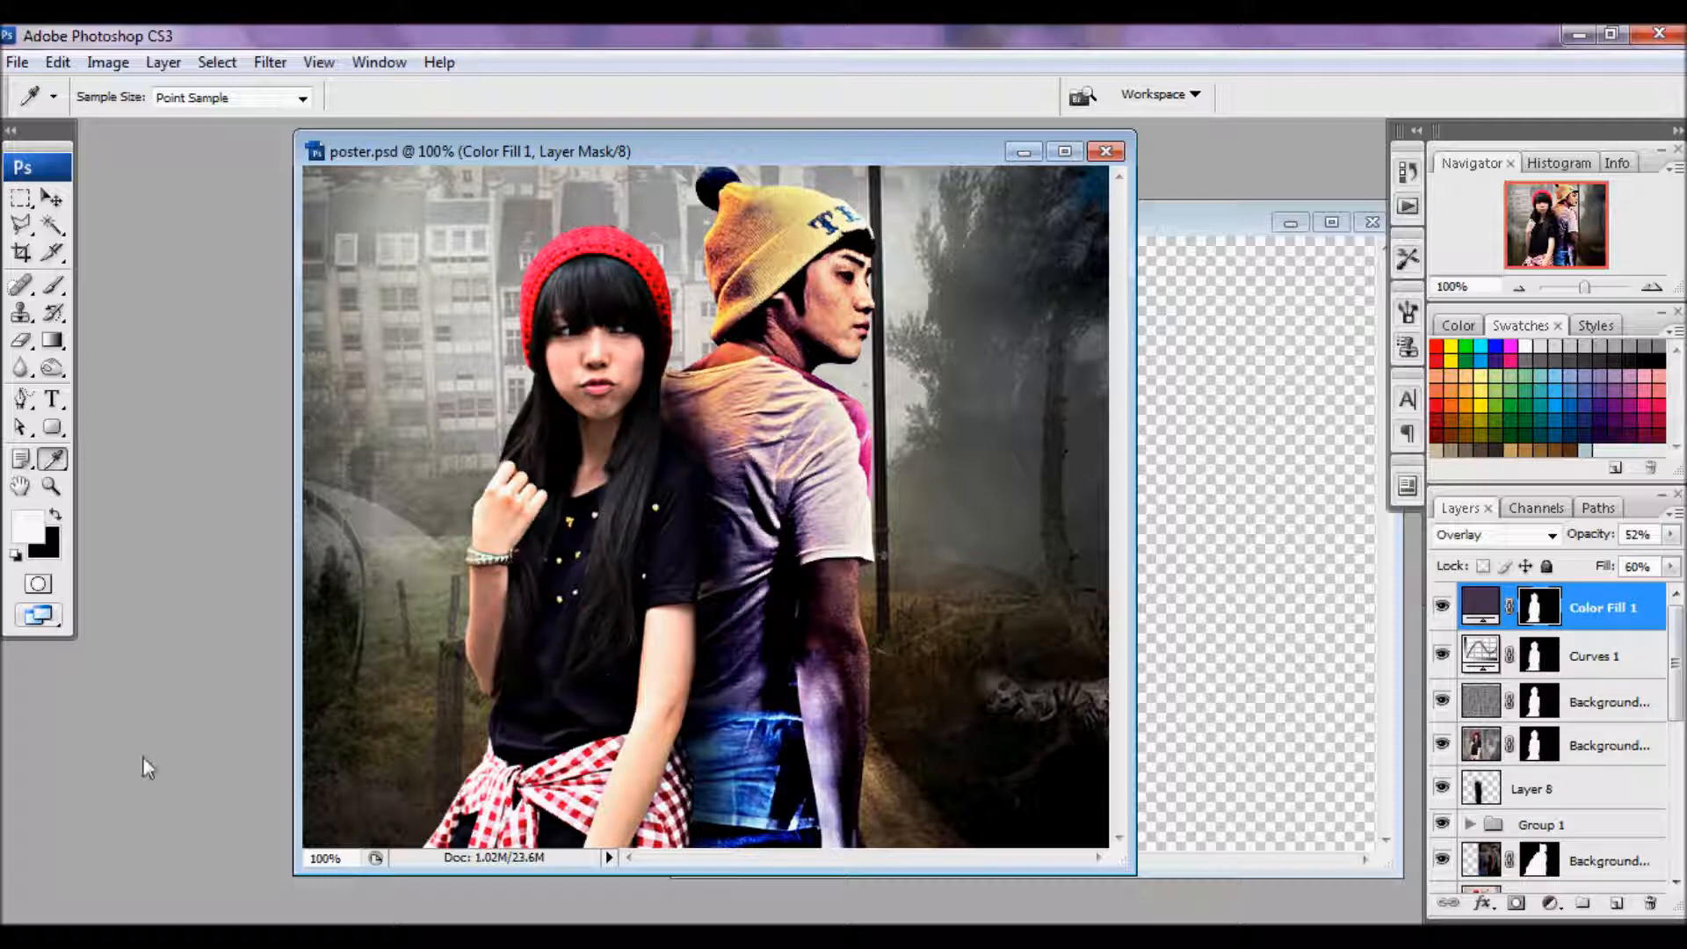
- Examine the girl's and boy's faces and upper bodies at 200% and return to the 100% view
left_click(20, 486)
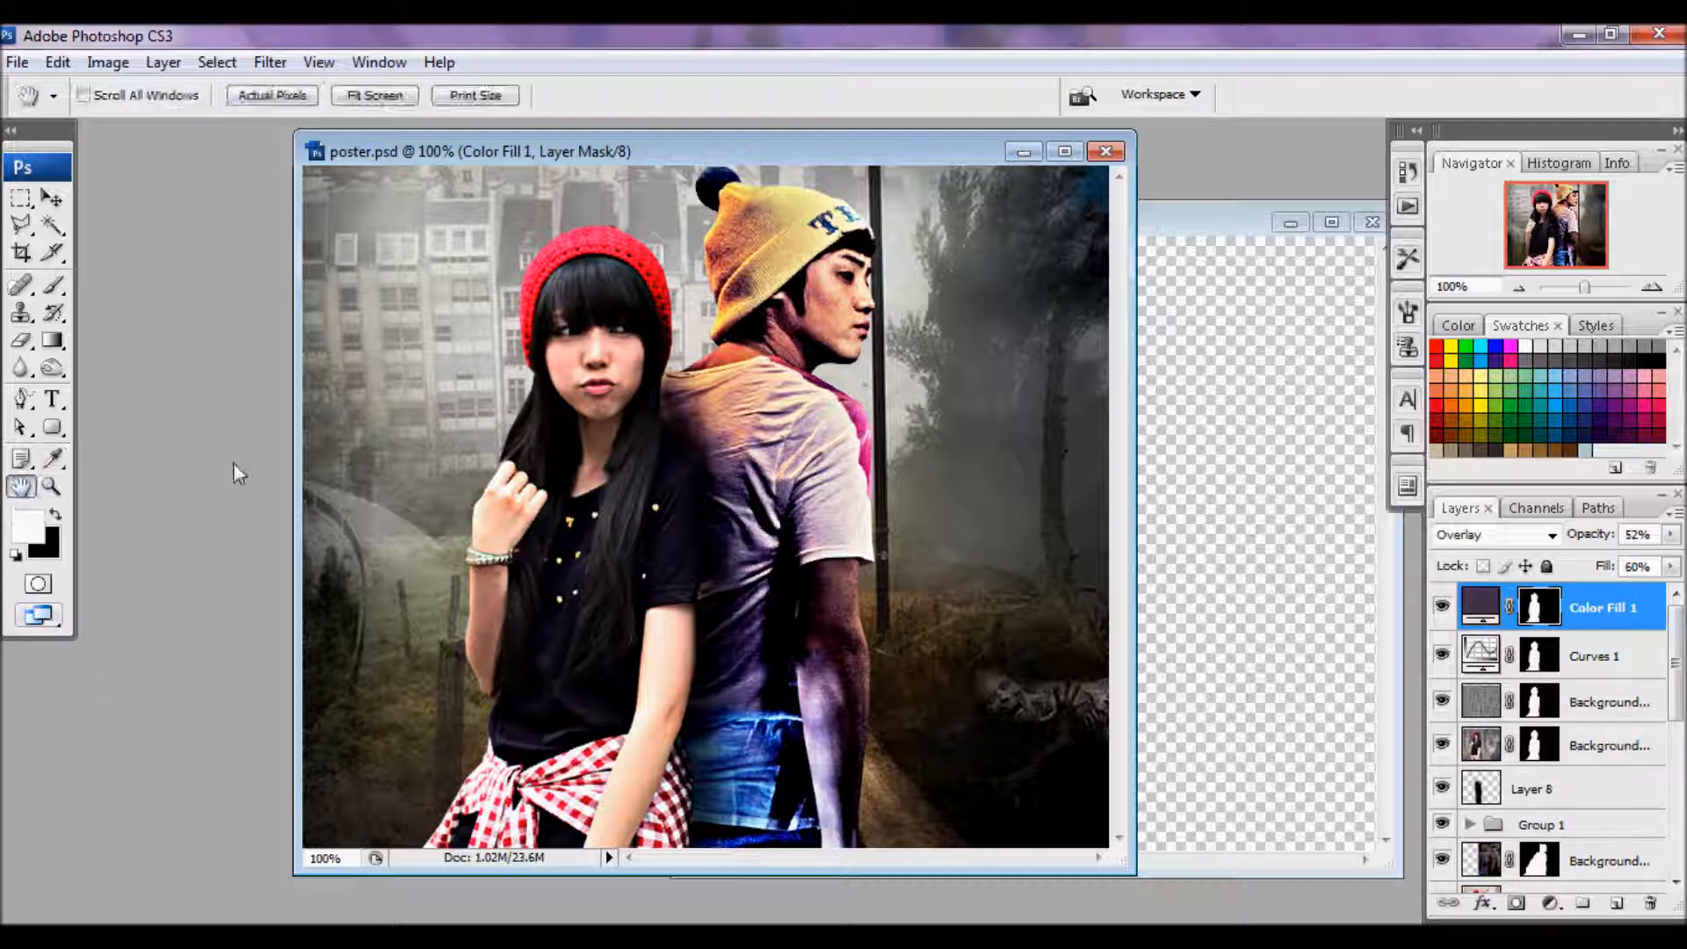
left_click(52, 486)
left_click(717, 414)
scroll(903, 481, "up", 3)
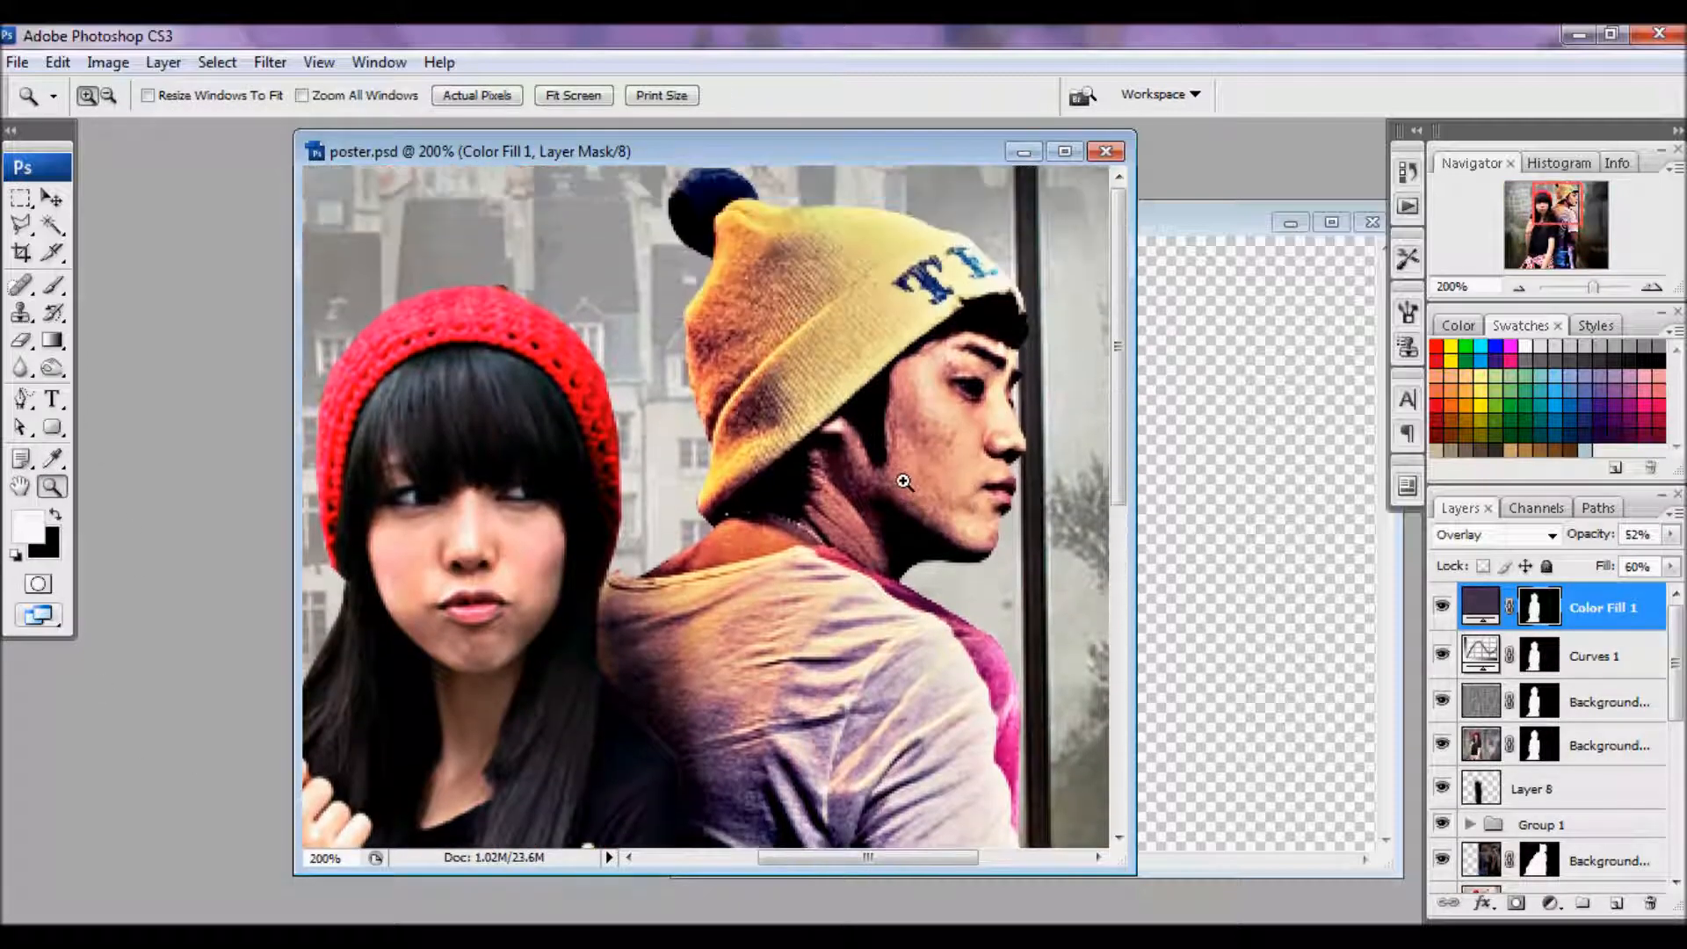
scroll(892, 479, "down", 2)
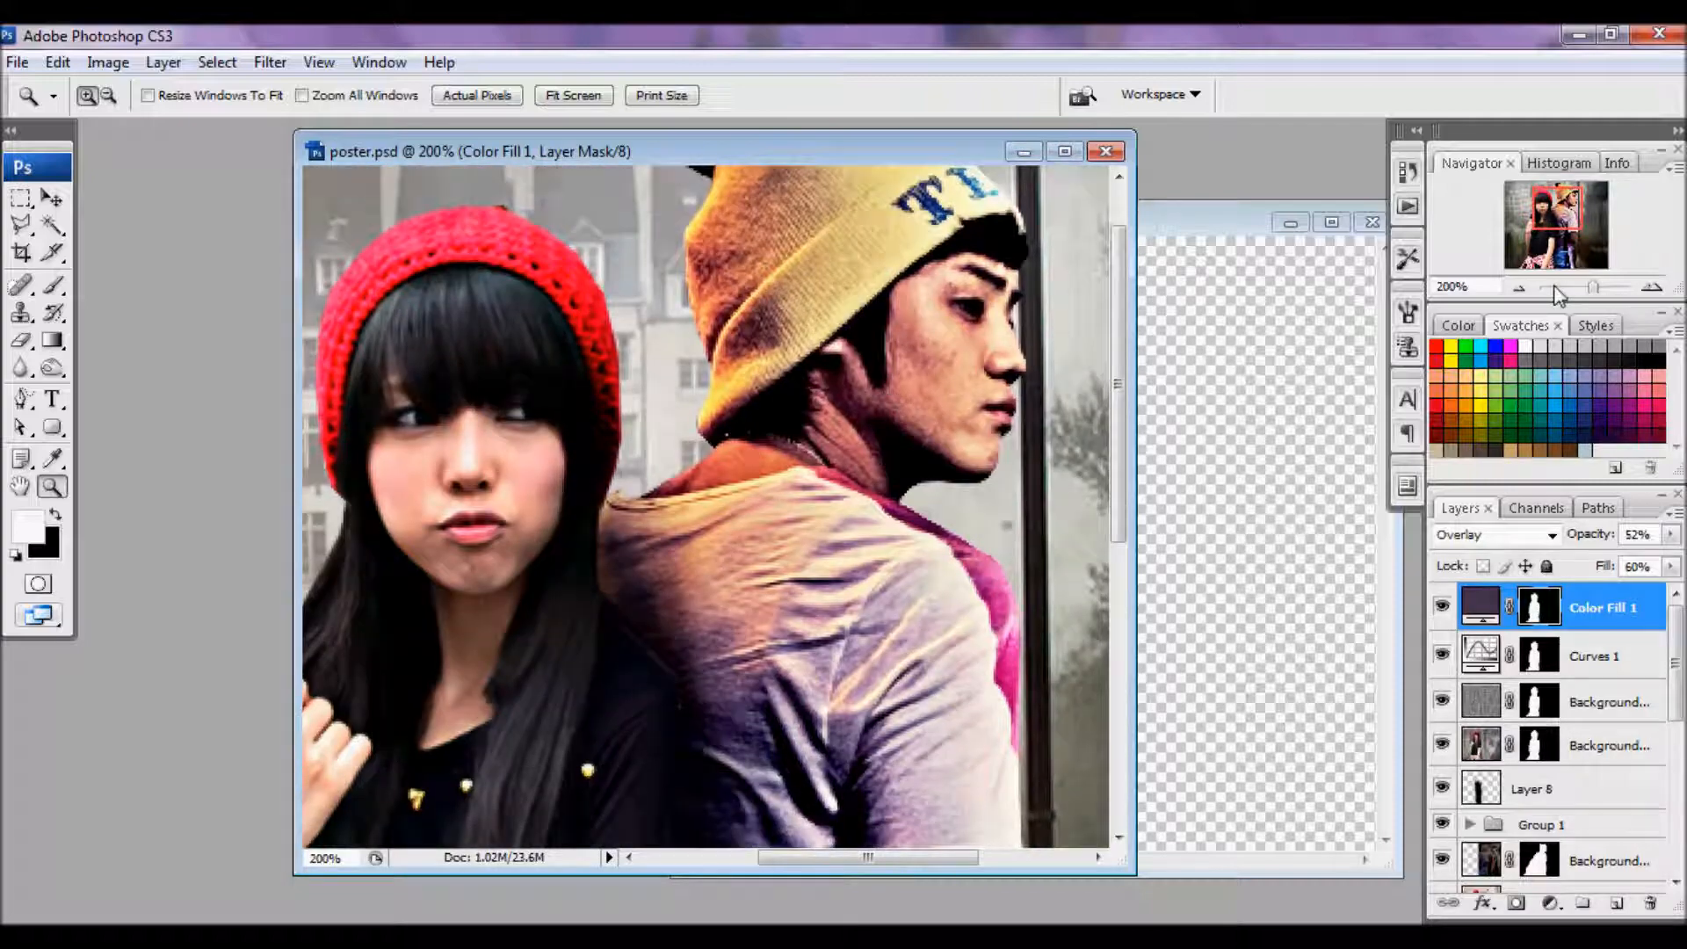
left_click(1512, 288)
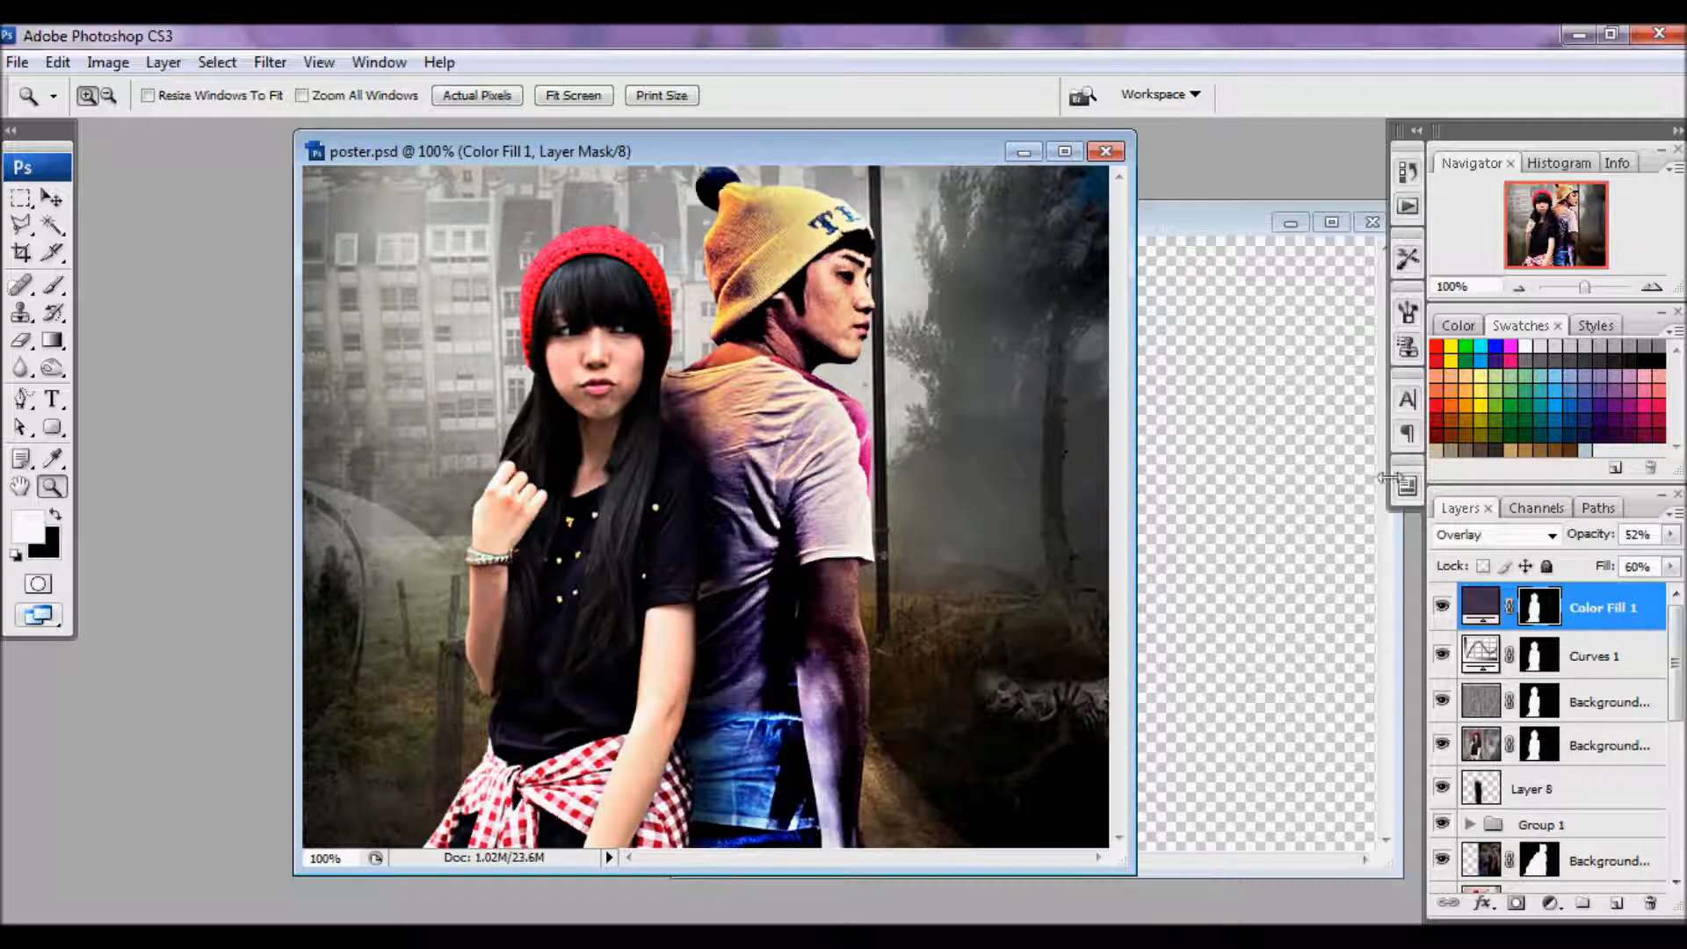